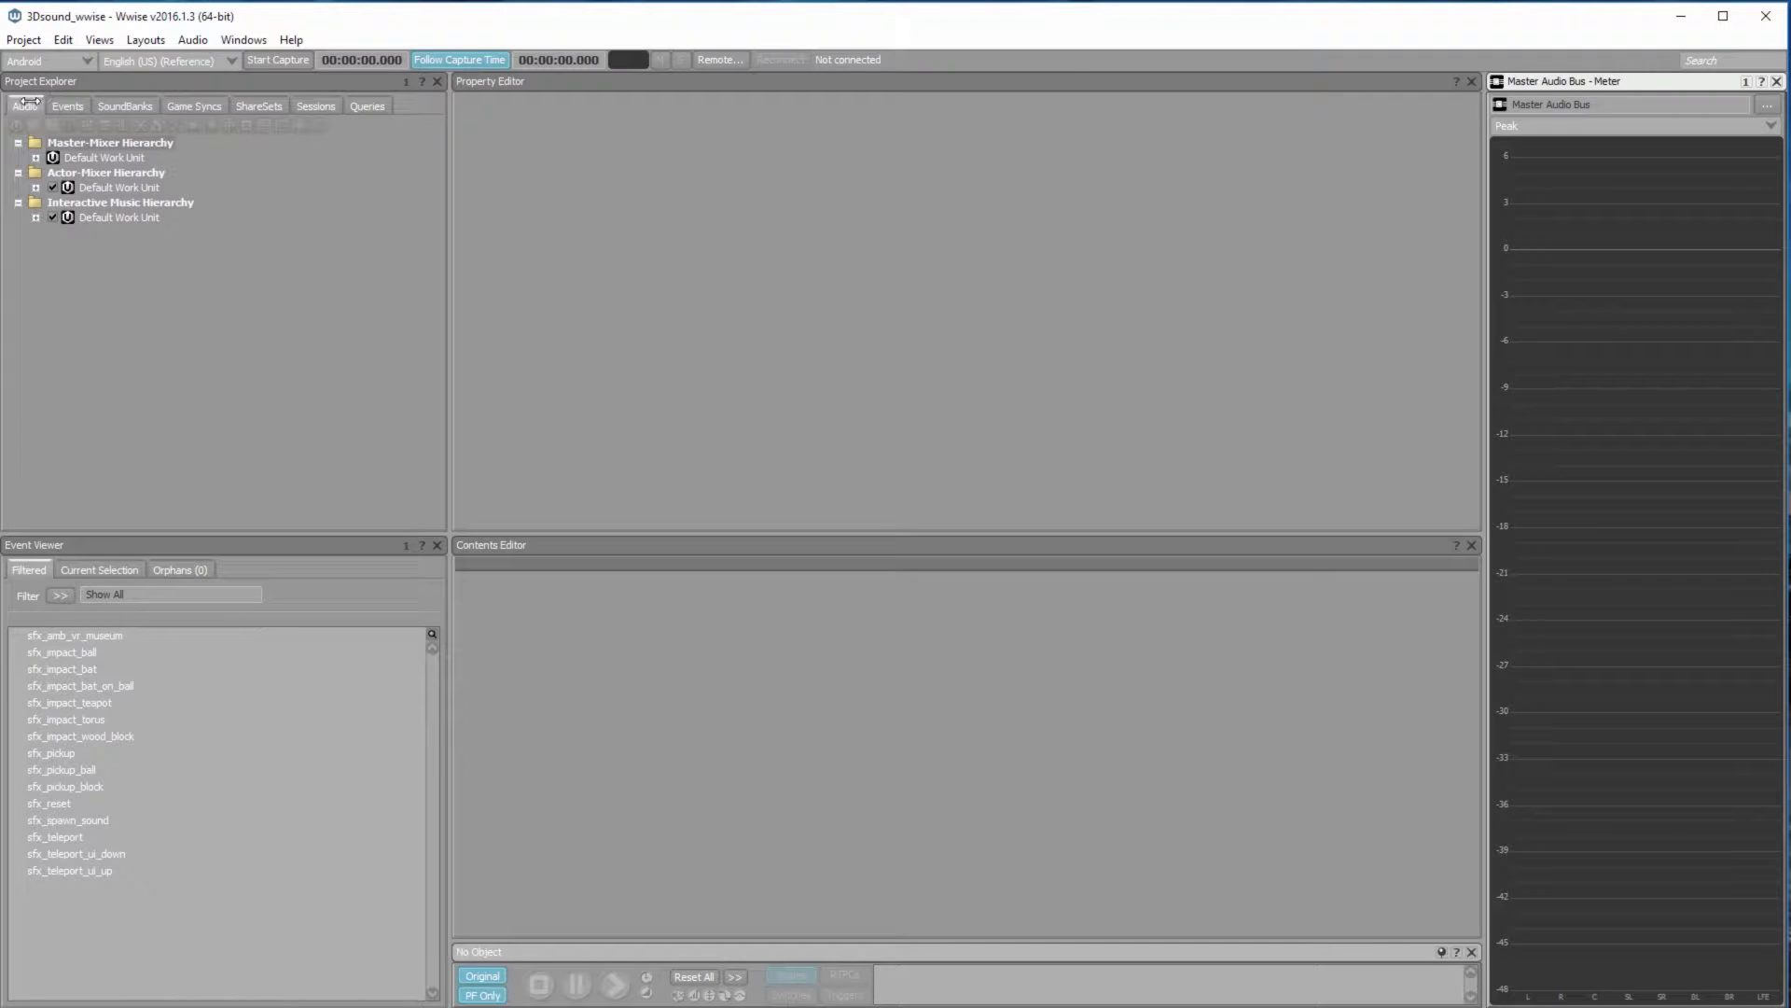
Expand the Actor-Mixer Default Work Unit and delete all existing events from sfx_amb_vr_museum through sfx_teleport_ui_up
{"action": "left_click", "coordinate": [28, 103]}
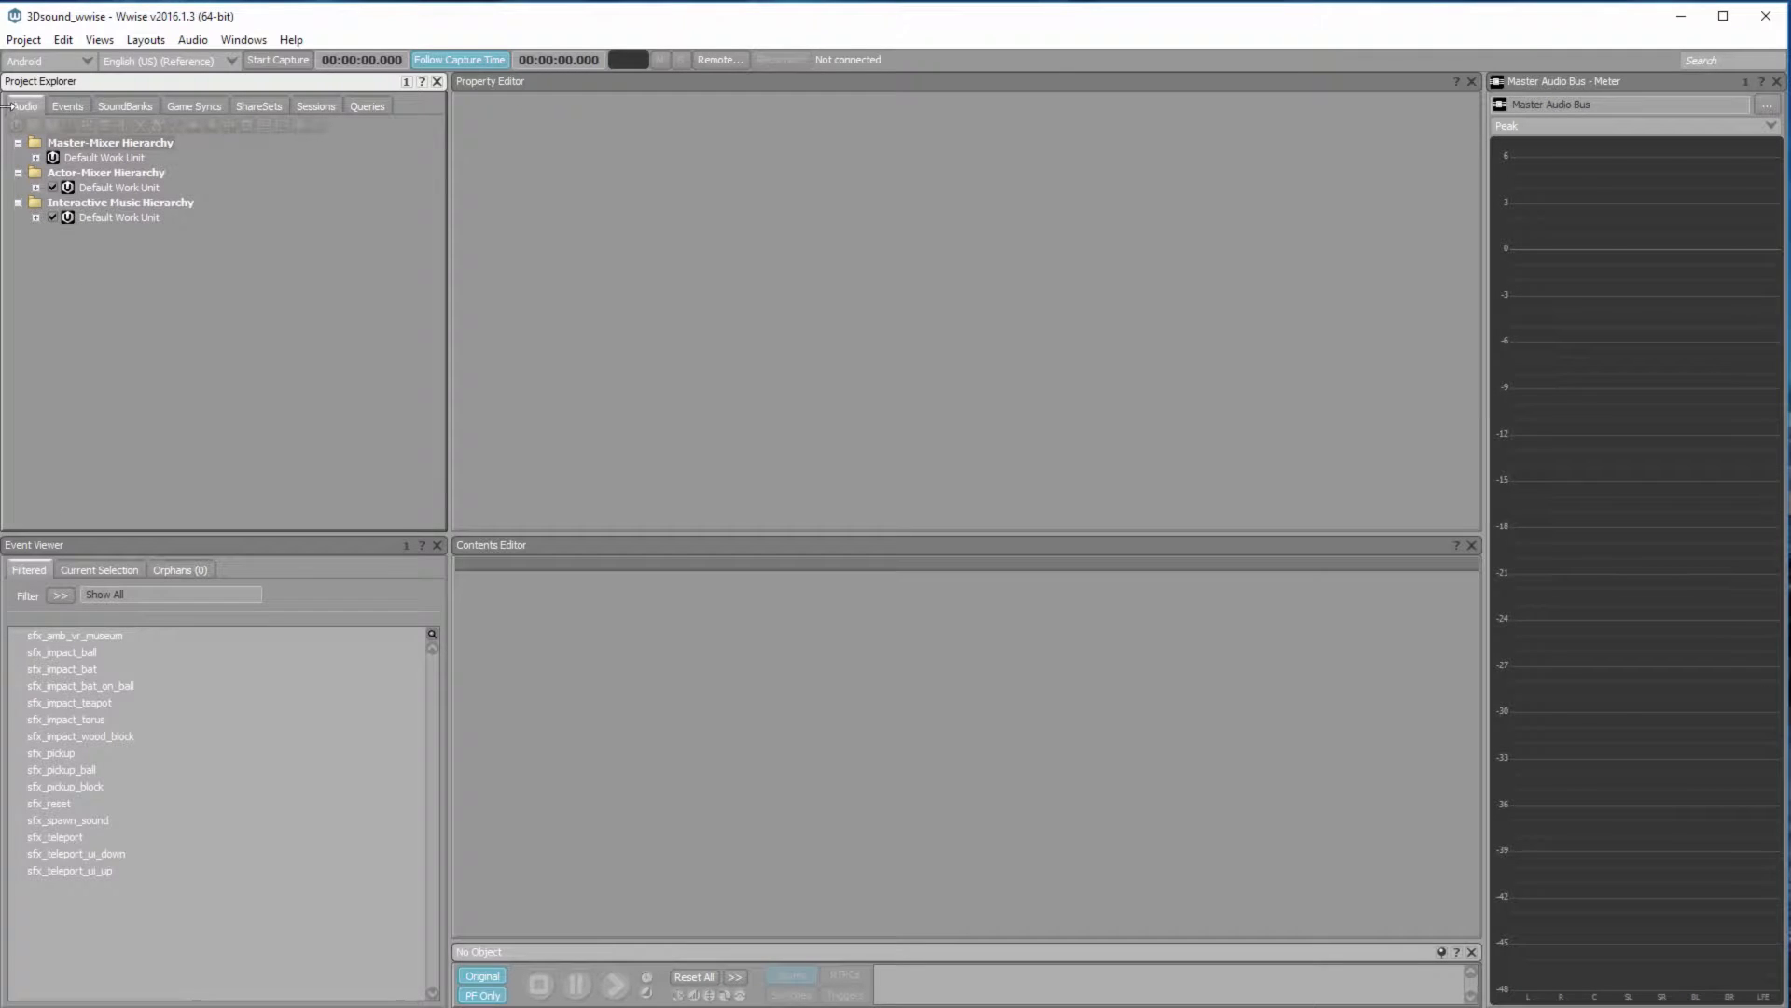
{"action": "left_click", "coordinate": [35, 187]}
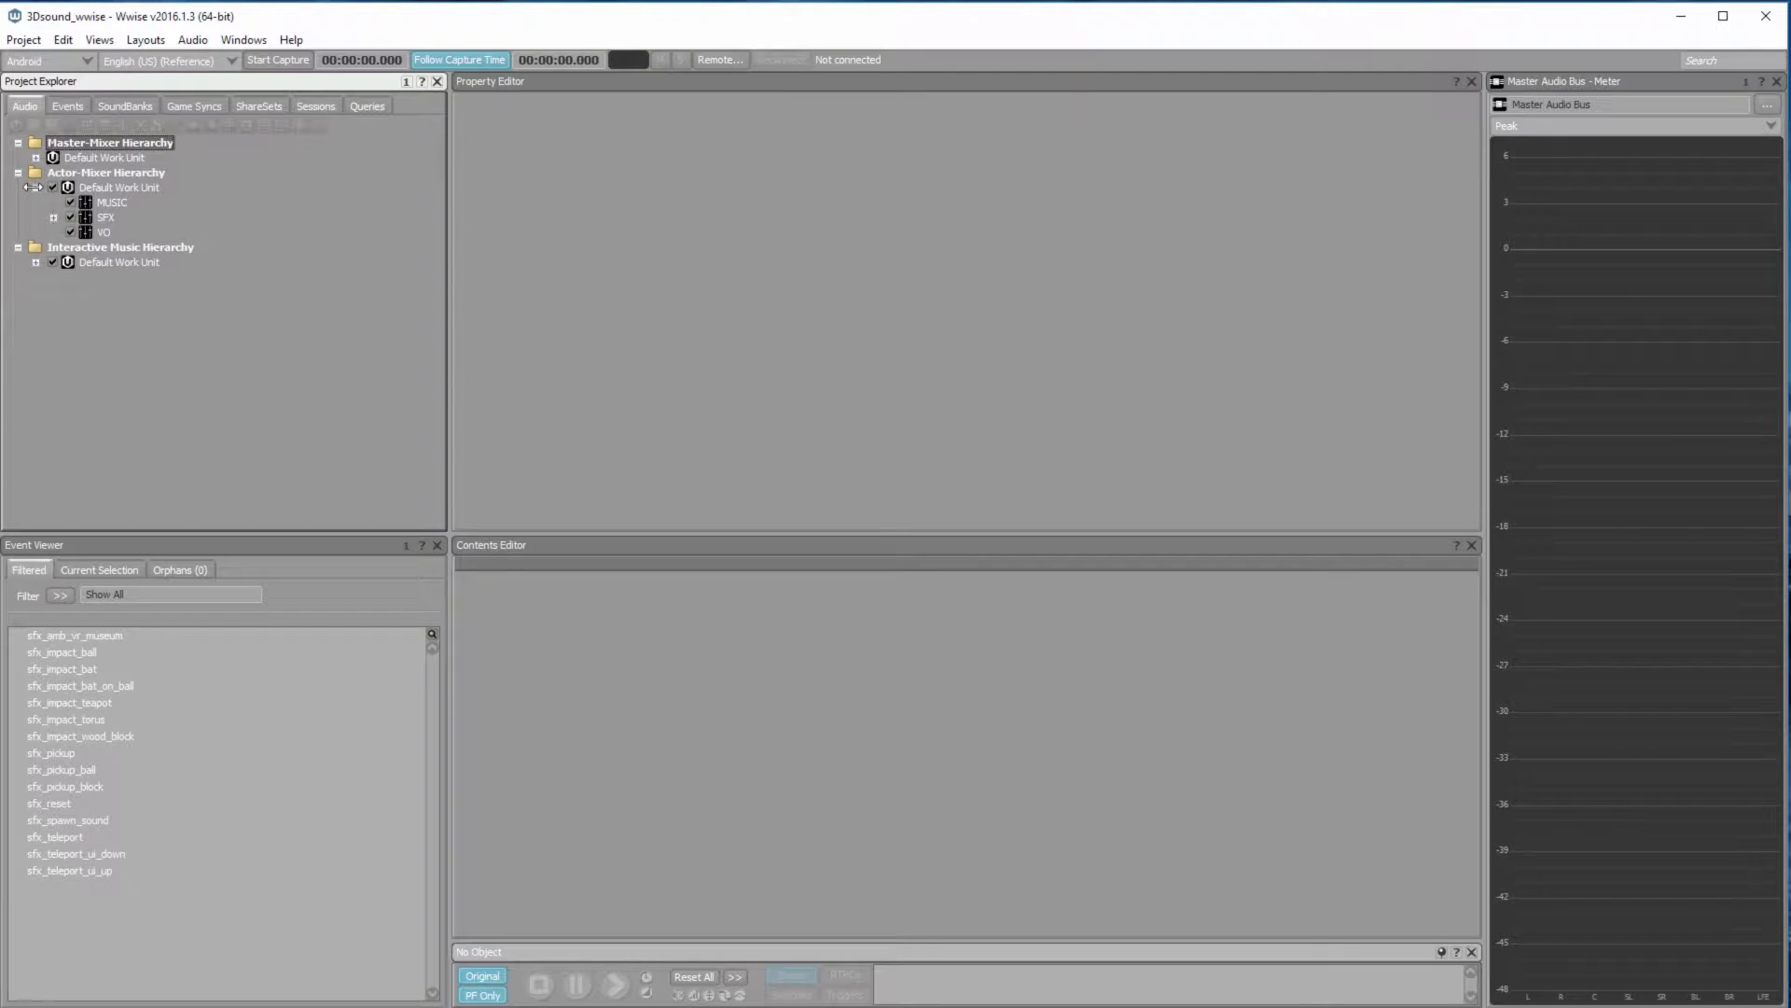
{"action": "left_click", "coordinate": [88, 217]}
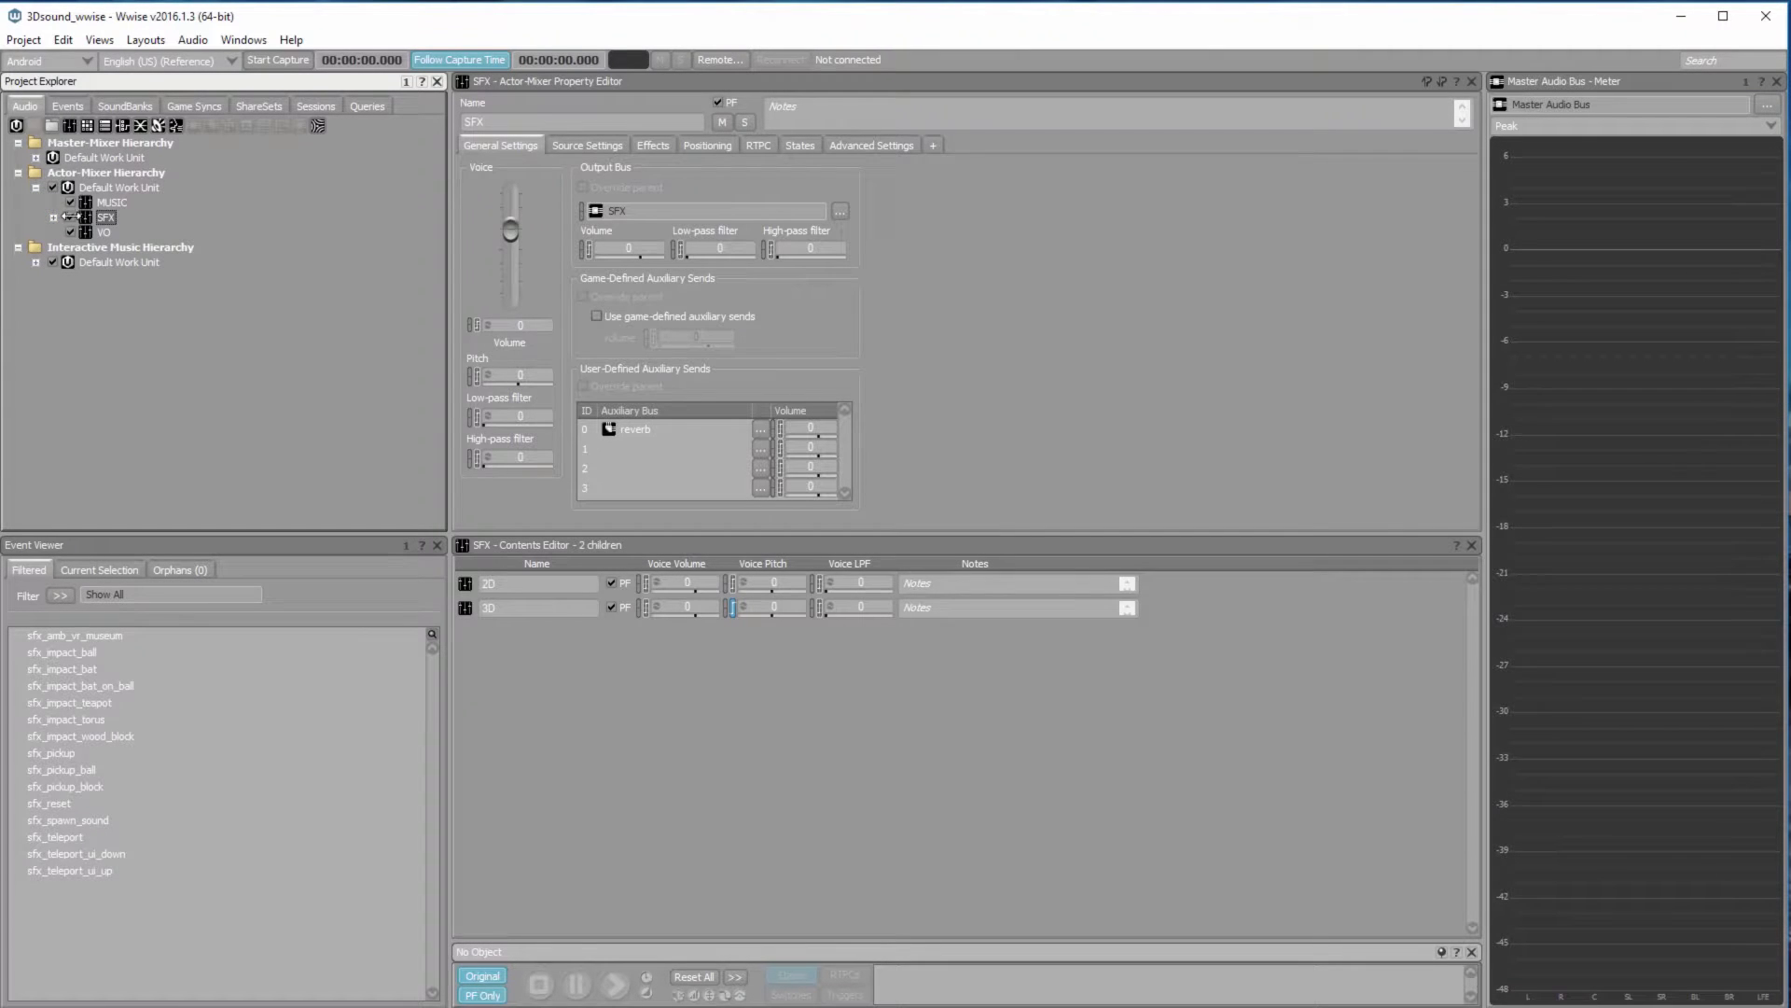
{"action": "left_click", "coordinate": [90, 635]}
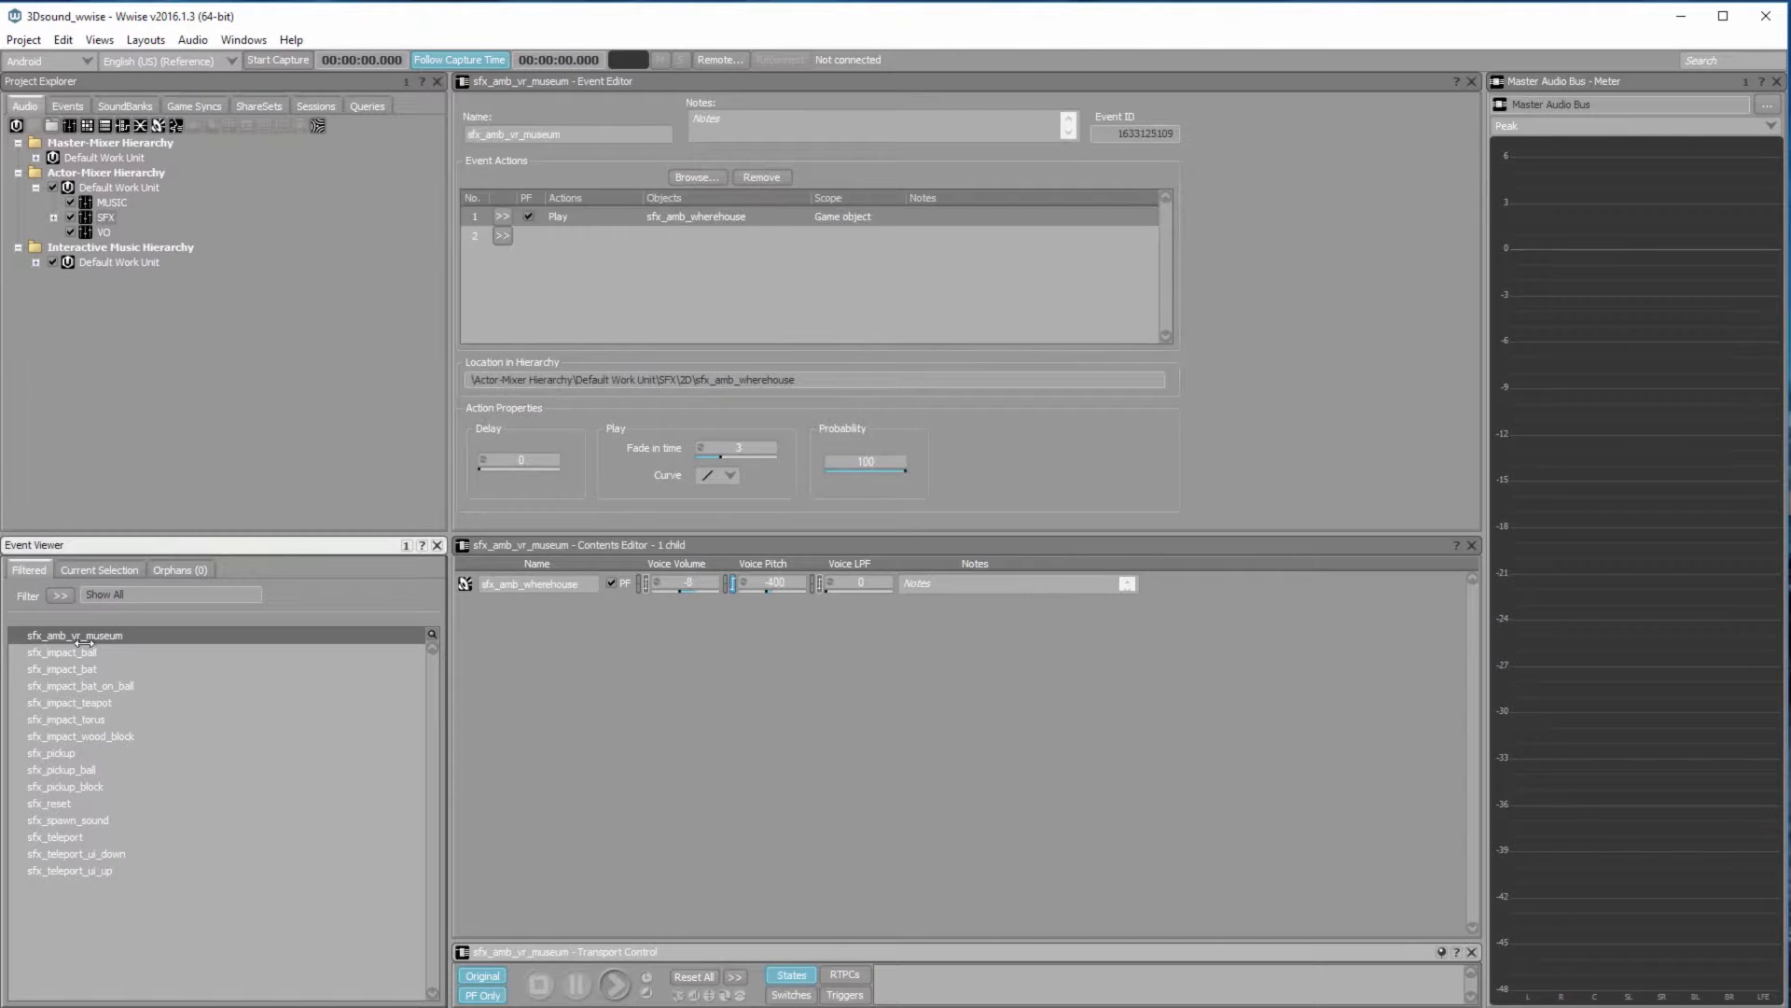
{"action": "left_click", "coordinate": [96, 872], "text": "shift"}
{"action": "key", "text": "Delete"}
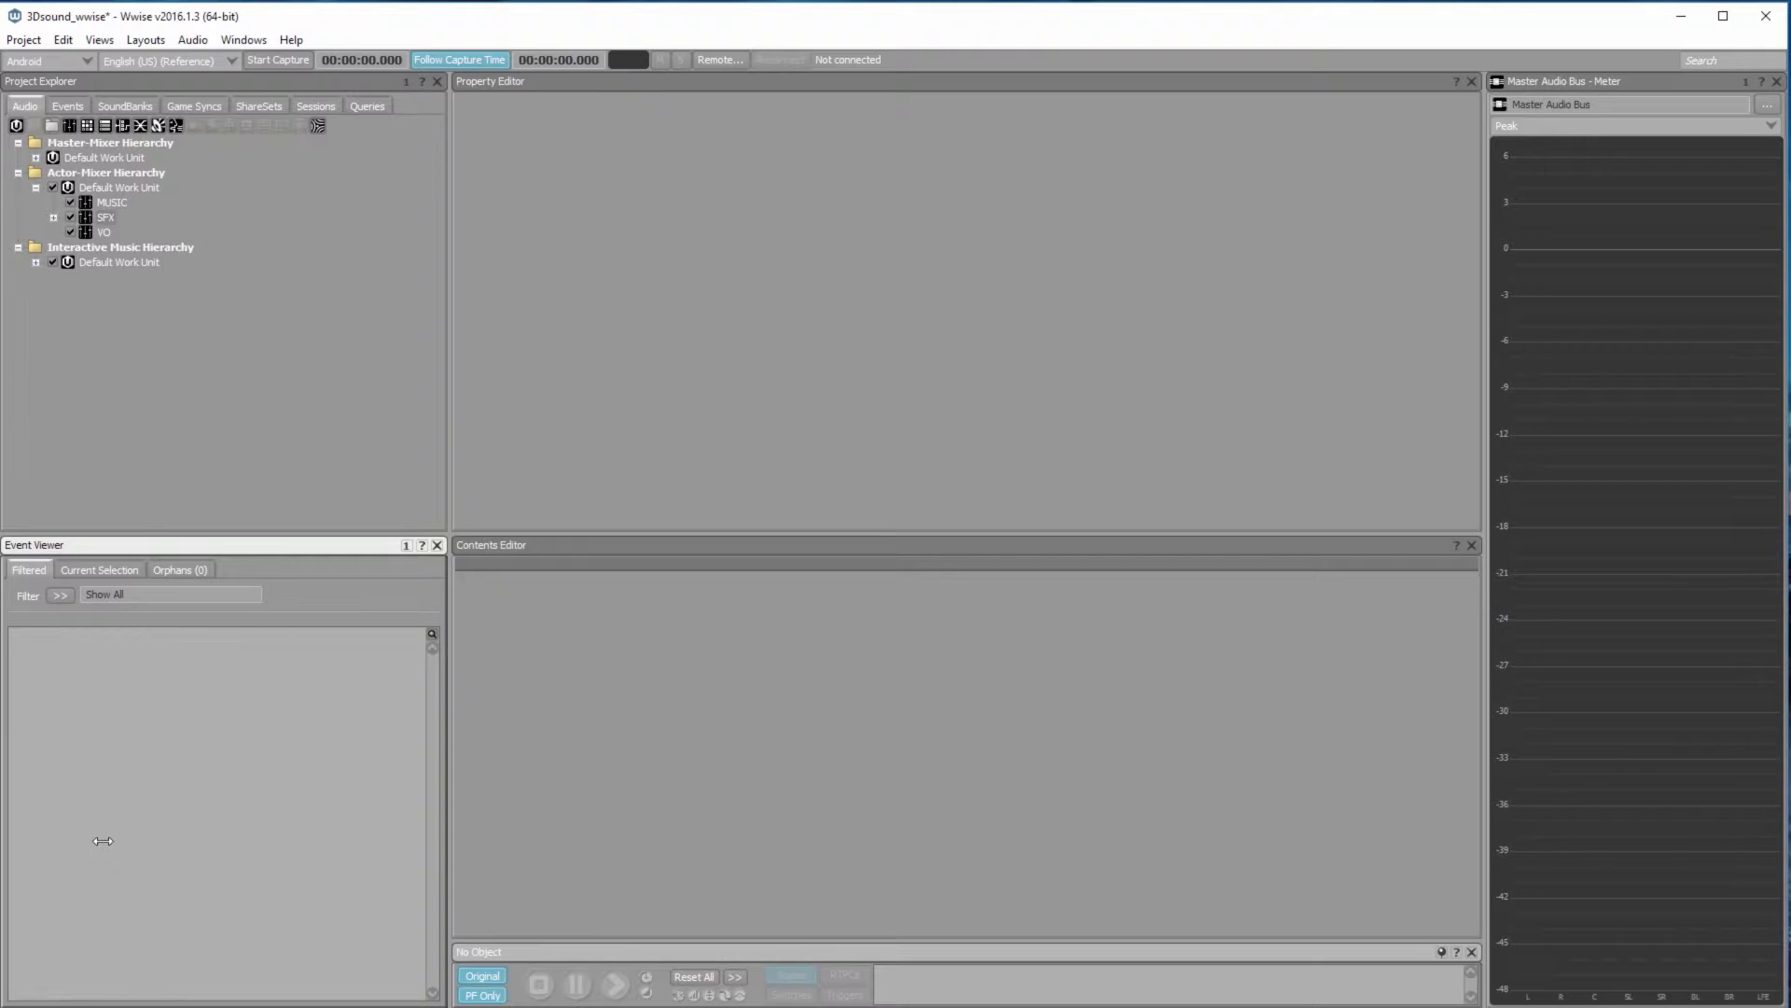
Start importing audio files and browse to the wav folder inside background Sound on the Desktop
{"action": "left_click", "coordinate": [83, 219]}
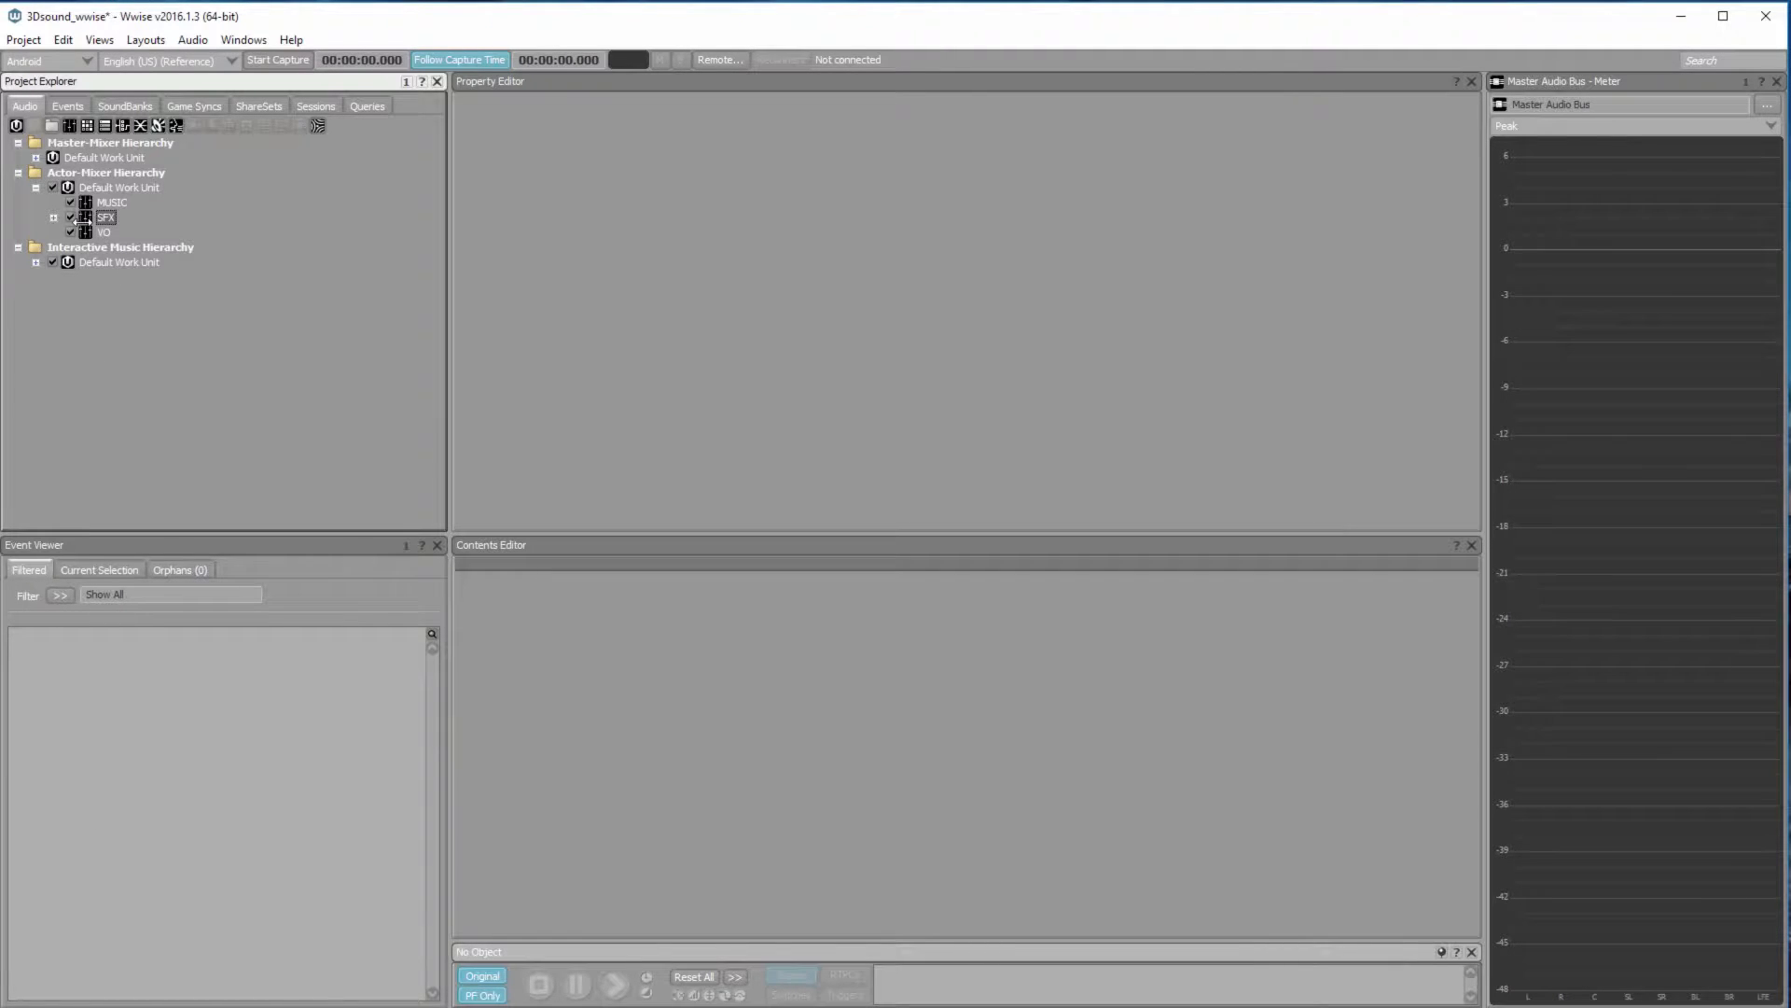
{"action": "left_click", "coordinate": [24, 39]}
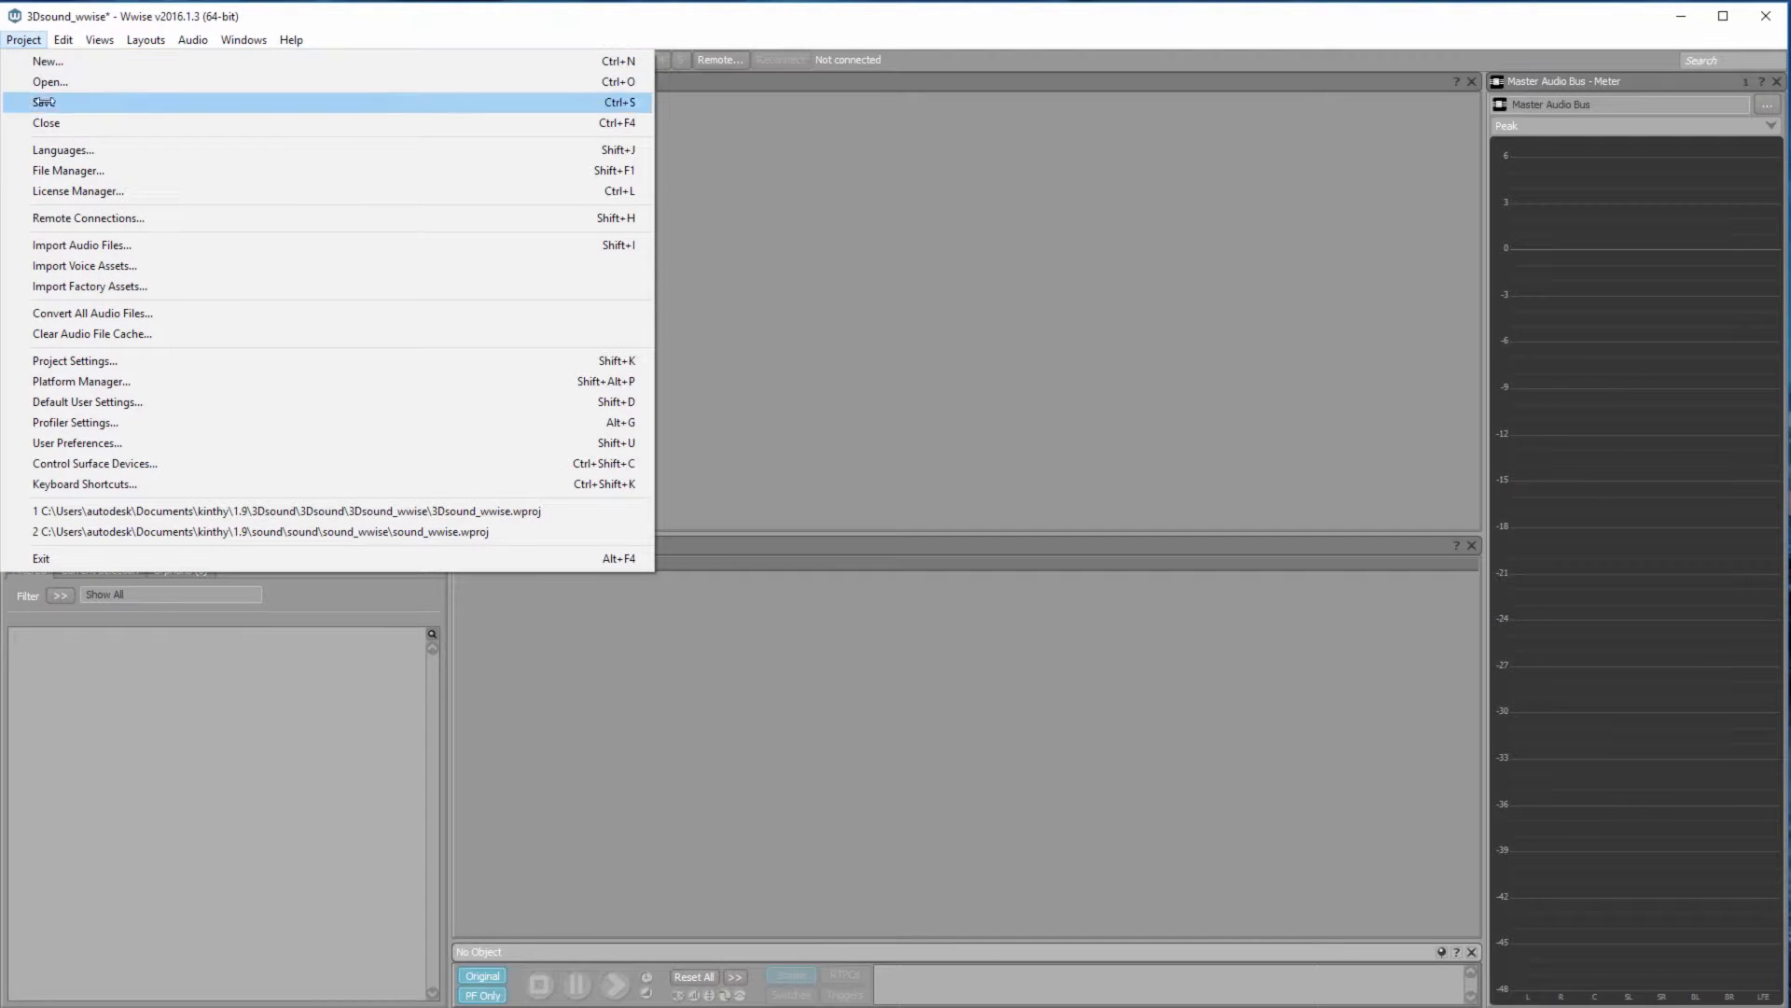
{"action": "left_click", "coordinate": [96, 244]}
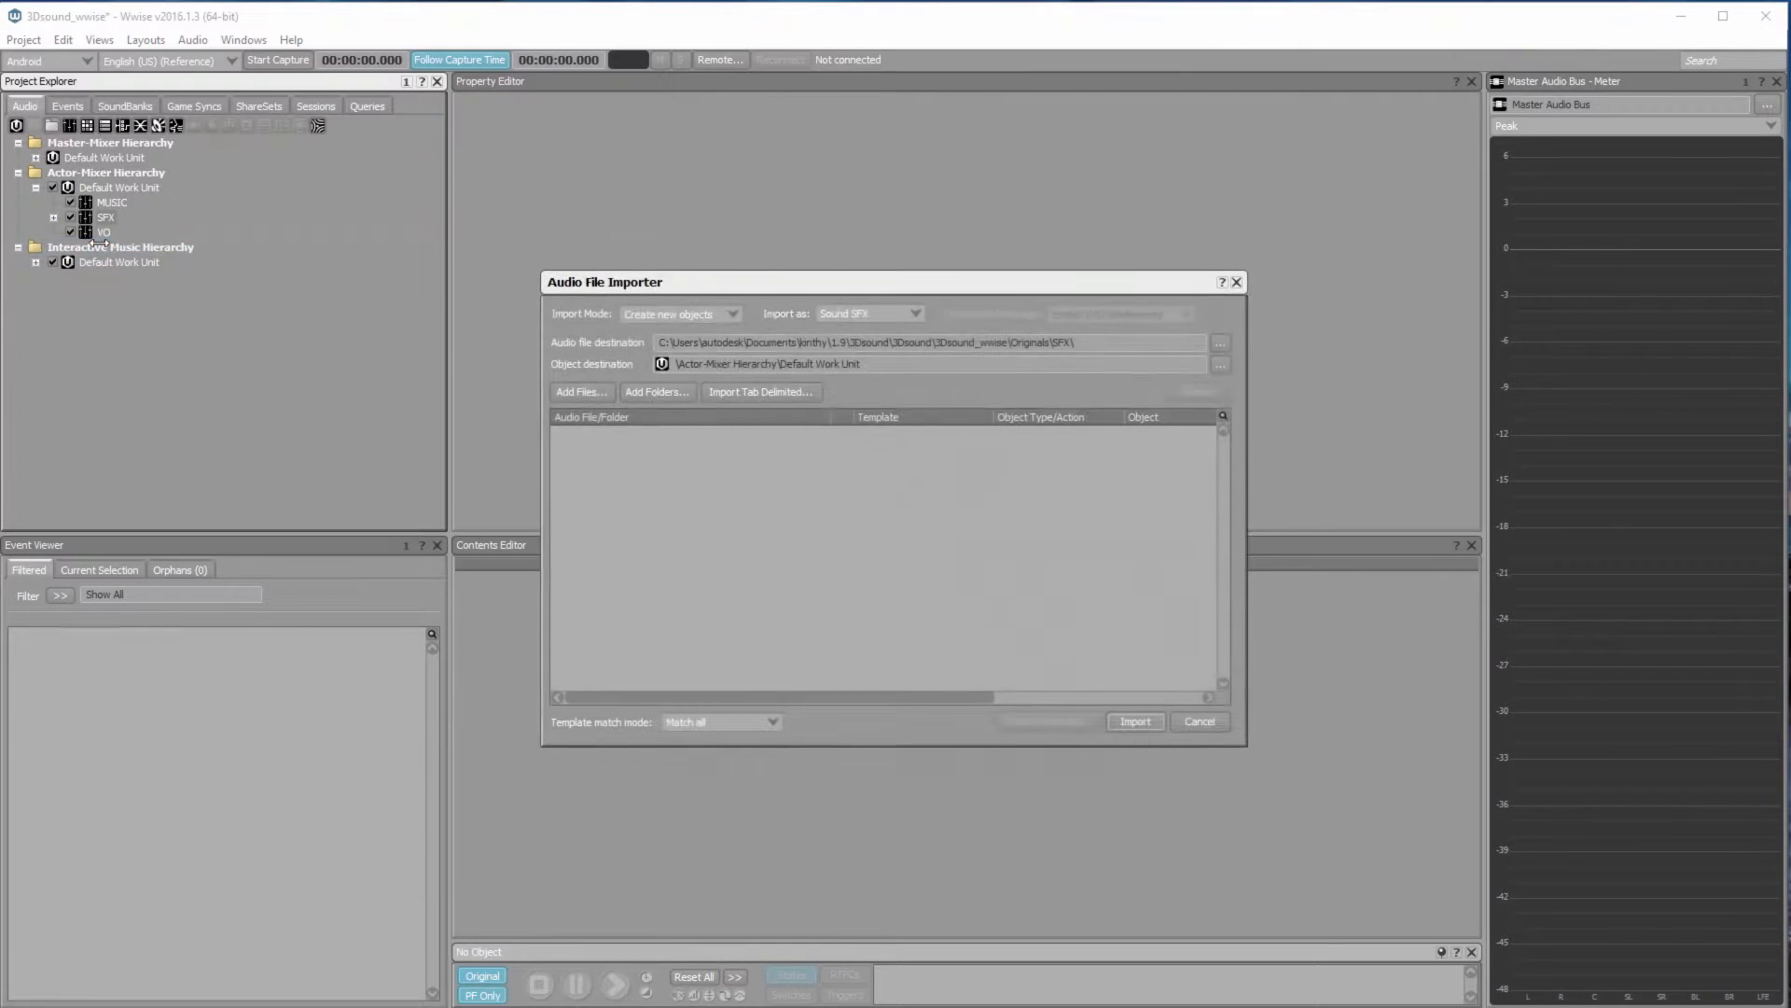
{"action": "left_click", "coordinate": [596, 388]}
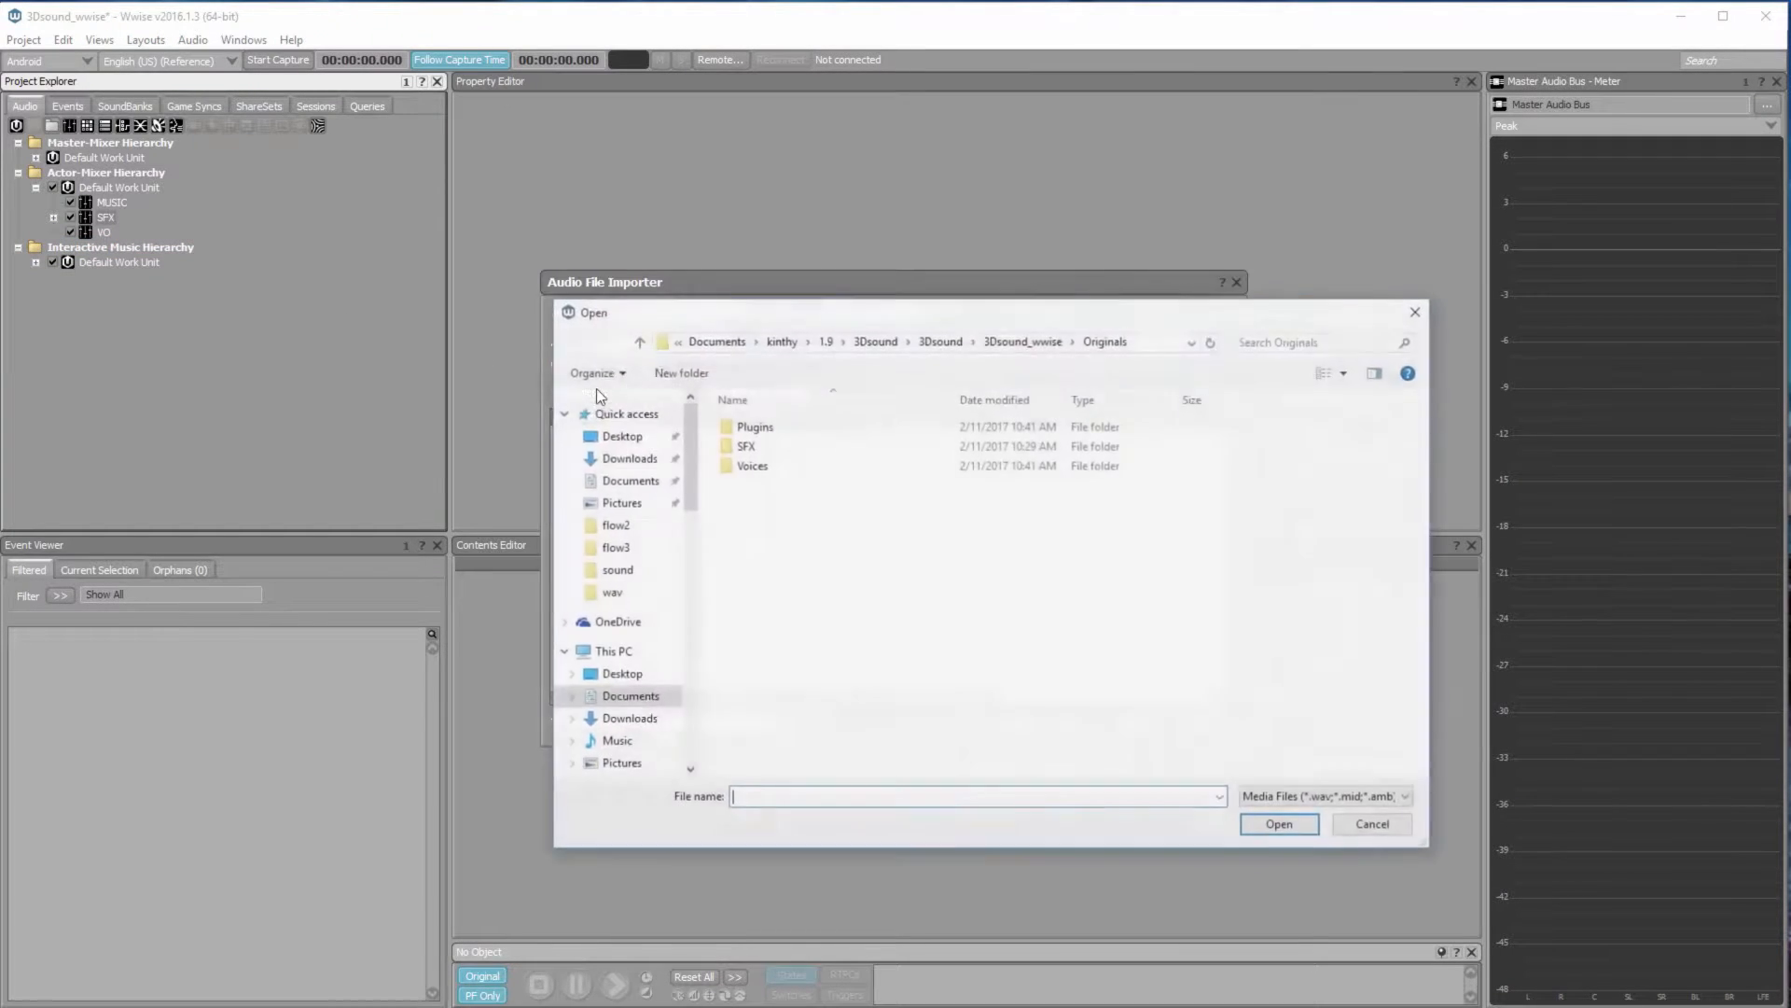
{"action": "left_click", "coordinate": [633, 437]}
{"action": "double_click", "coordinate": [795, 446]}
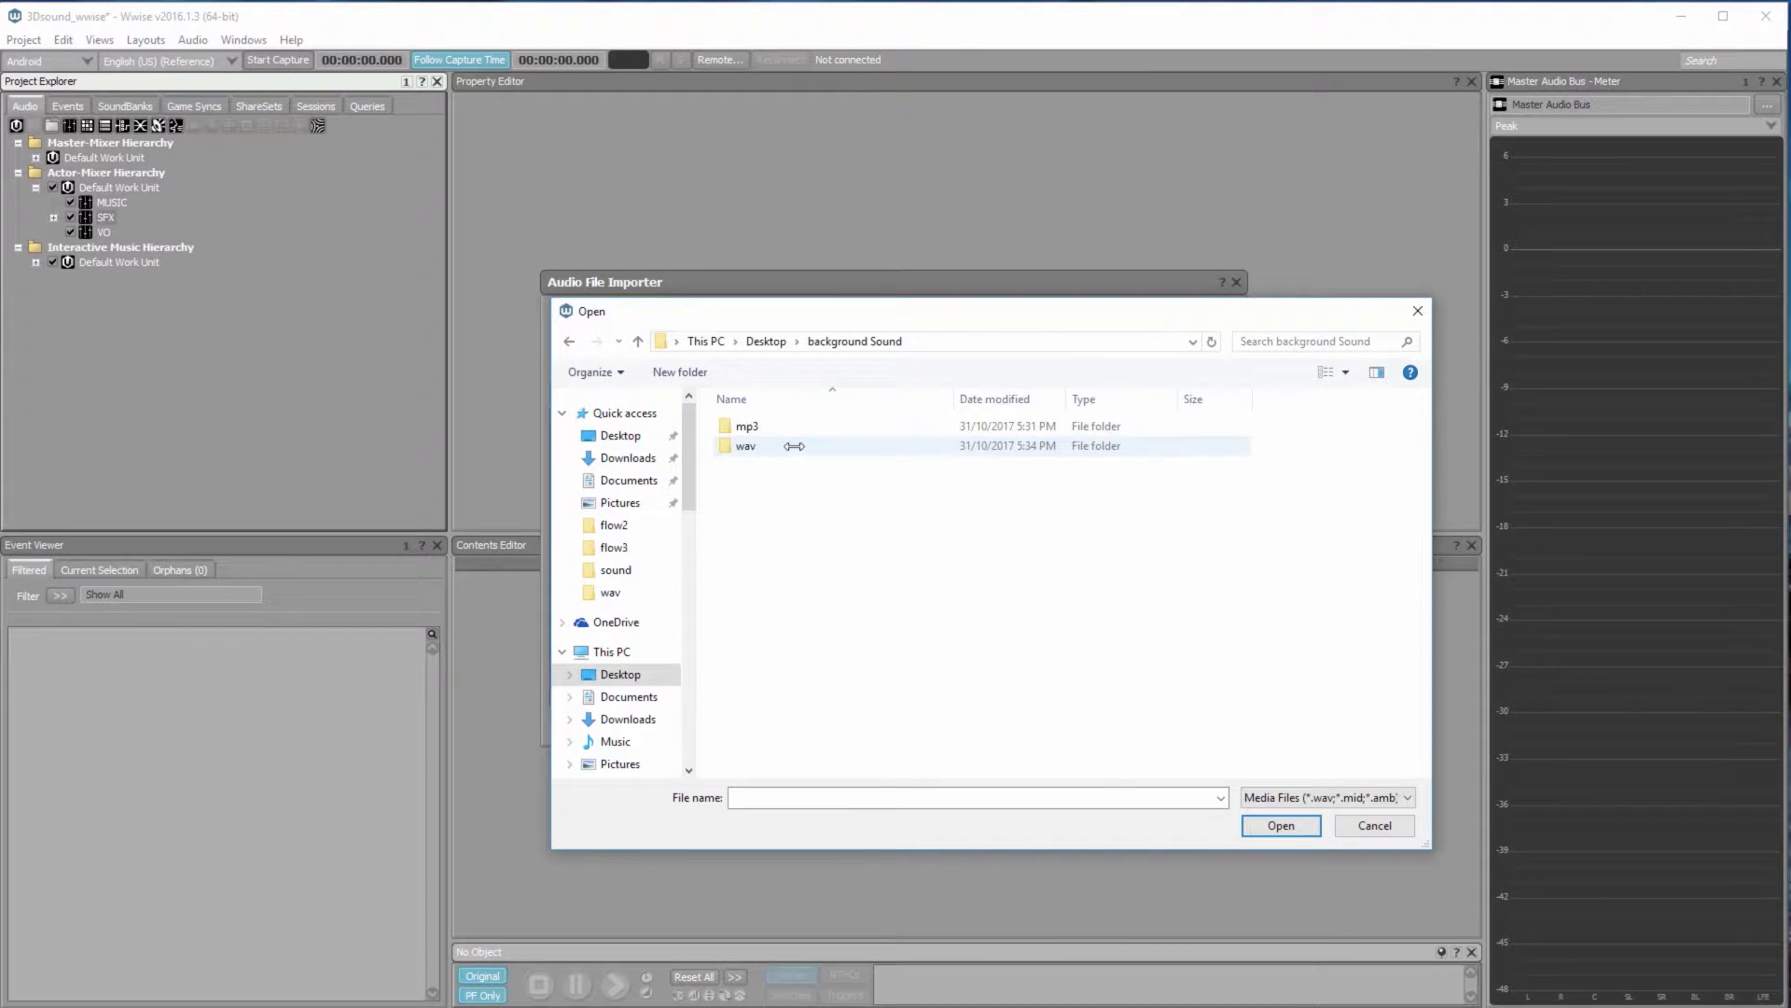
{"action": "double_click", "coordinate": [779, 446]}
Import foodCourt, kidsPlay, rain and restaurant as Sound SFX objects into the Actor-Mixer Default Work Unit
{"action": "left_click", "coordinate": [767, 429]}
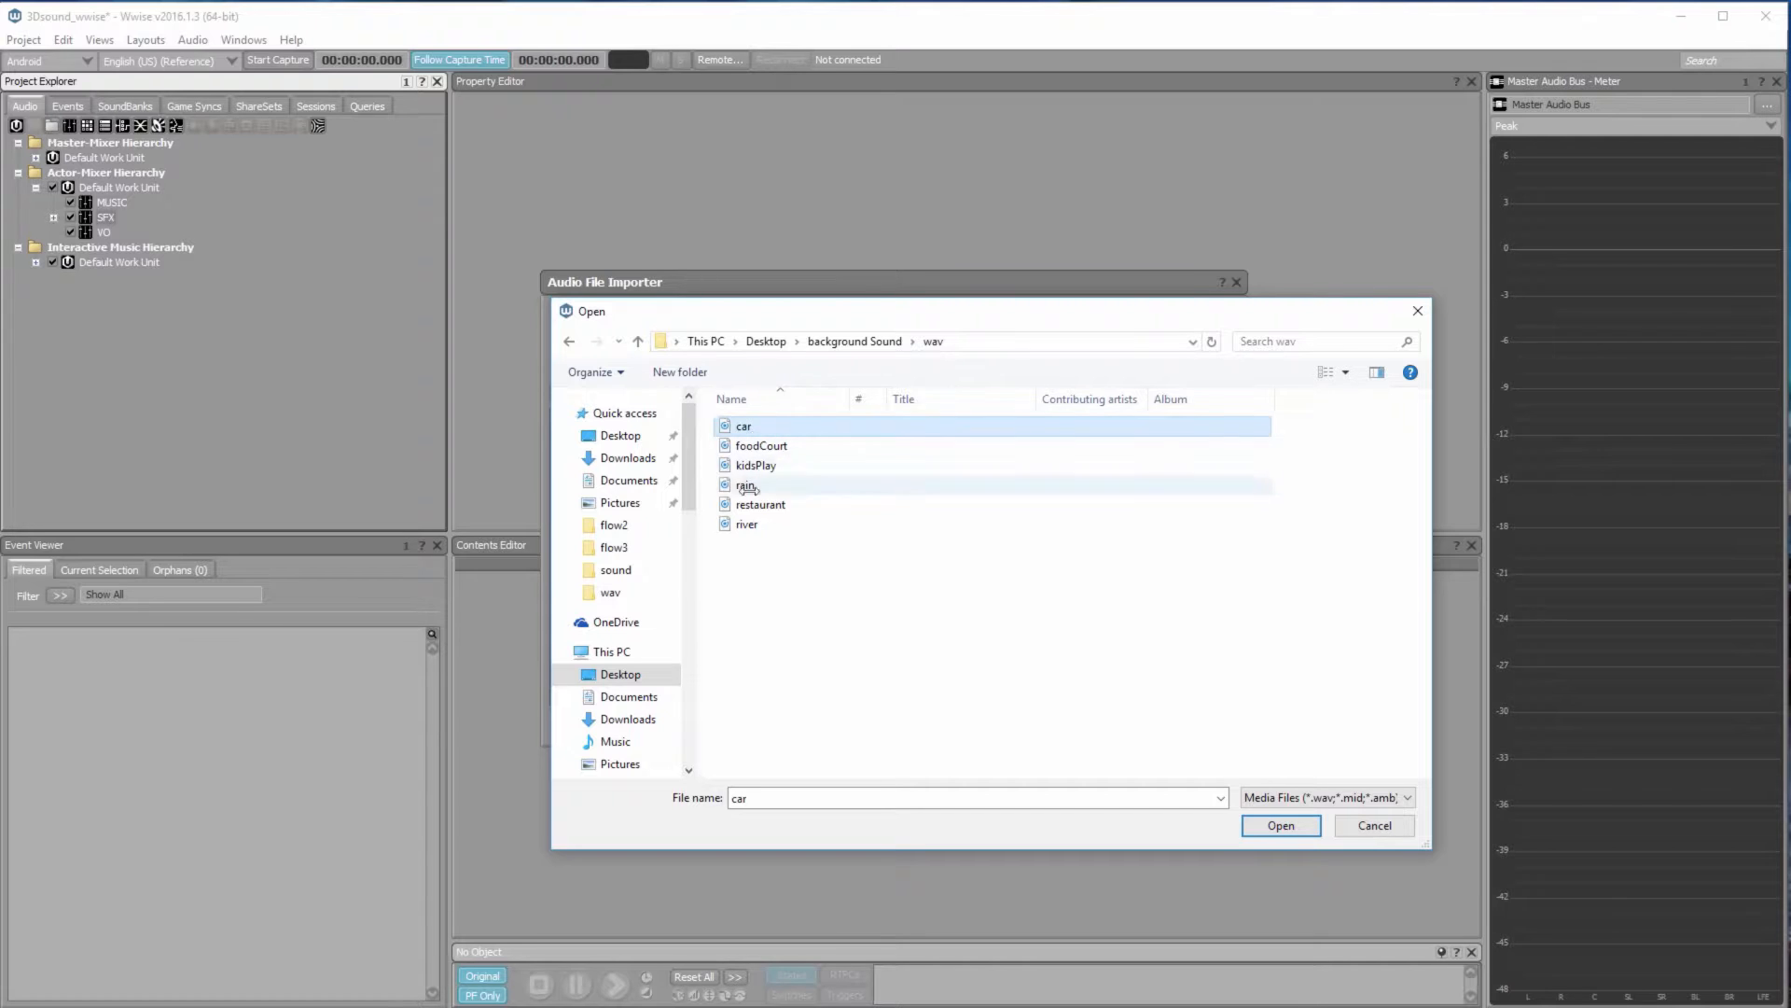
{"action": "left_click", "coordinate": [749, 525], "text": "shift"}
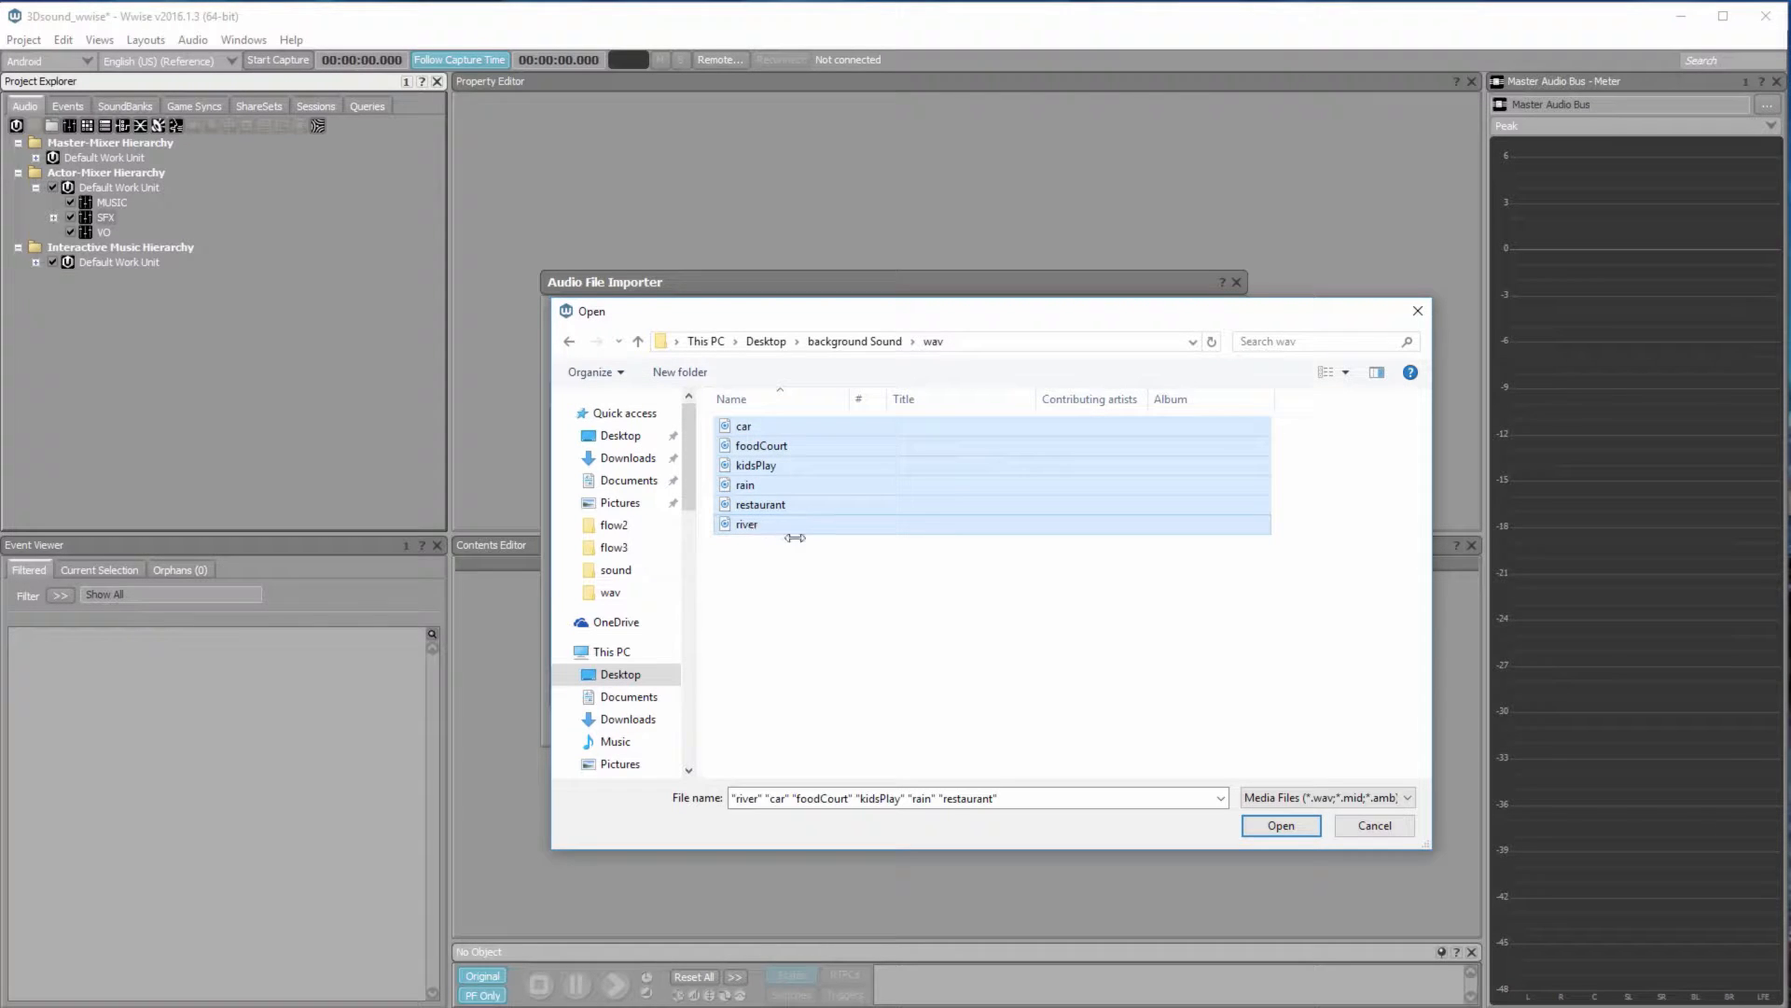
{"action": "left_click", "coordinate": [773, 467]}
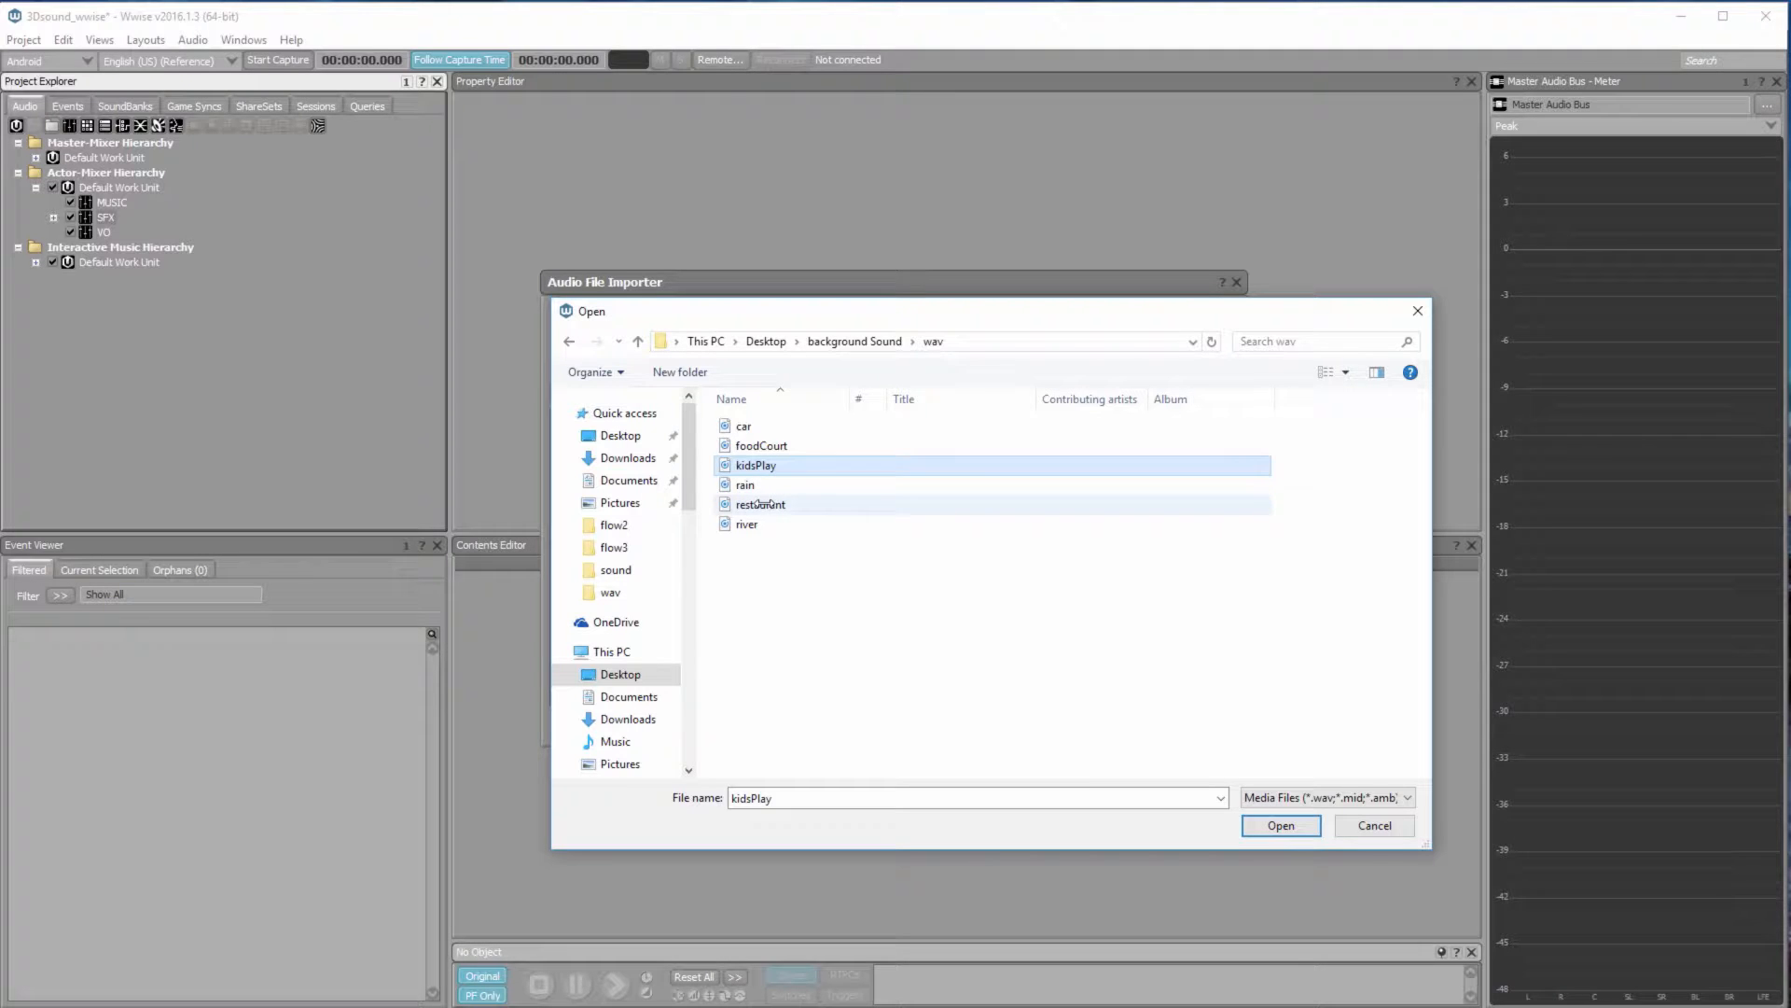
{"action": "left_click", "coordinate": [760, 504], "text": "shift"}
{"action": "left_click", "coordinate": [758, 446]}
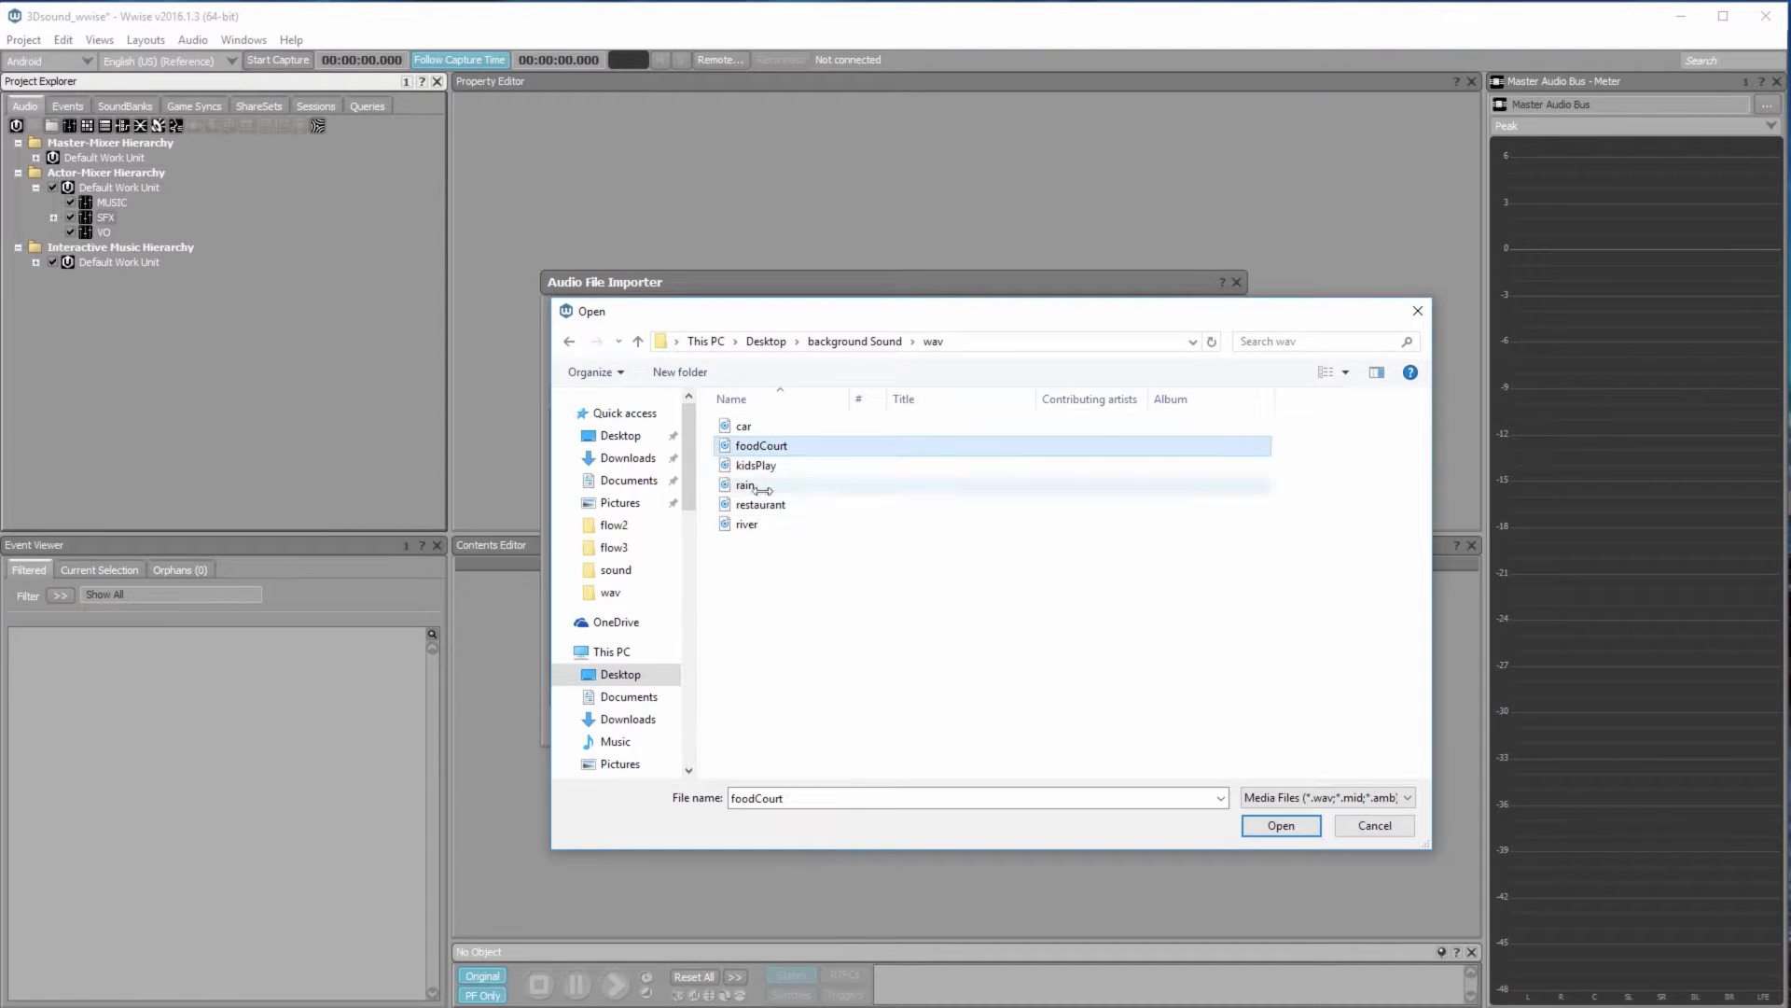
{"action": "left_click", "coordinate": [760, 504], "text": "shift"}
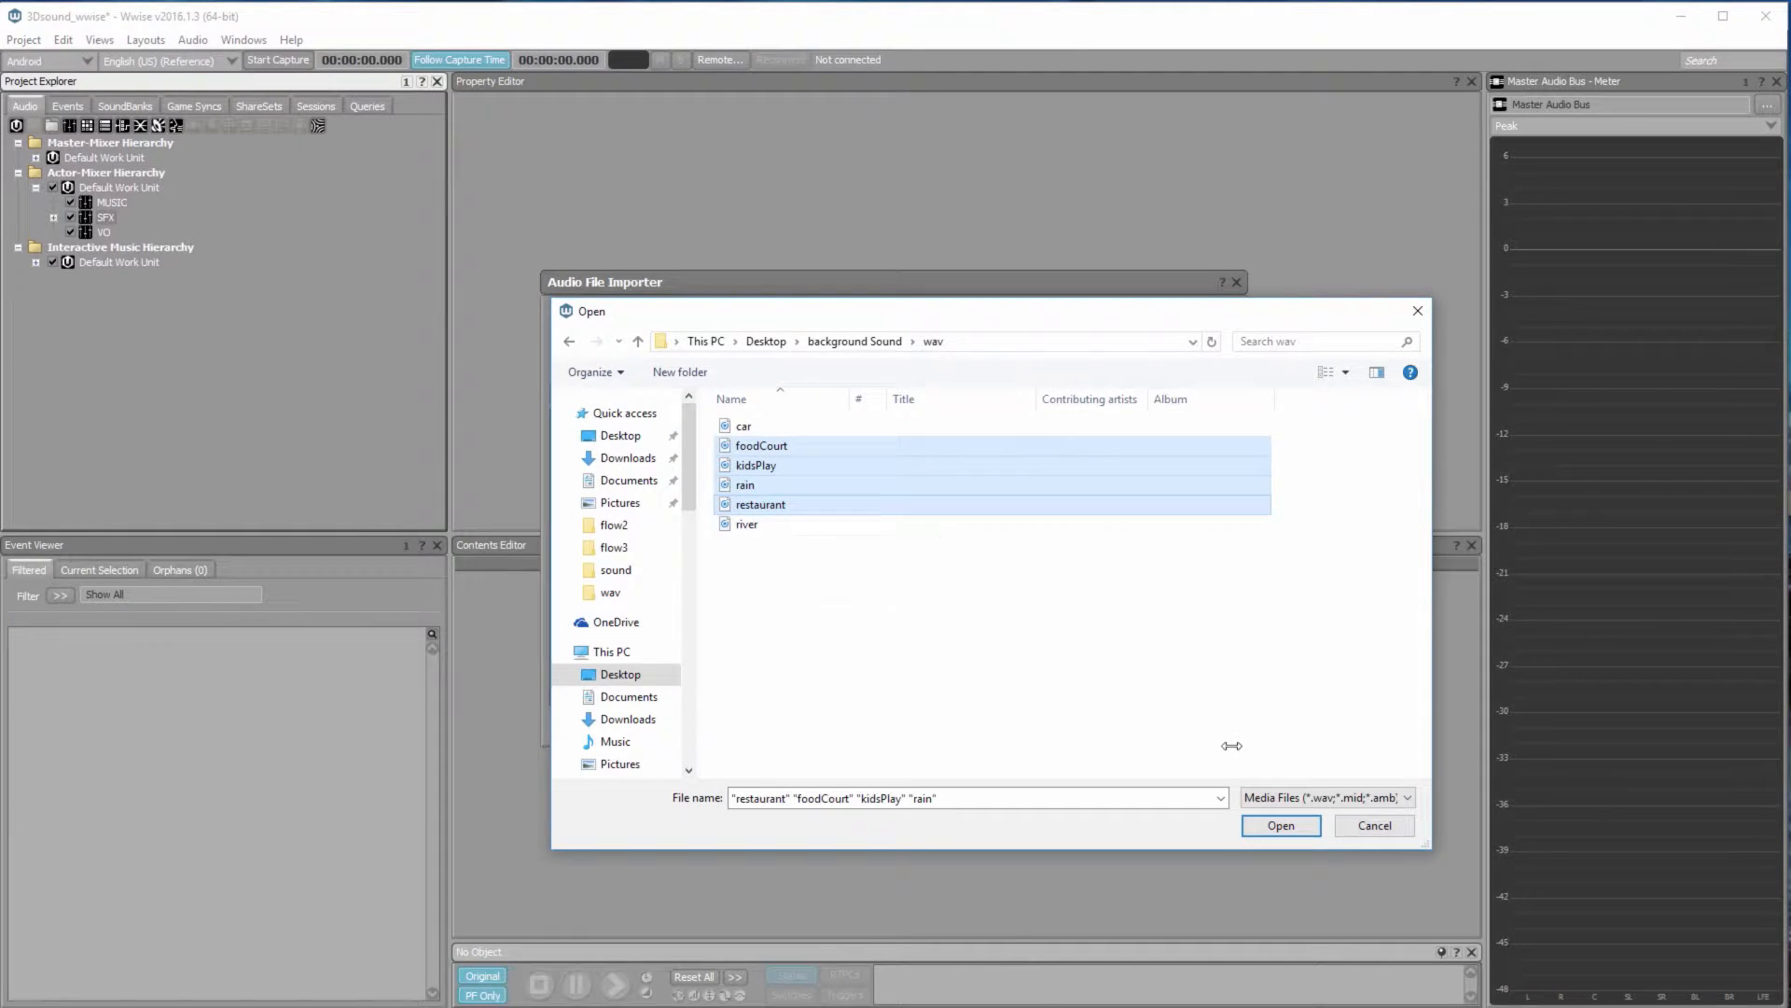
{"action": "left_click", "coordinate": [1267, 825]}
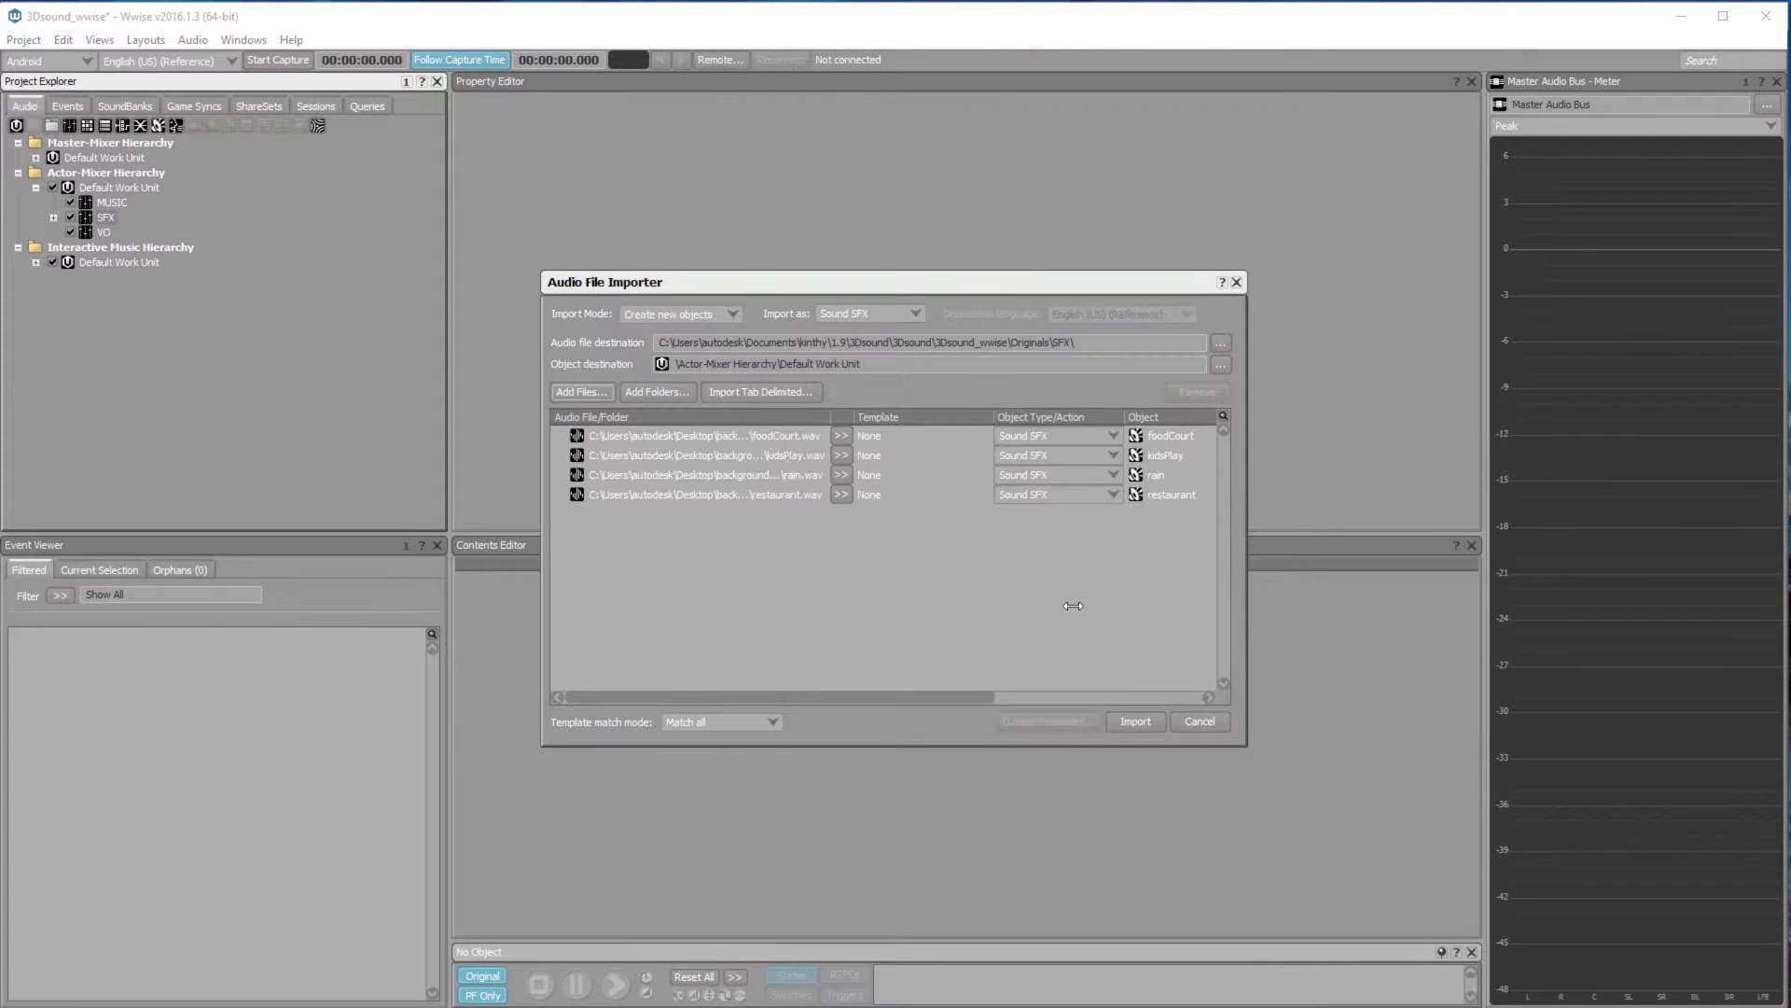
{"action": "left_click", "coordinate": [1133, 720]}
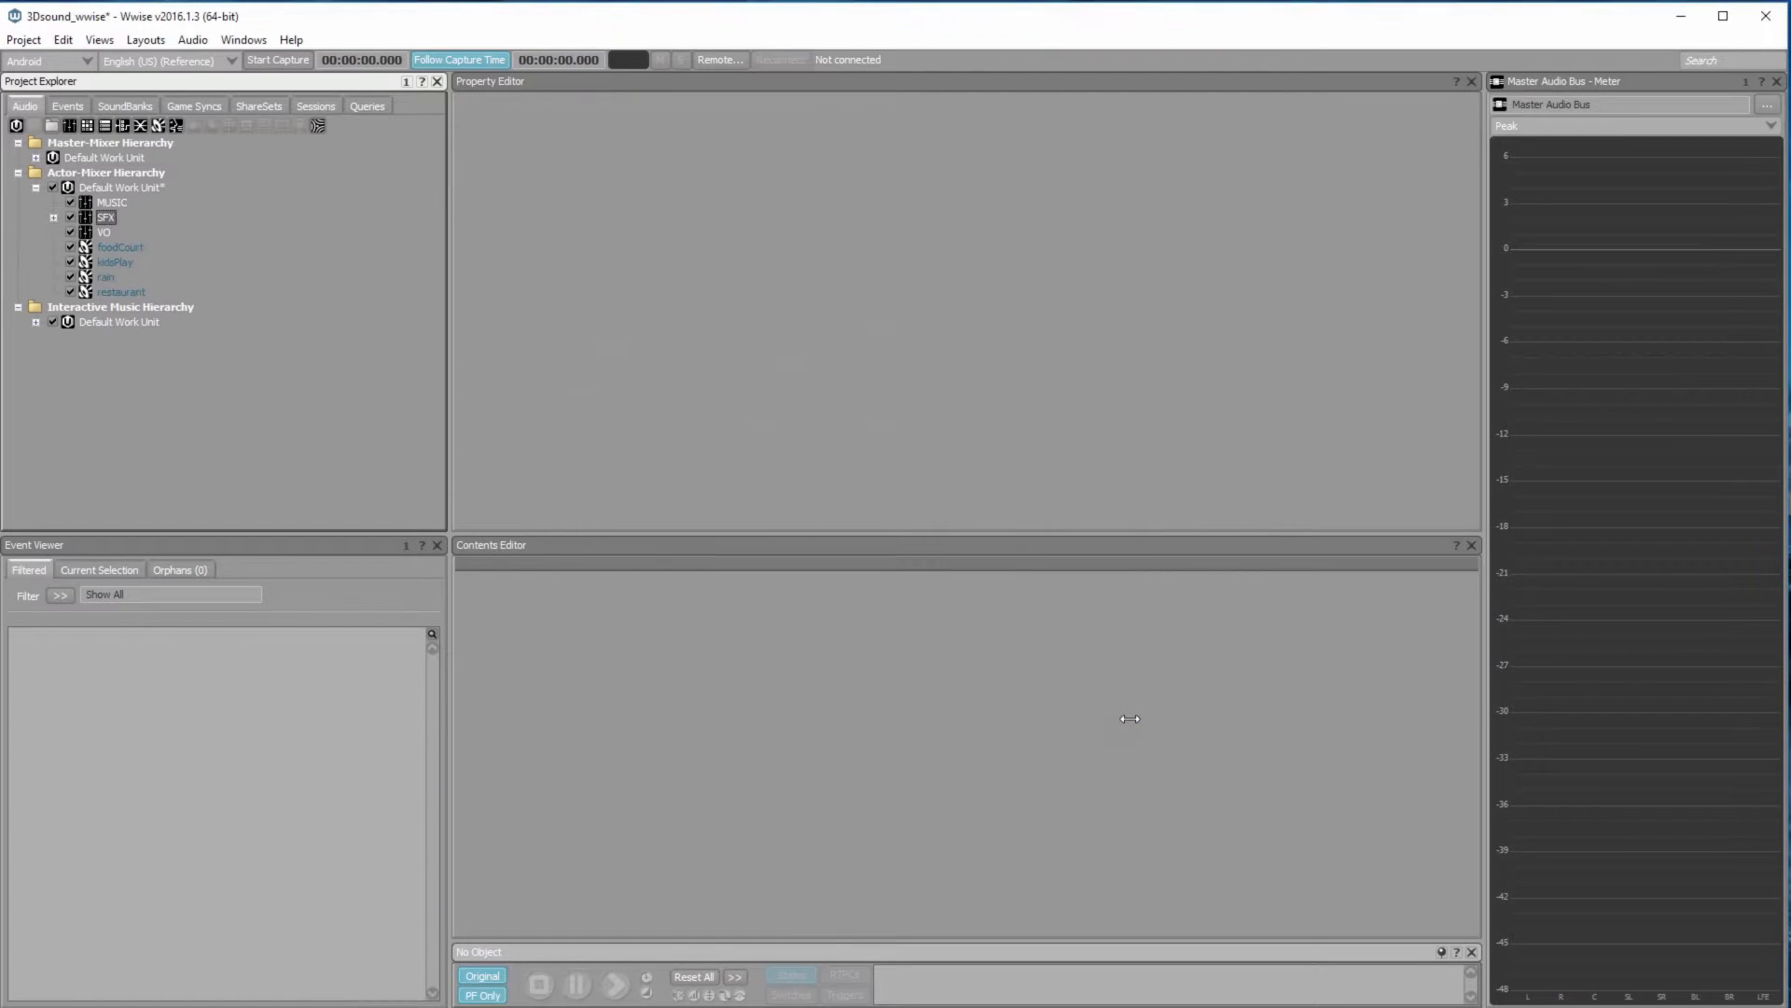
Look through the imported sounds and set the foodCourt sound's positioning to 3D
{"action": "left_click", "coordinate": [129, 247]}
{"action": "left_click", "coordinate": [116, 262]}
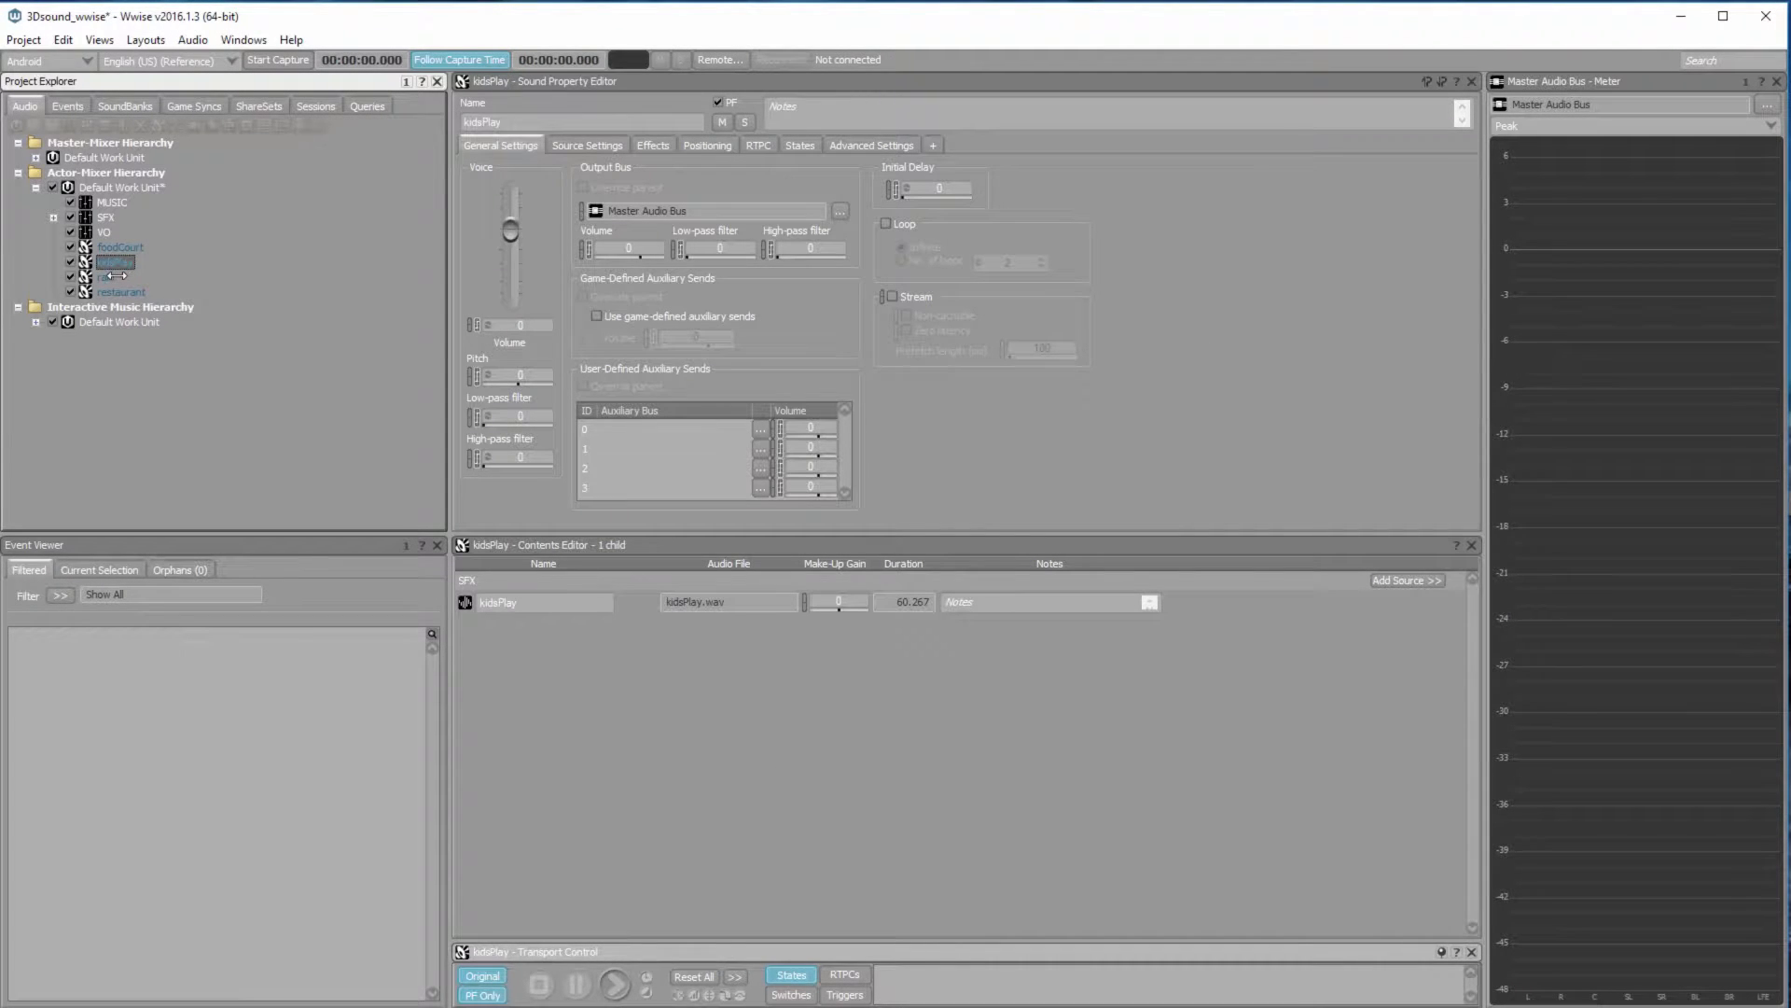
{"action": "left_click", "coordinate": [114, 277]}
{"action": "left_click", "coordinate": [119, 292]}
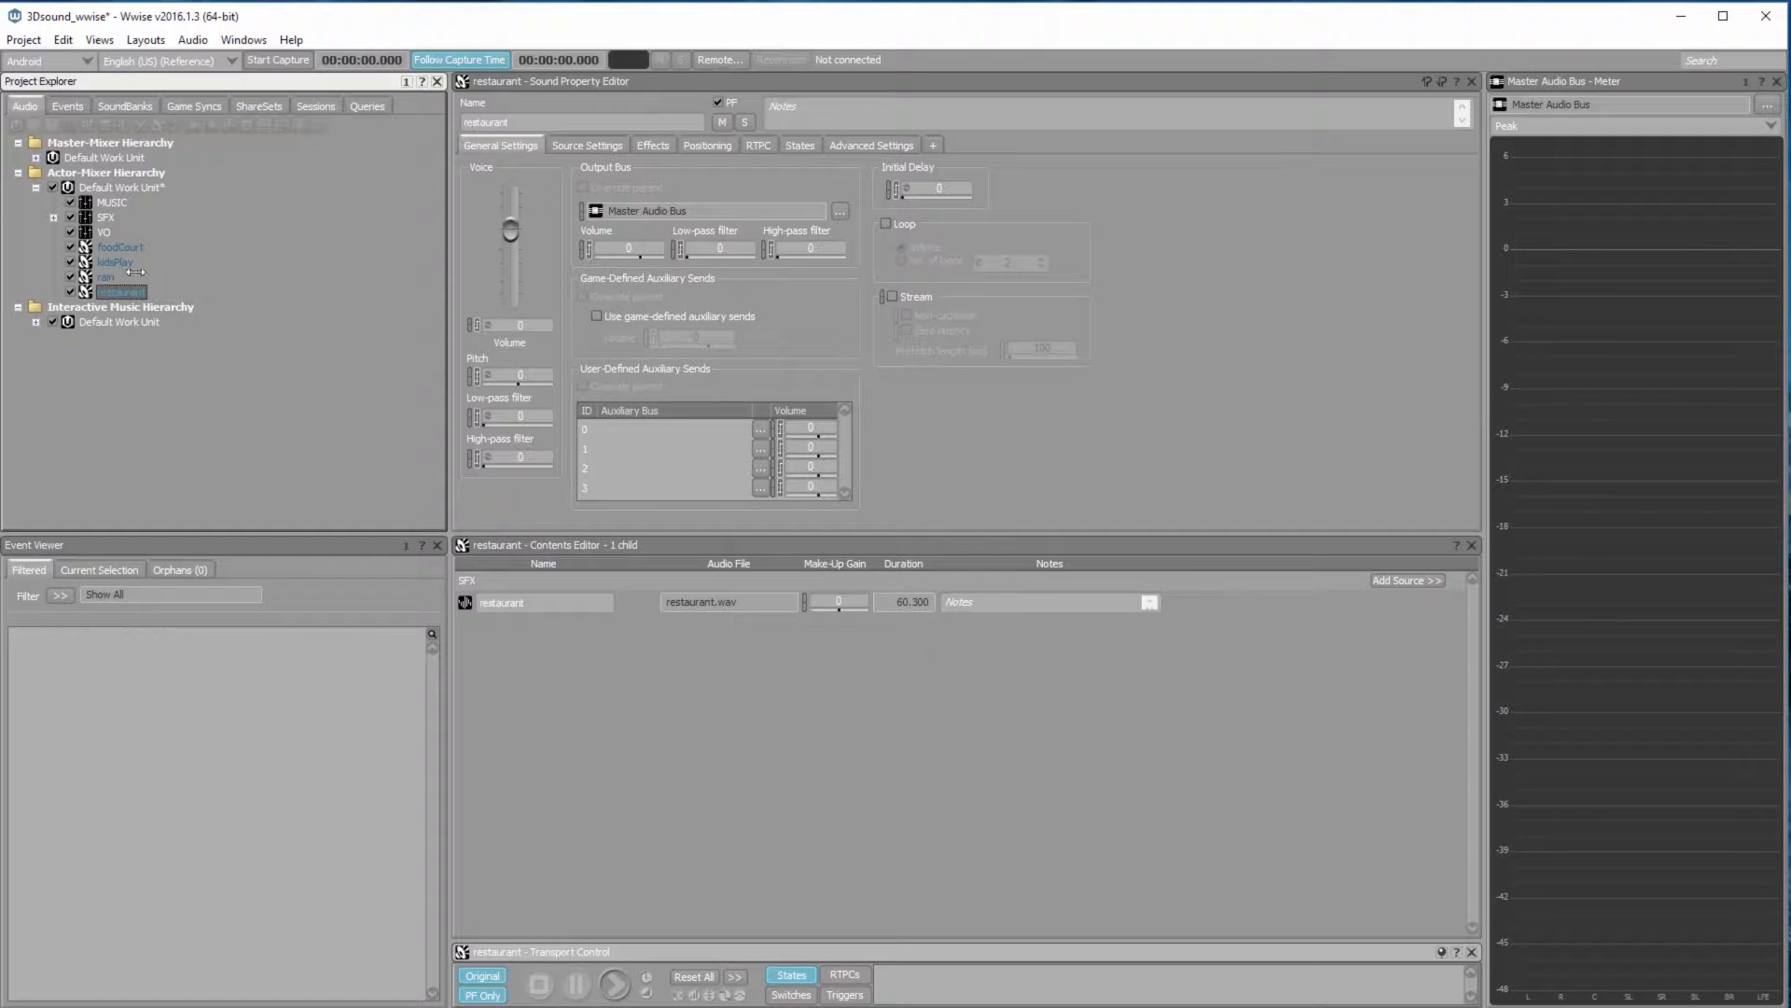
{"action": "left_click", "coordinate": [126, 246]}
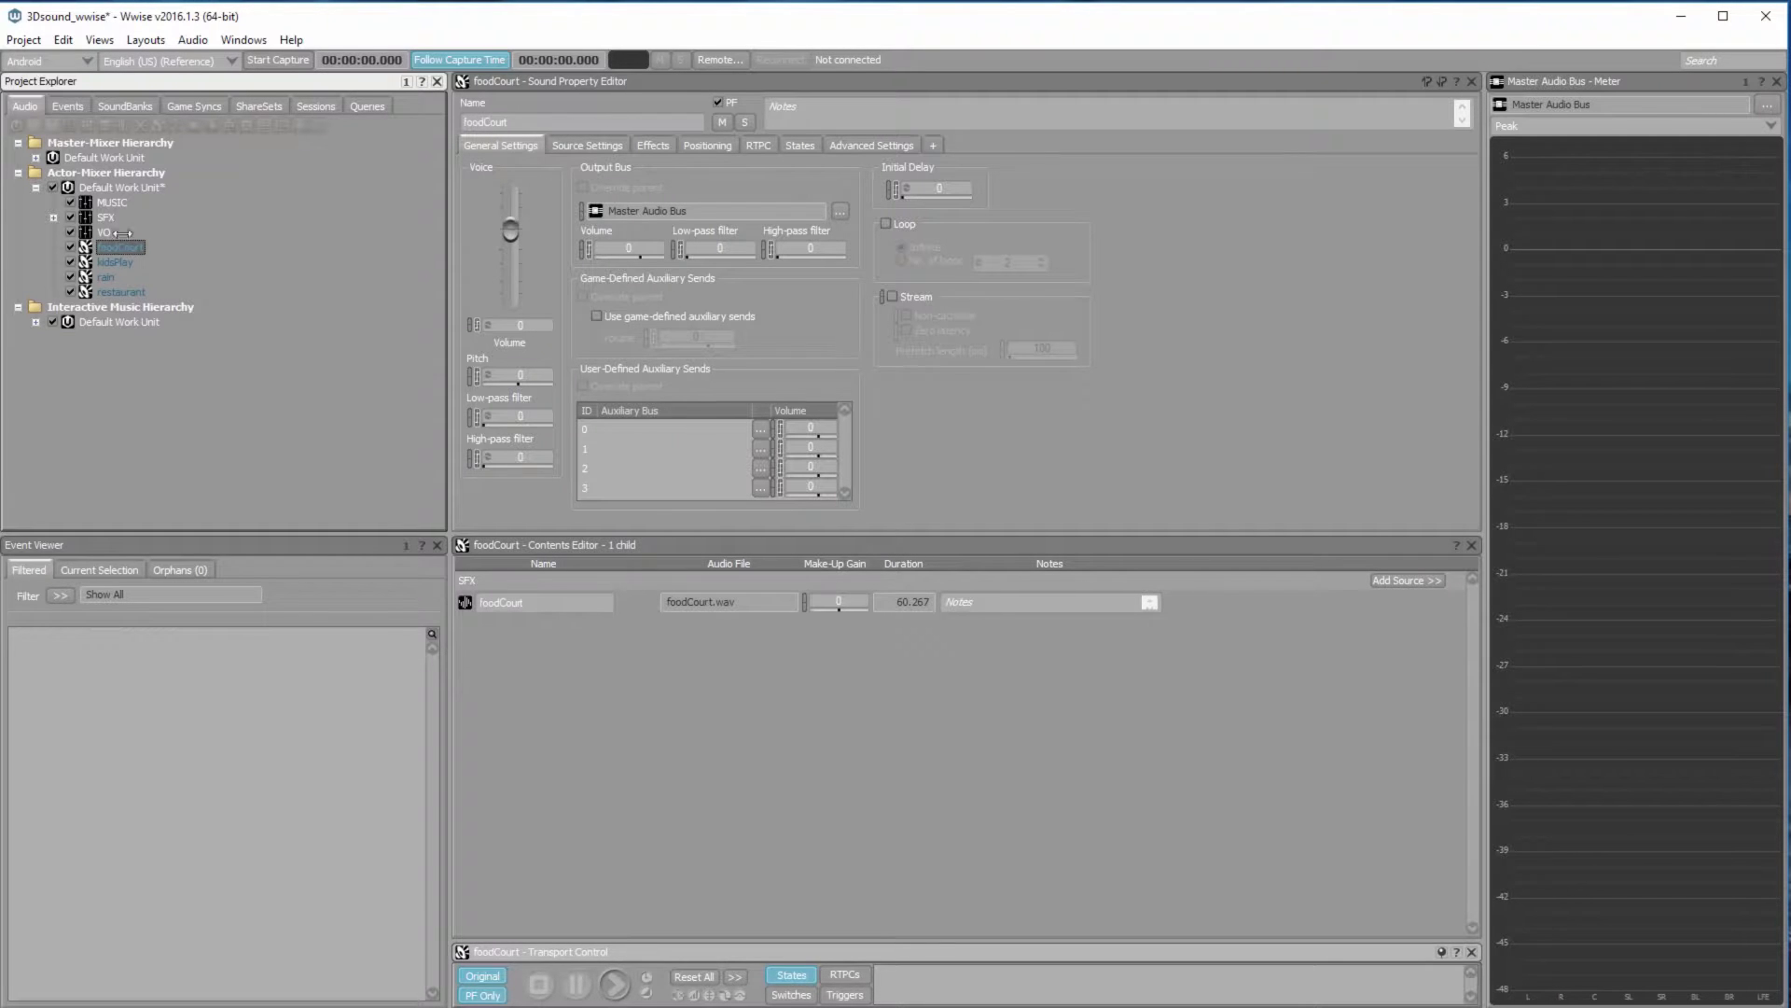
{"action": "left_click", "coordinate": [709, 146]}
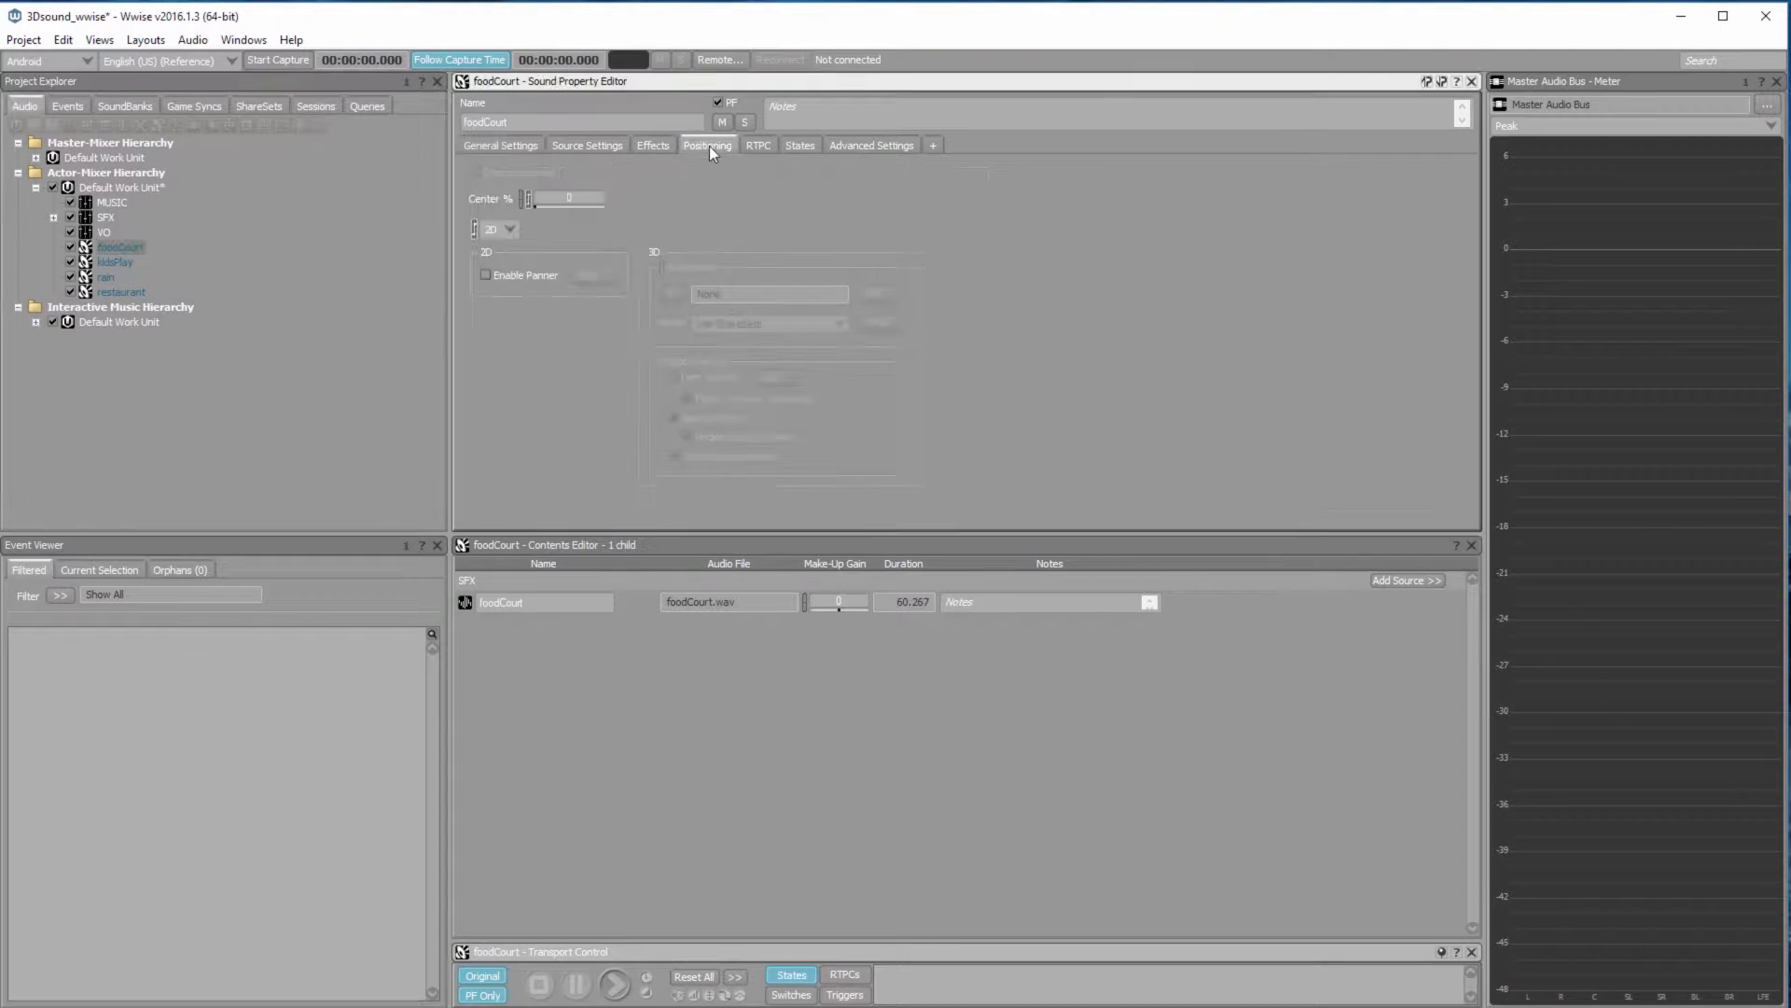
{"action": "left_click", "coordinate": [511, 229]}
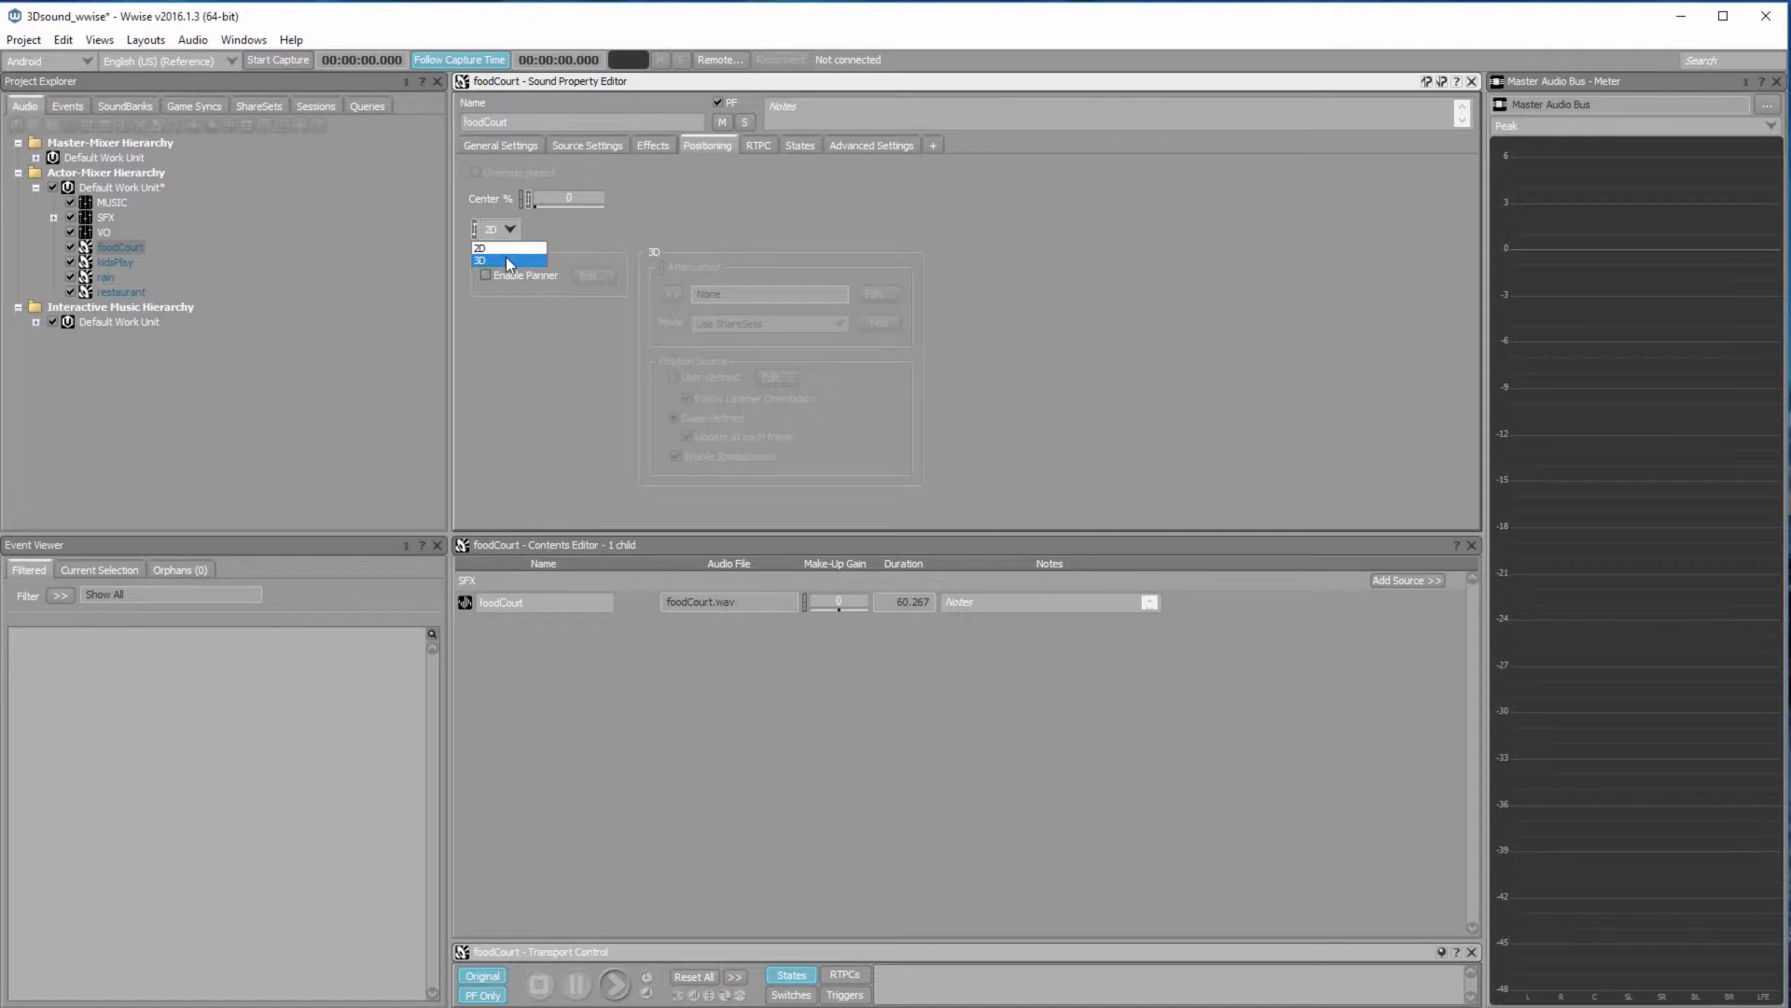
{"action": "left_click", "coordinate": [534, 266]}
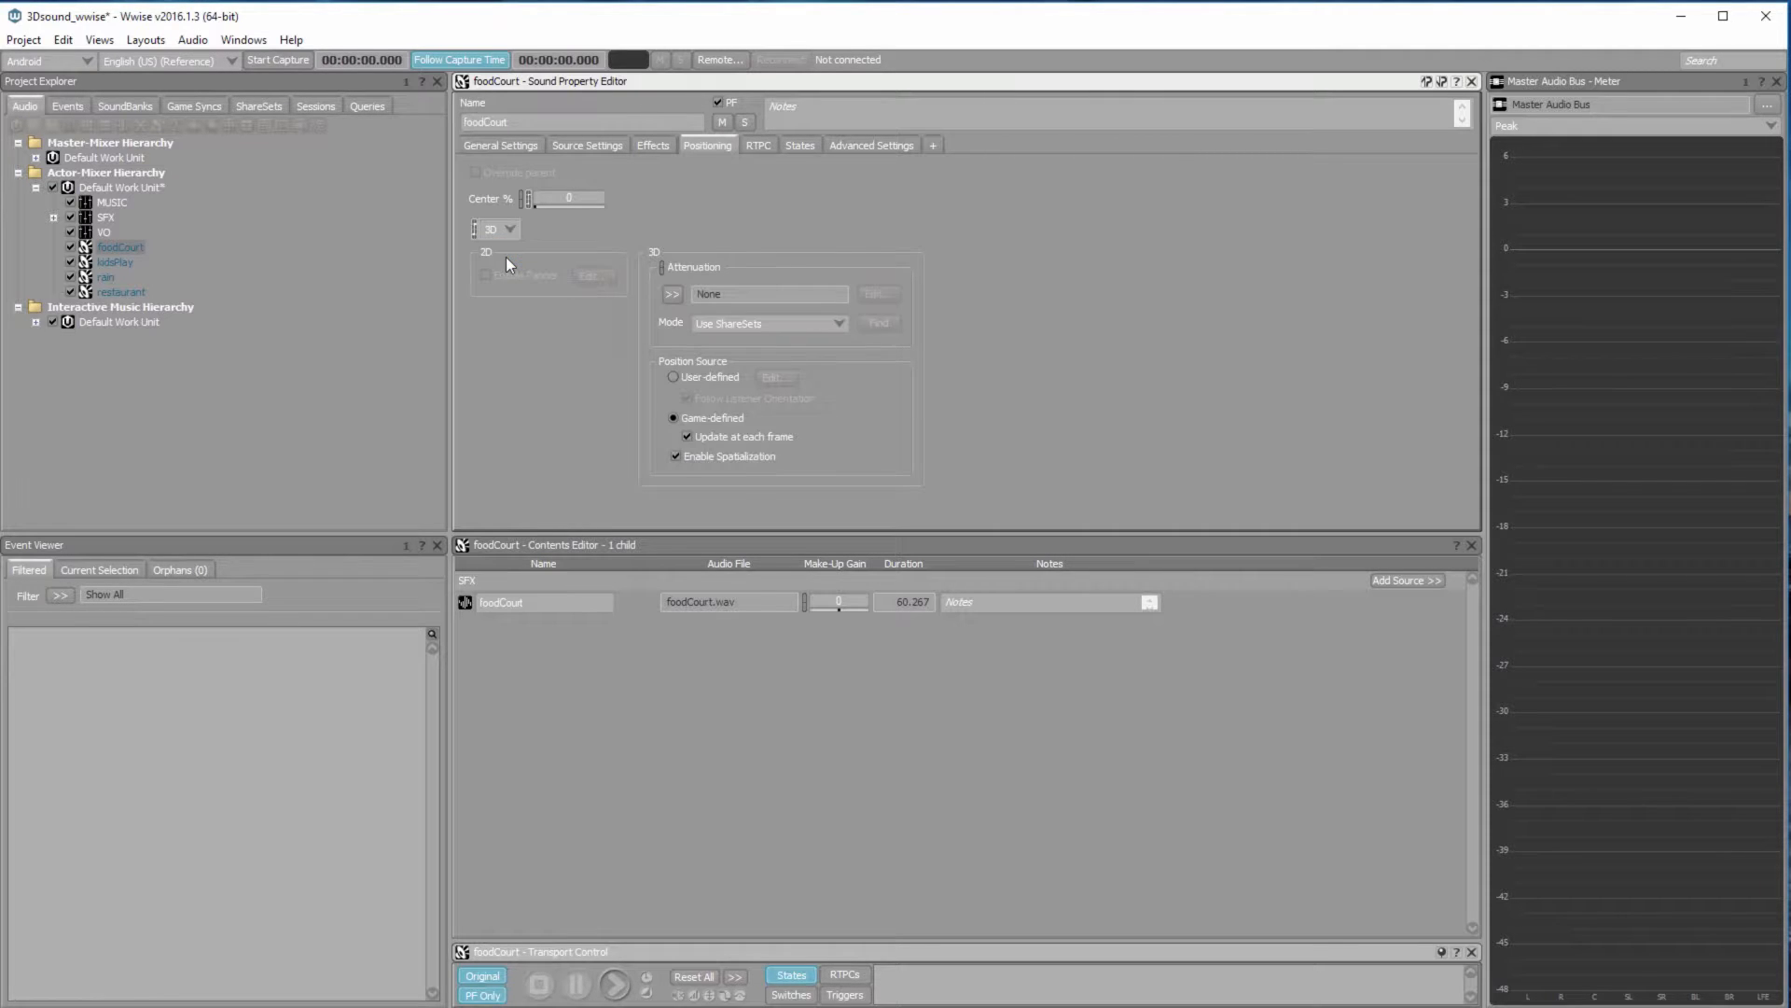
Create a new attenuation ShareSet for foodCourt in the Default Work Unit, named with the author's name followed by 5m
{"action": "left_click", "coordinate": [672, 294]}
{"action": "left_click", "coordinate": [732, 325]}
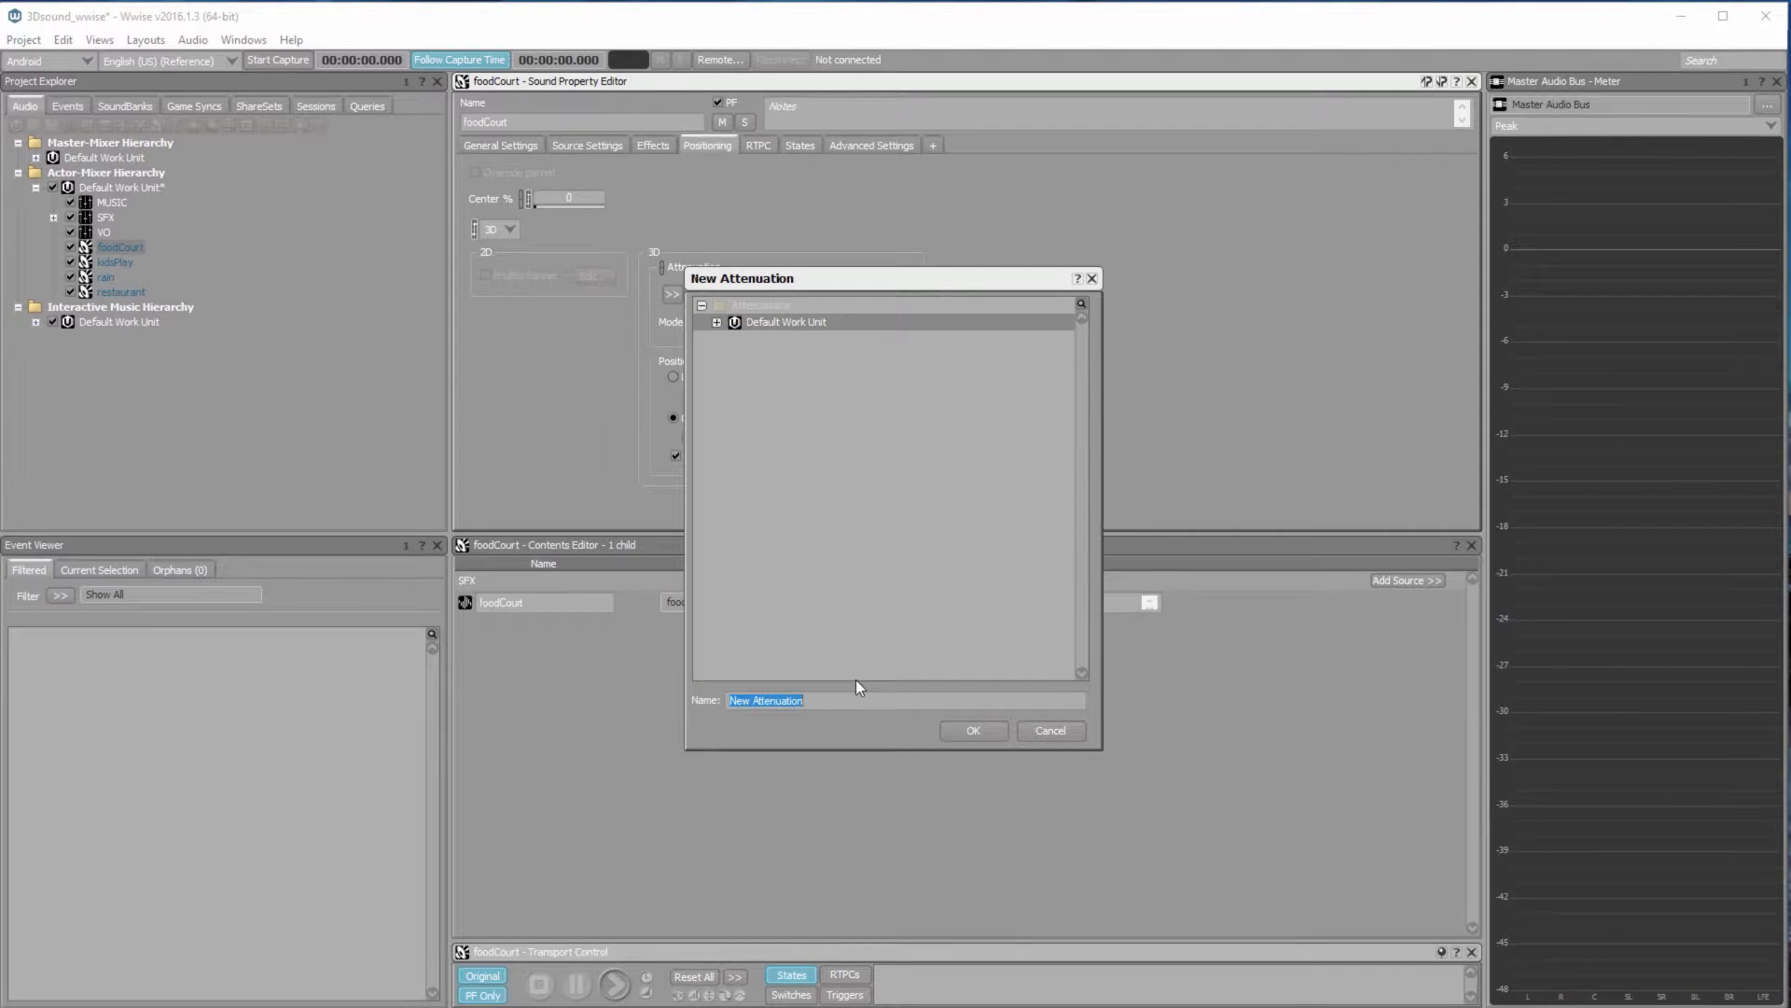
{"action": "type", "text": "kinthy 5 m"}
{"action": "key", "text": "BackSpace"}
{"action": "key", "text": "BackSpace"}
{"action": "type", "text": "m"}
{"action": "key", "text": "Return"}
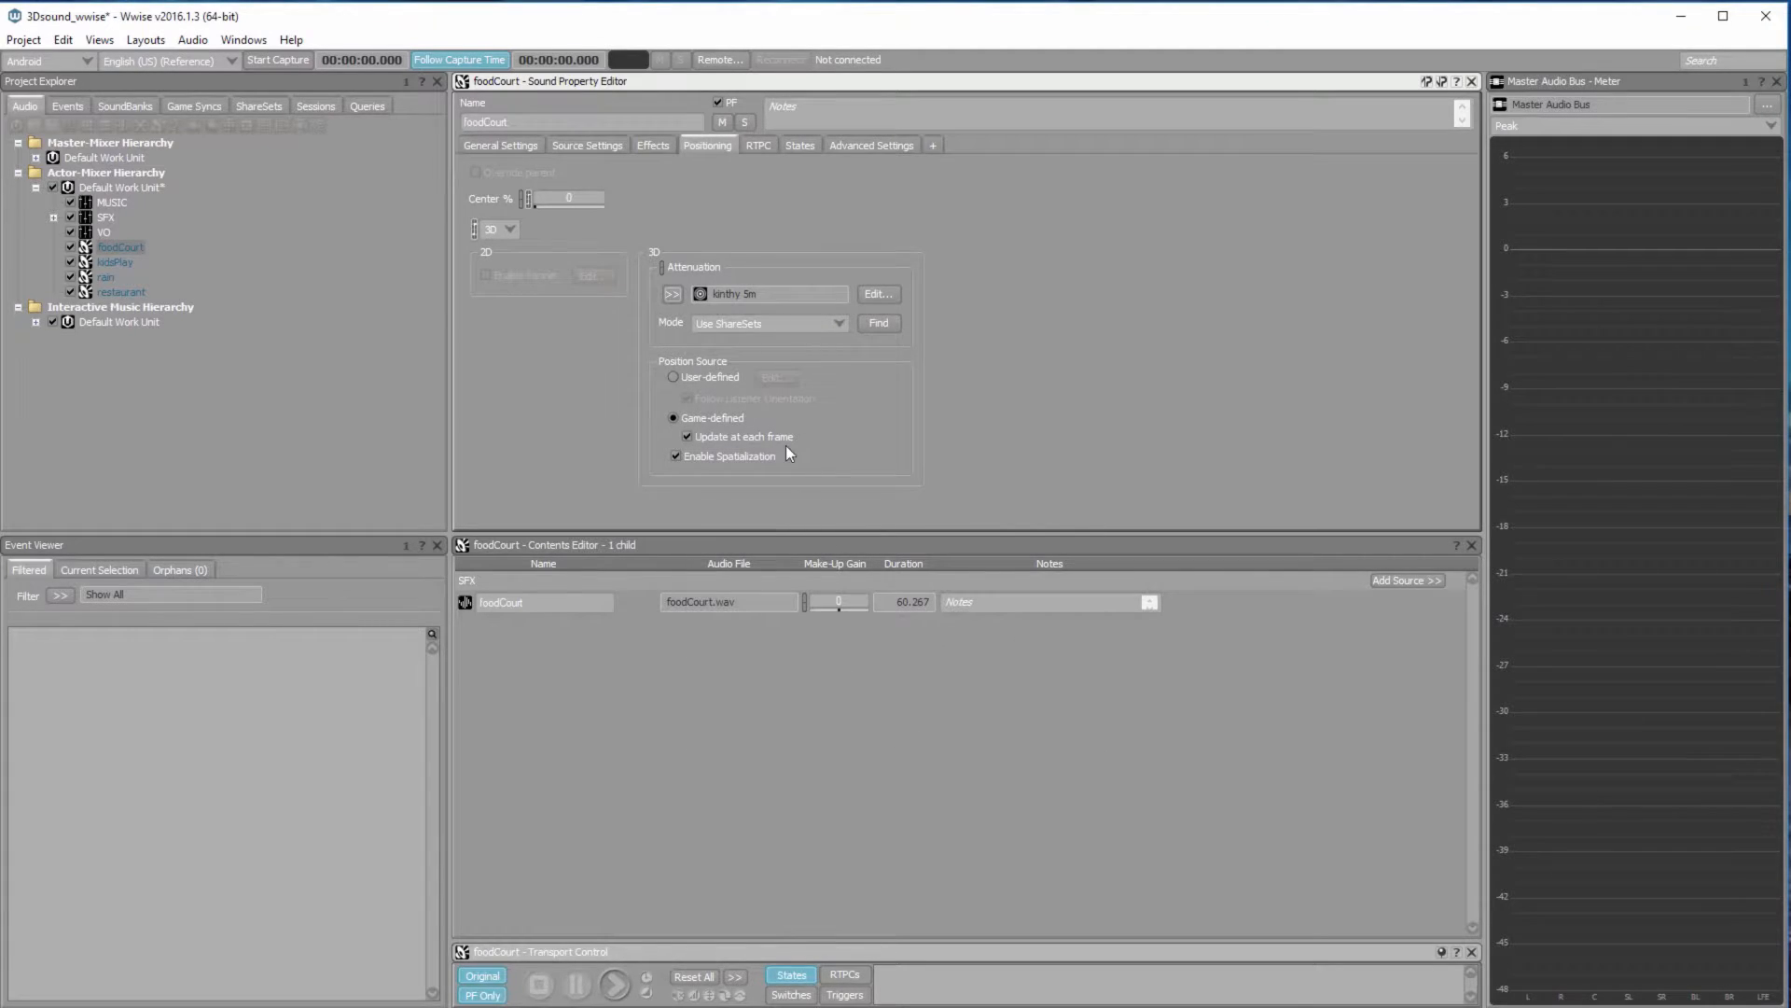
Set the max distance of foodCourt's attenuation to 5 and close the attenuation editor
{"action": "left_click", "coordinate": [879, 294]}
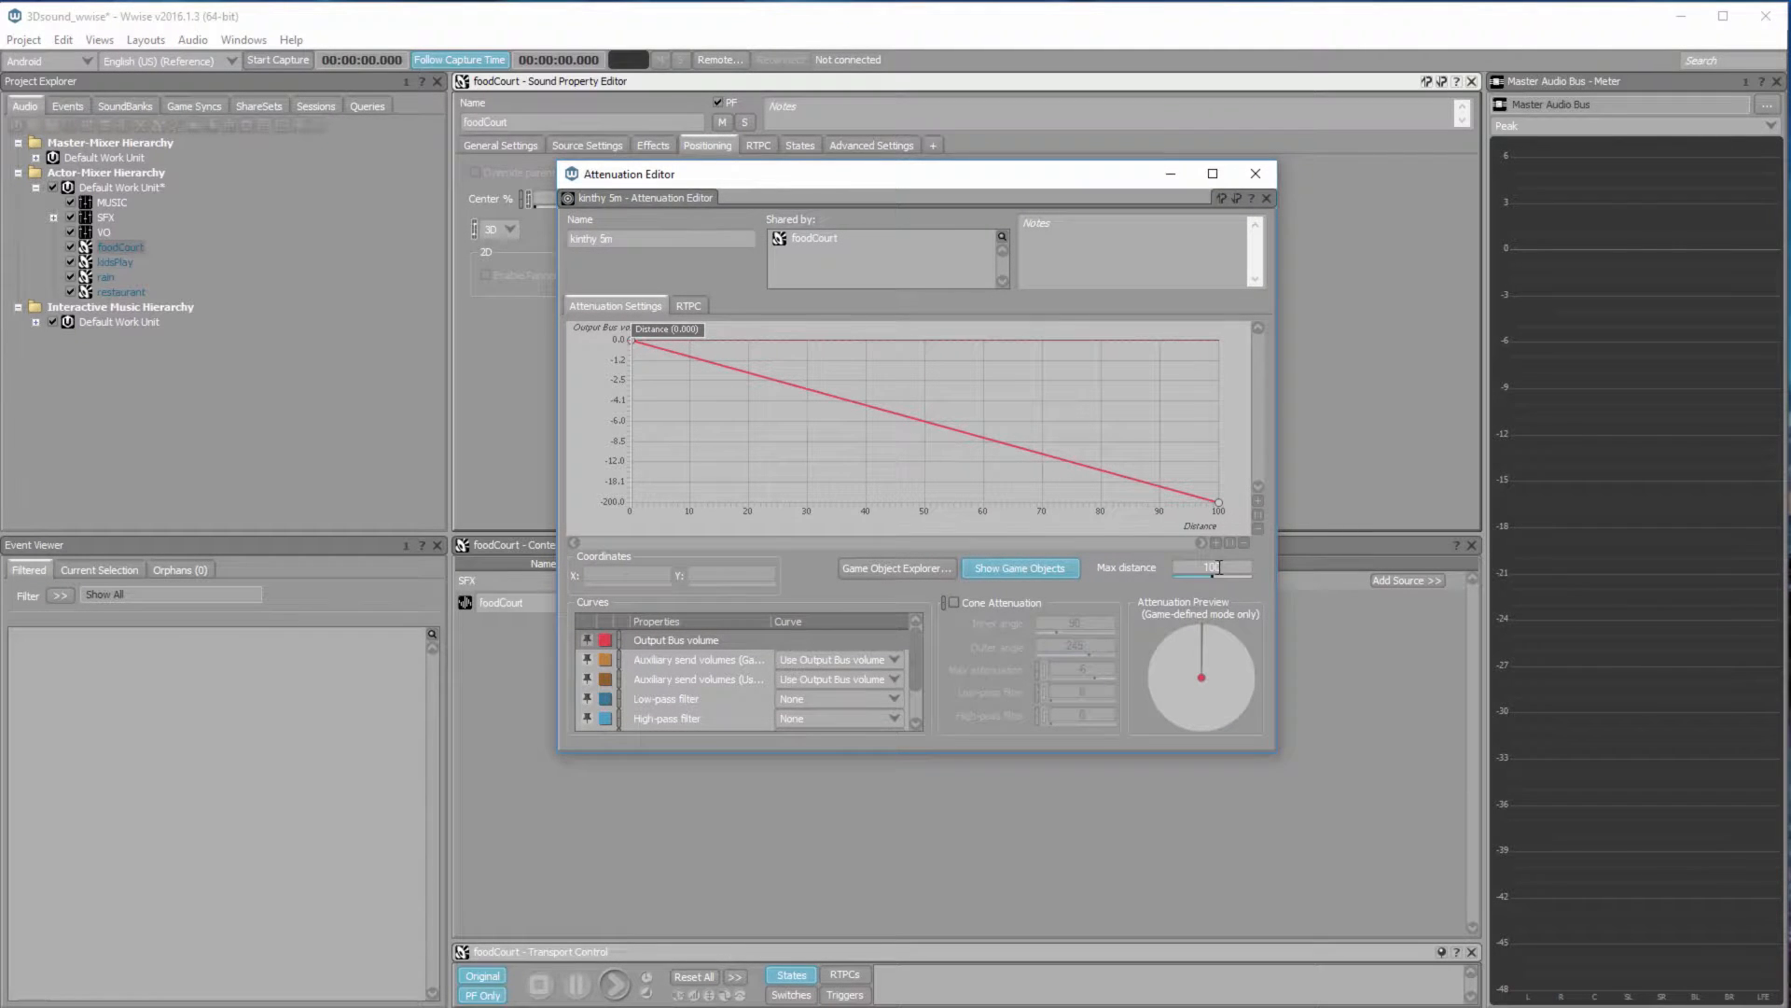
{"action": "double_click", "coordinate": [1218, 566]}
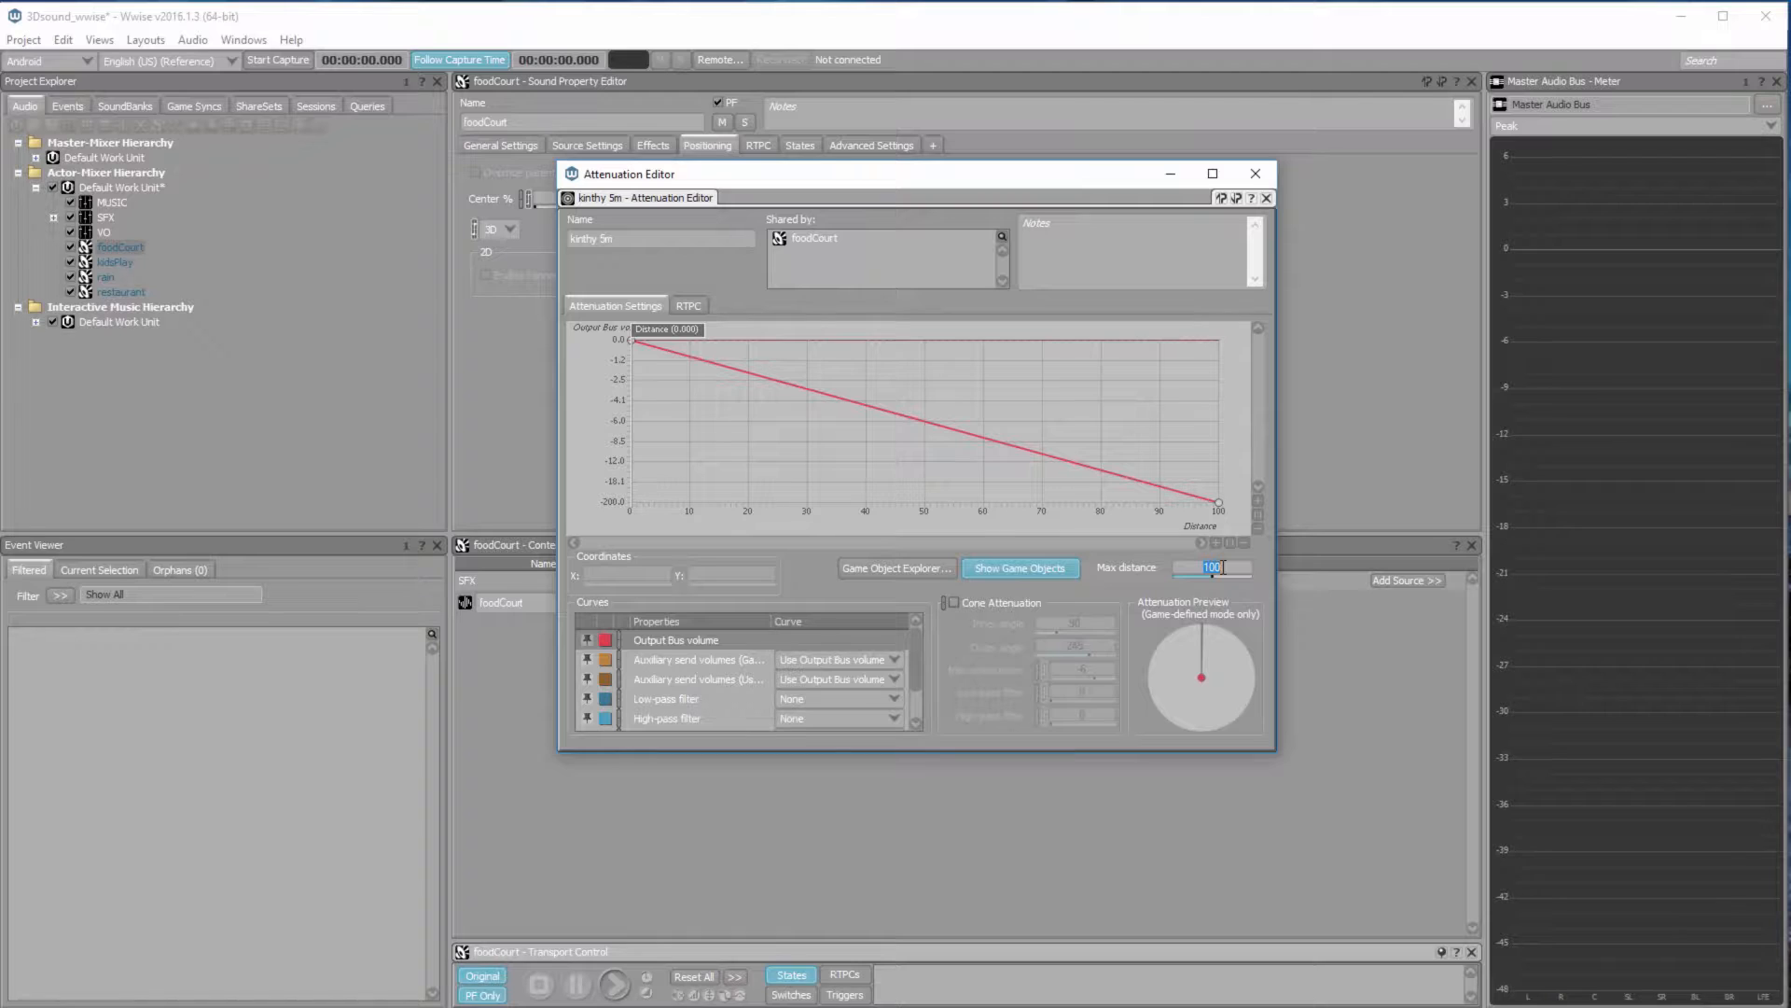
{"action": "type", "text": "5"}
{"action": "key", "text": "Return"}
{"action": "left_click", "coordinate": [1255, 173]}
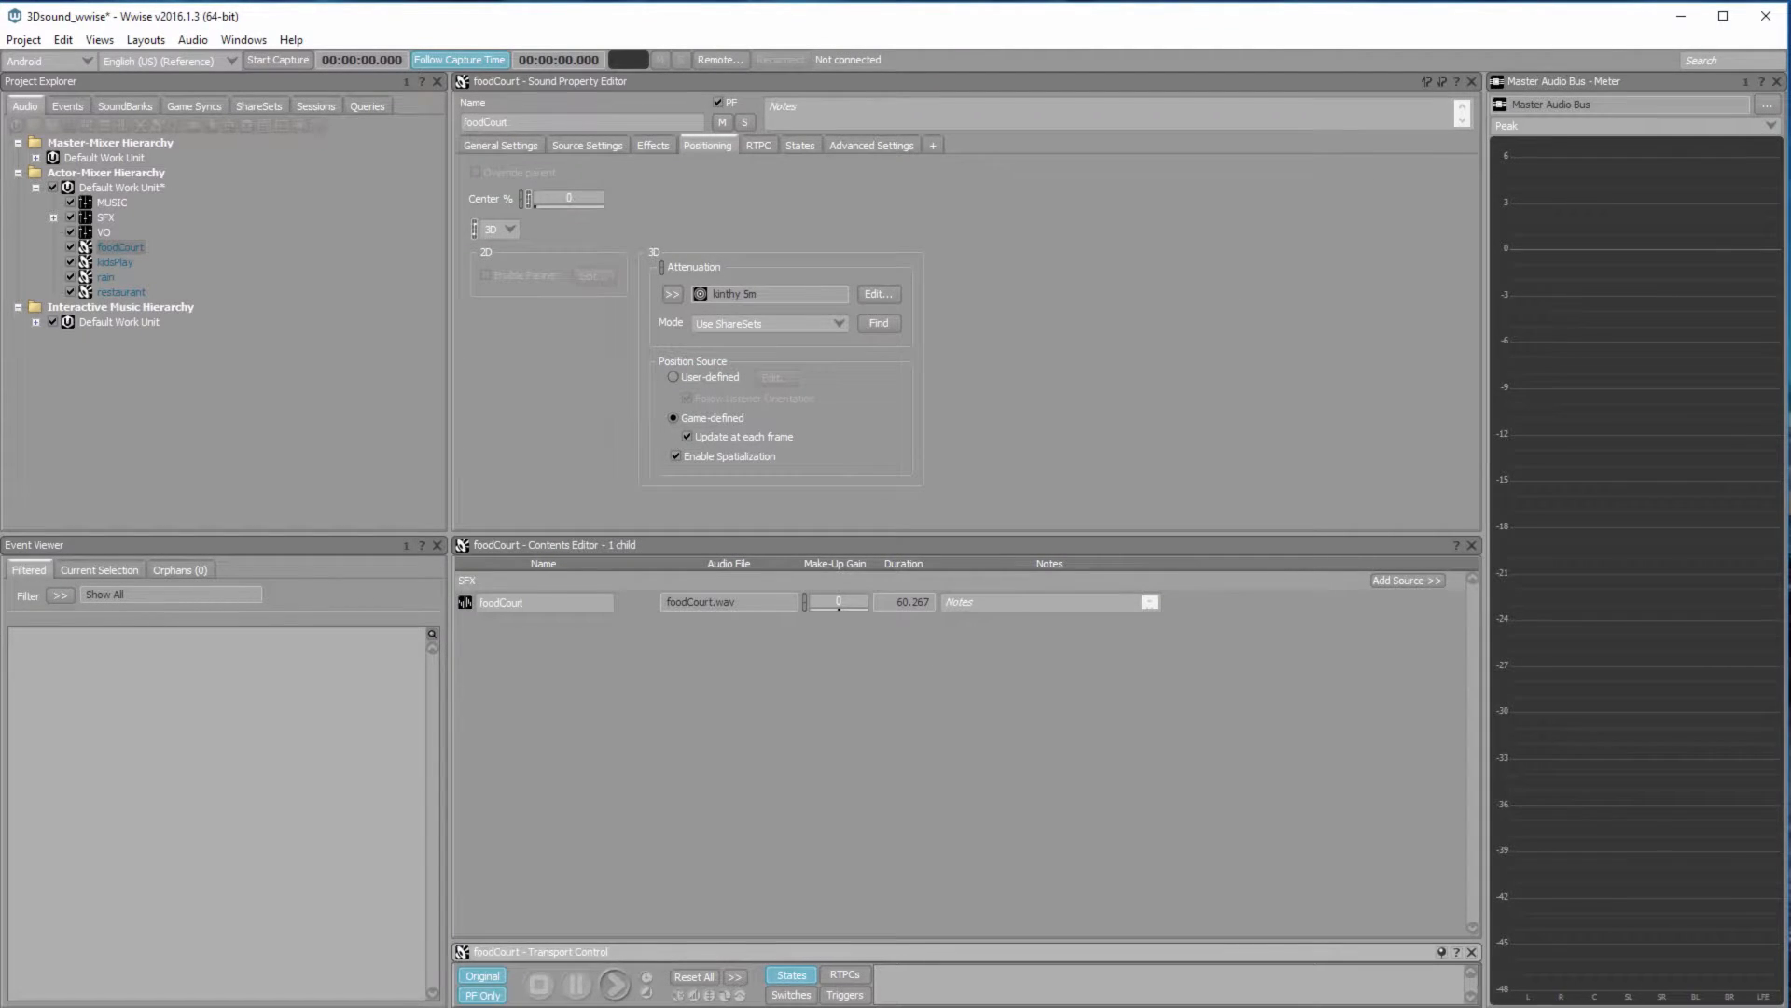
Set the kidsPlay sound's positioning to 3D and assign it the custom 5m attenuation
{"action": "left_click", "coordinate": [115, 262]}
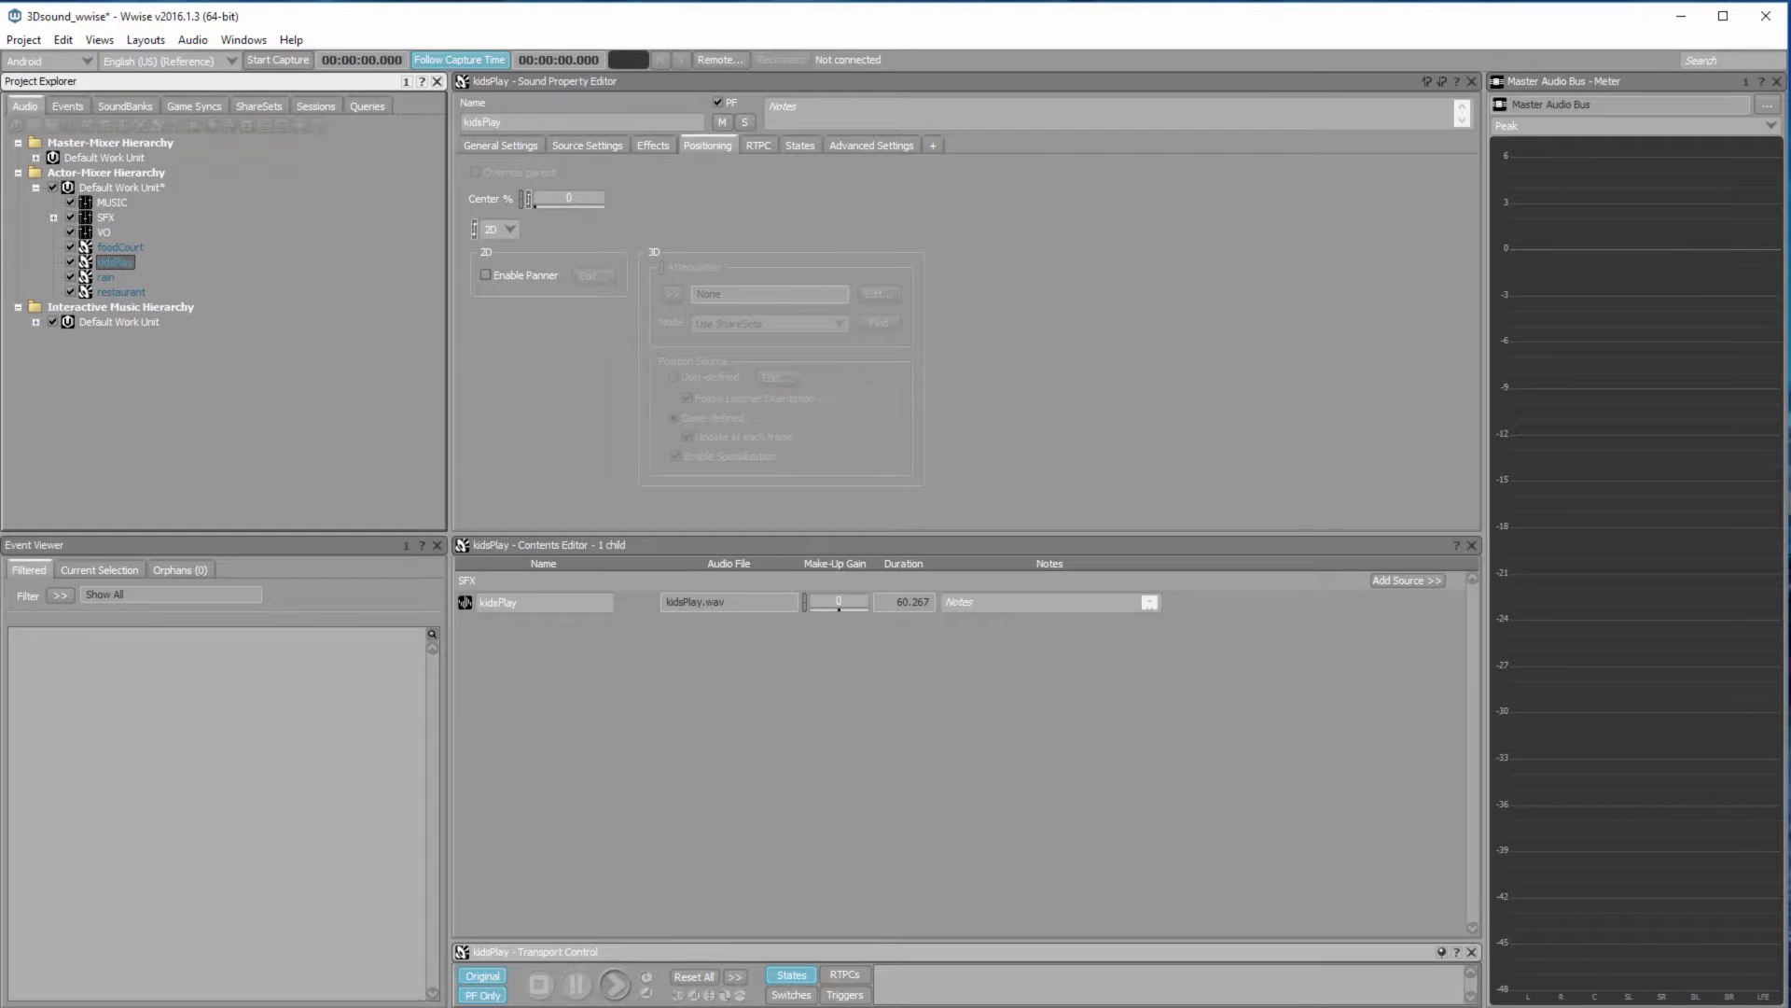
{"action": "left_click", "coordinate": [499, 229]}
{"action": "left_click", "coordinate": [490, 263]}
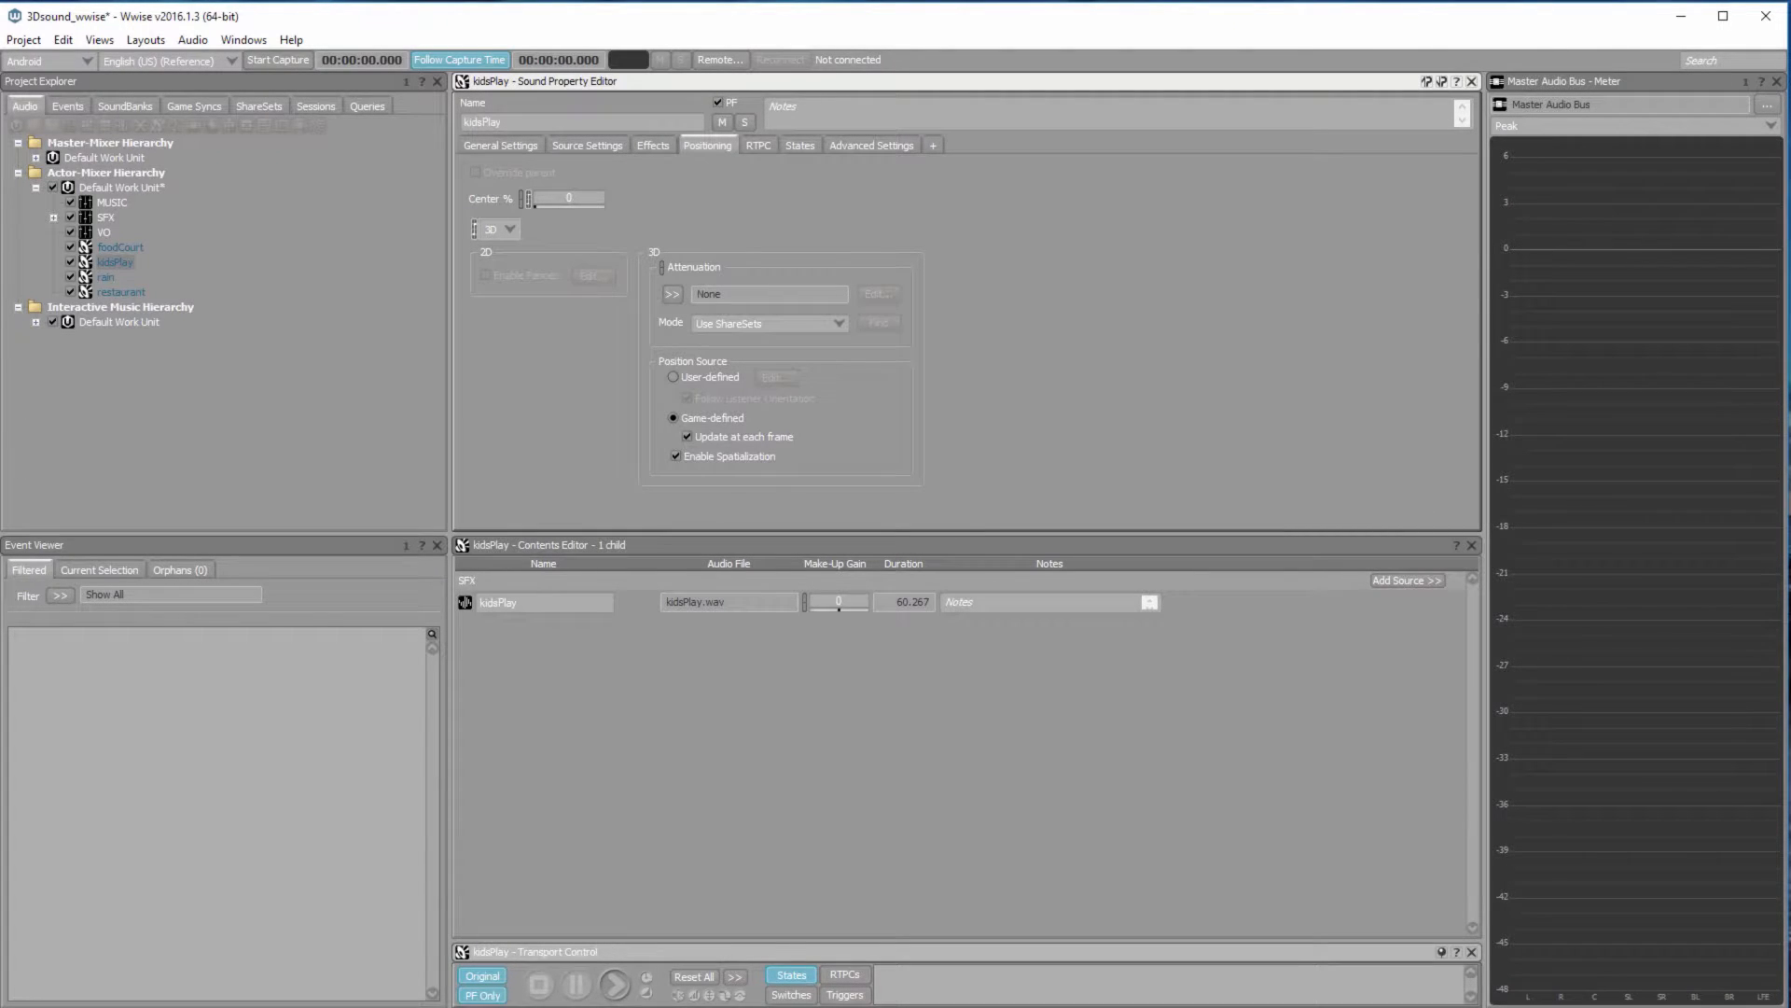
{"action": "left_click", "coordinate": [672, 294]}
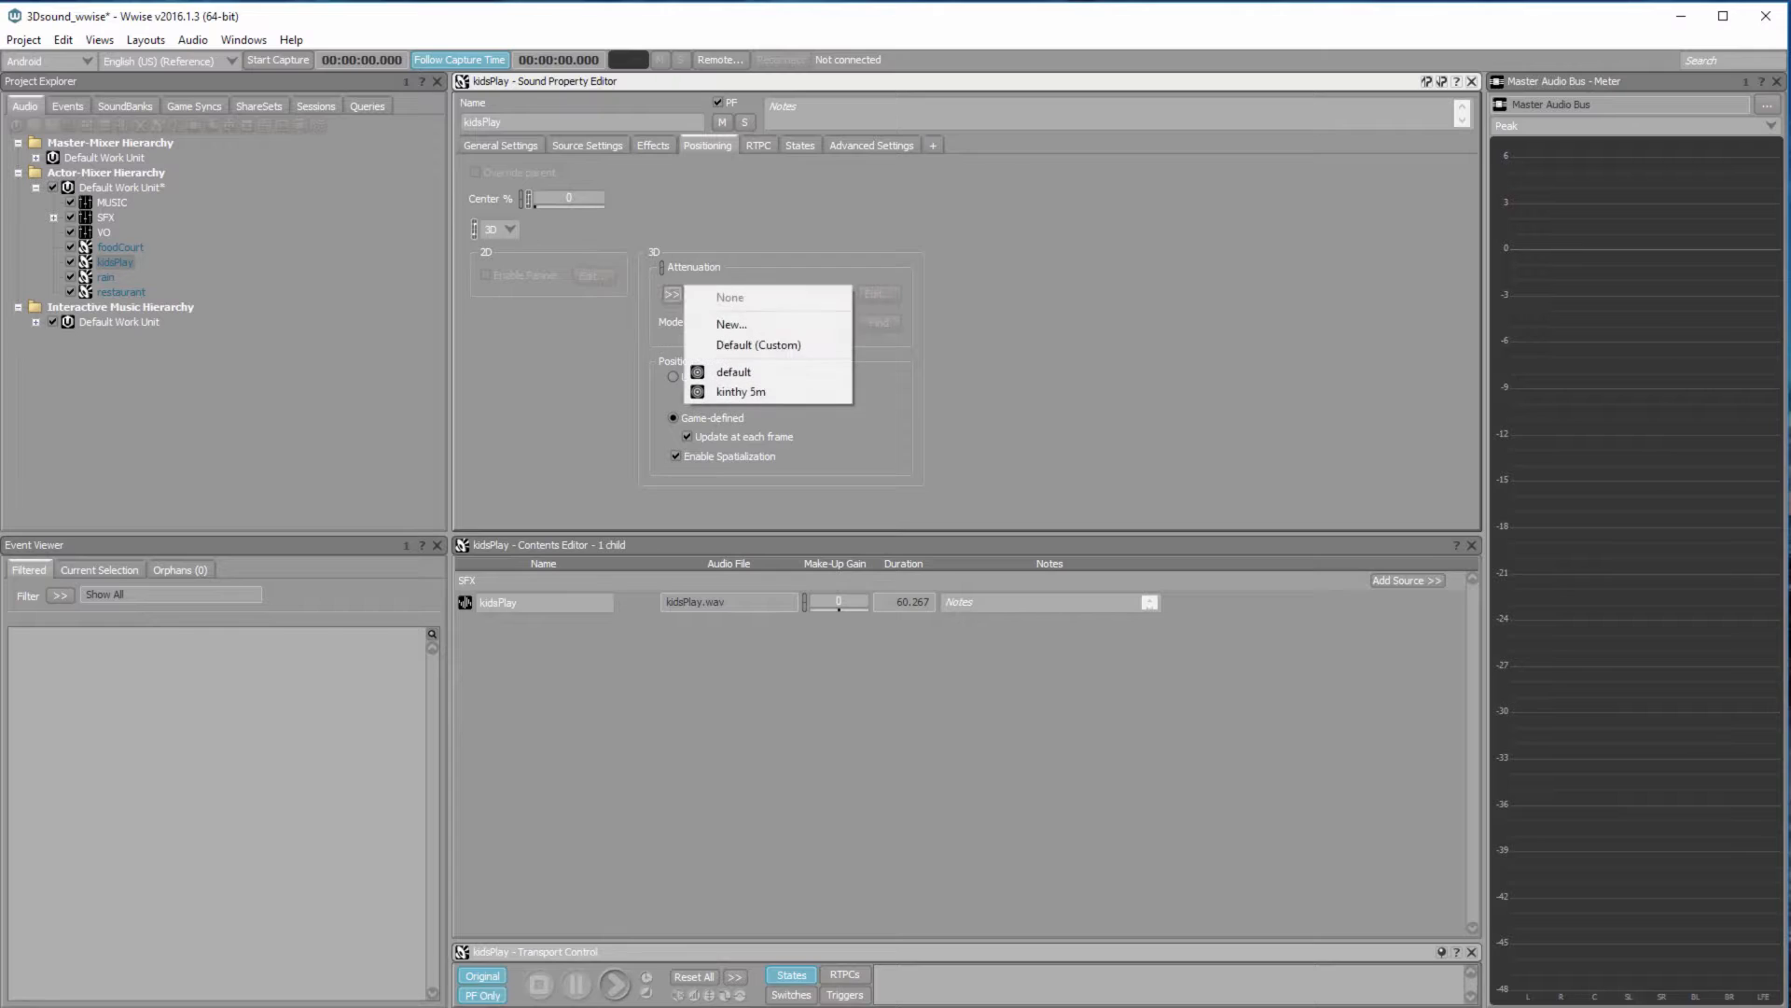
{"action": "left_click", "coordinate": [746, 391]}
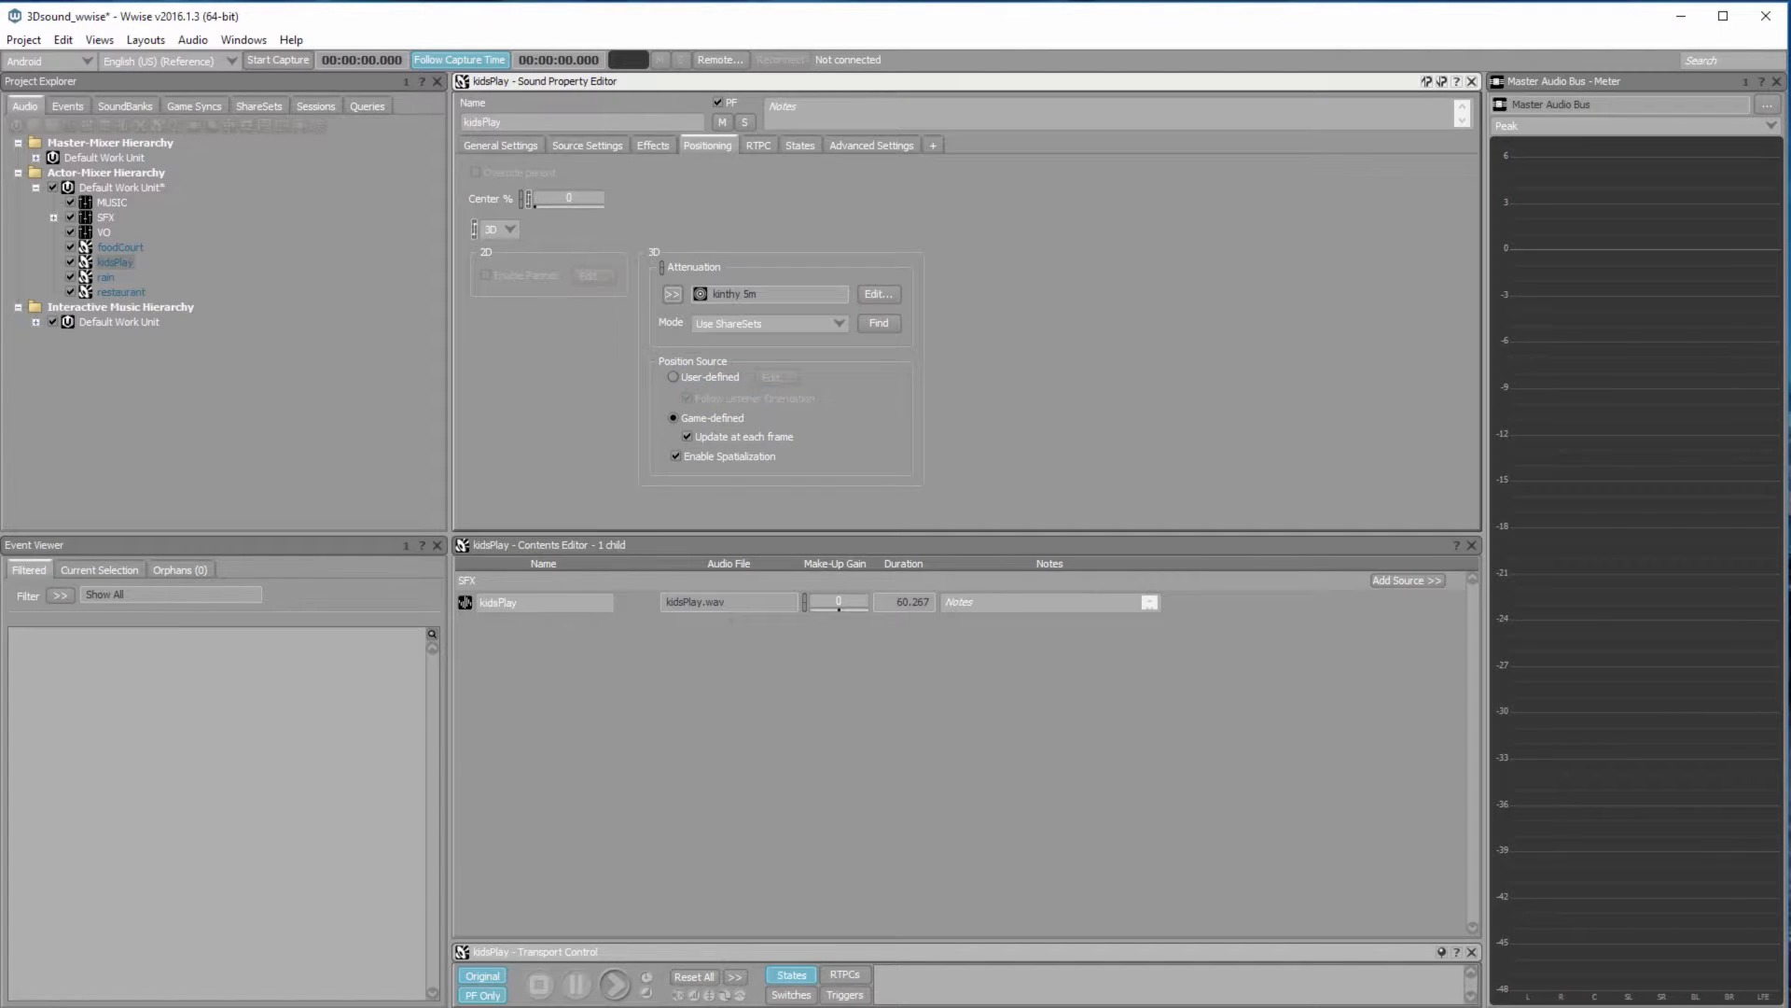
Set the rain sound's positioning to 3D and assign it the custom 5m attenuation
{"action": "left_click", "coordinate": [107, 277]}
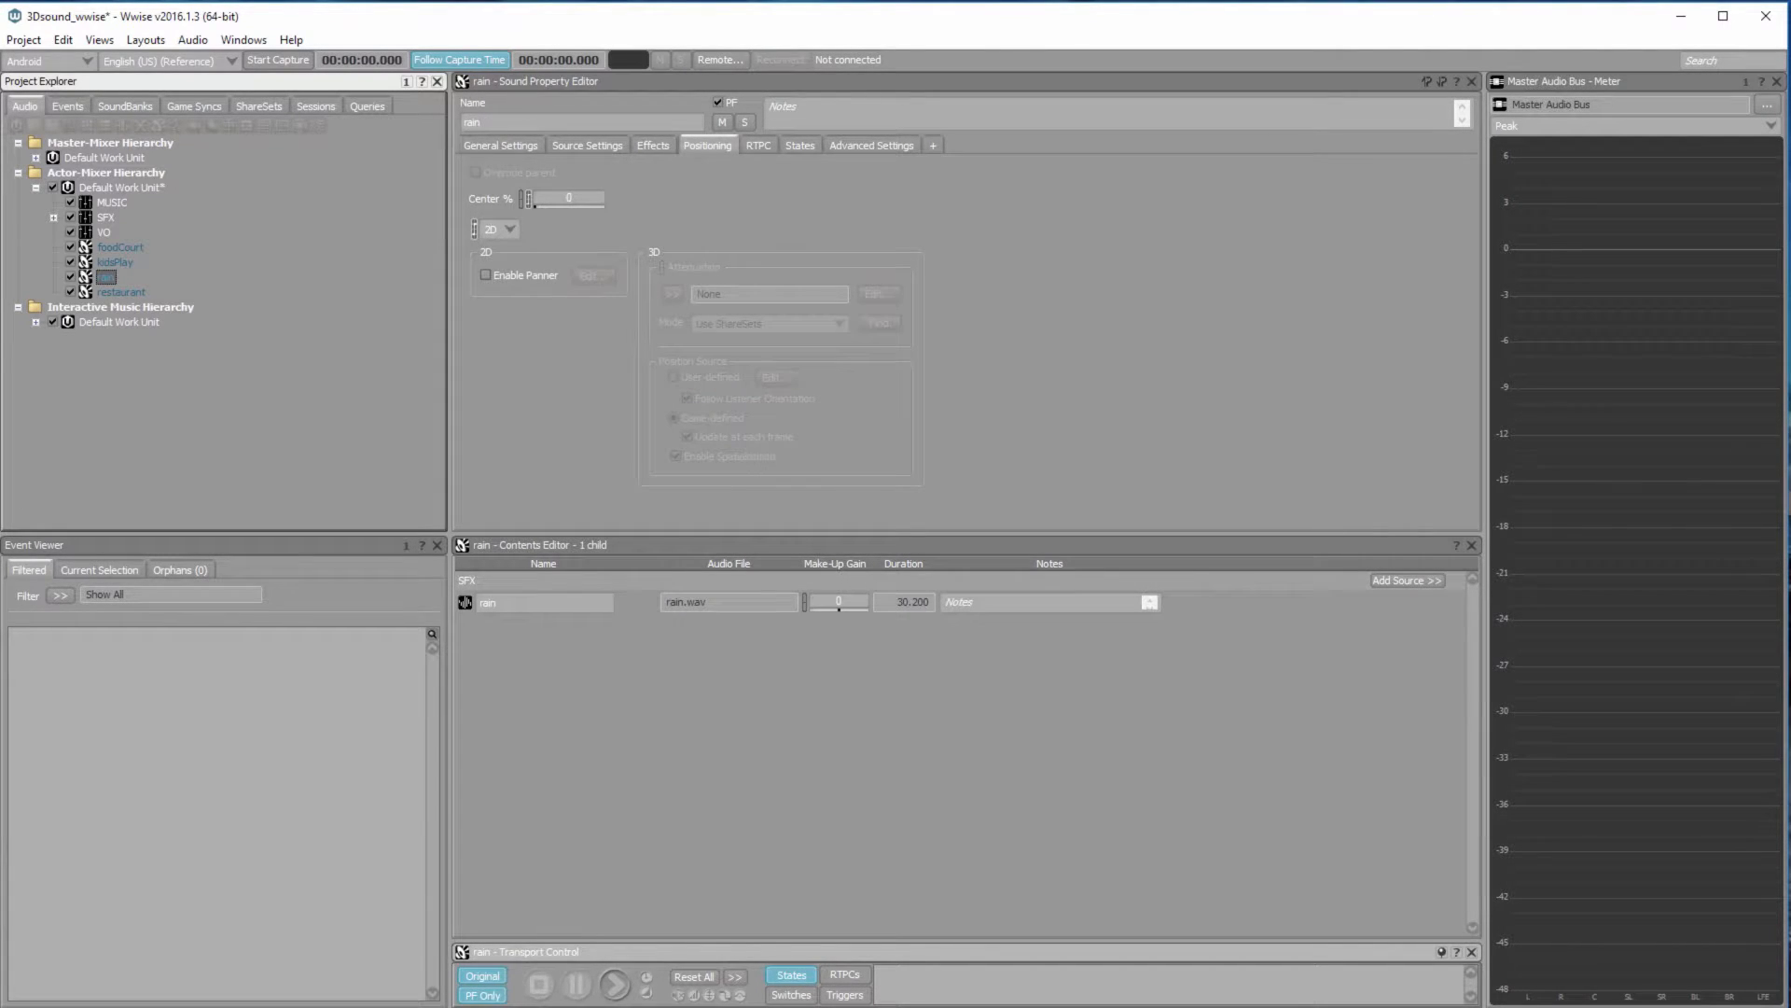
{"action": "left_click", "coordinate": [495, 229]}
{"action": "left_click", "coordinate": [499, 261]}
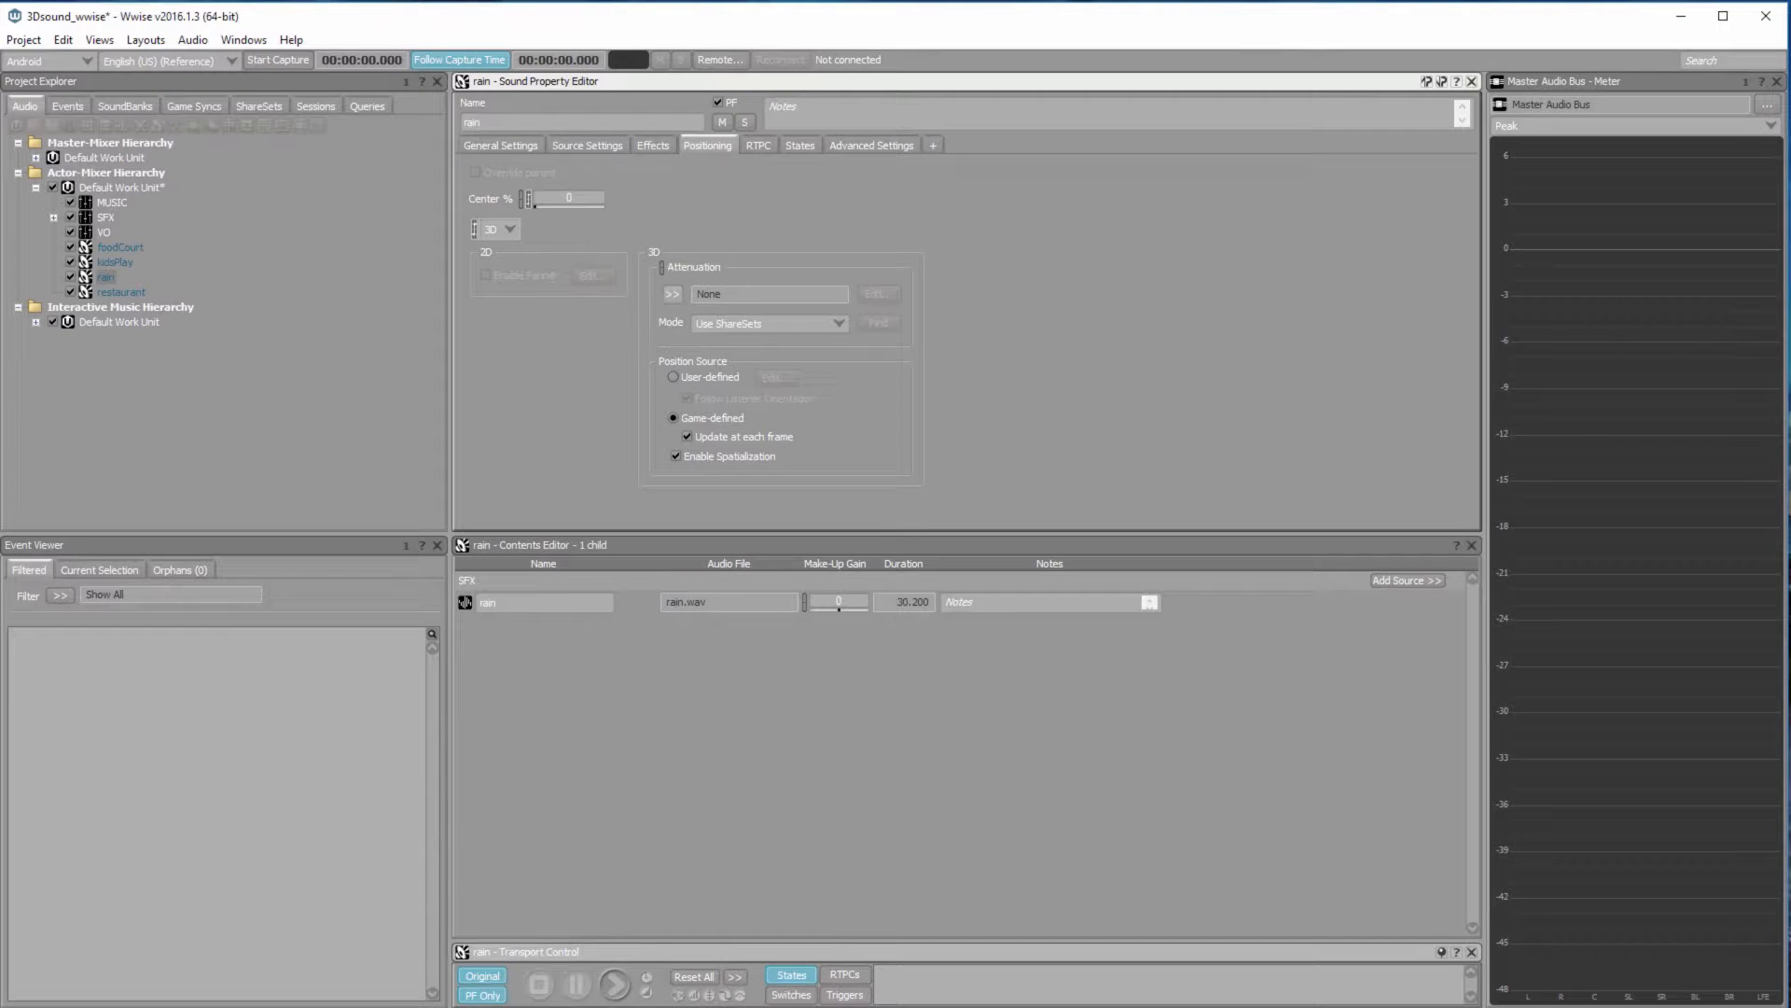
{"action": "left_click", "coordinate": [672, 294]}
{"action": "left_click", "coordinate": [745, 390]}
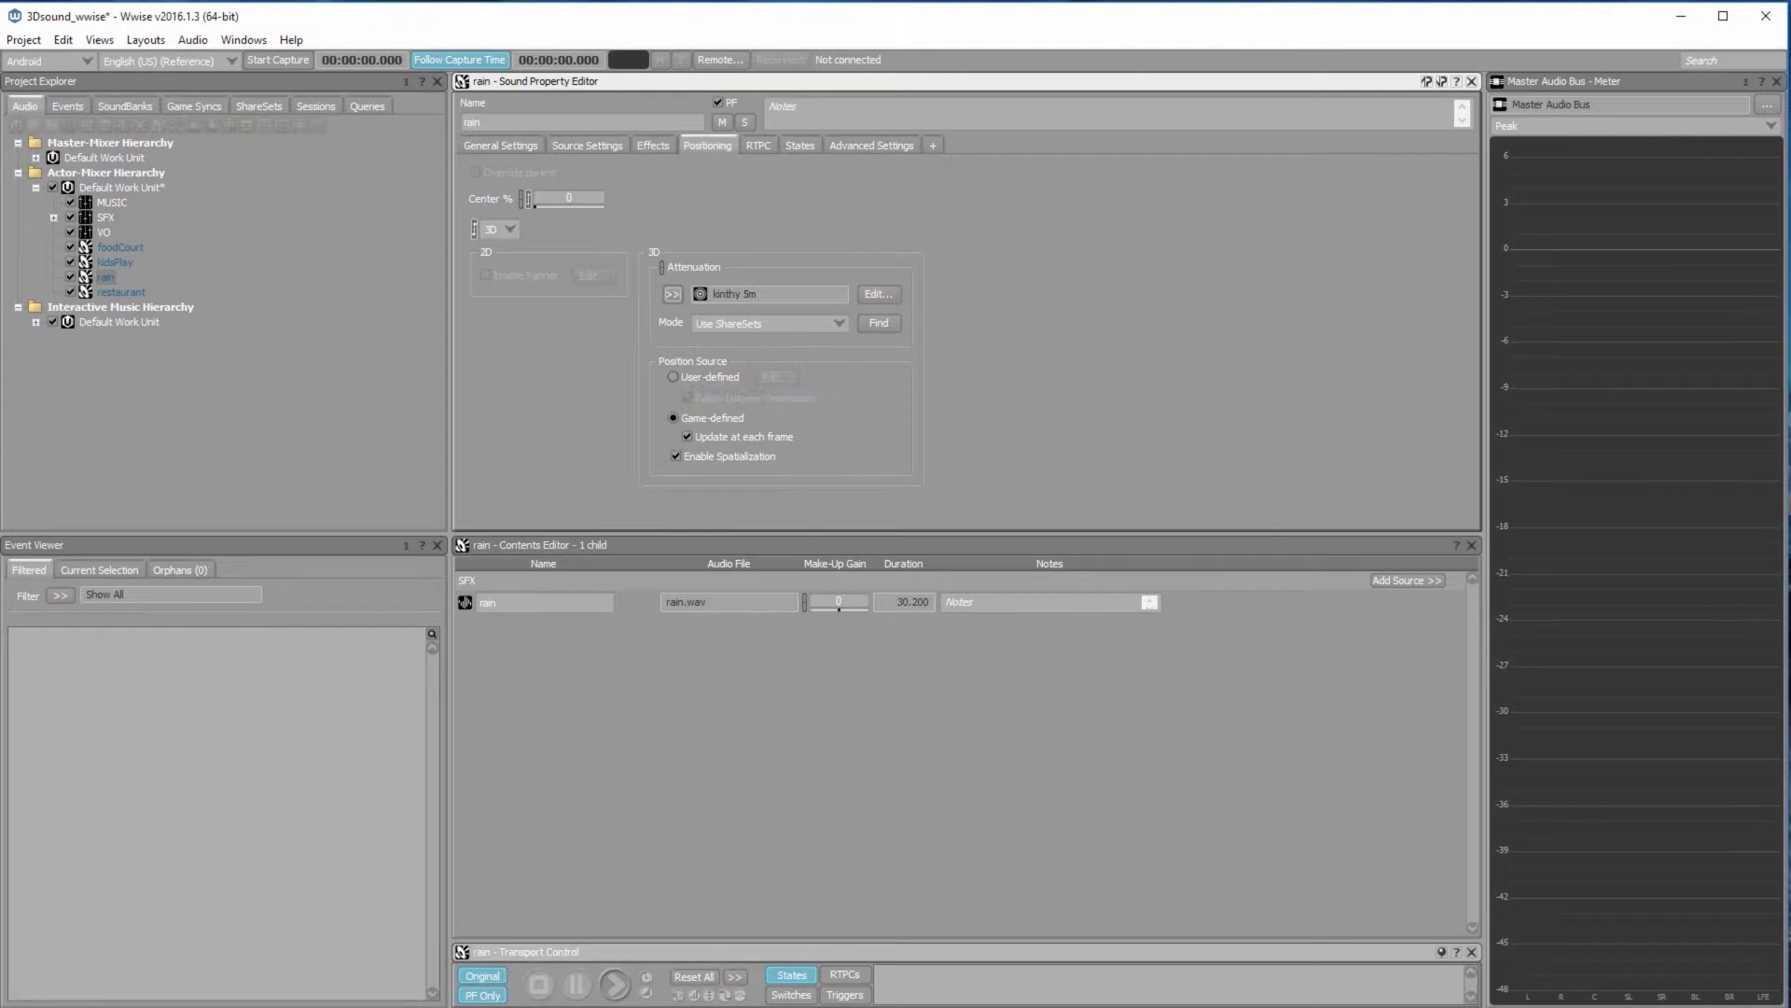
Set the restaurant sound's positioning to 3D and assign it the custom 5m attenuation
{"action": "left_click", "coordinate": [122, 292]}
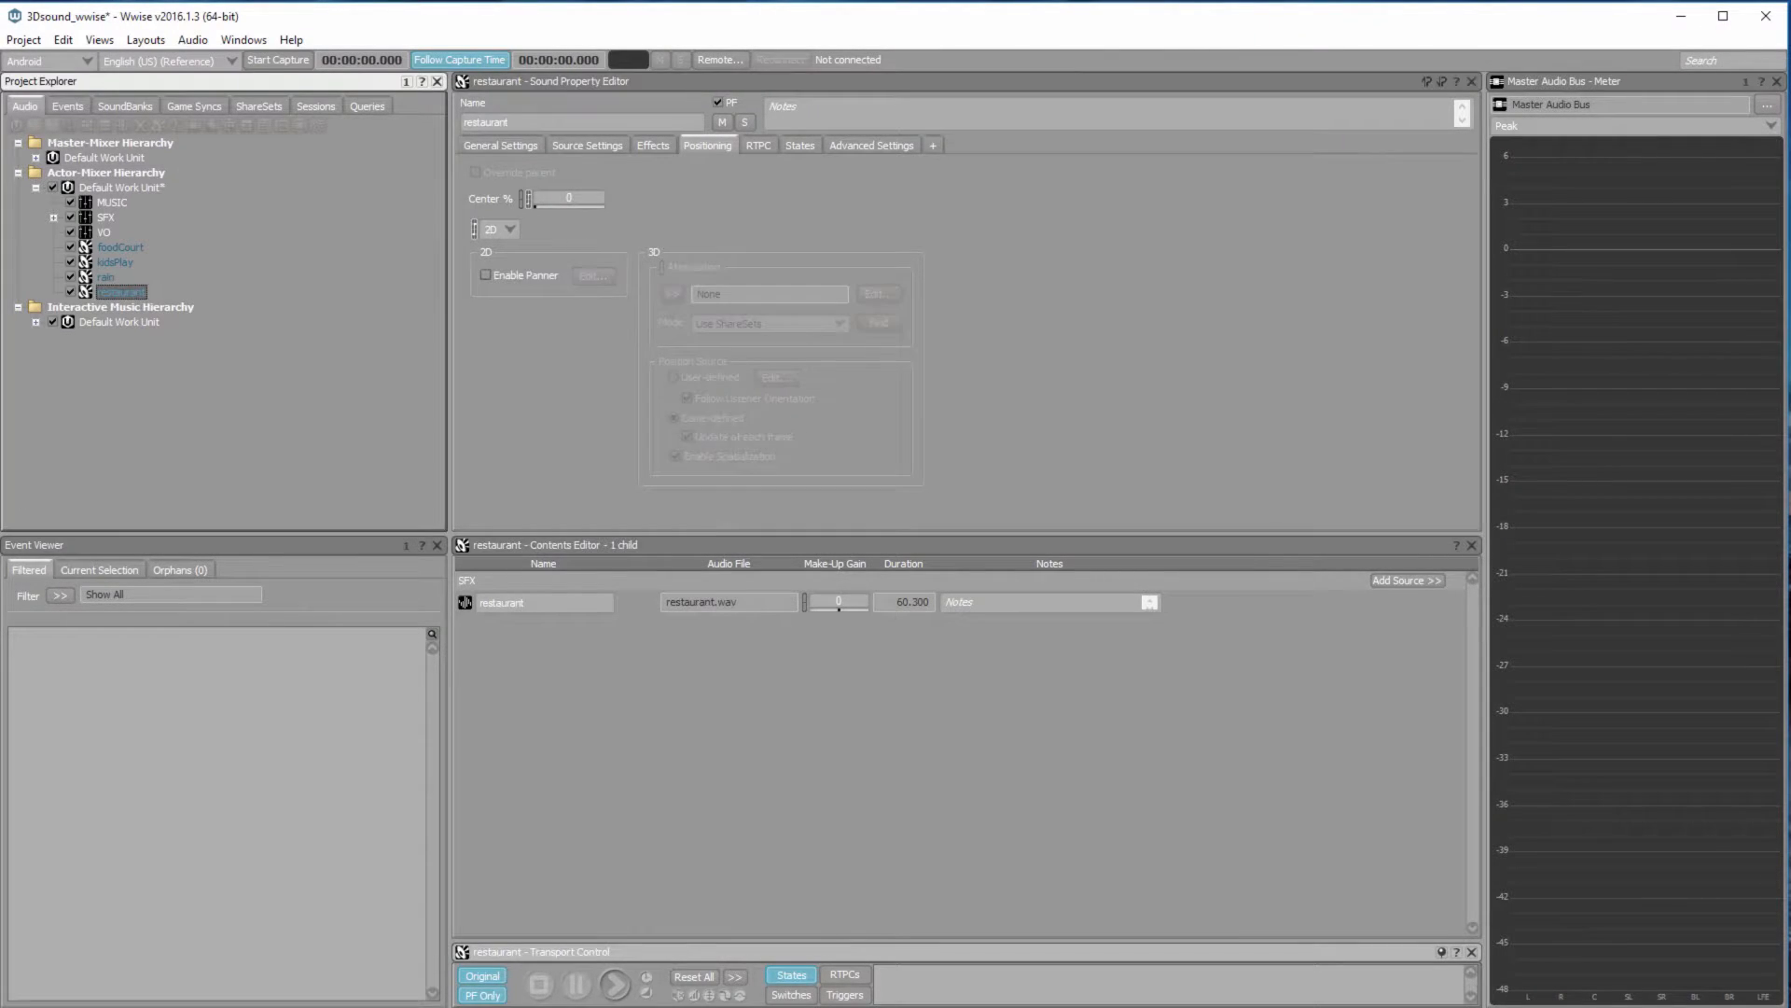
{"action": "left_click", "coordinate": [495, 229]}
{"action": "left_click", "coordinate": [499, 262]}
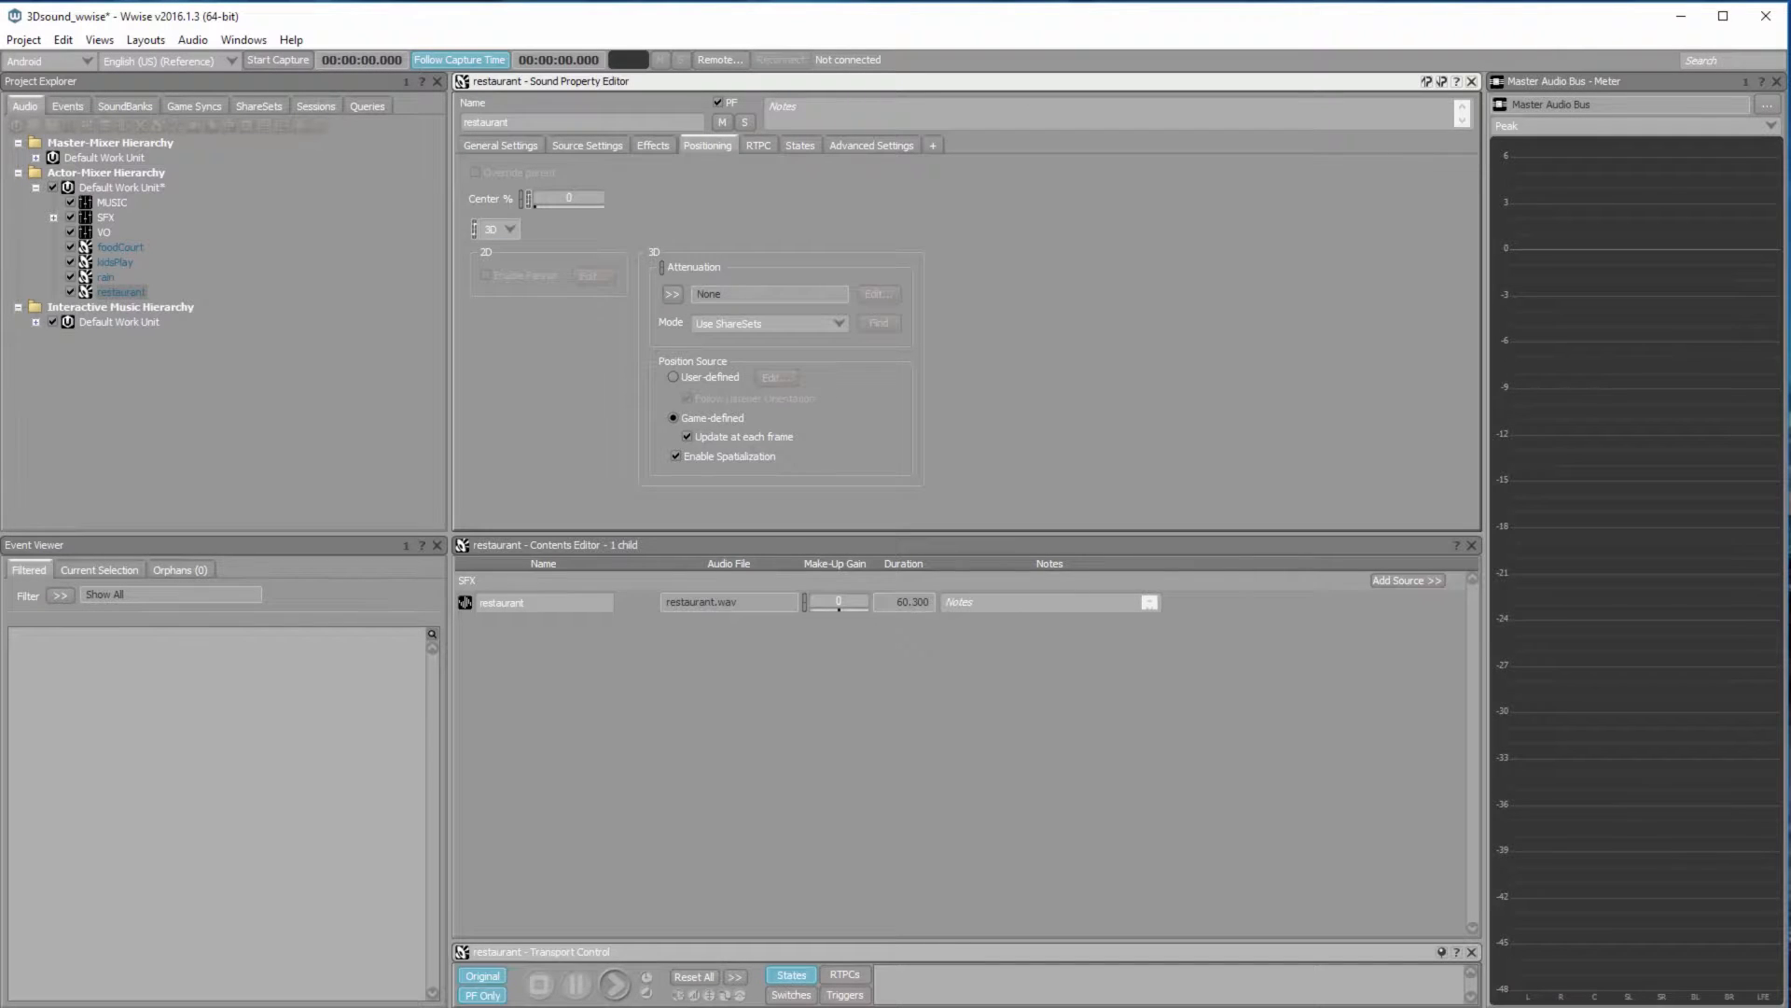
{"action": "left_click", "coordinate": [671, 294]}
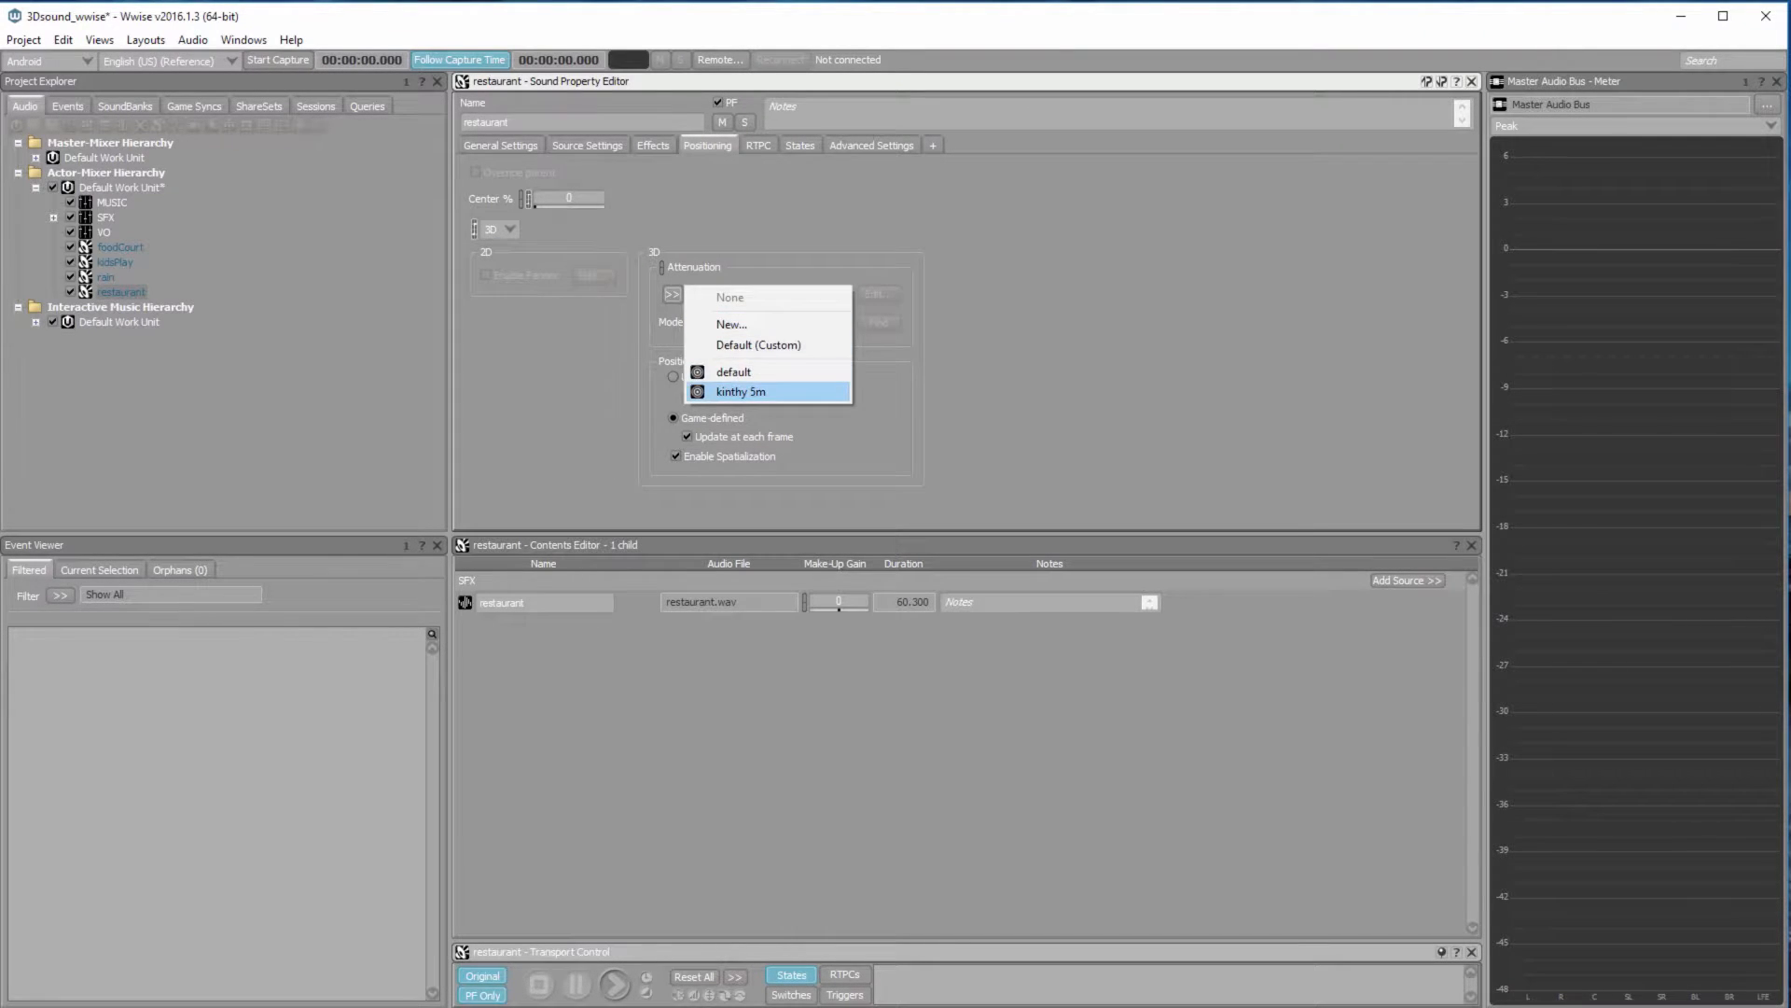
{"action": "left_click", "coordinate": [745, 391]}
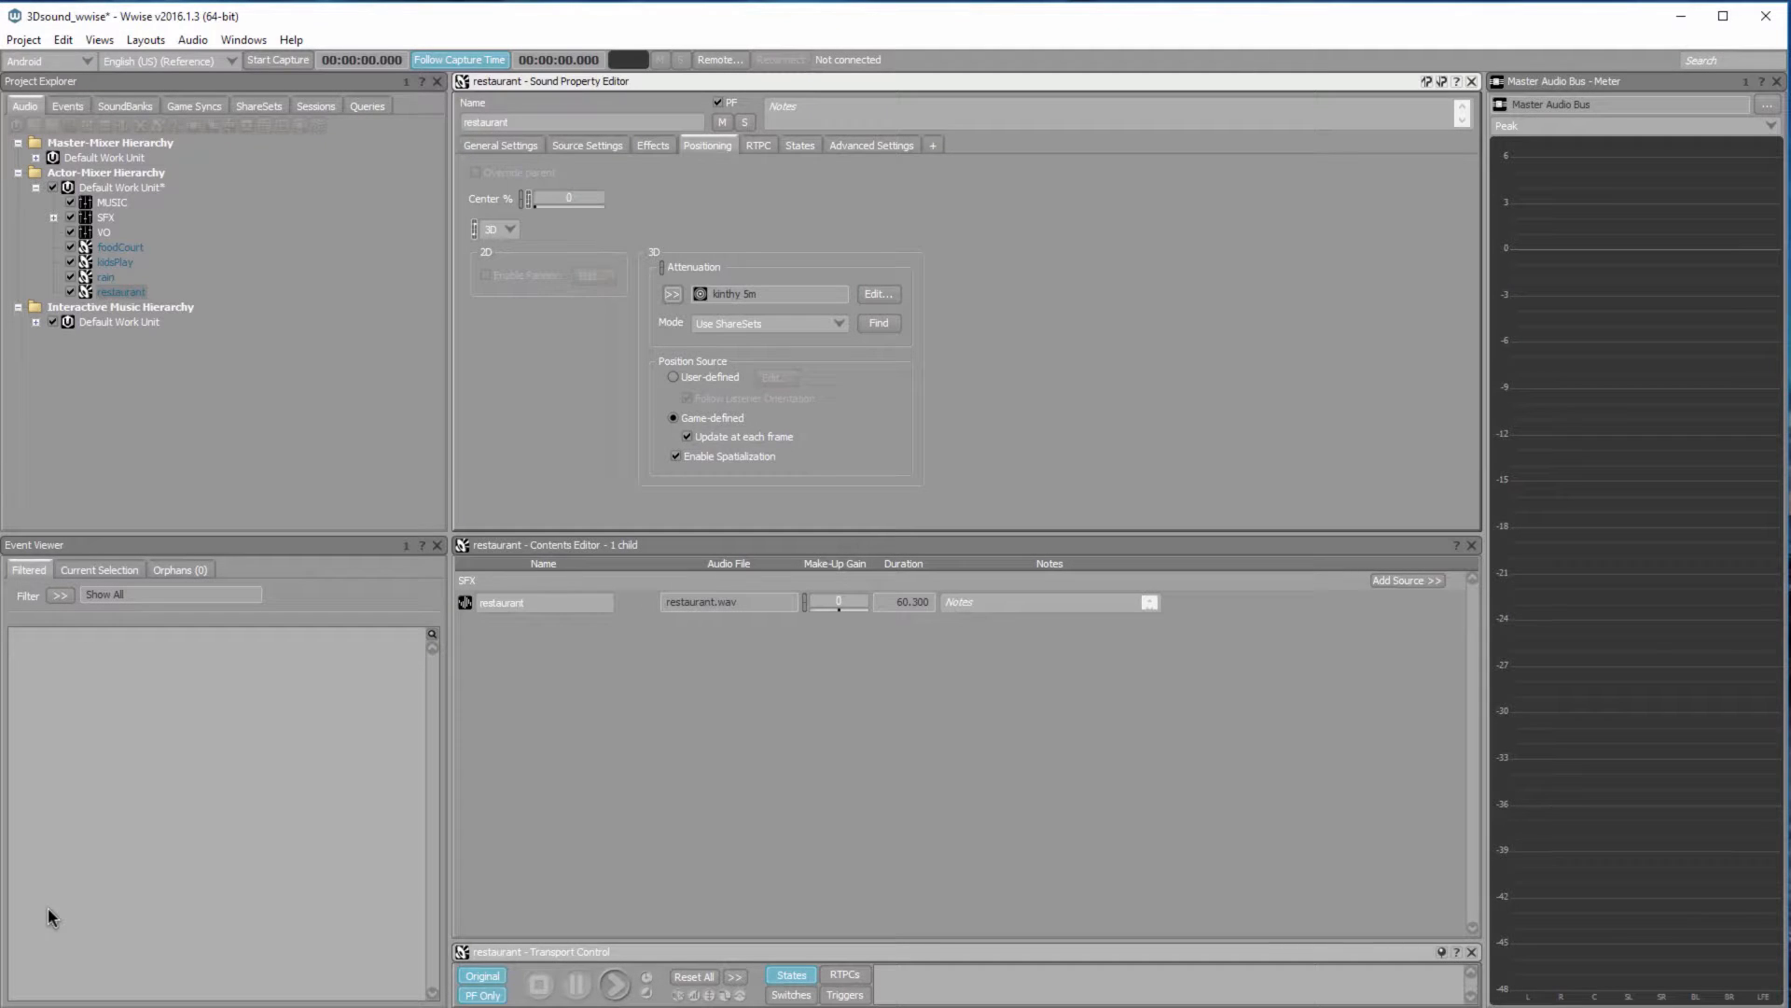
Create a new event named sound1 in the SFX folder of the Events Default Work Unit
{"action": "left_click", "coordinate": [68, 107]}
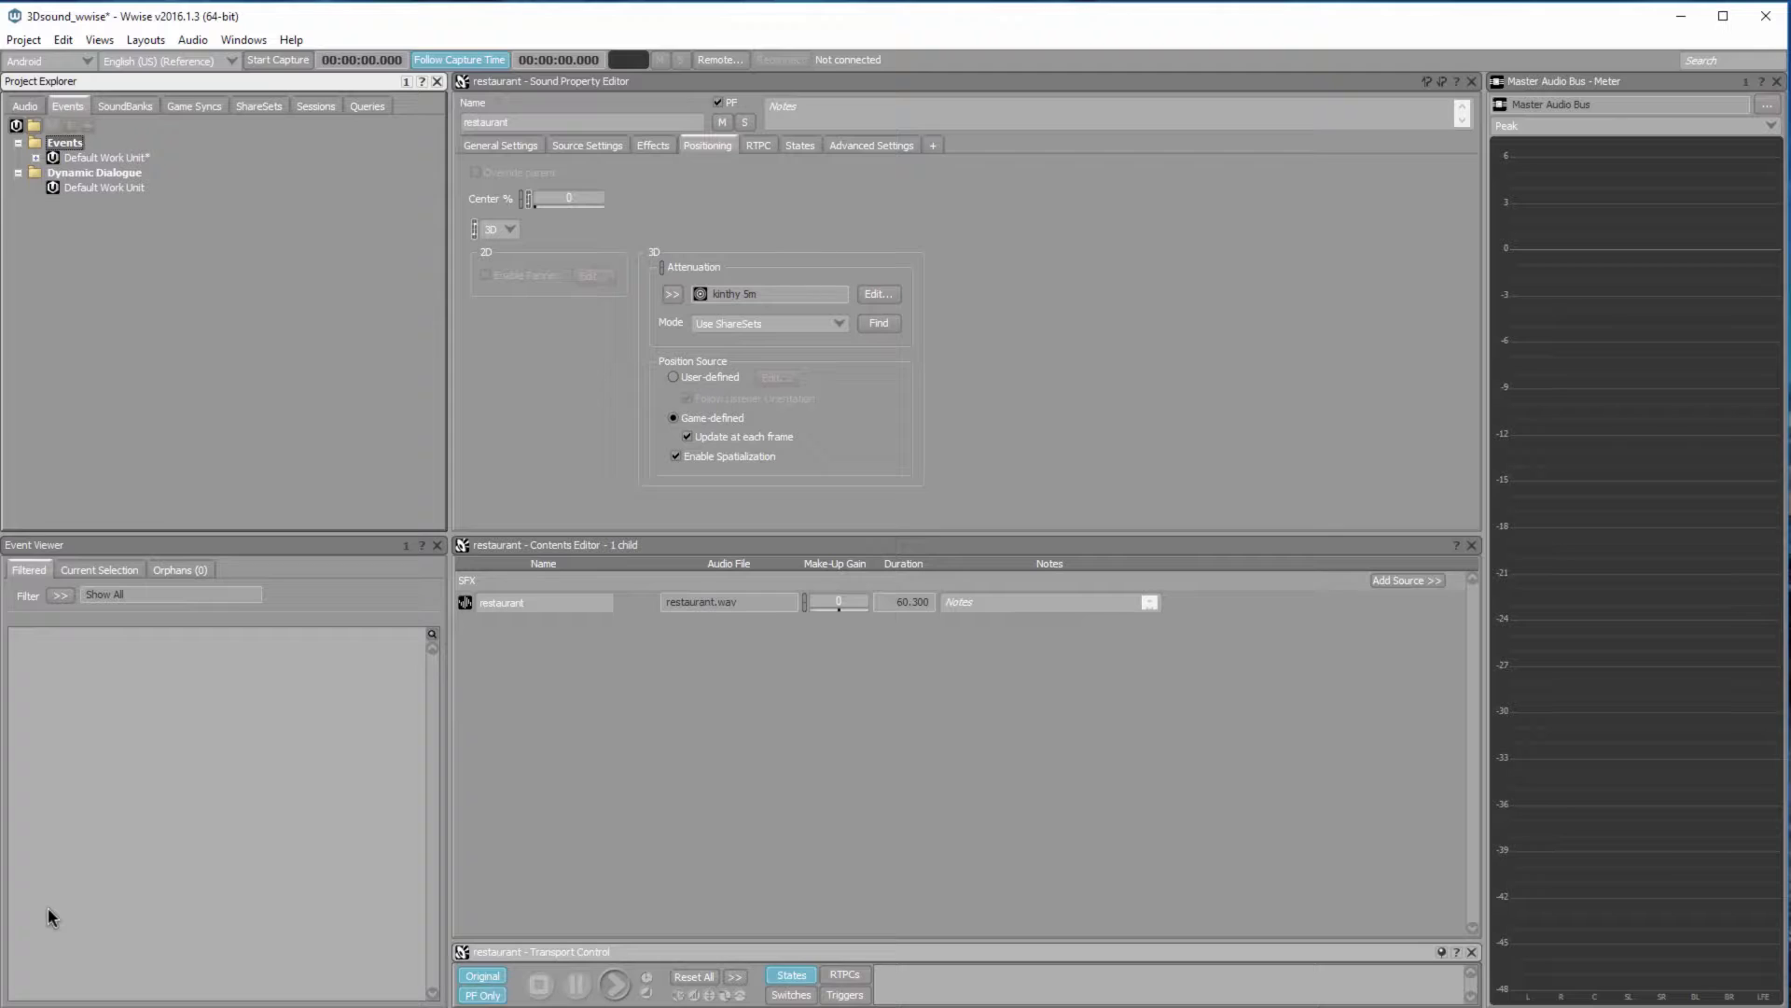
{"action": "left_click", "coordinate": [35, 158]}
{"action": "left_click", "coordinate": [91, 187]}
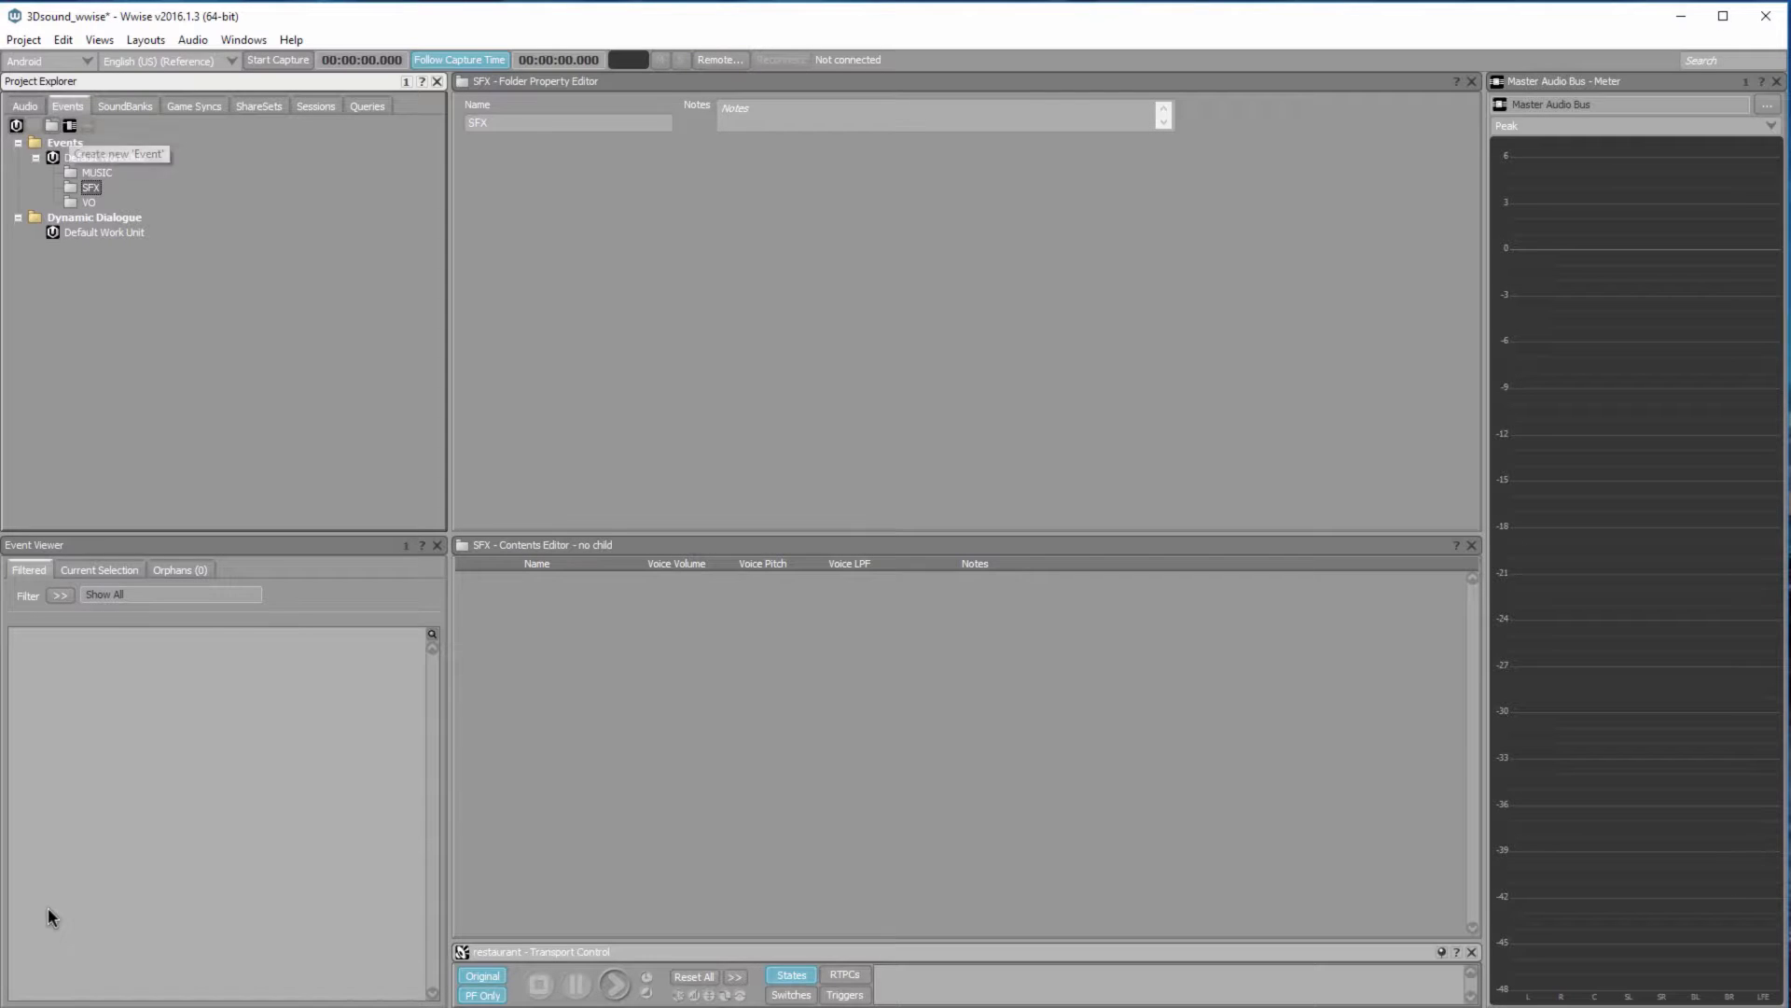
{"action": "left_click", "coordinate": [70, 126]}
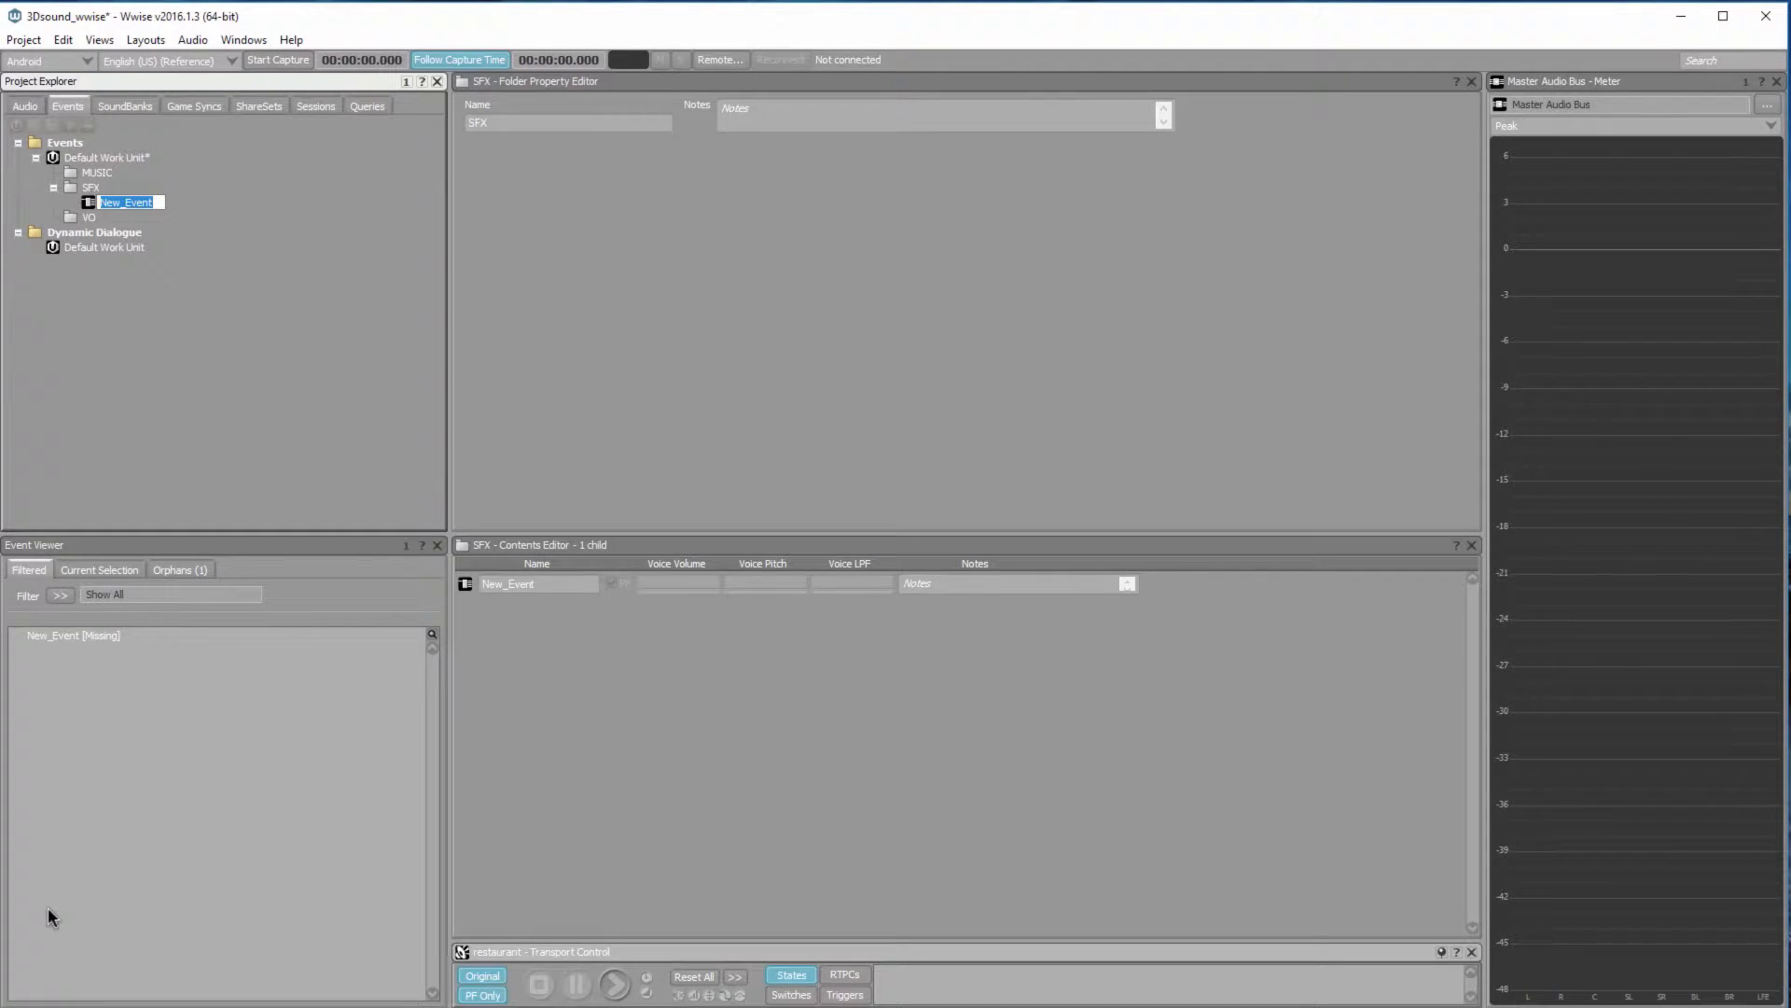
{"action": "type", "text": "sound1"}
{"action": "key", "text": "Return"}
Rename the sound1 event as sound_foodcourt
{"action": "left_click", "coordinate": [25, 107]}
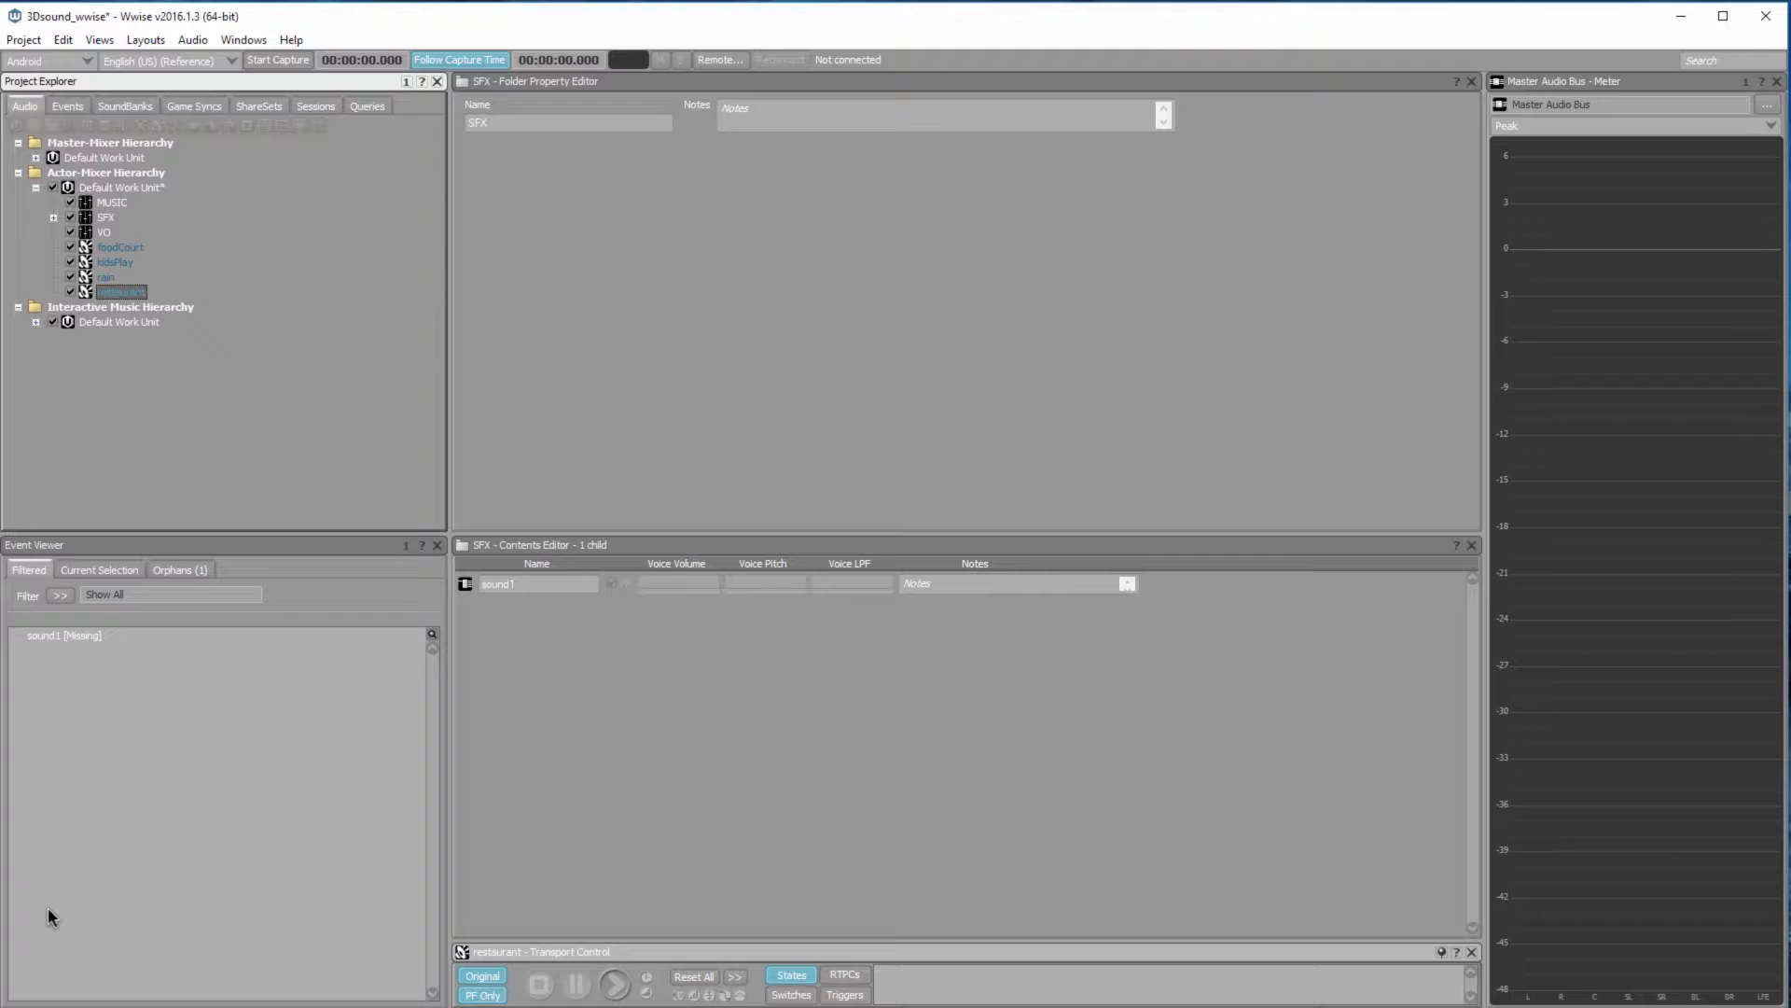
{"action": "left_click", "coordinate": [68, 106]}
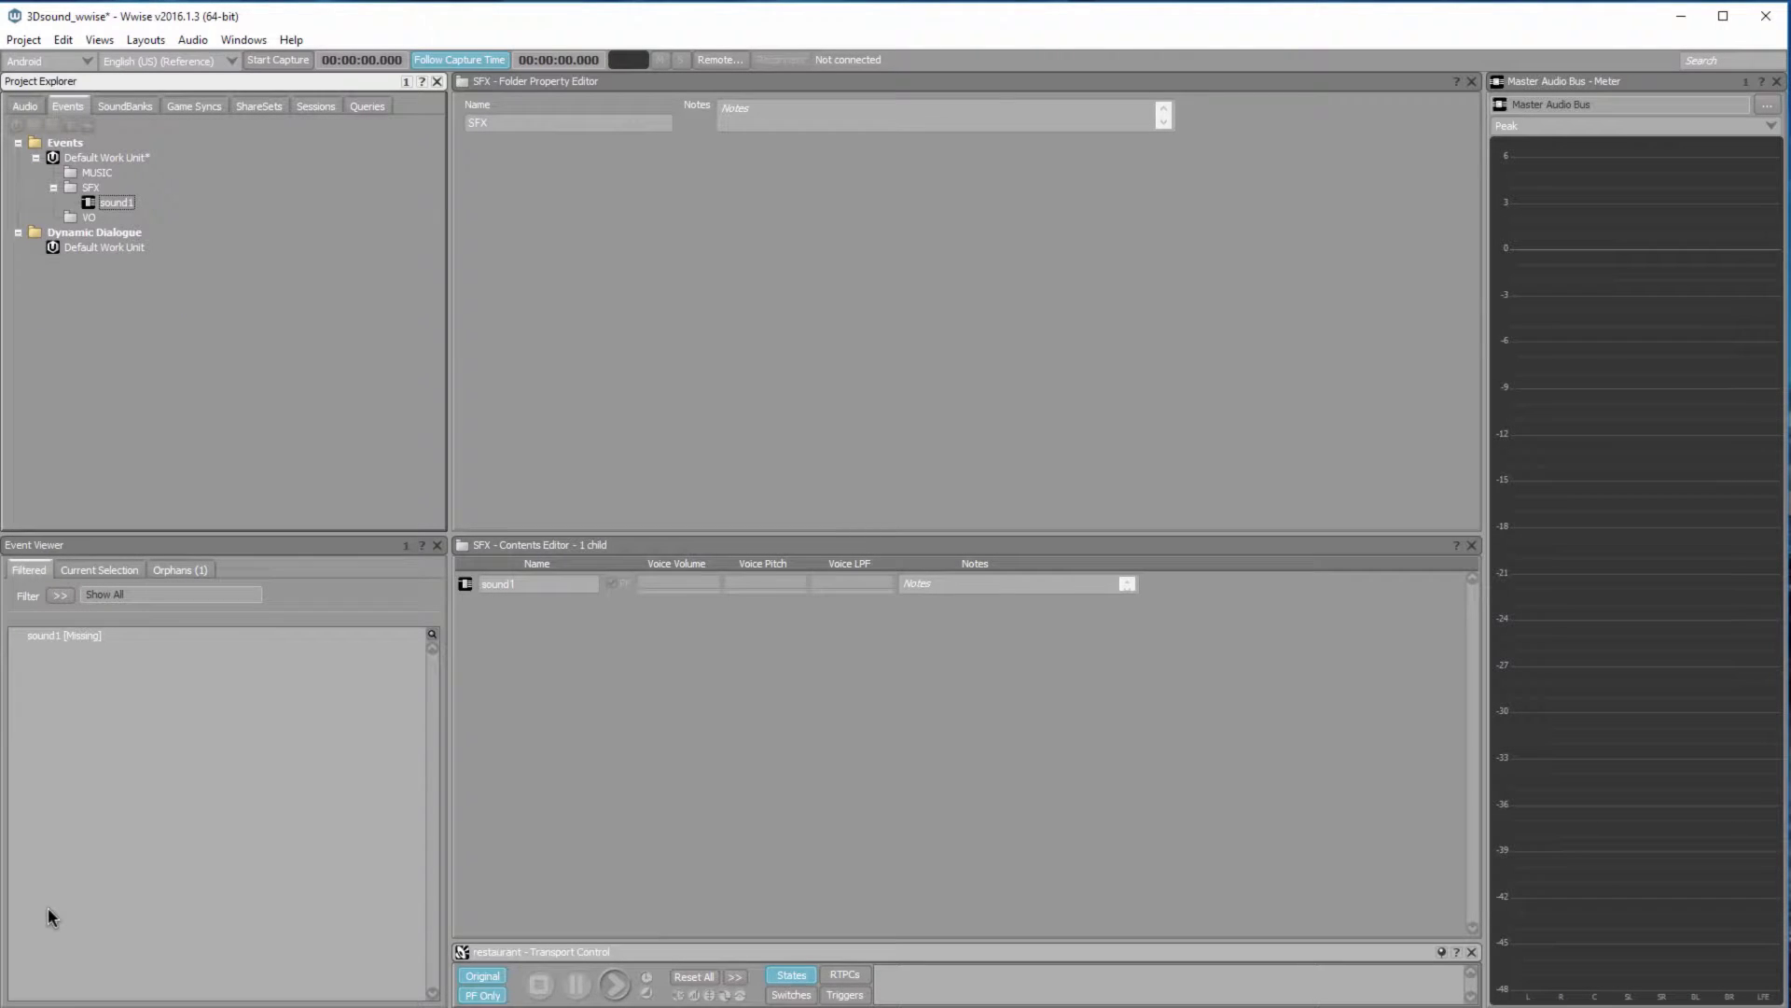
{"action": "left_click", "coordinate": [116, 203]}
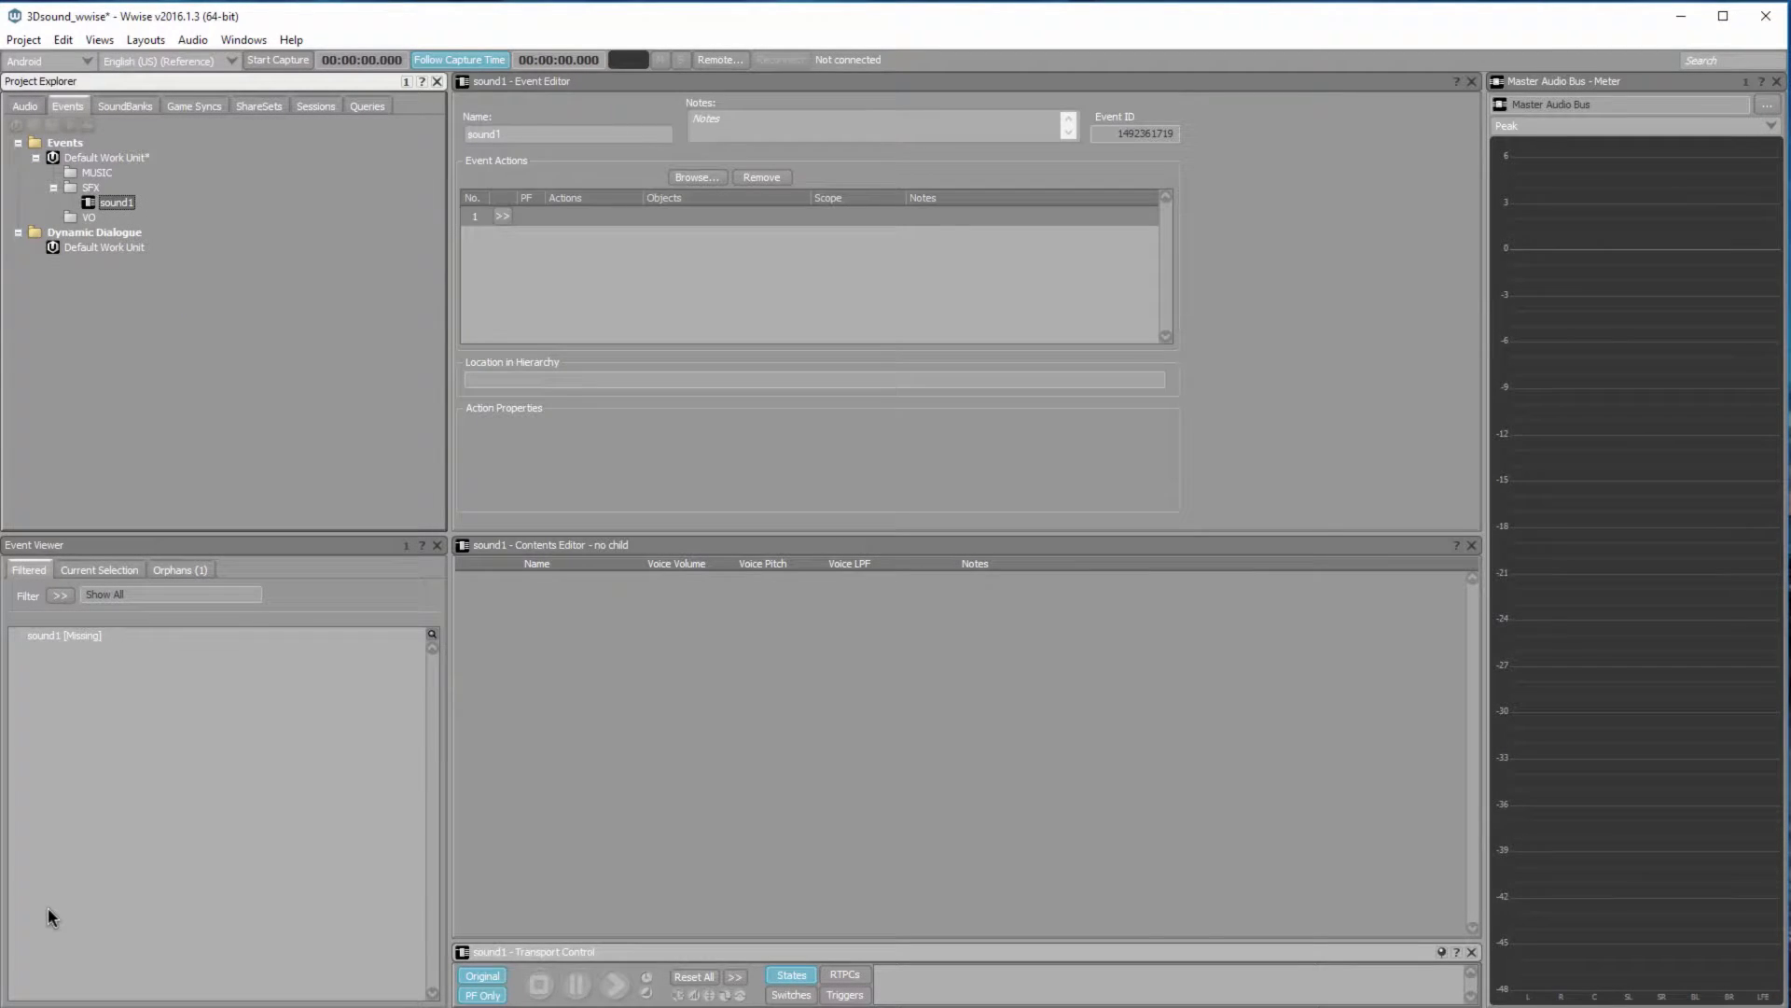
{"action": "left_click", "coordinate": [533, 134]}
{"action": "left_click", "coordinate": [534, 134]}
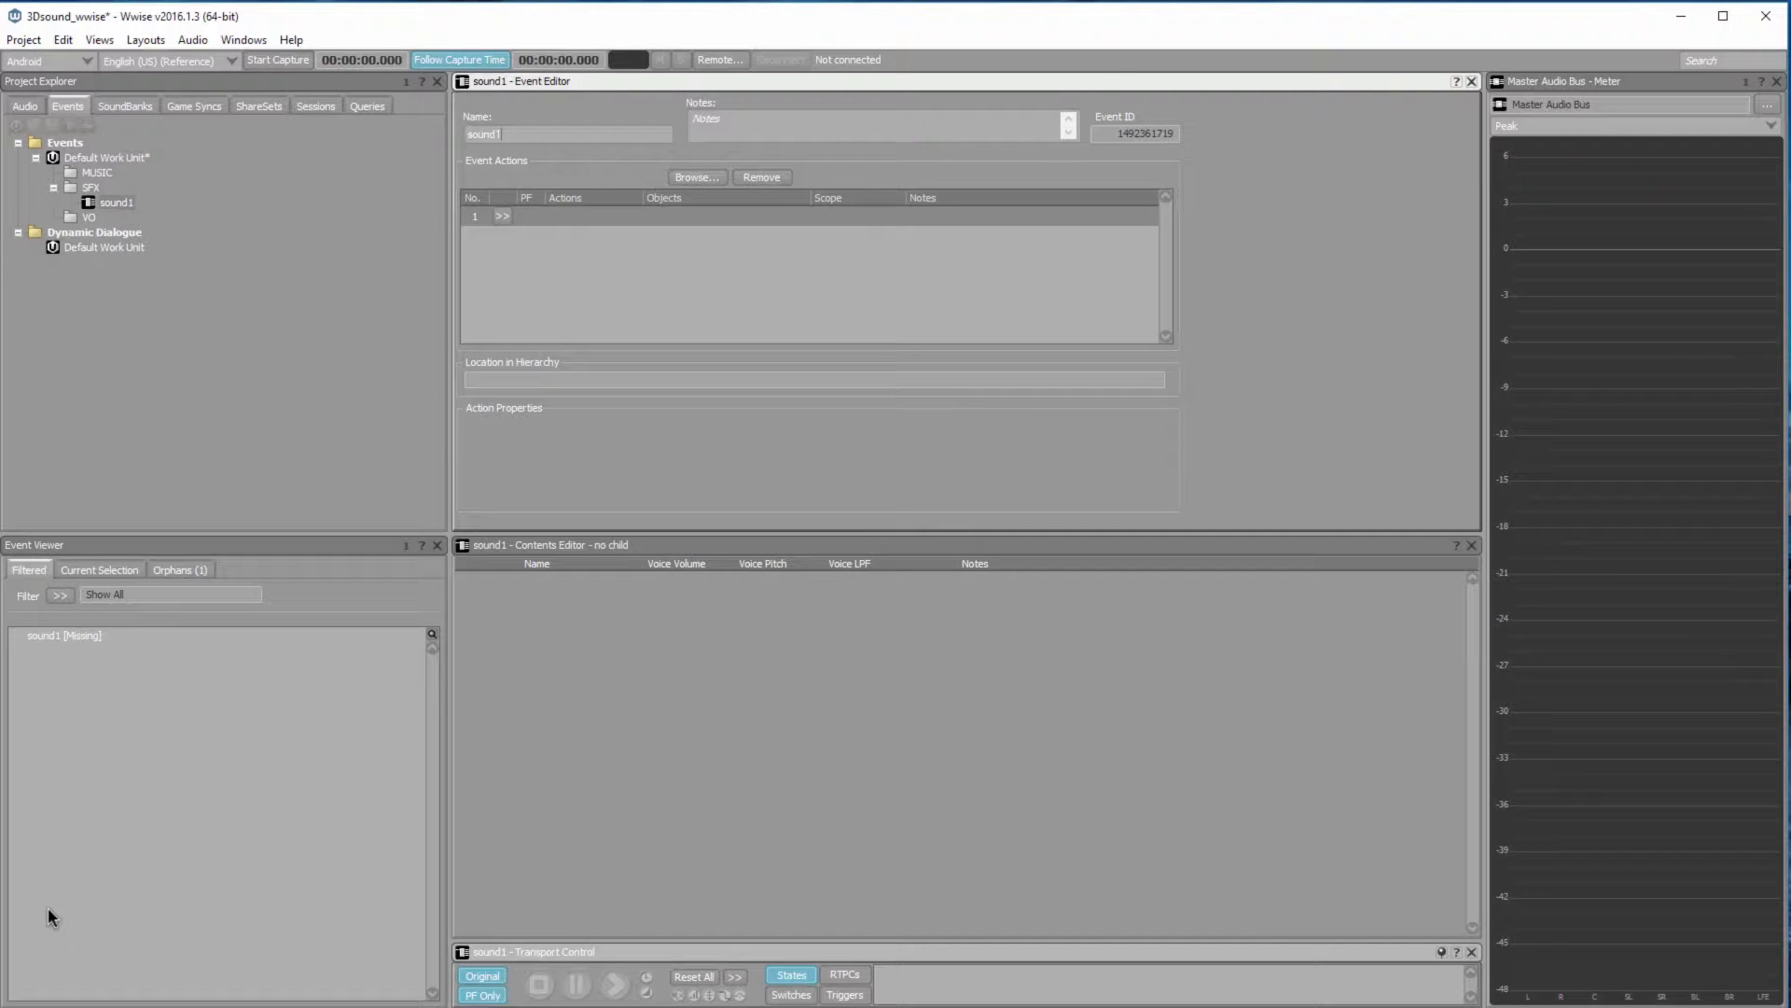
{"action": "type", "text": "foodosu"}
{"action": "key", "text": "BackSpace"}
{"action": "key", "text": "BackSpace"}
{"action": "key", "text": "BackSpace"}
{"action": "key", "text": "BackSpace"}
{"action": "key", "text": "BackSpace"}
{"action": "key", "text": "BackSpace"}
{"action": "key", "text": "BackSpace"}
{"action": "key", "text": "BackSpace"}
{"action": "type", "text": "_foodcourt"}
{"action": "key", "text": "Return"}
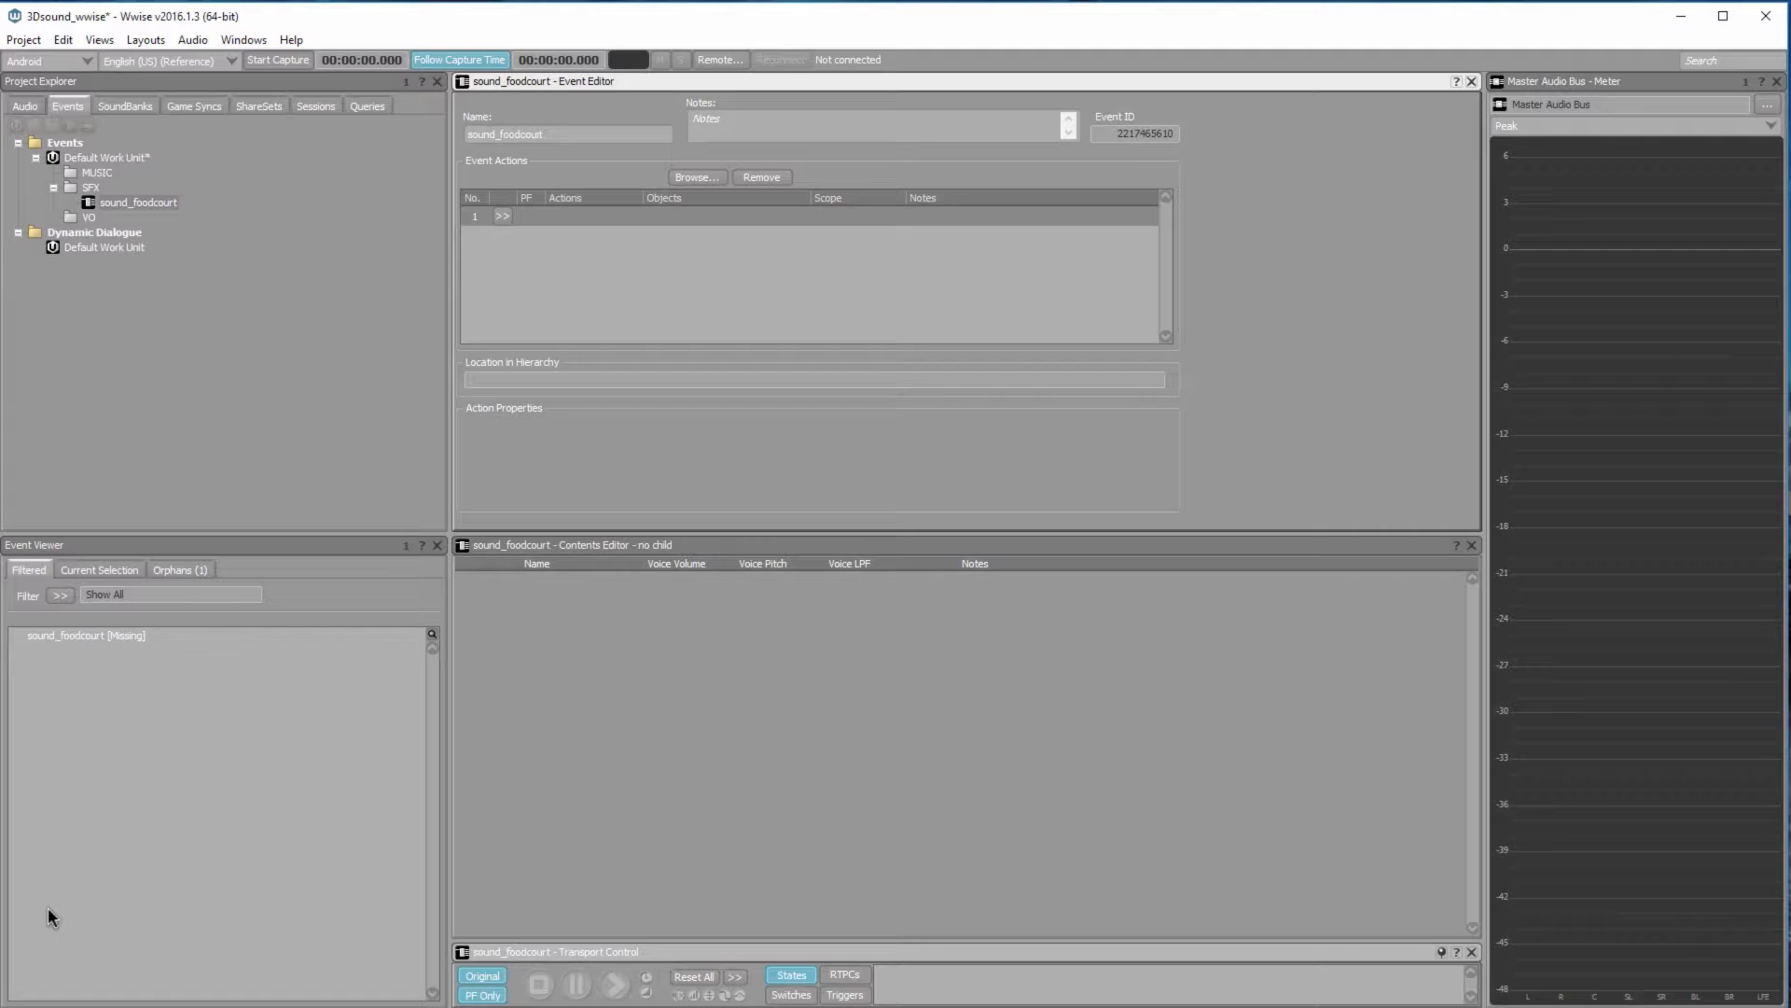
Create a new event named sound_kidplay in the SFX events folder
{"action": "key", "text": "Up"}
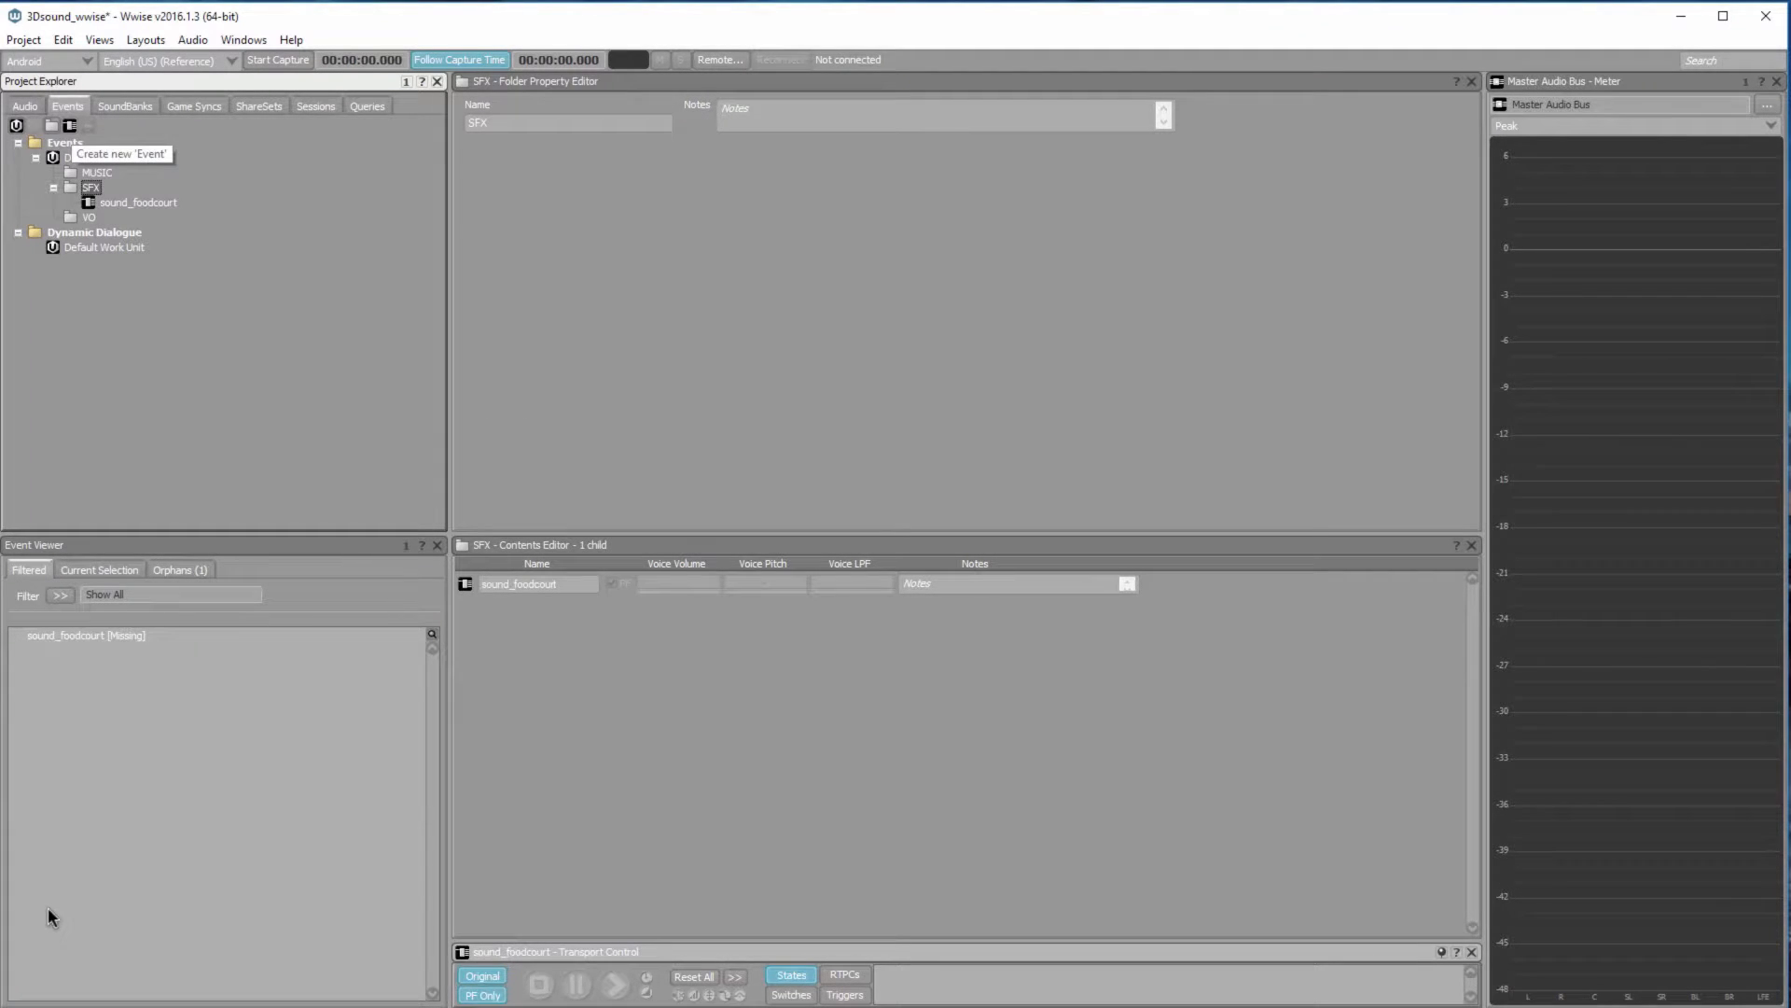
{"action": "left_click", "coordinate": [26, 107]}
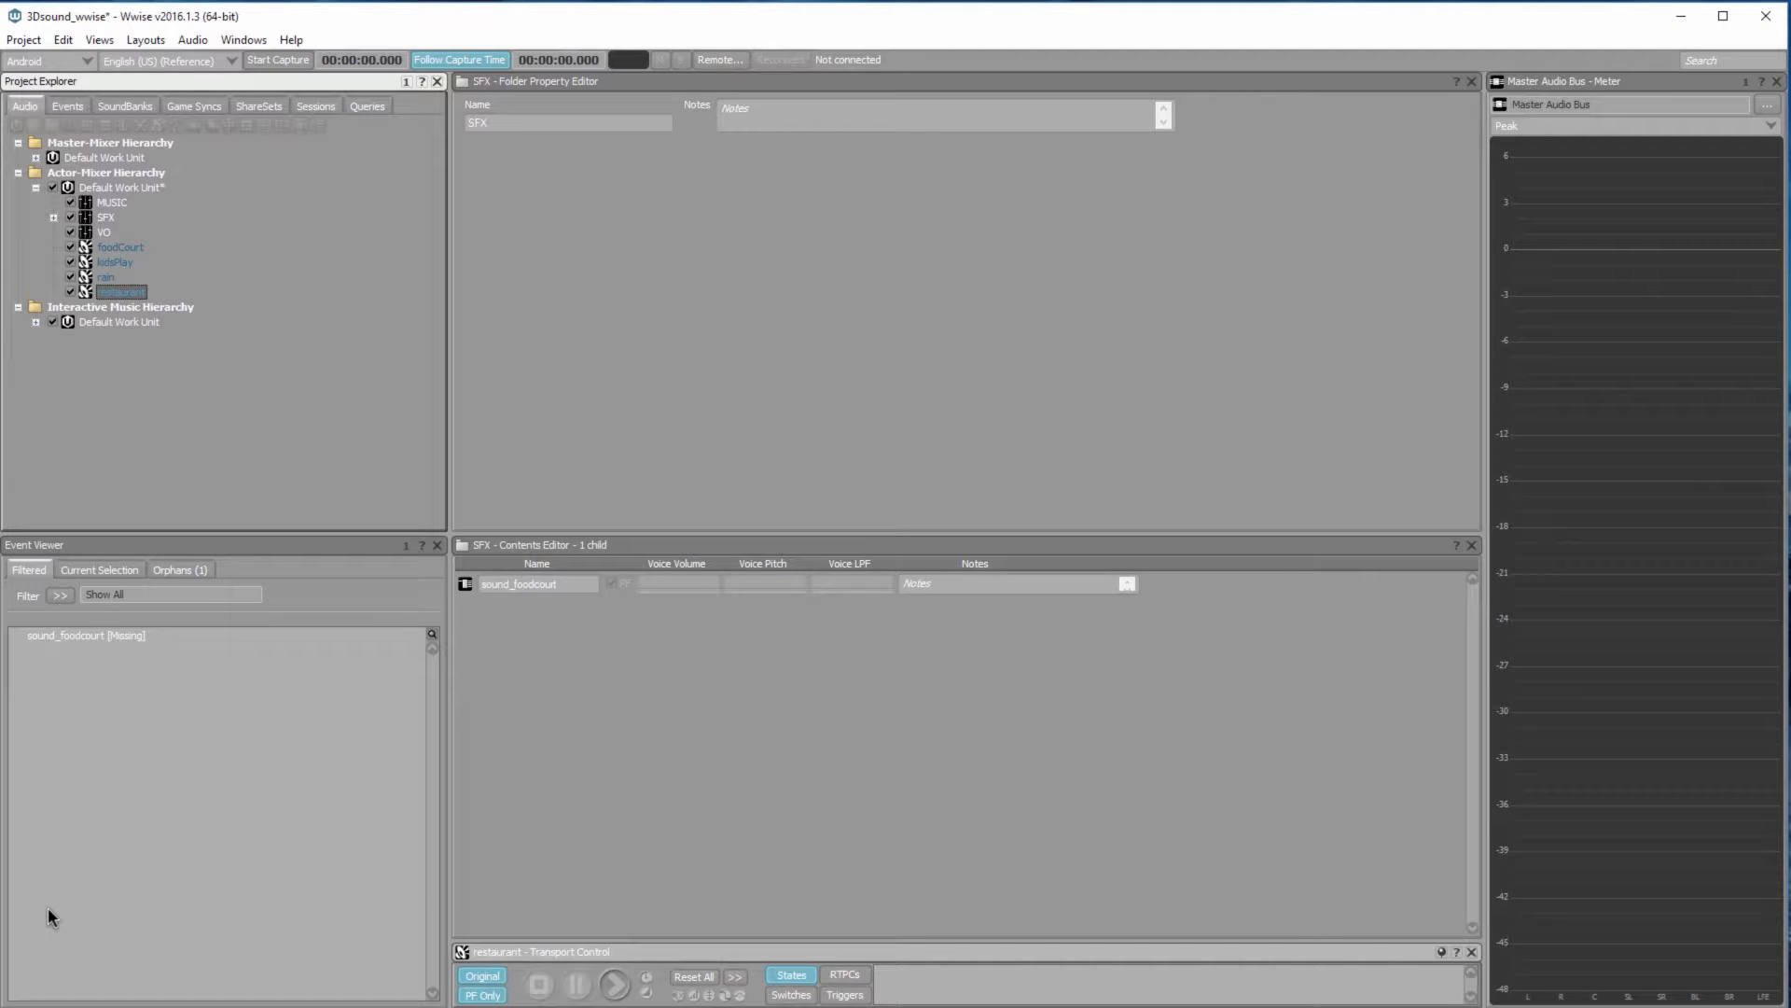
{"action": "left_click", "coordinate": [67, 106]}
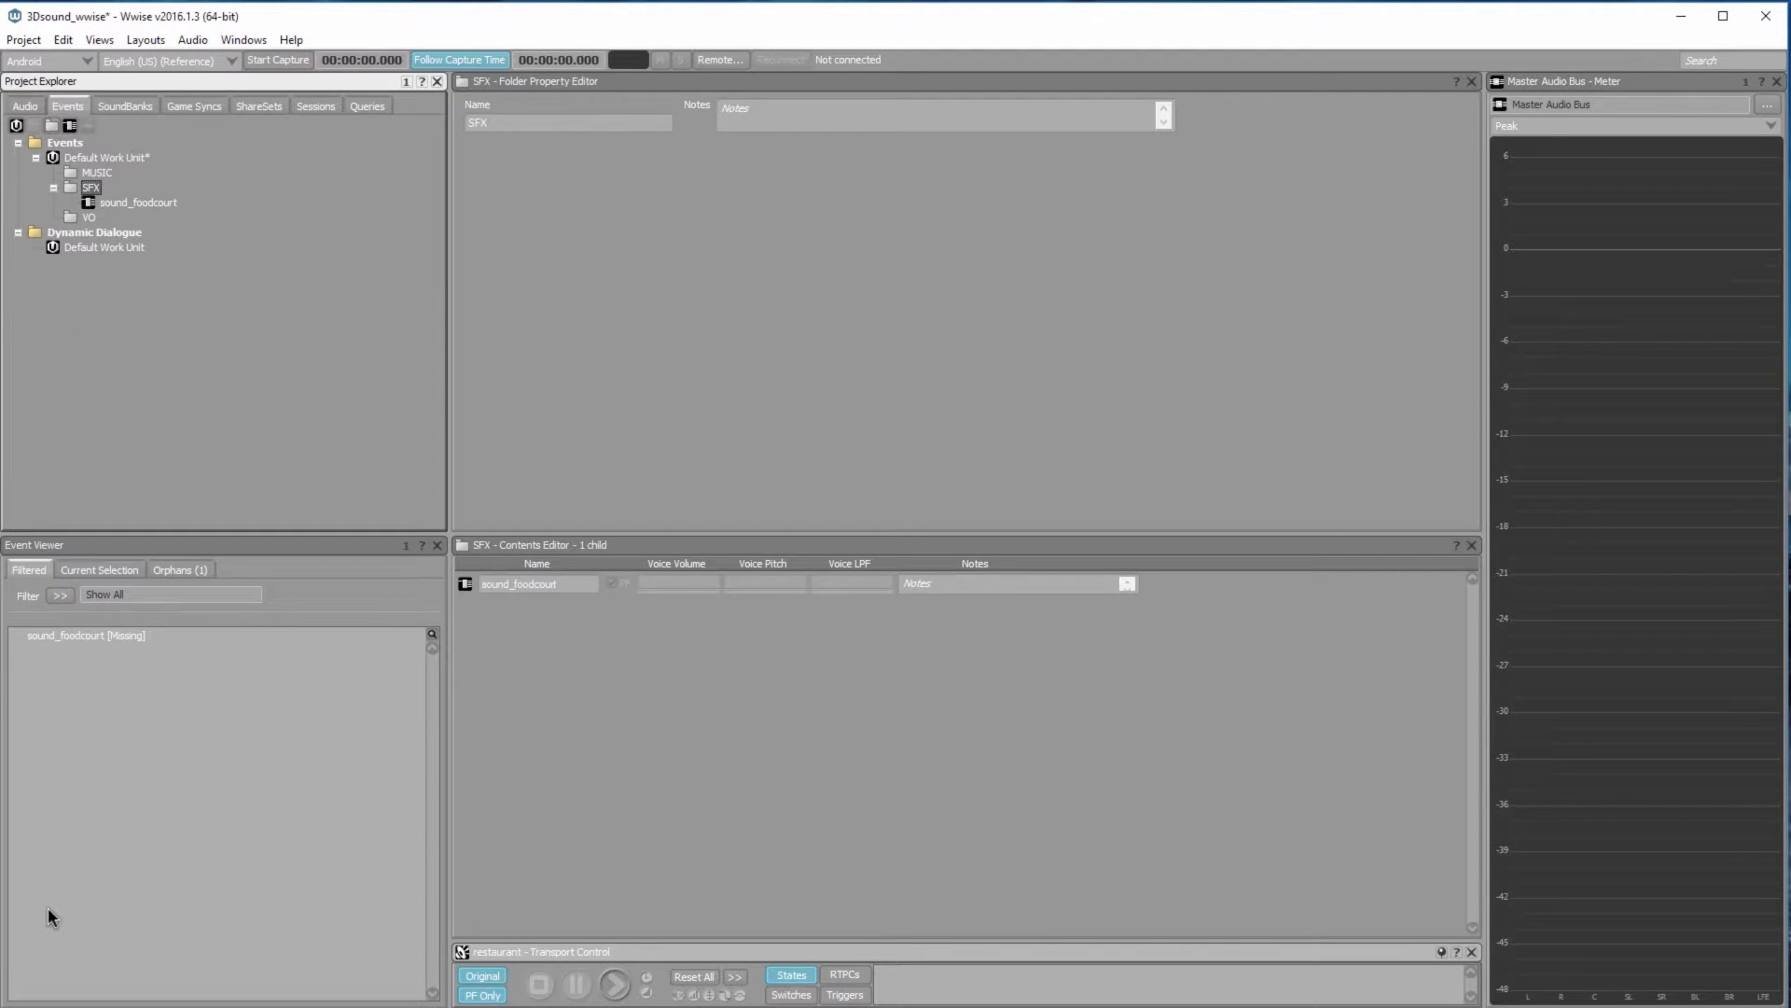
{"action": "left_click", "coordinate": [70, 125]}
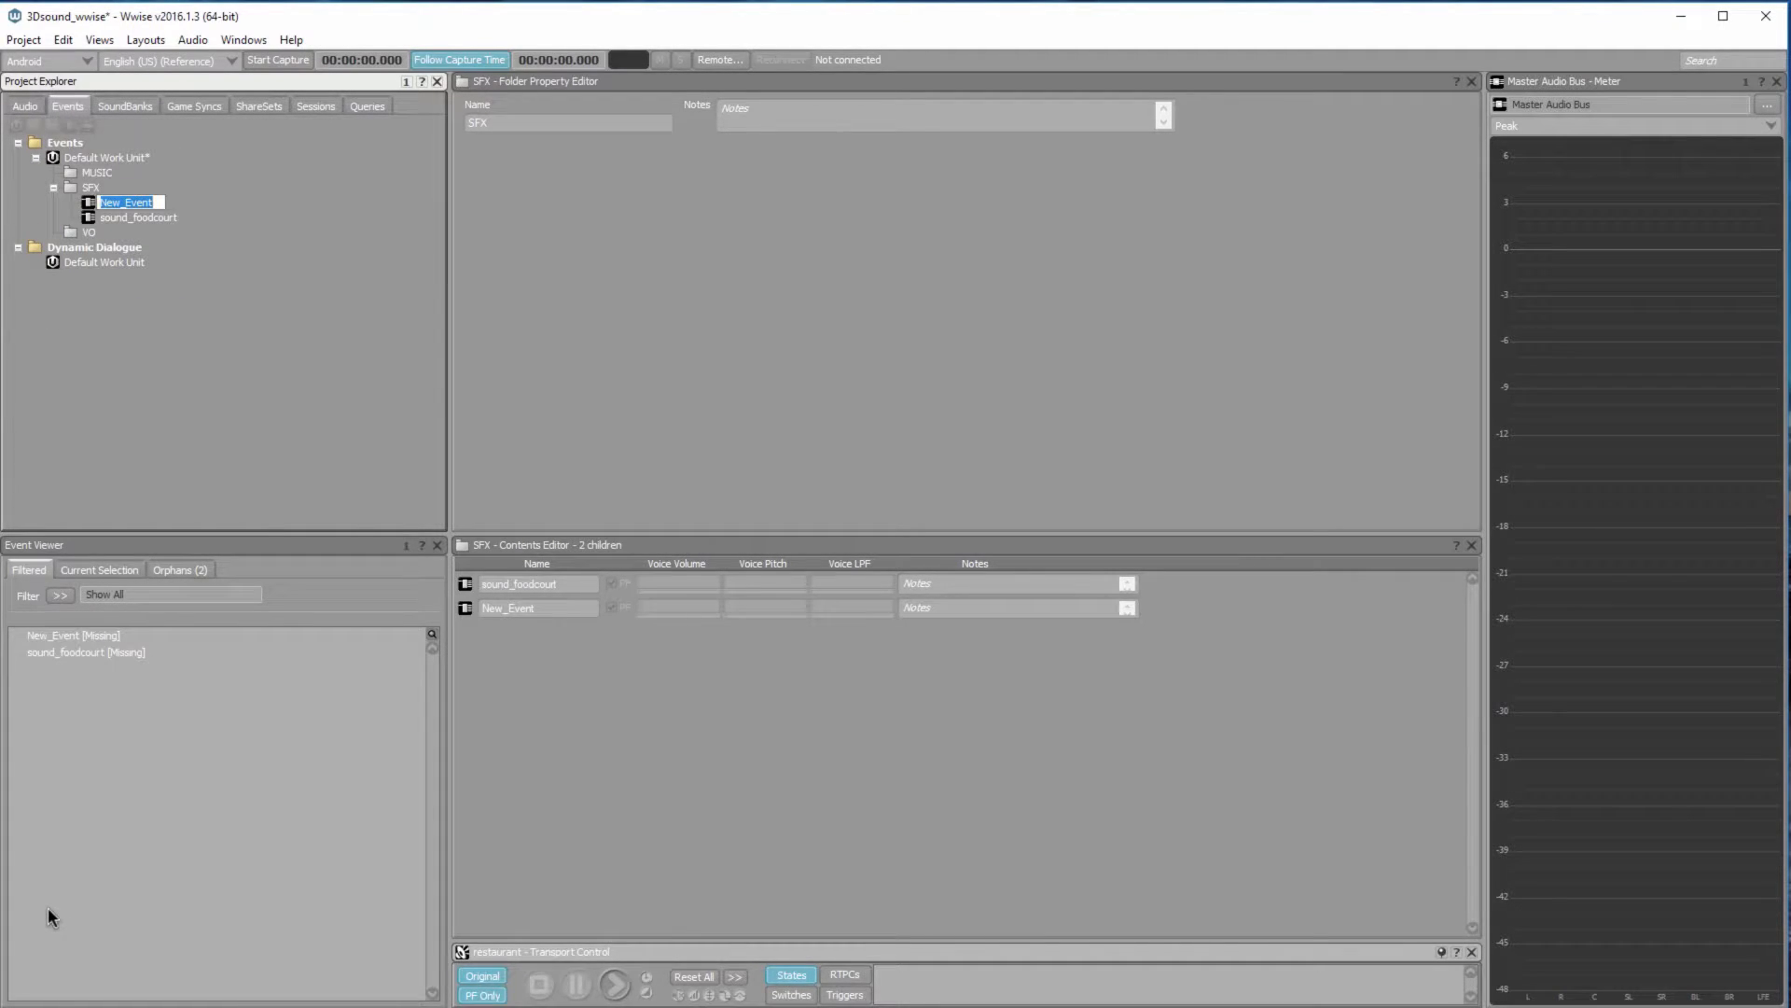
{"action": "type", "text": "sound_kidplay"}
{"action": "key", "text": "Return"}
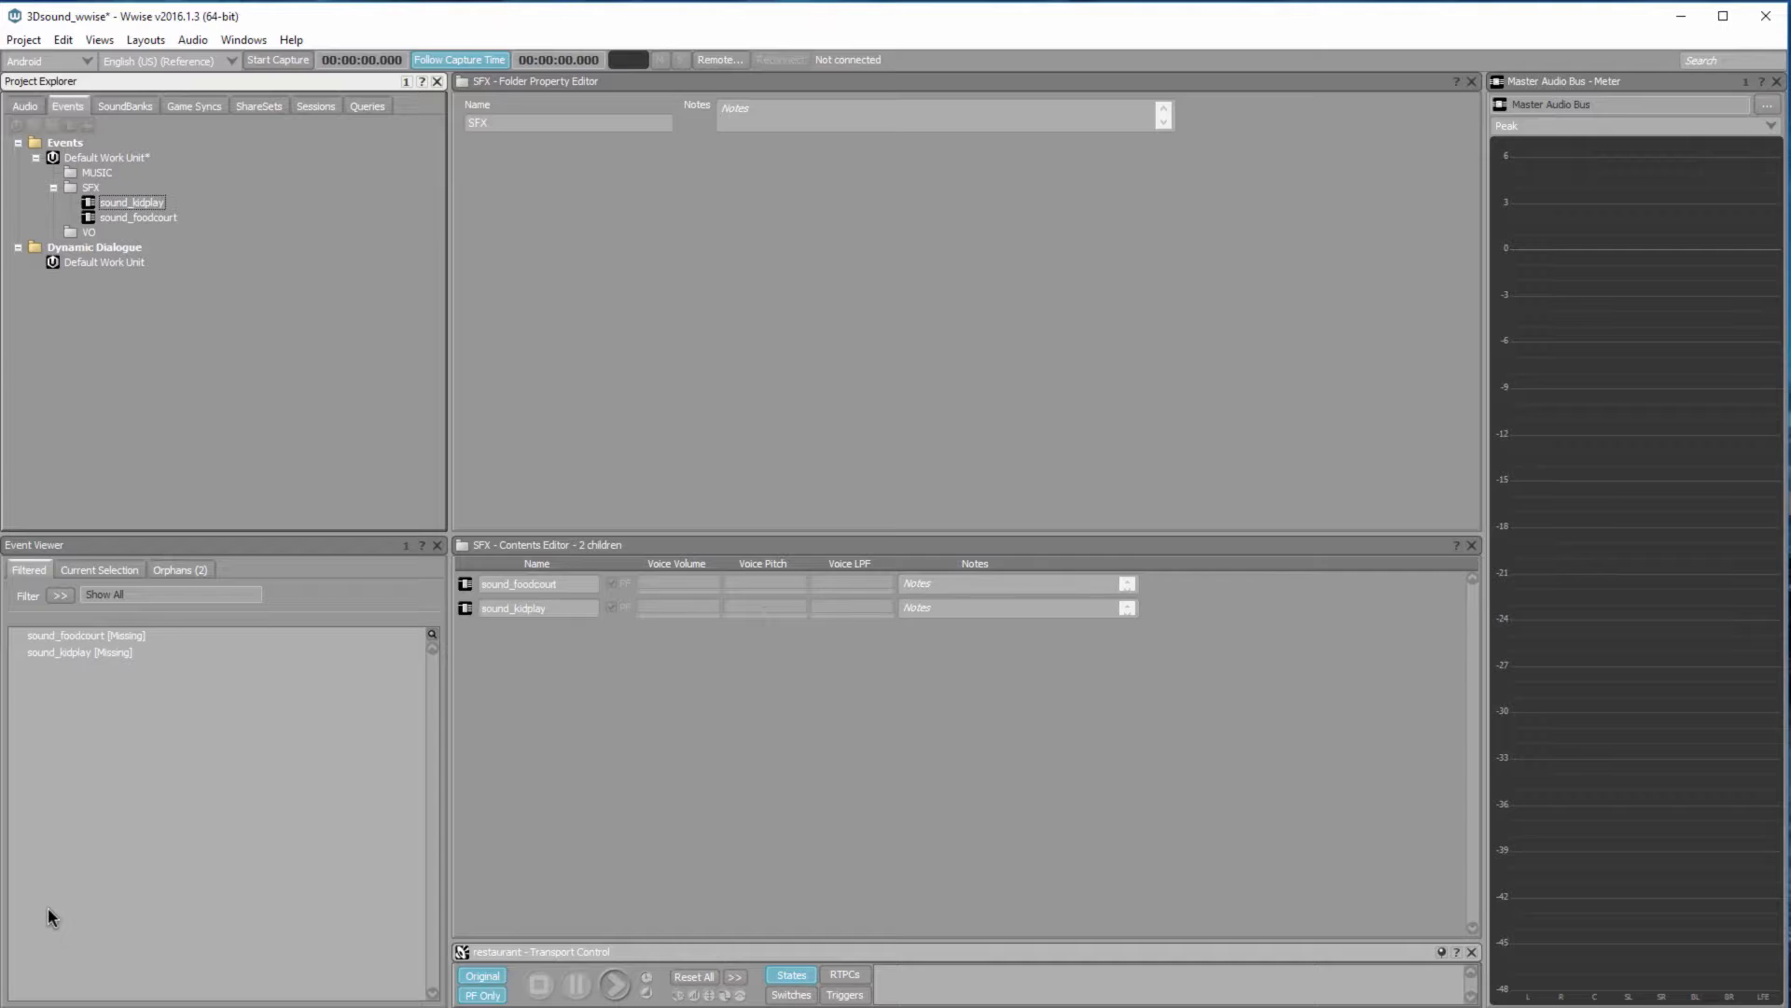
Create a new event named sound_rain in the SFX events folder
{"action": "key", "text": "Up"}
{"action": "key", "text": "alt+e"}
{"action": "type", "text": "so"}
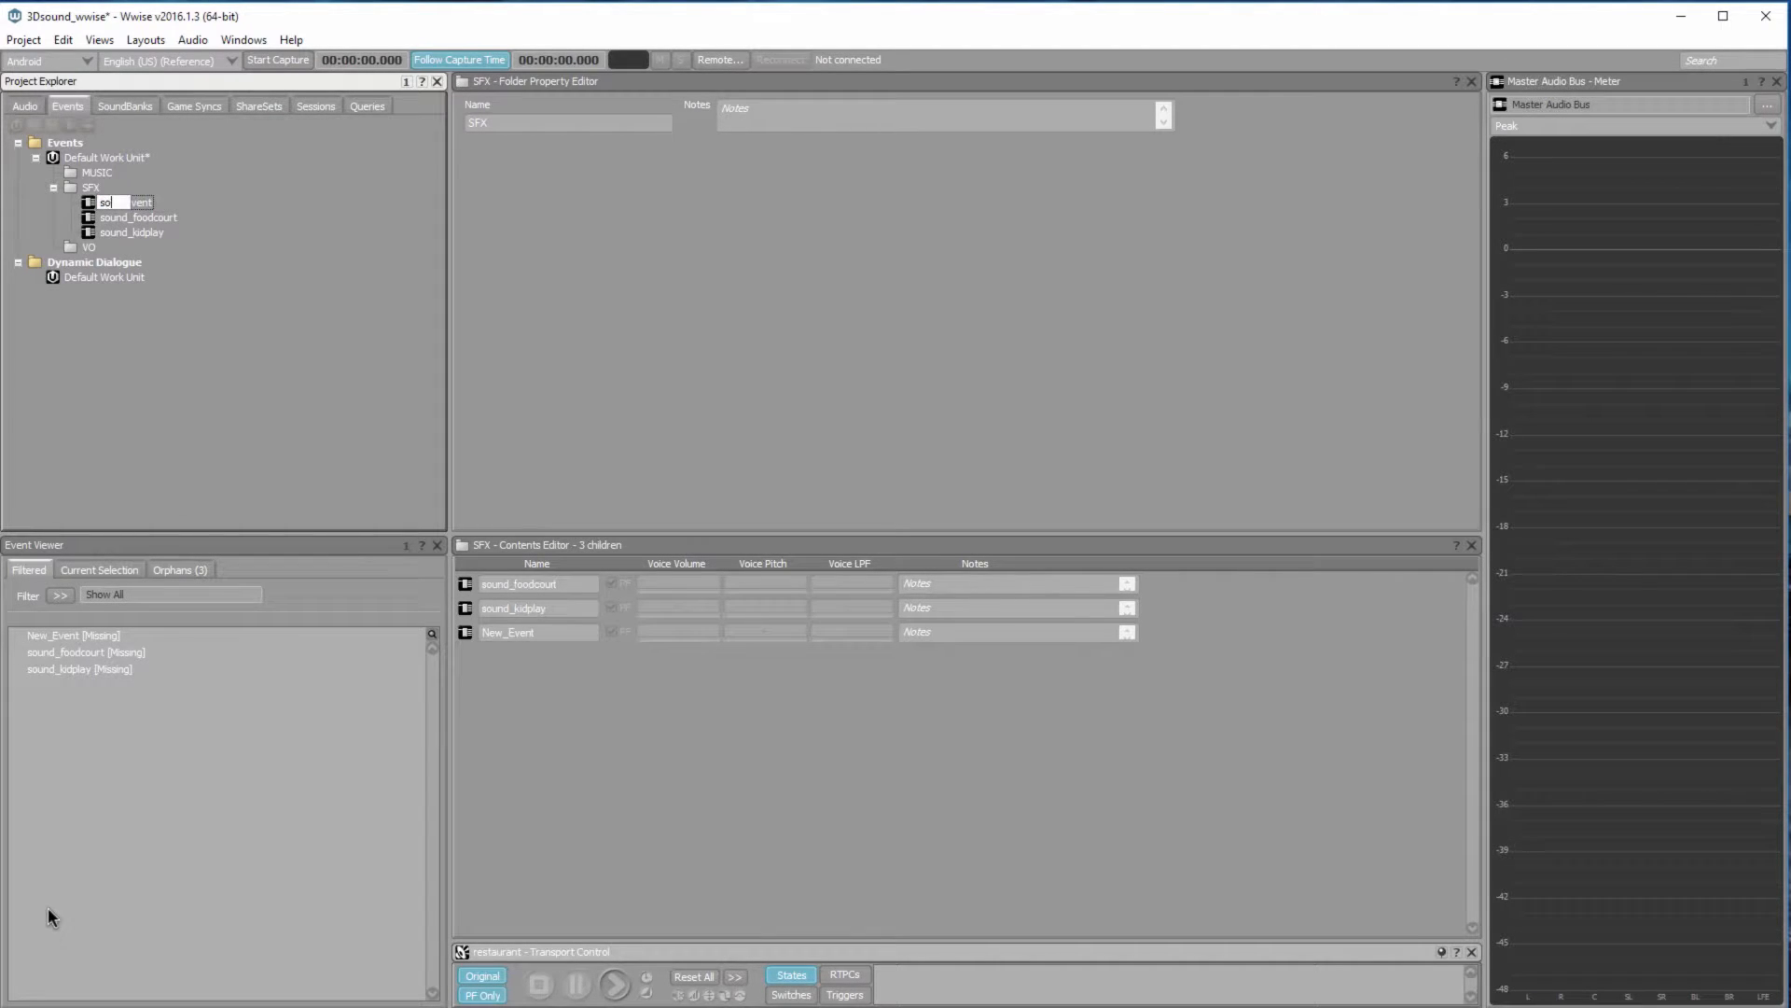
{"action": "type", "text": "und_rain"}
{"action": "key", "text": "Return"}
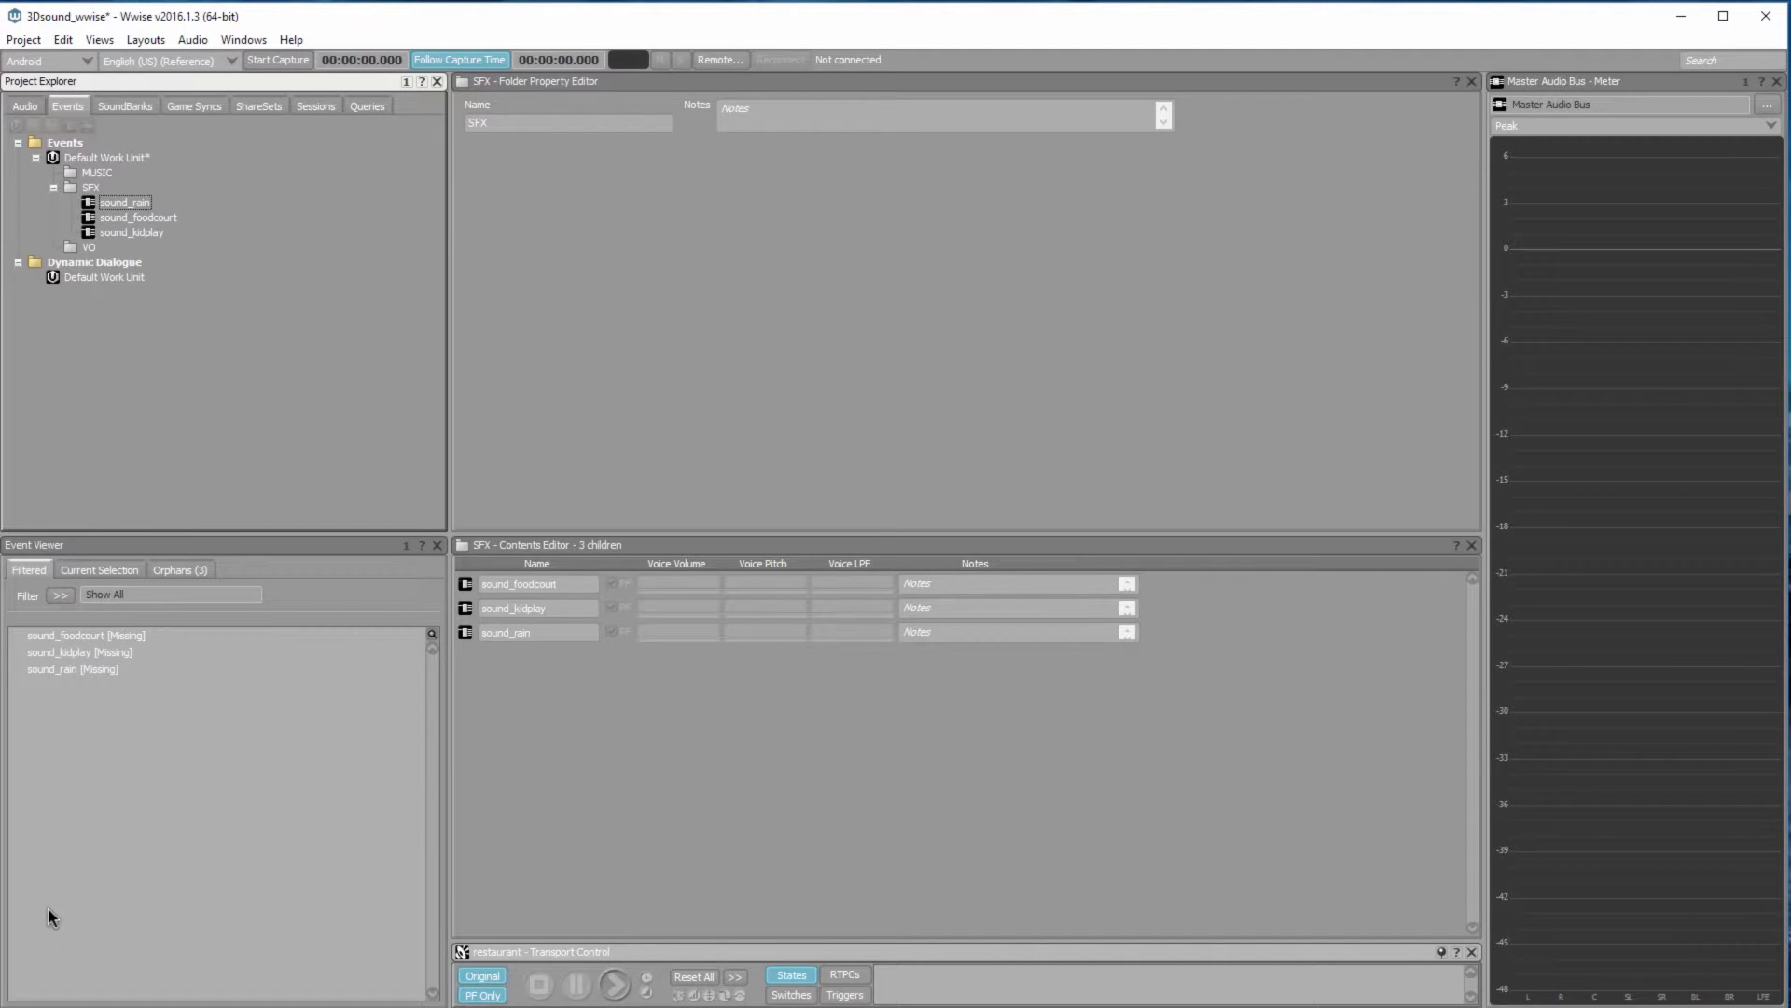
Create a new event named sound_restaurant in the SFX events folder
{"action": "key", "text": "Up"}
{"action": "key", "text": "ctrl+shift+e"}
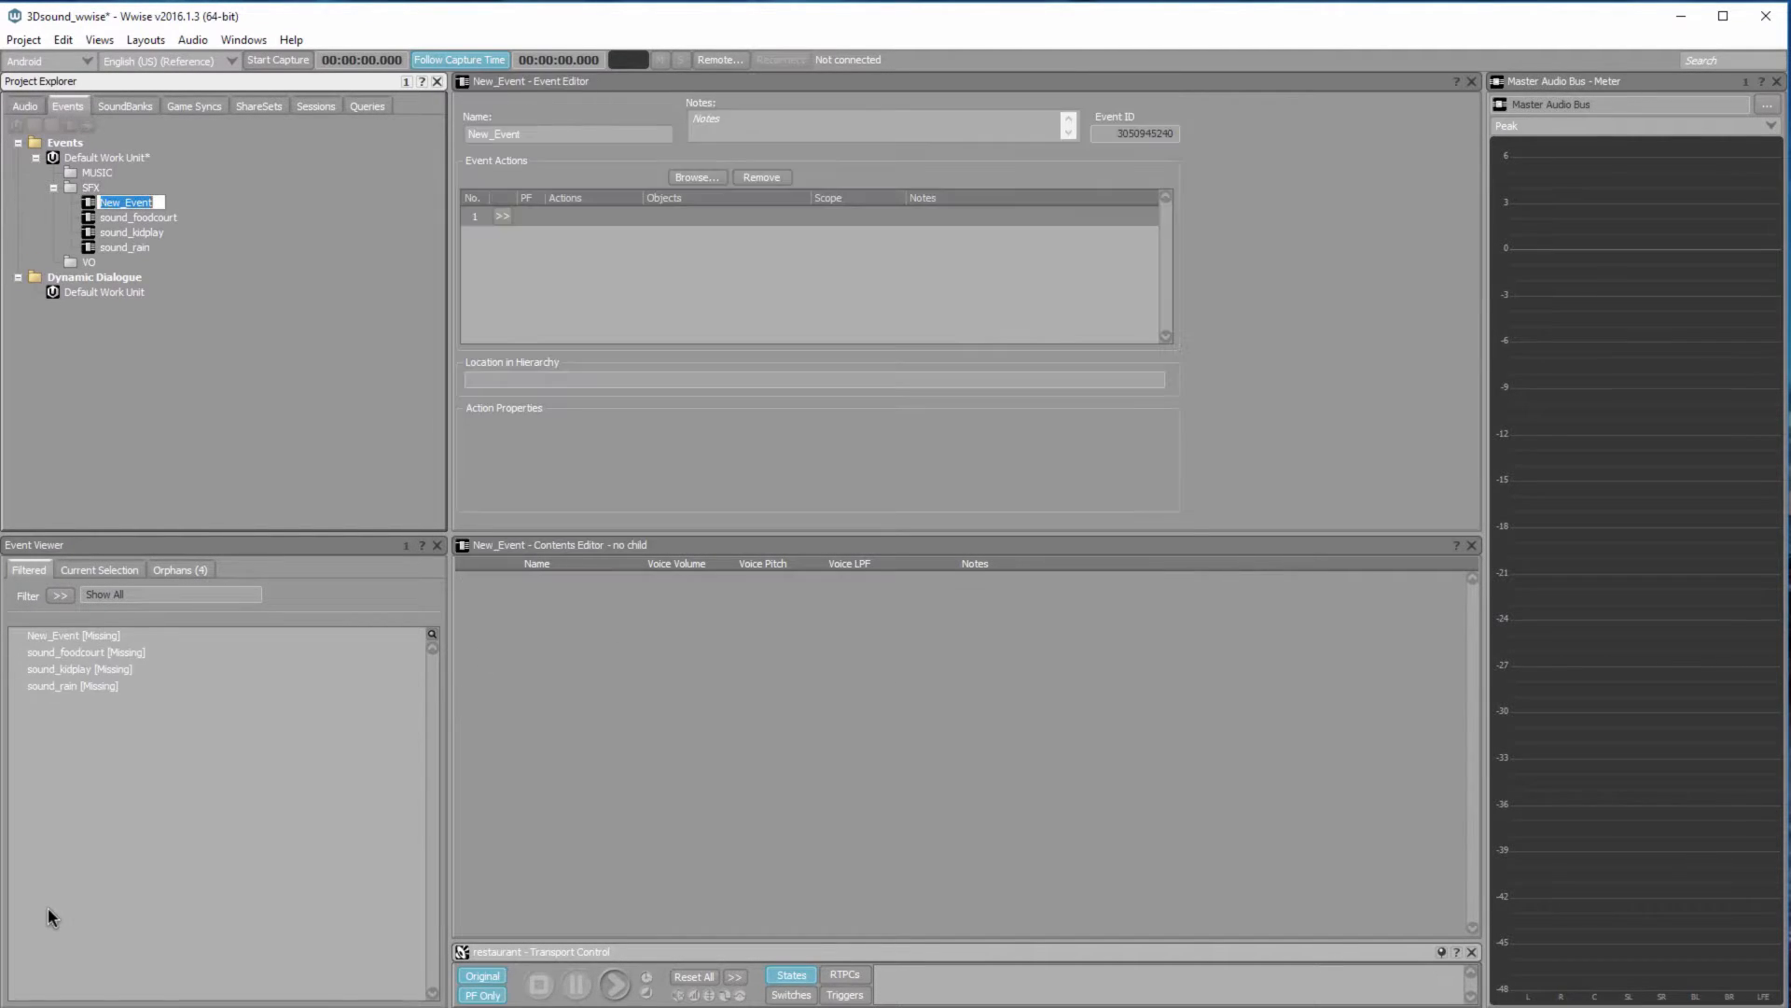
{"action": "type", "text": "sound"}
{"action": "type", "text": "_tes"}
{"action": "key", "text": "BackSpace"}
{"action": "key", "text": "BackSpace"}
{"action": "key", "text": "BackSpace"}
{"action": "type", "text": "restaurant"}
{"action": "key", "text": "Return"}
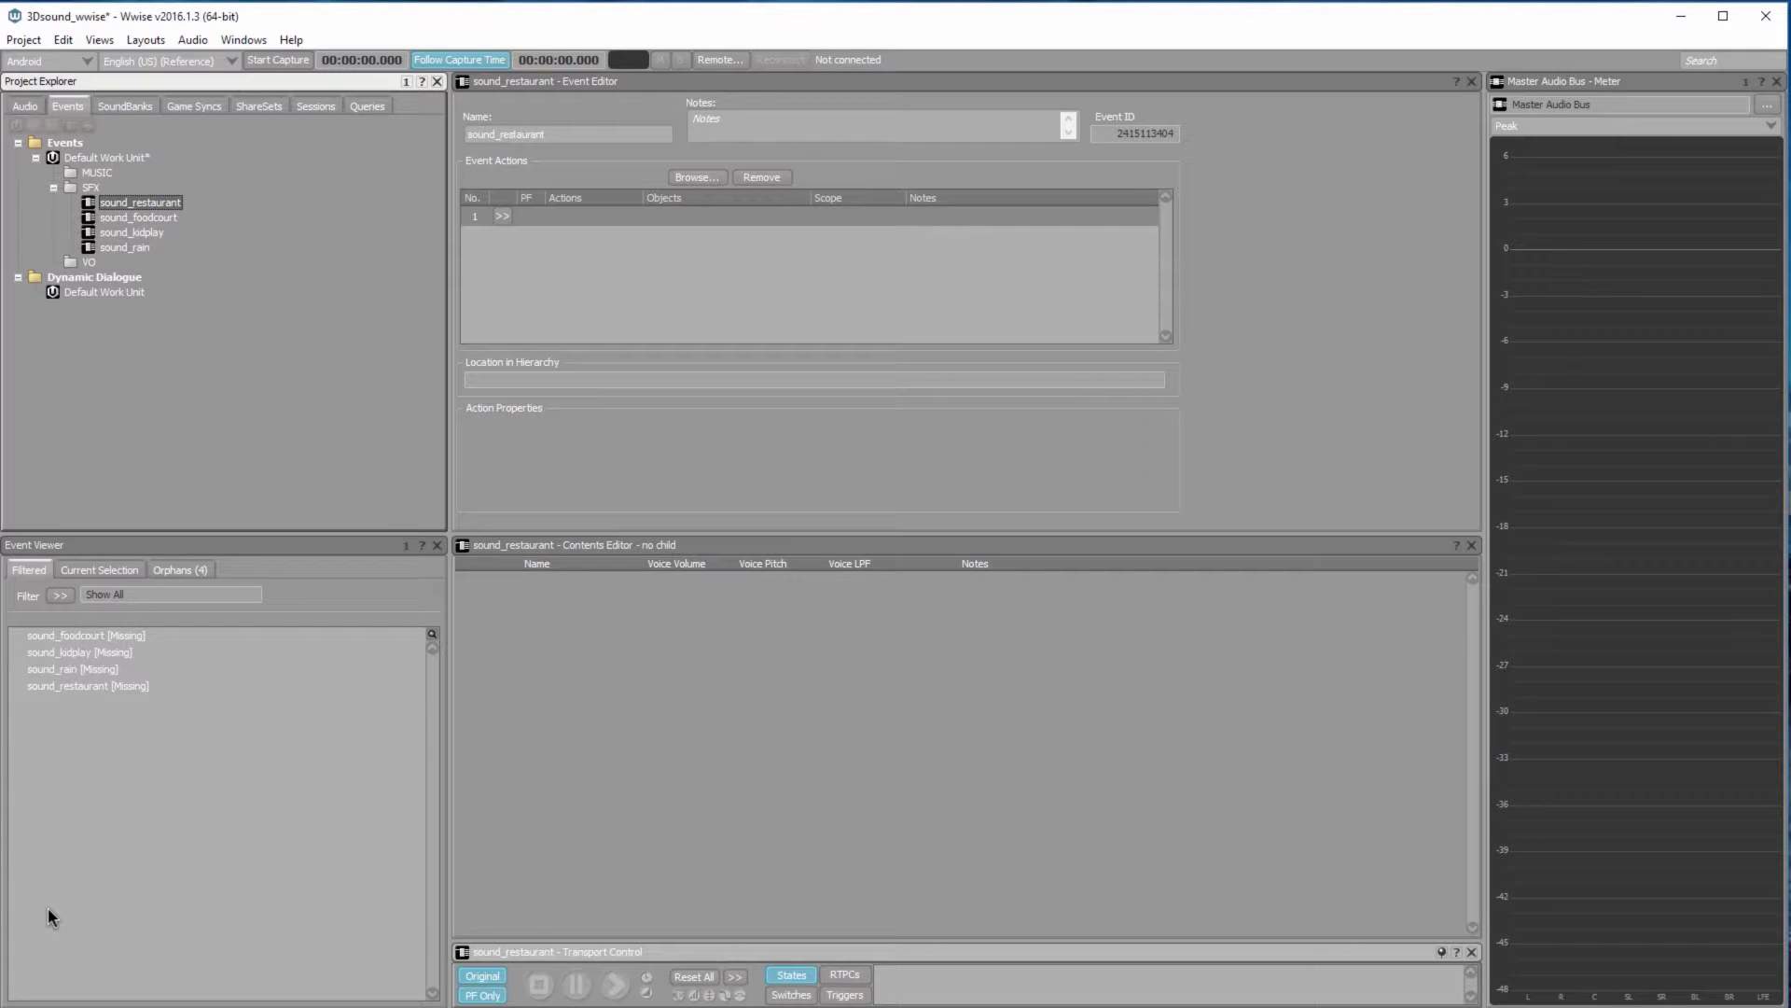
Add the restaurant sound as a Play action of the sound_restaurant event and the rain sound as a Play action of sound_rain
{"action": "left_click", "coordinate": [26, 107]}
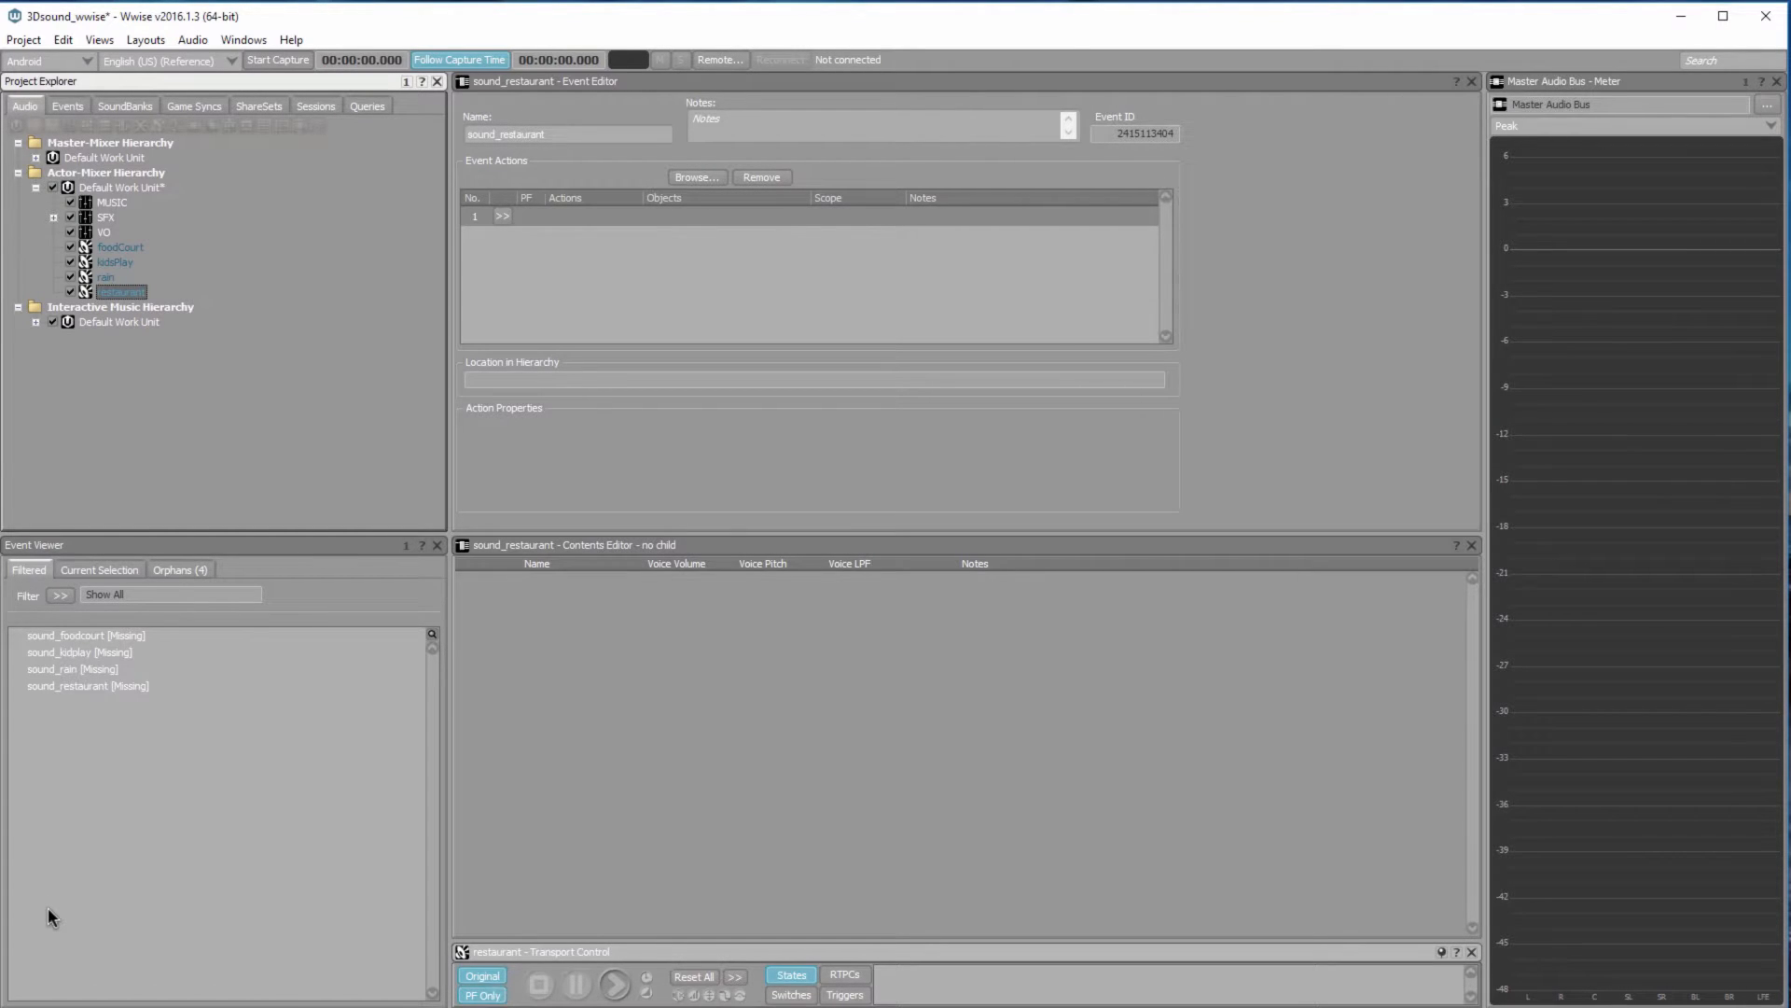
{"action": "key", "text": "ctrl+z"}
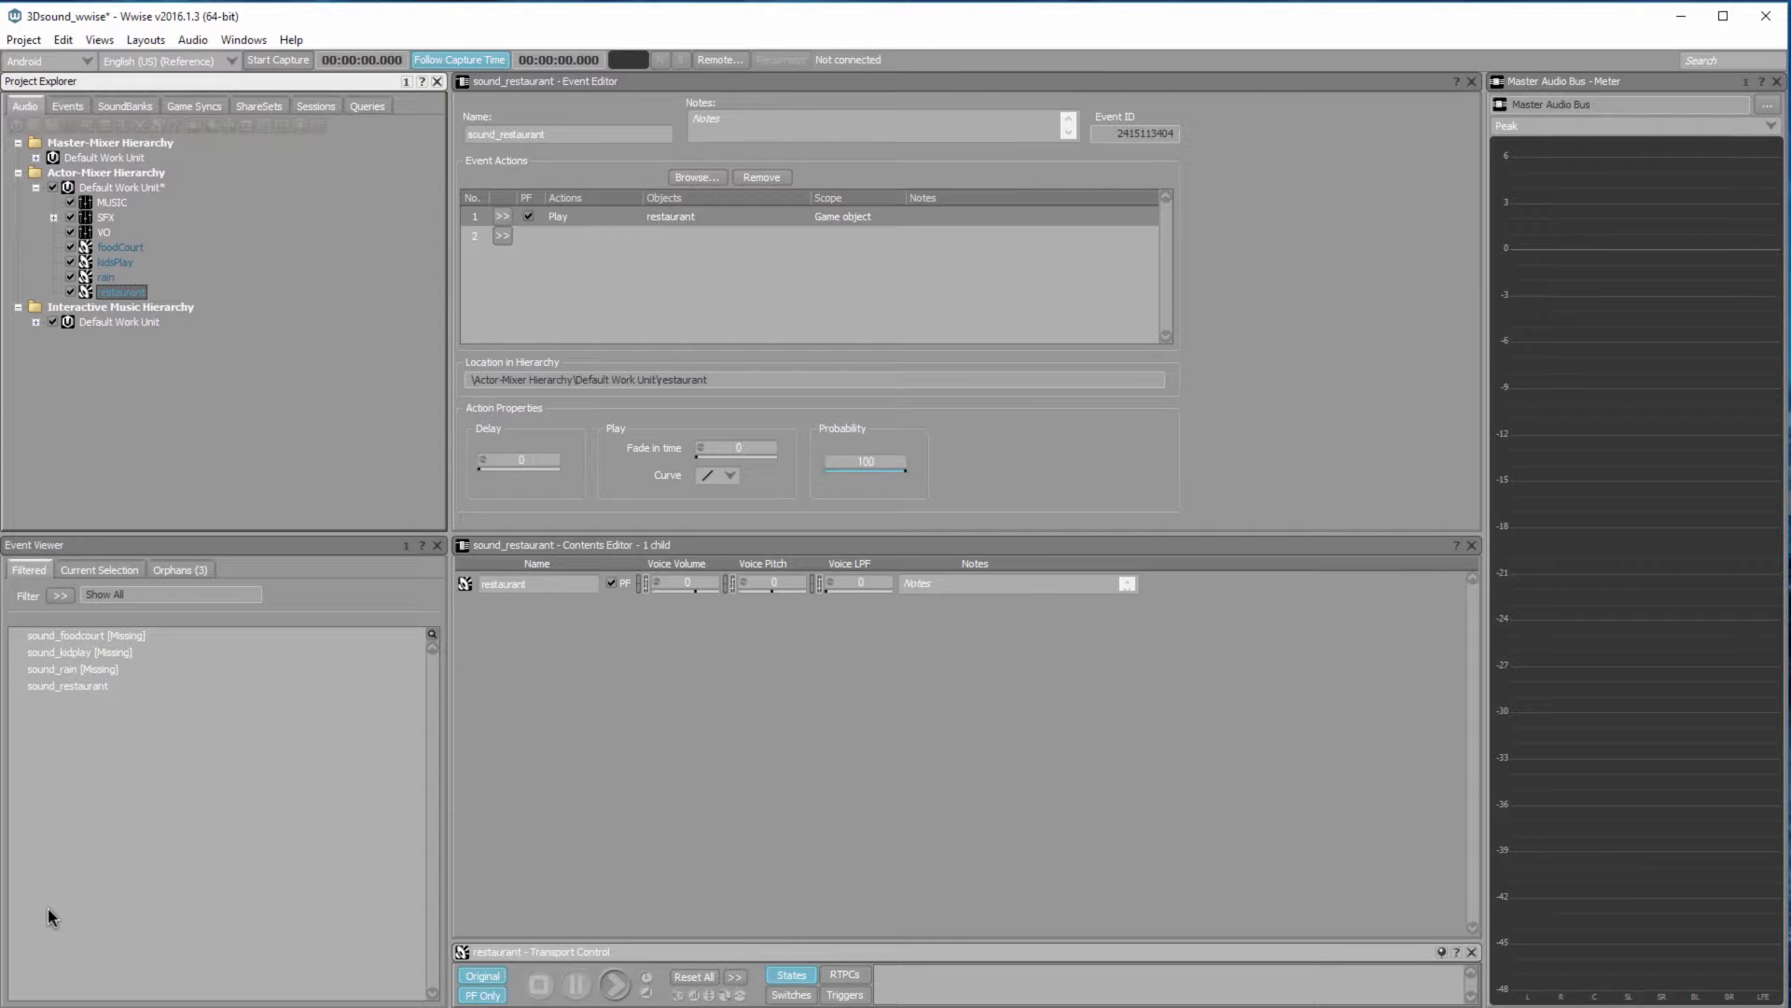
{"action": "left_click", "coordinate": [67, 106]}
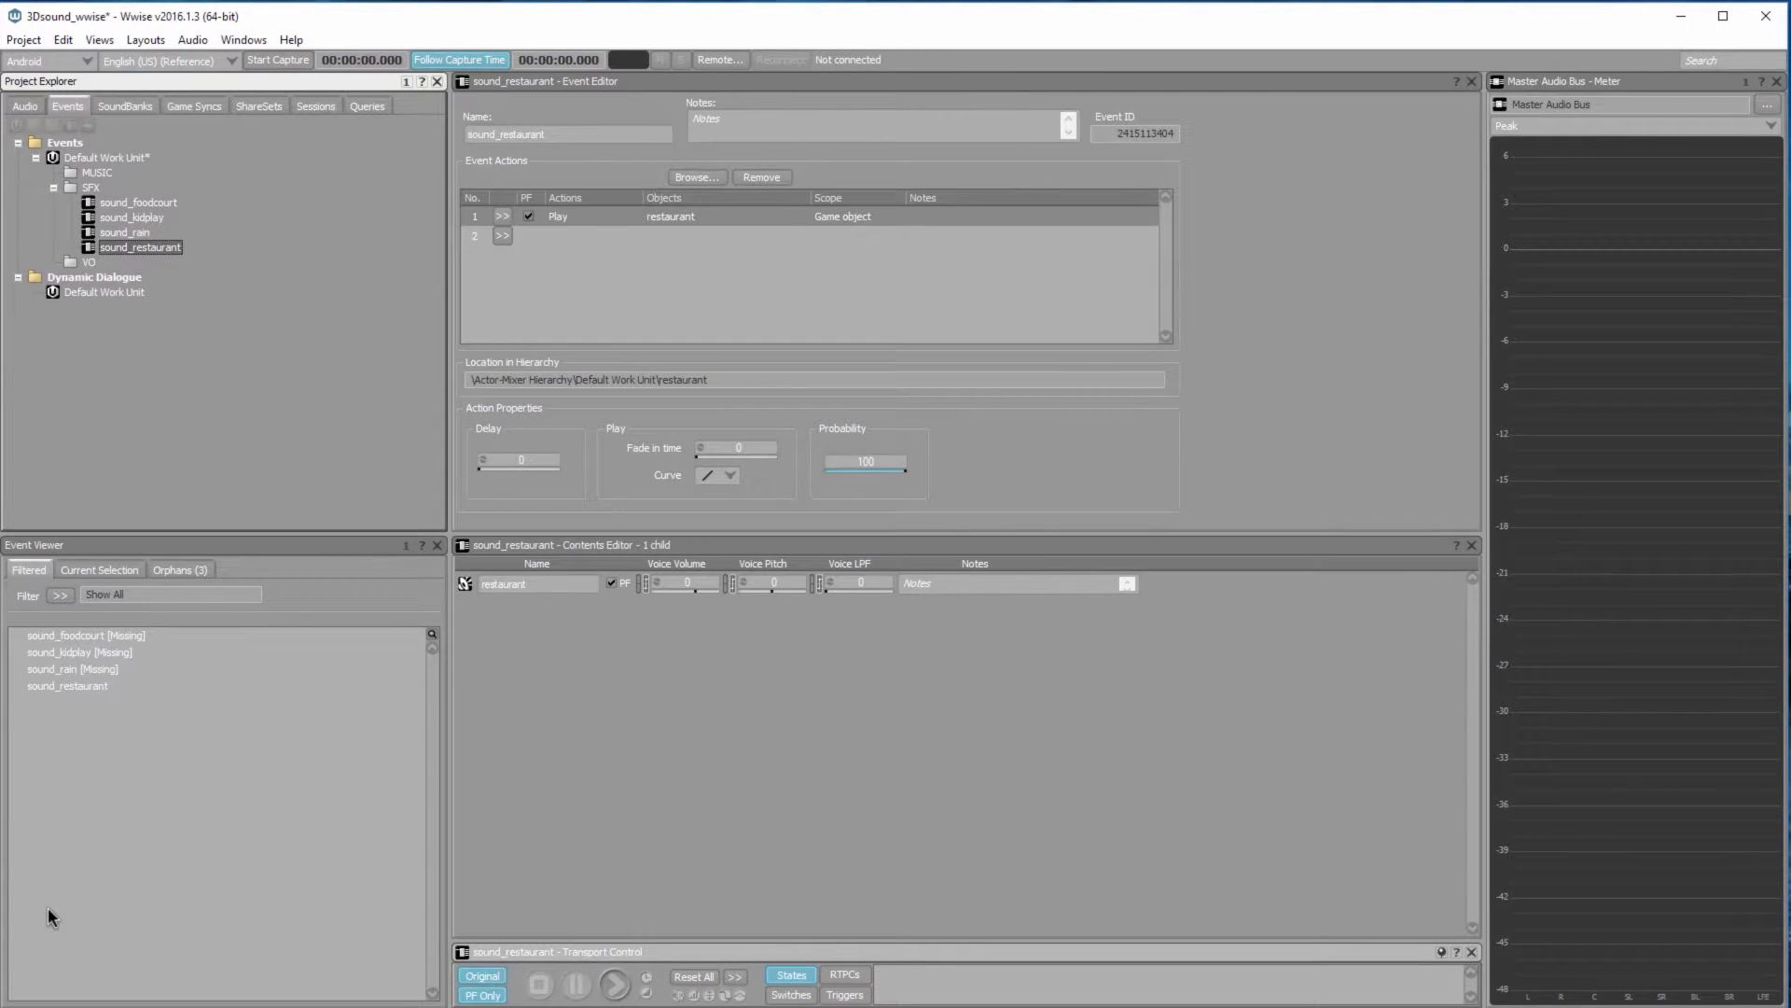
{"action": "key", "text": "Up"}
{"action": "left_click", "coordinate": [24, 107]}
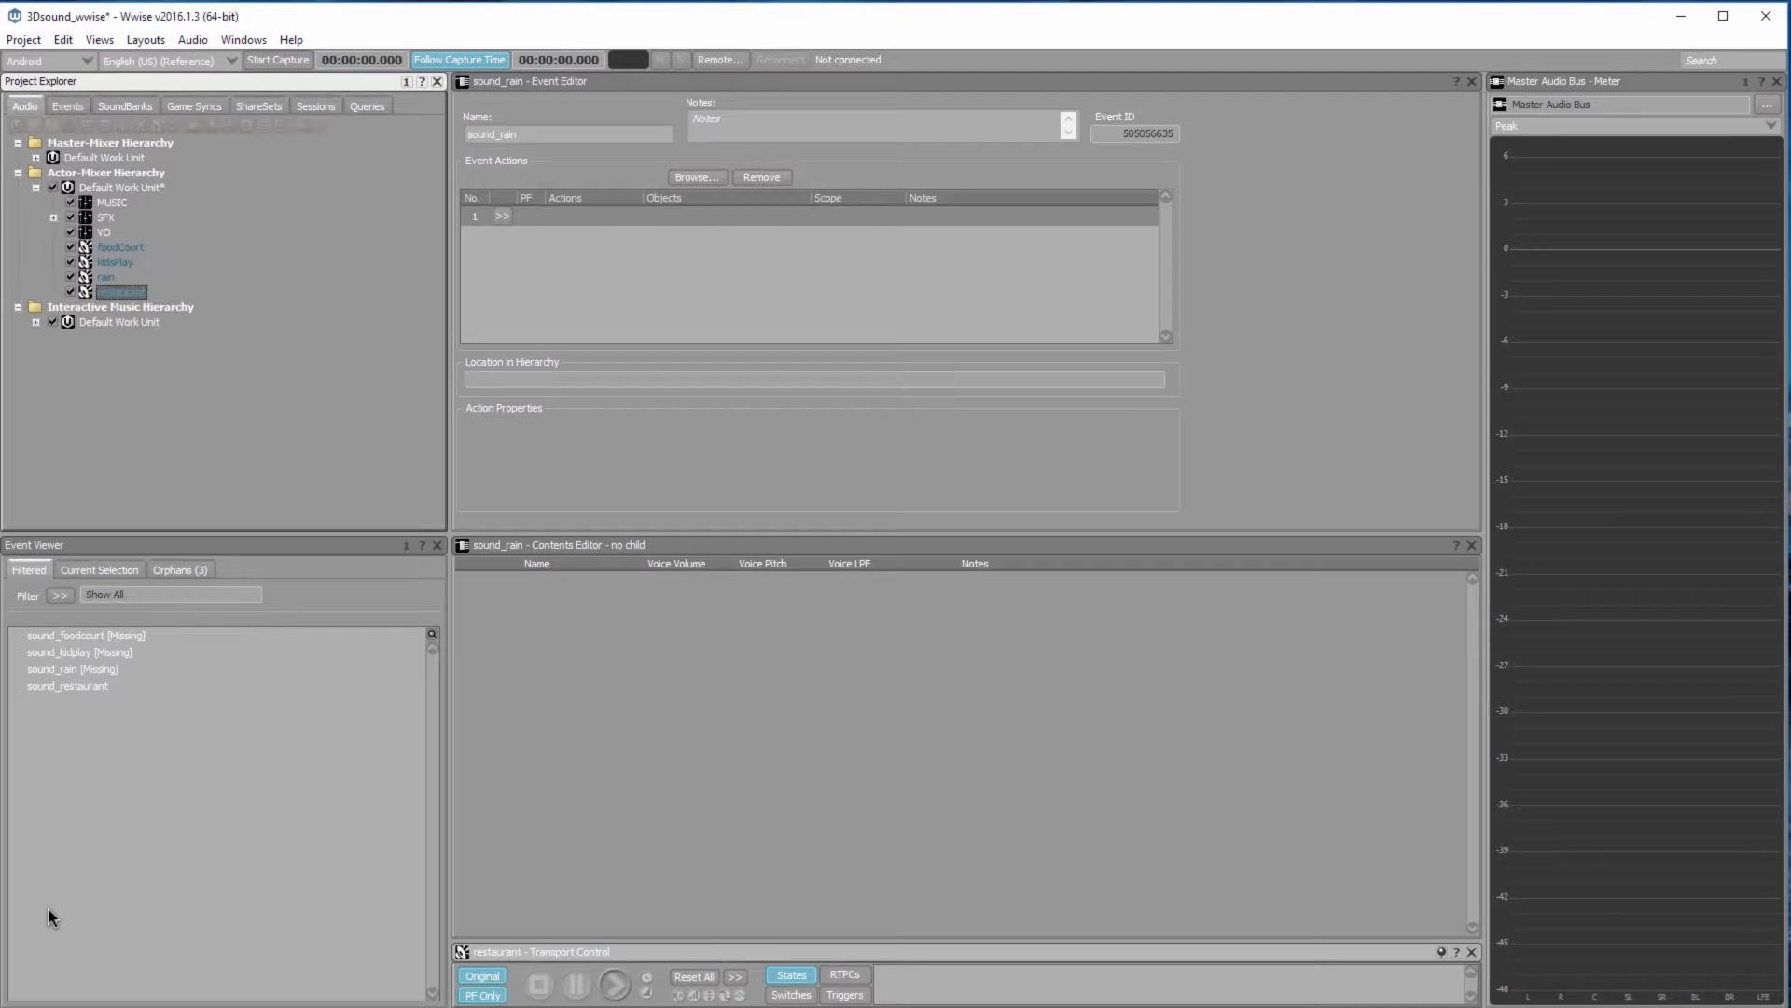
{"action": "left_click_drag", "start_coordinate": [105, 277], "coordinate": [578, 266]}
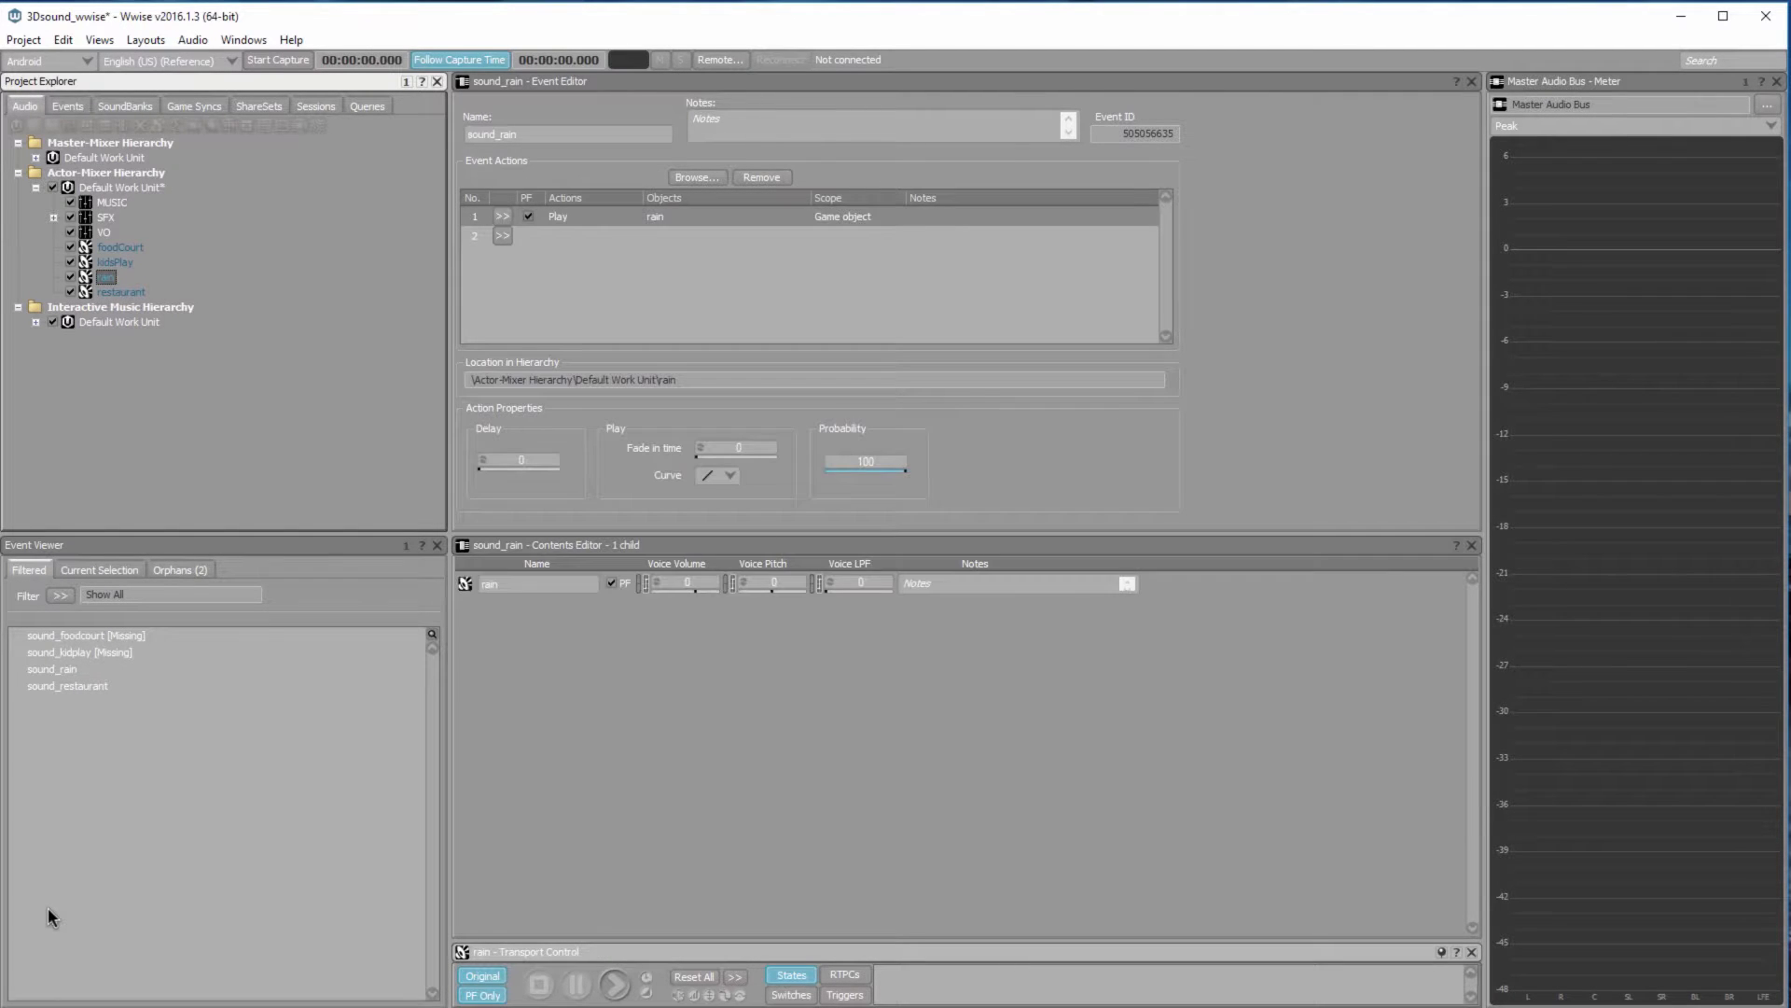
Add the kidsPlay sound as a Play action of the sound_kidplay event
{"action": "left_click", "coordinate": [67, 107]}
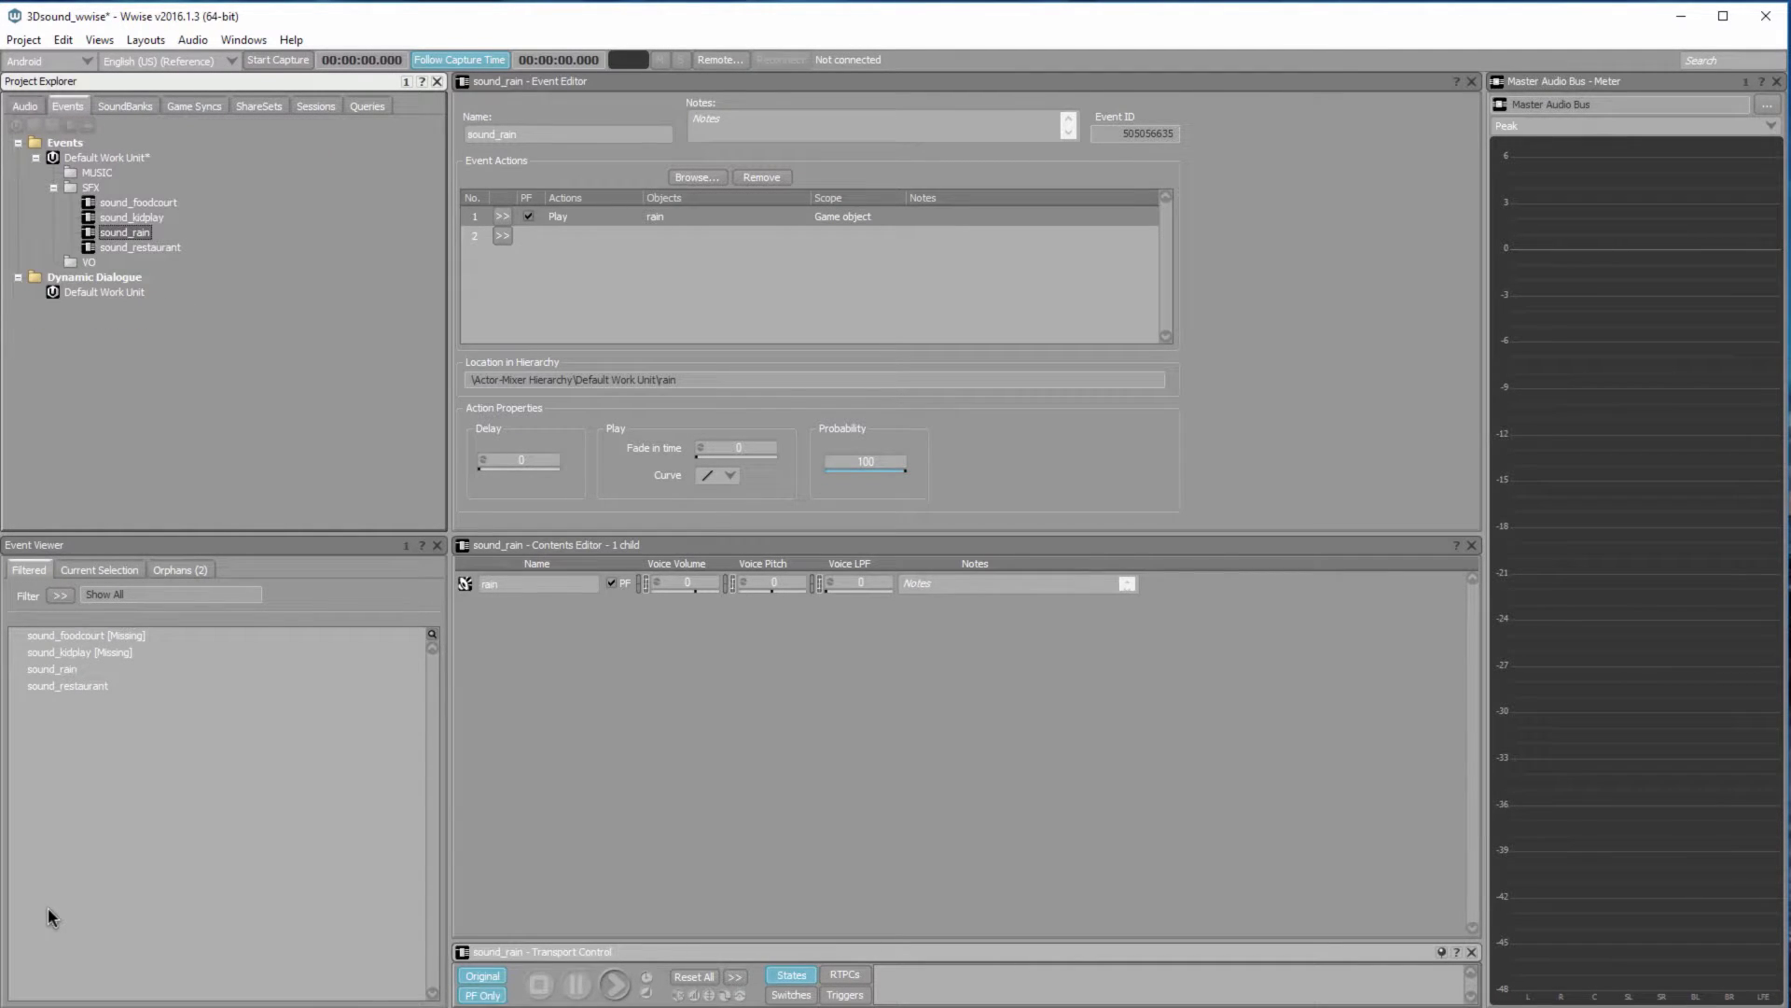
{"action": "left_click", "coordinate": [132, 217]}
{"action": "left_click", "coordinate": [25, 106]}
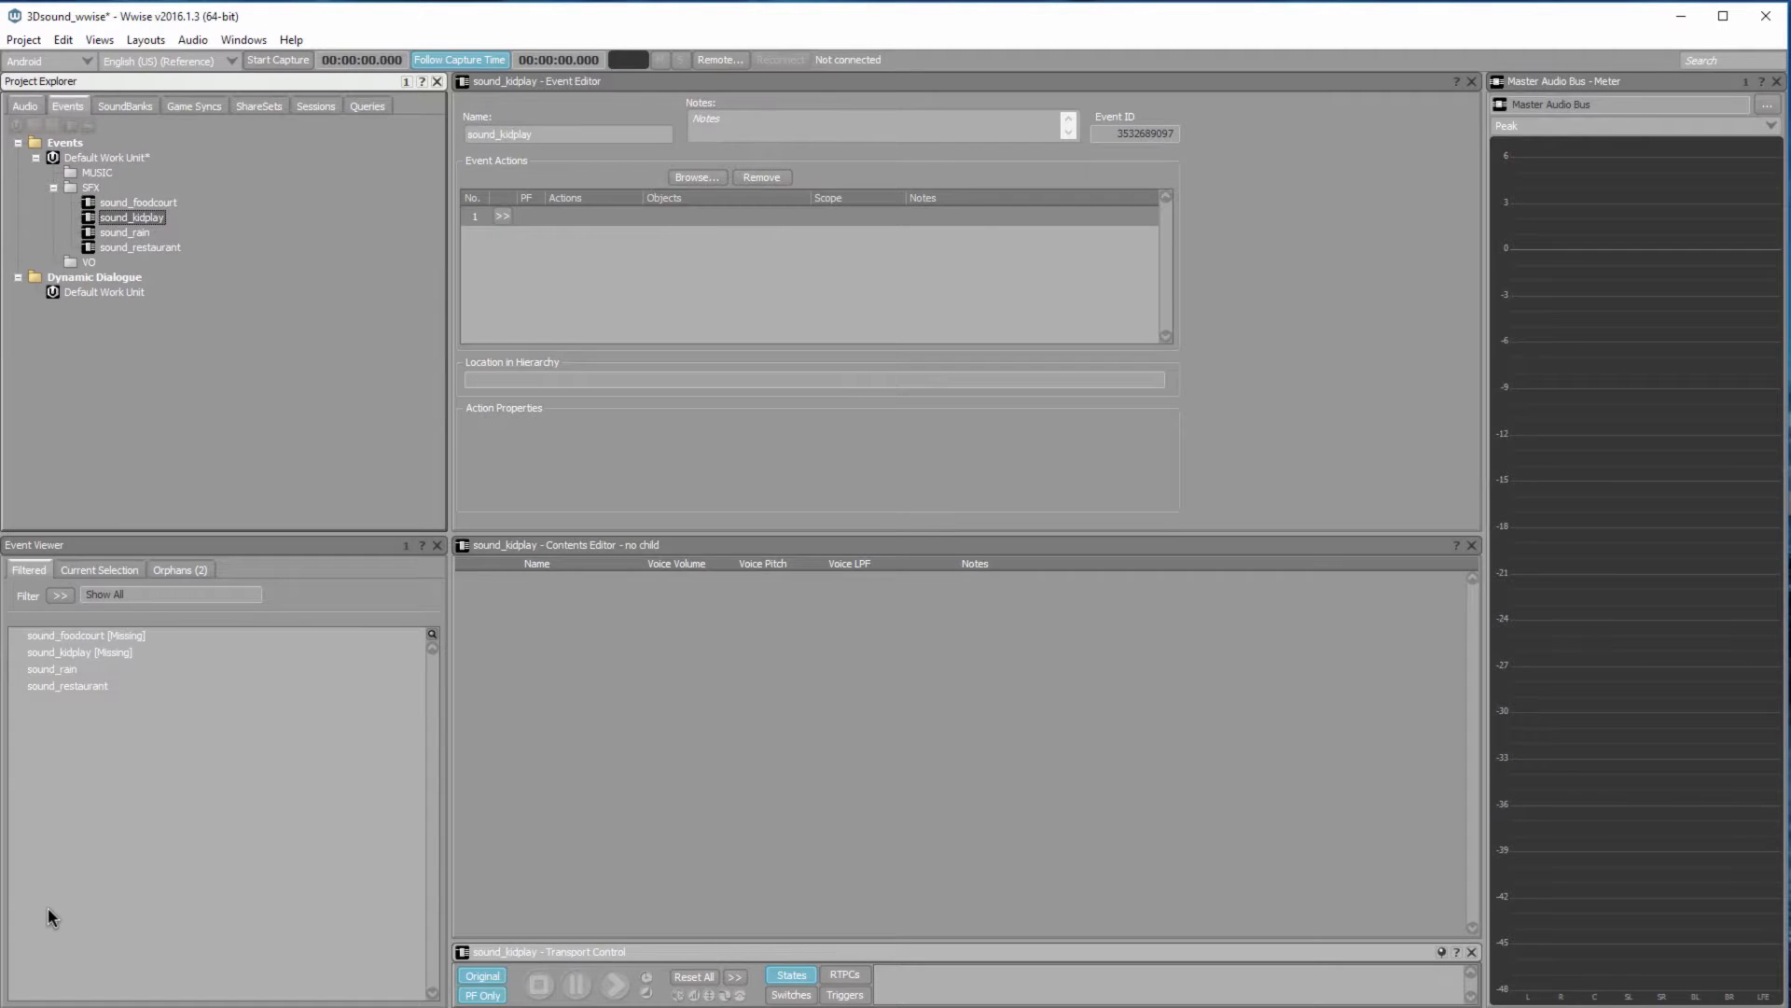
{"action": "left_click_drag", "start_coordinate": [115, 262], "coordinate": [597, 266]}
Add the foodCourt sound as a Play action of the sound_foodcourt event
{"action": "left_click", "coordinate": [67, 107]}
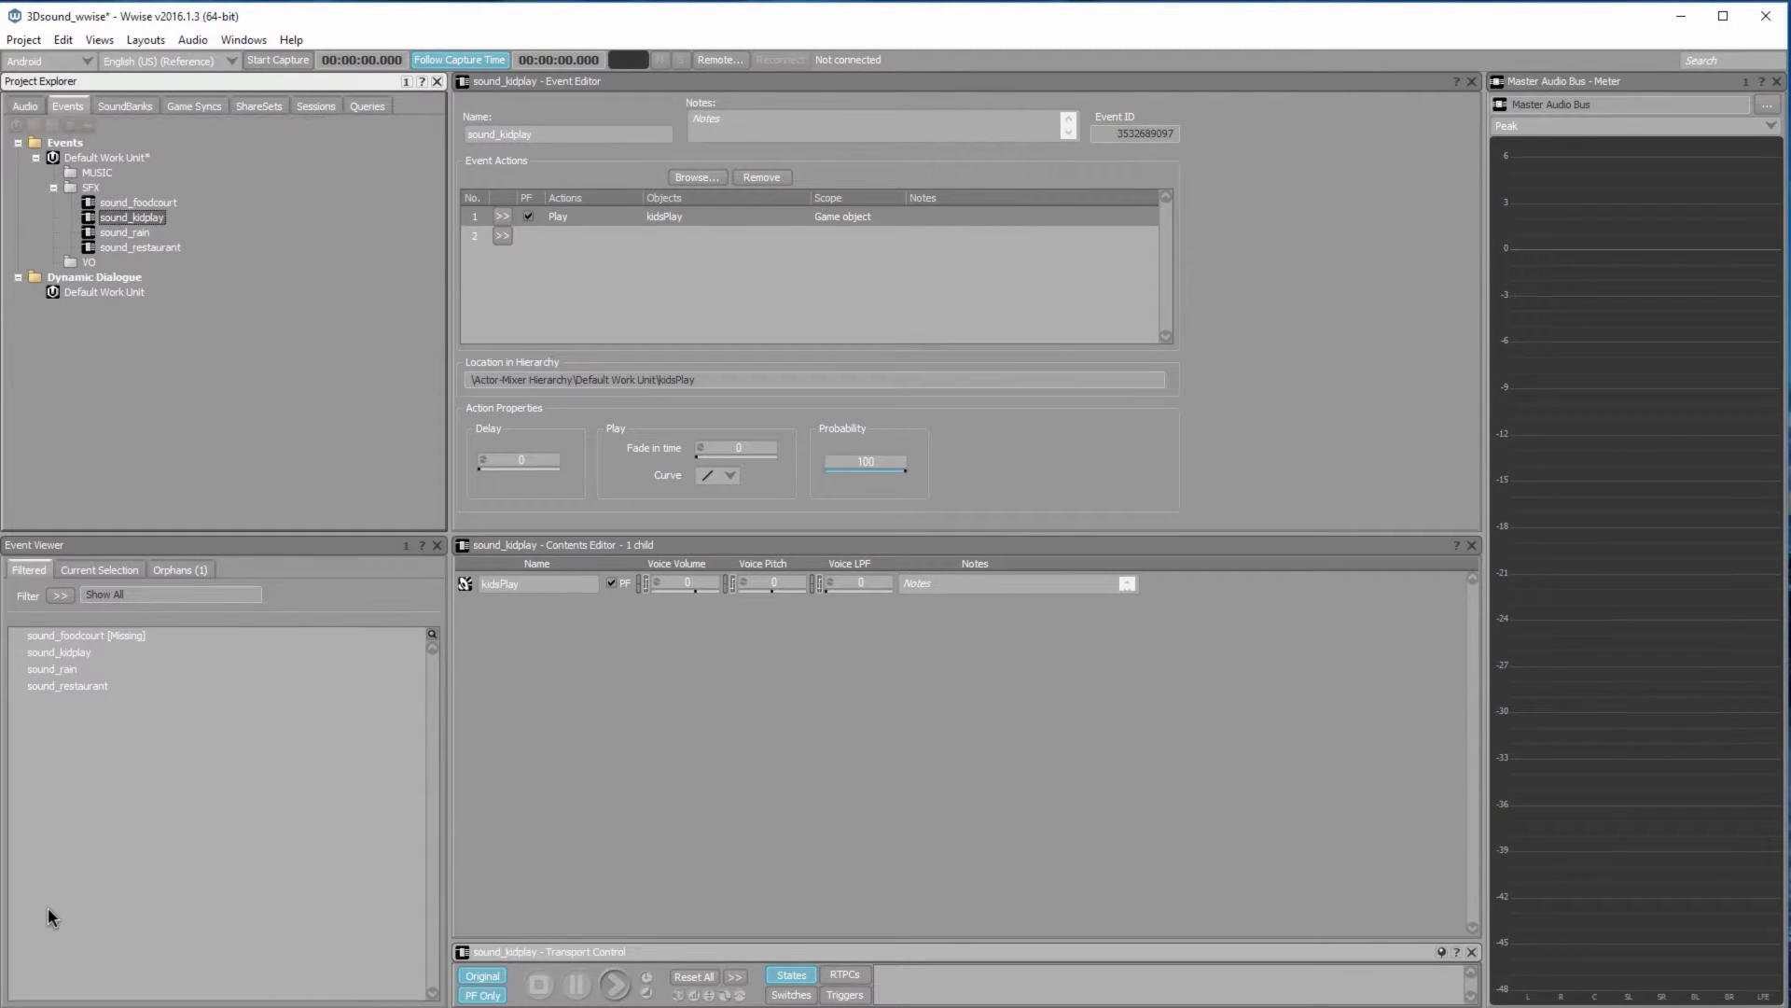
{"action": "left_click", "coordinate": [138, 203]}
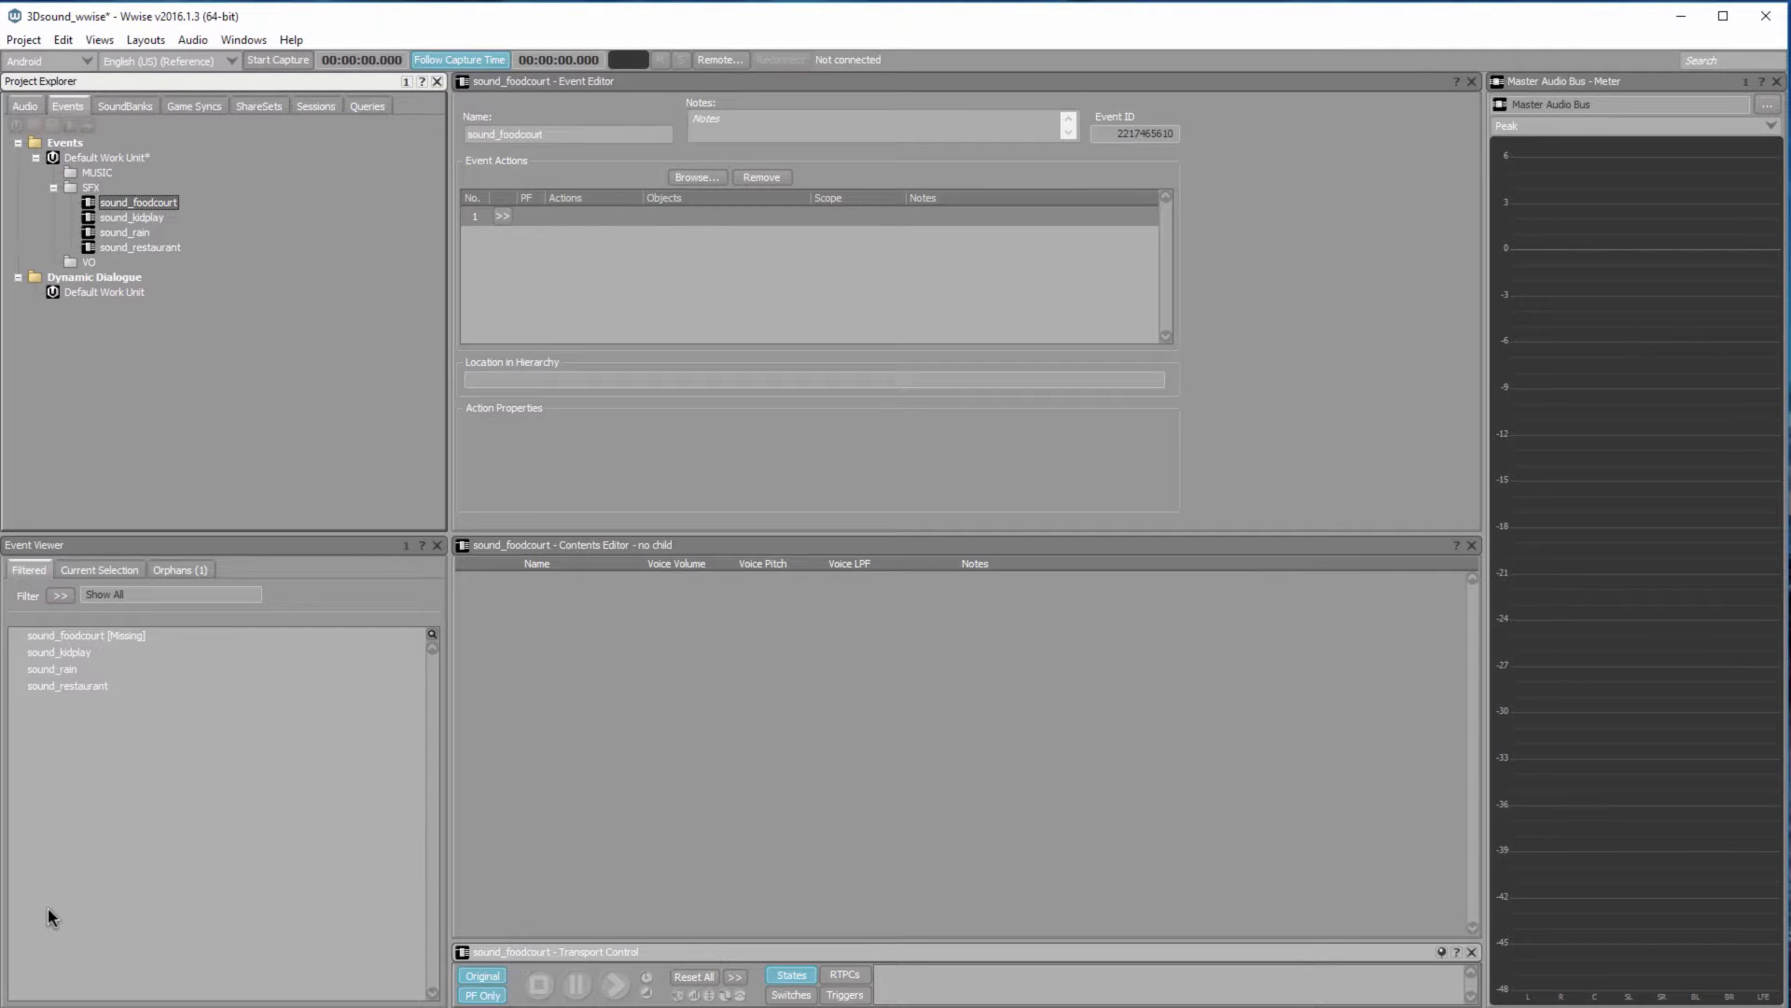
{"action": "left_click", "coordinate": [26, 107]}
{"action": "left_click_drag", "start_coordinate": [121, 247], "coordinate": [606, 271]}
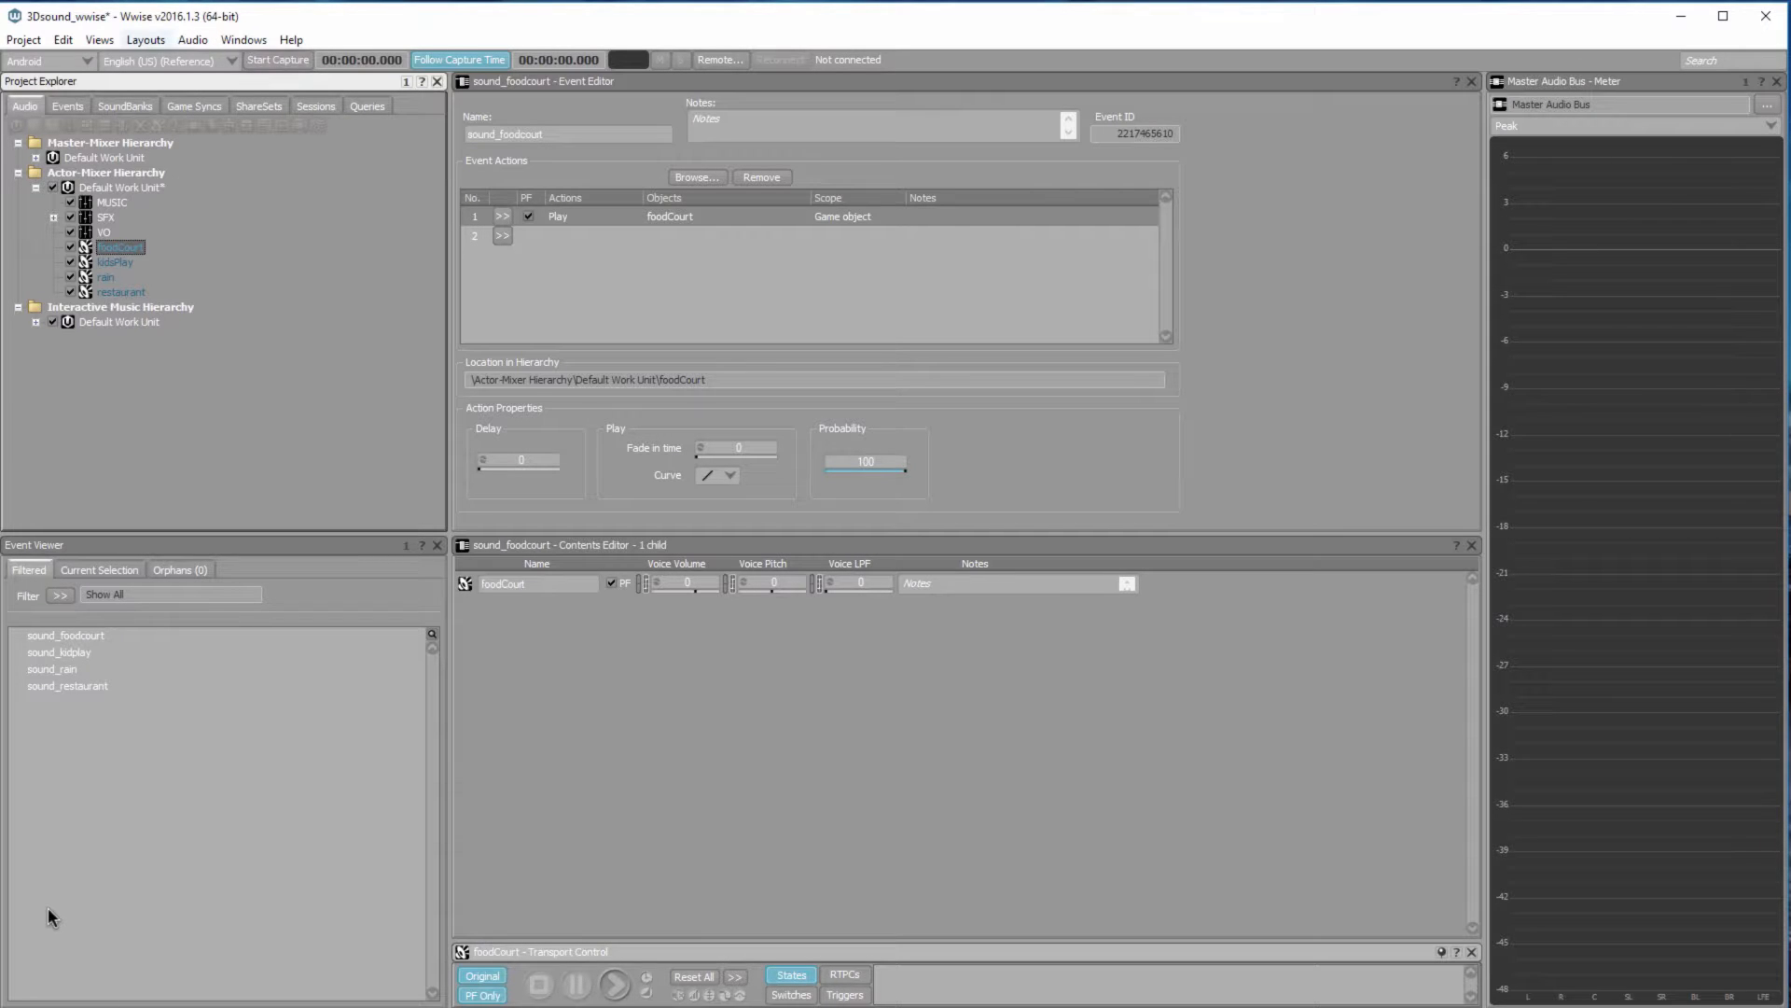
Switch to the SoundBank layout and generate the Default Work Unit's SoundBanks for Windows in English (US)
{"action": "left_click", "coordinate": [145, 39]}
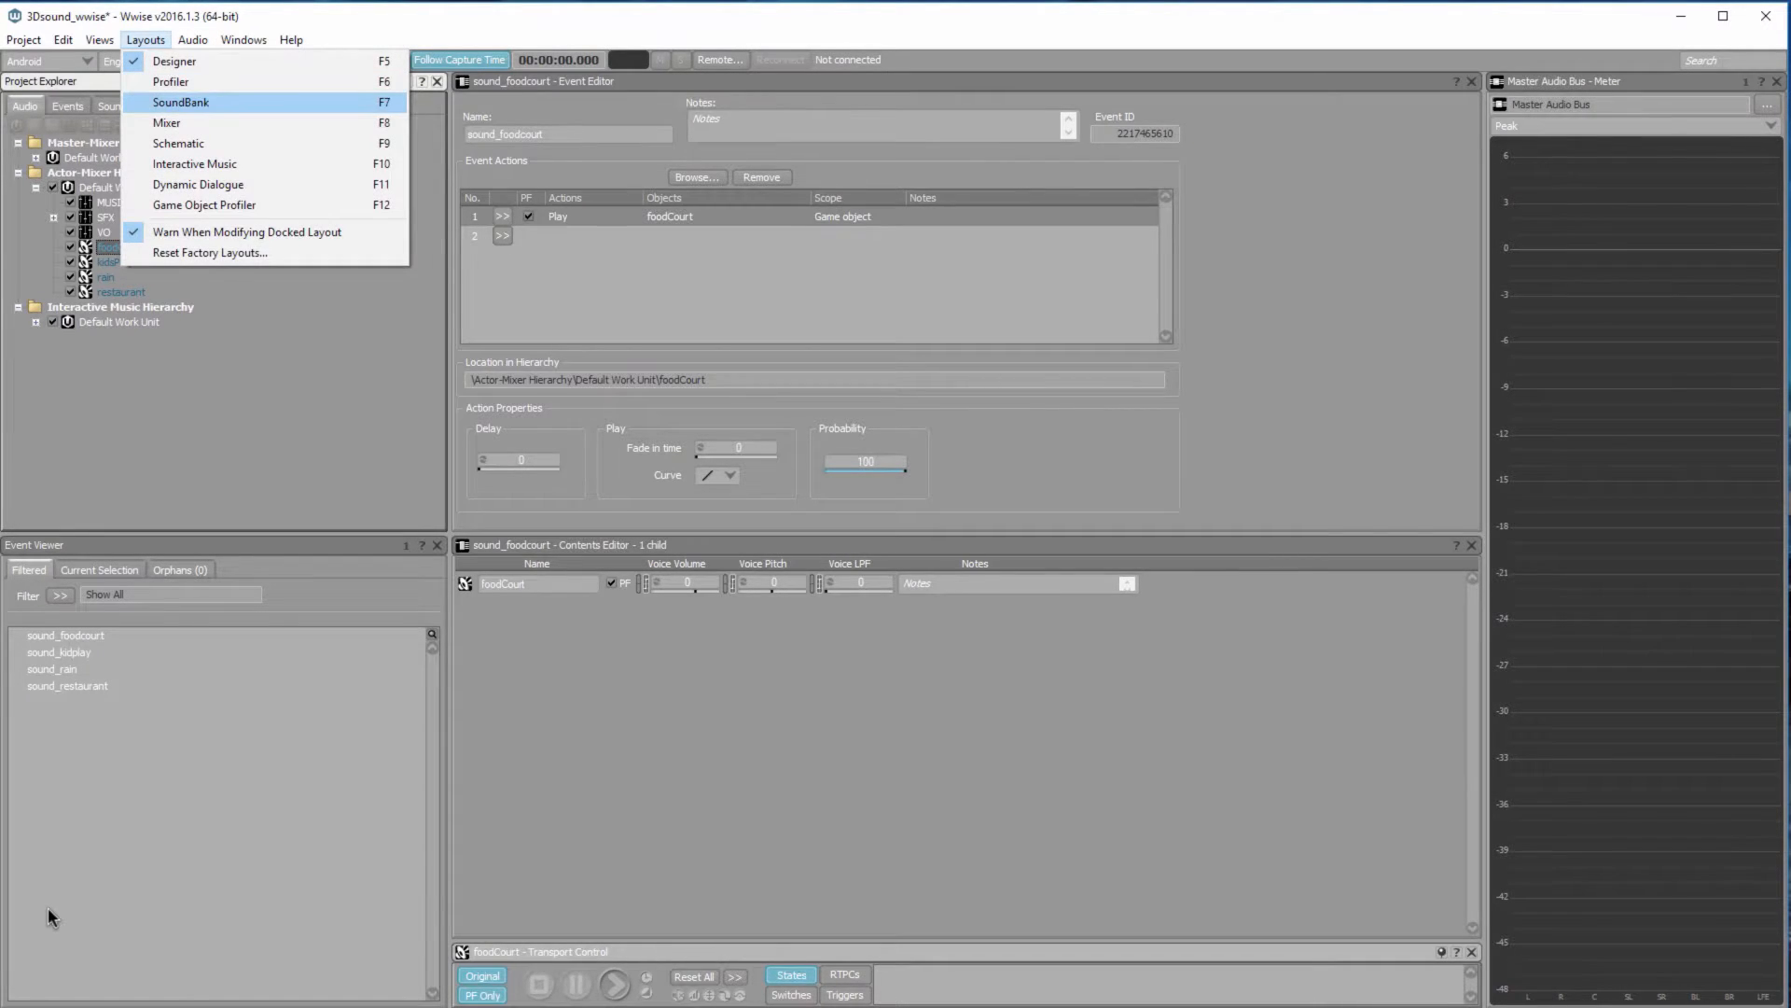
{"action": "left_click", "coordinate": [177, 100]}
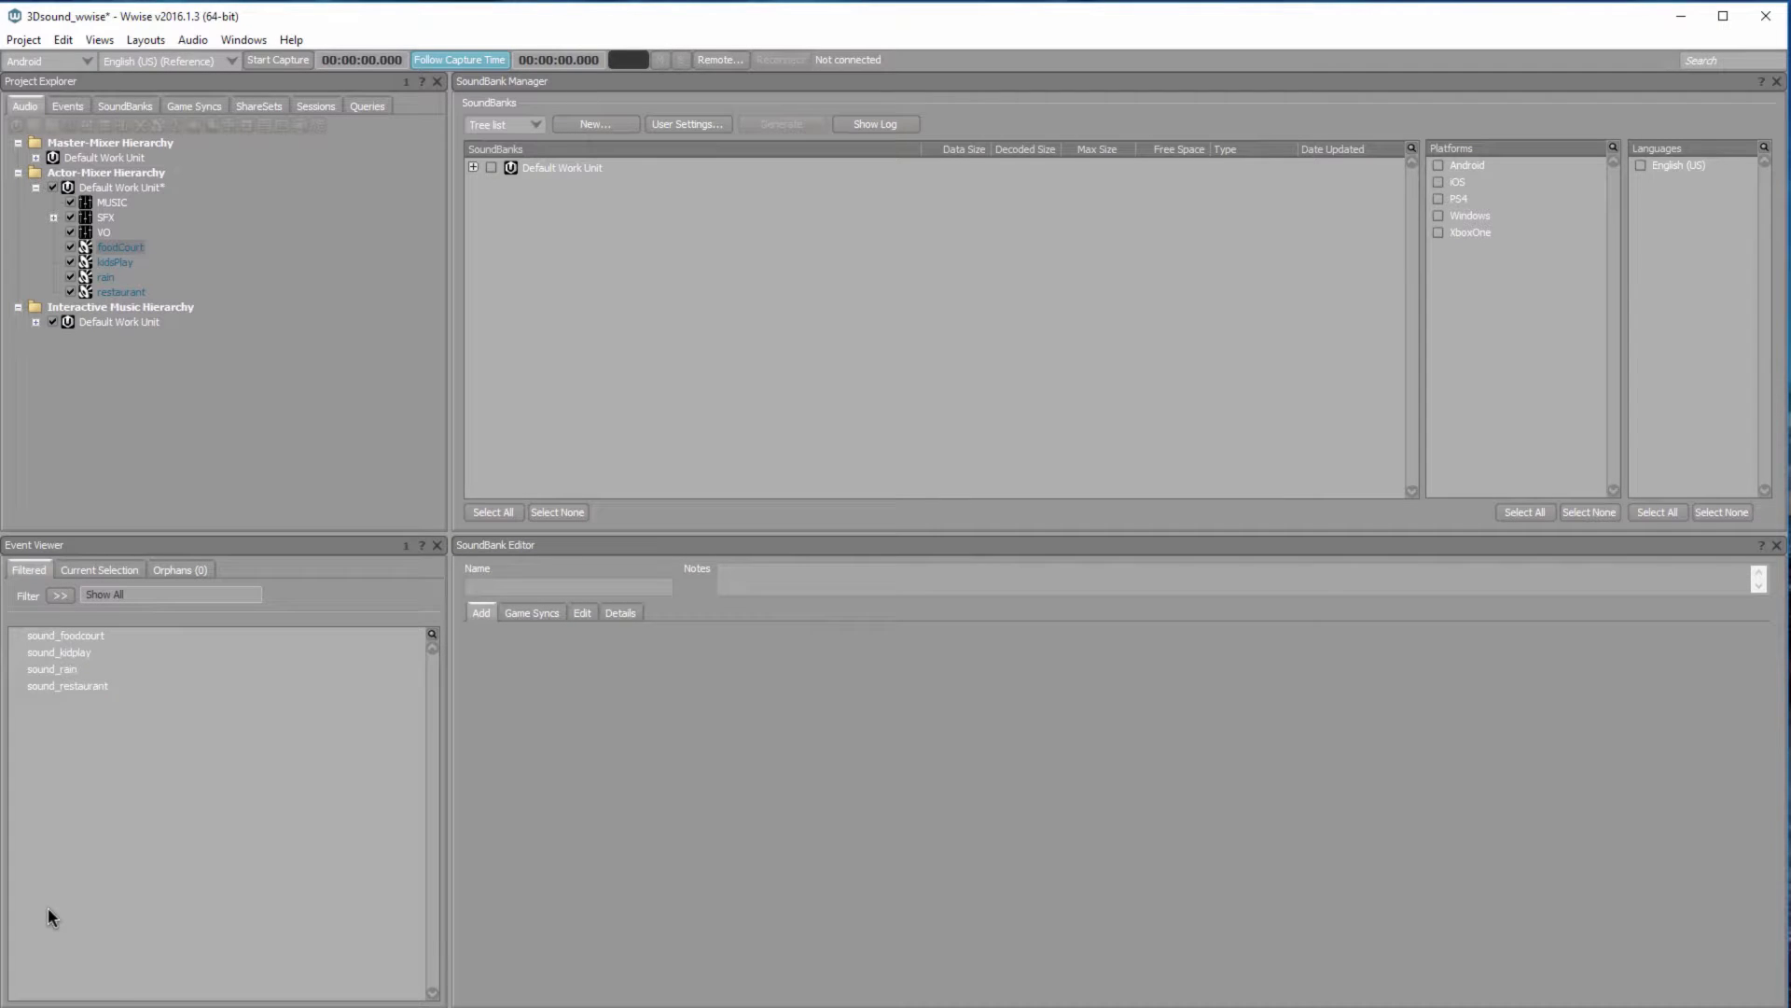
{"action": "left_click", "coordinate": [492, 167]}
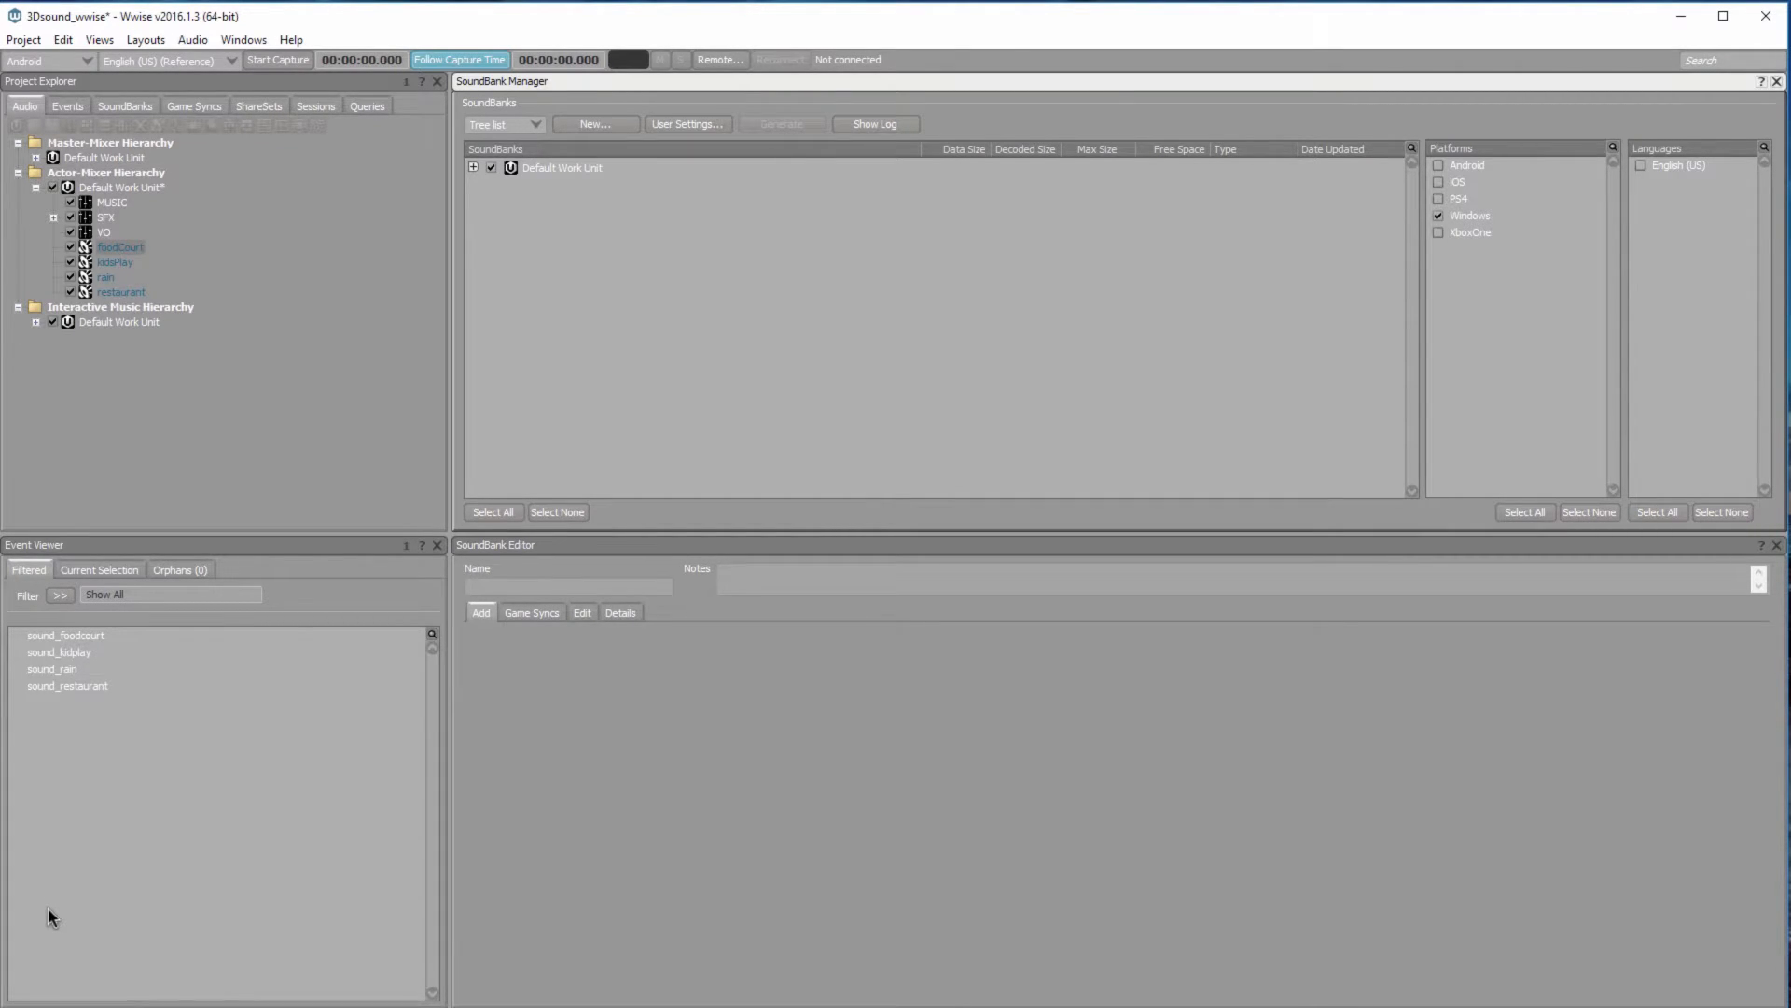
{"action": "left_click", "coordinate": [1640, 165]}
{"action": "left_click", "coordinate": [781, 124]}
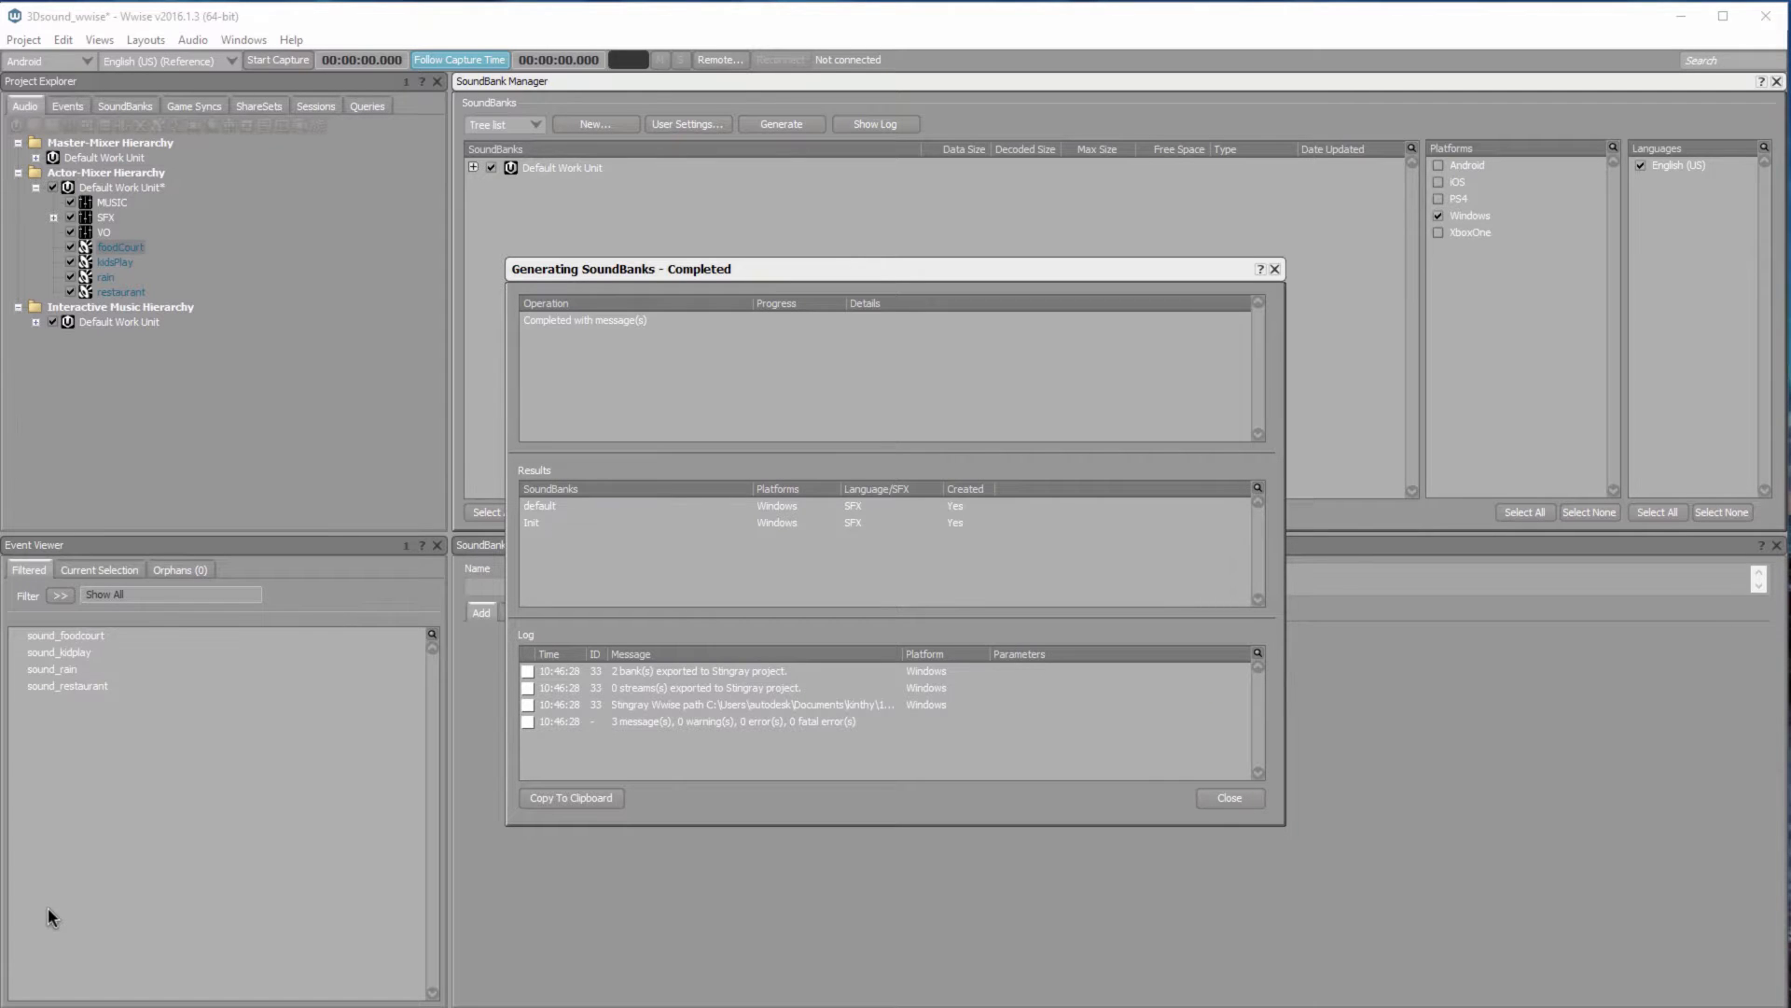
Dismiss the SoundBank generation report, save the Wwise project and close Wwise
{"action": "left_click", "coordinate": [1230, 798]}
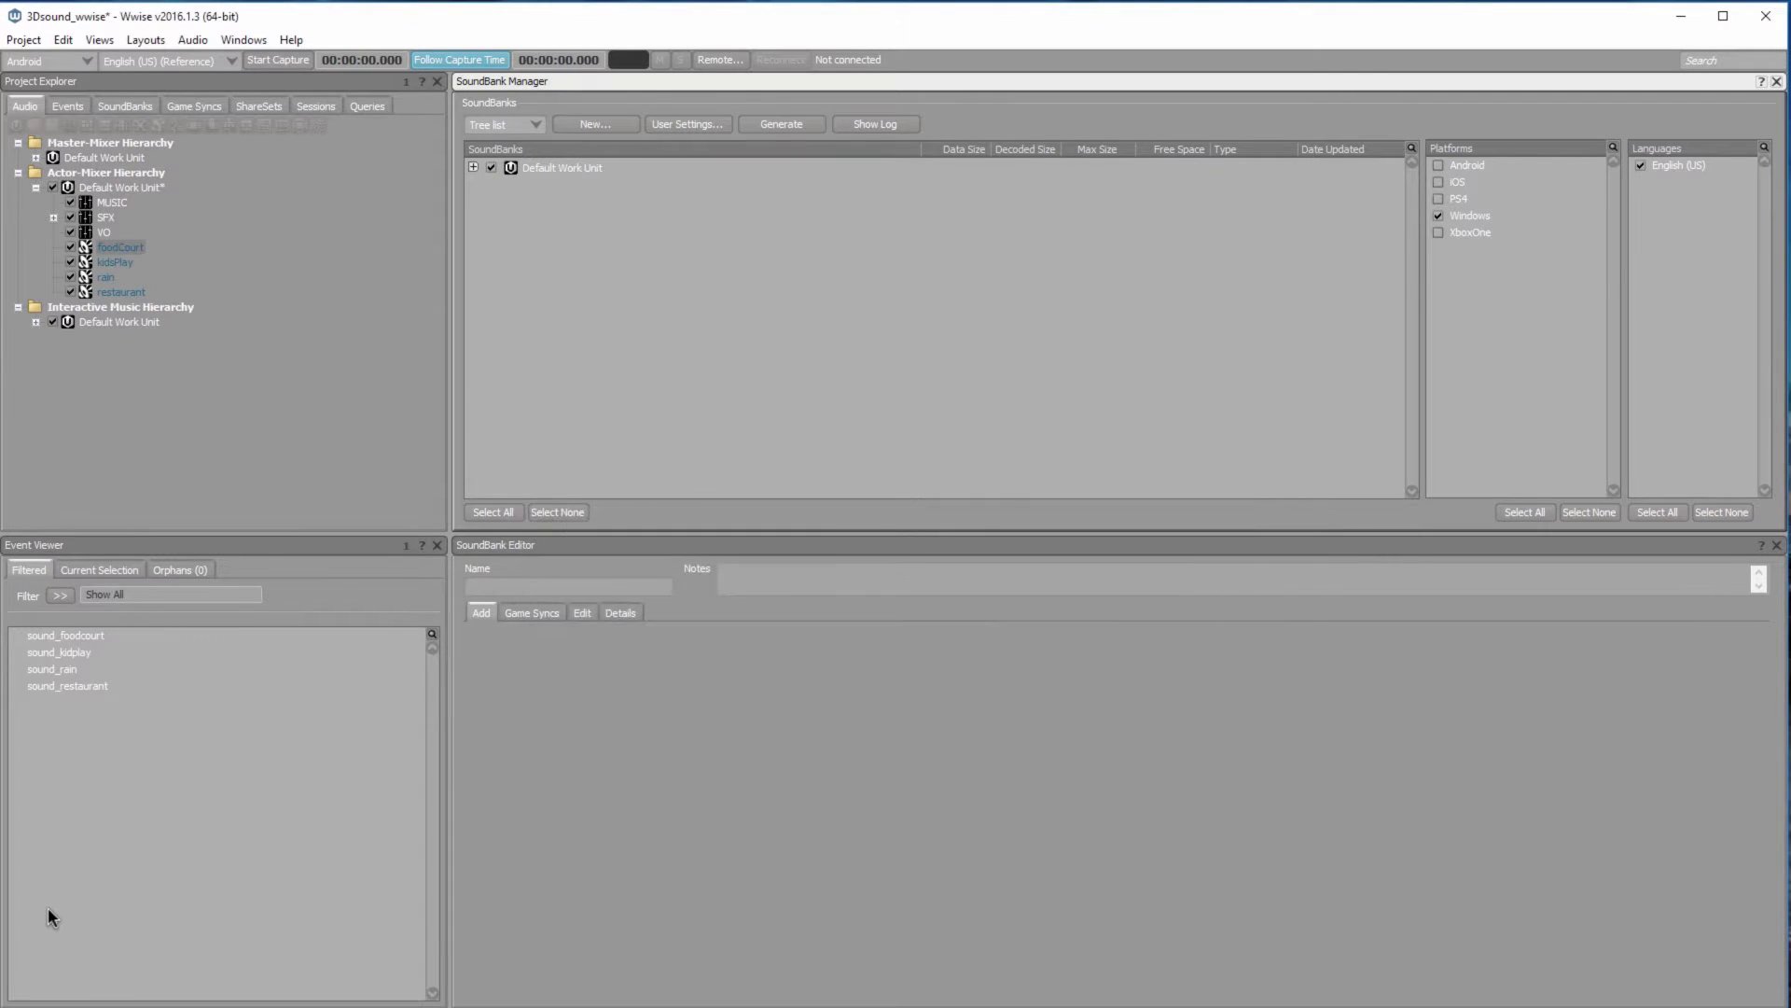
{"action": "left_click", "coordinate": [23, 39]}
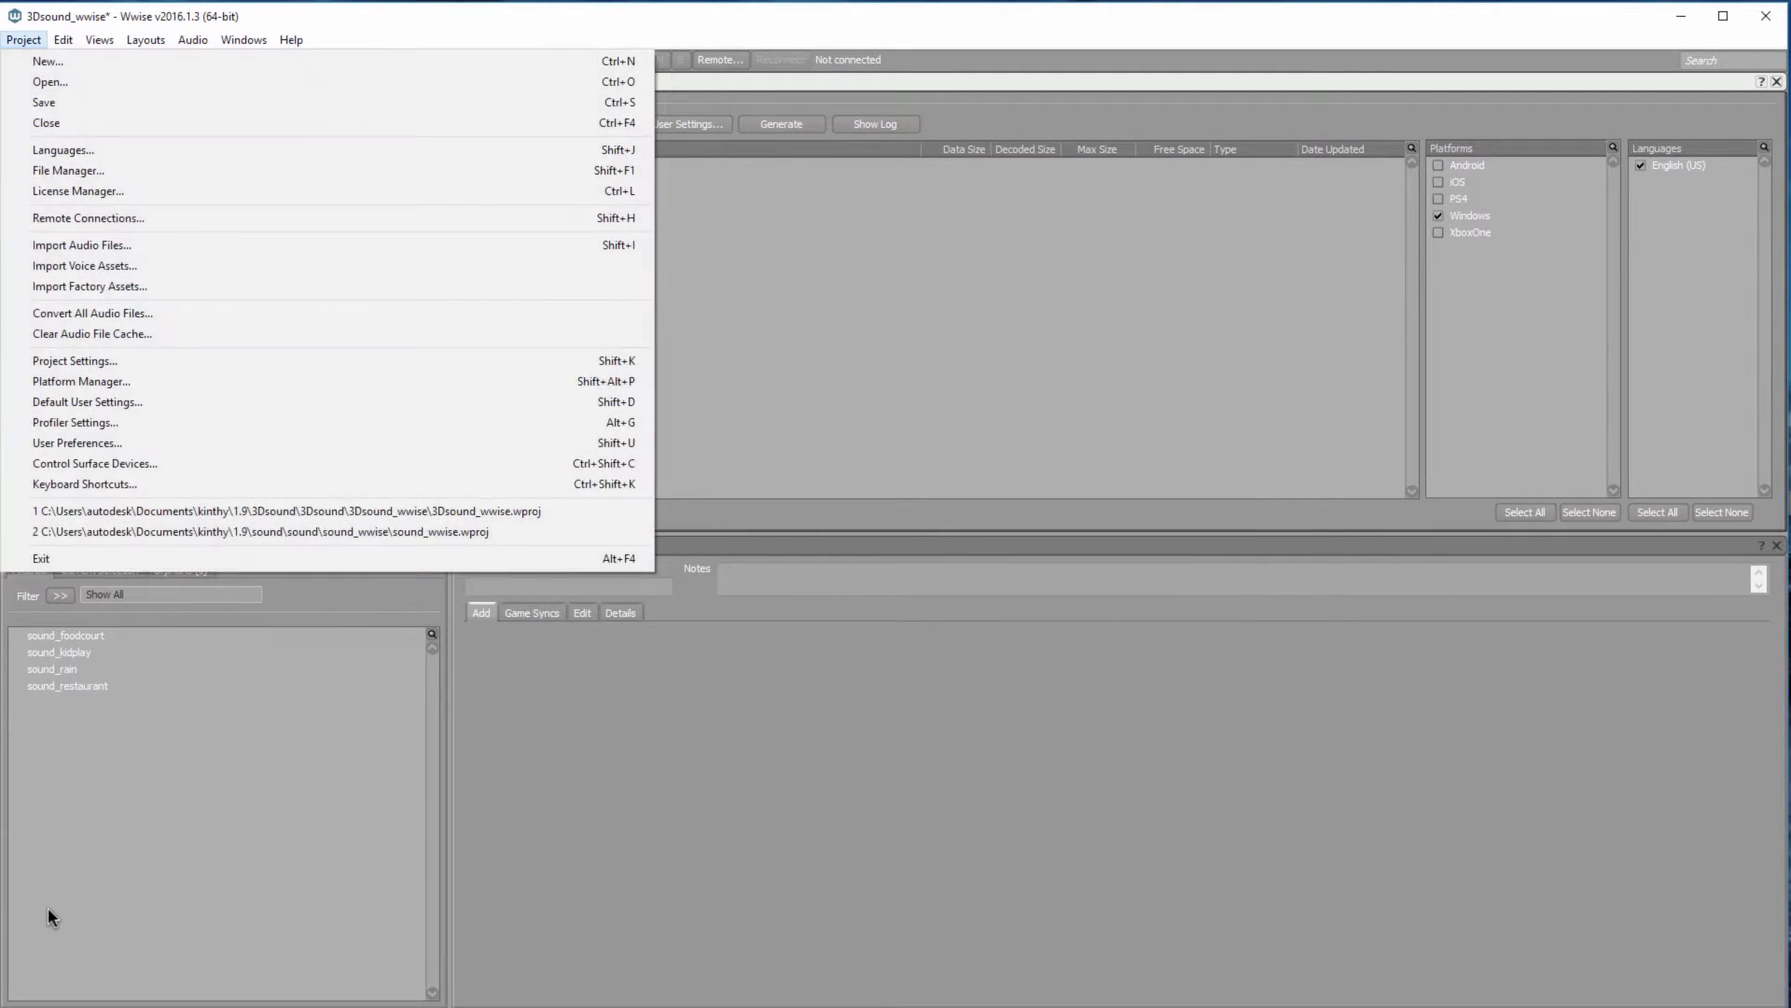
{"action": "left_click", "coordinate": [42, 103]}
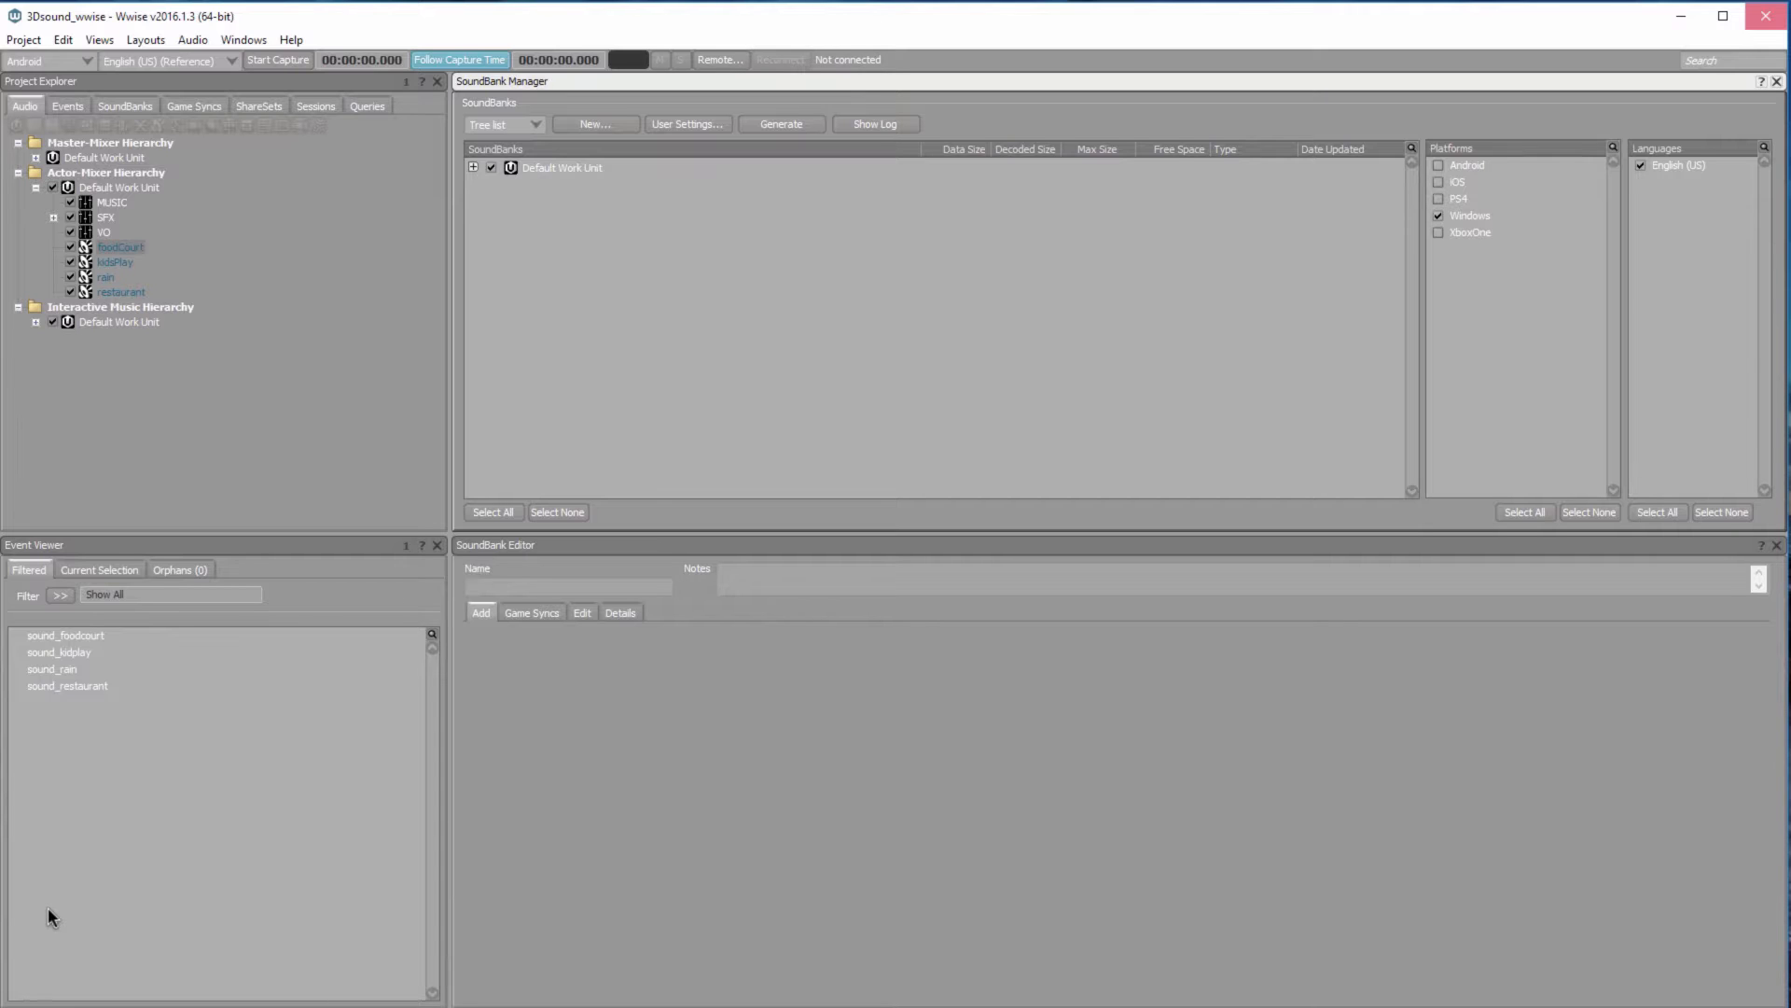
{"action": "left_click", "coordinate": [1766, 16]}
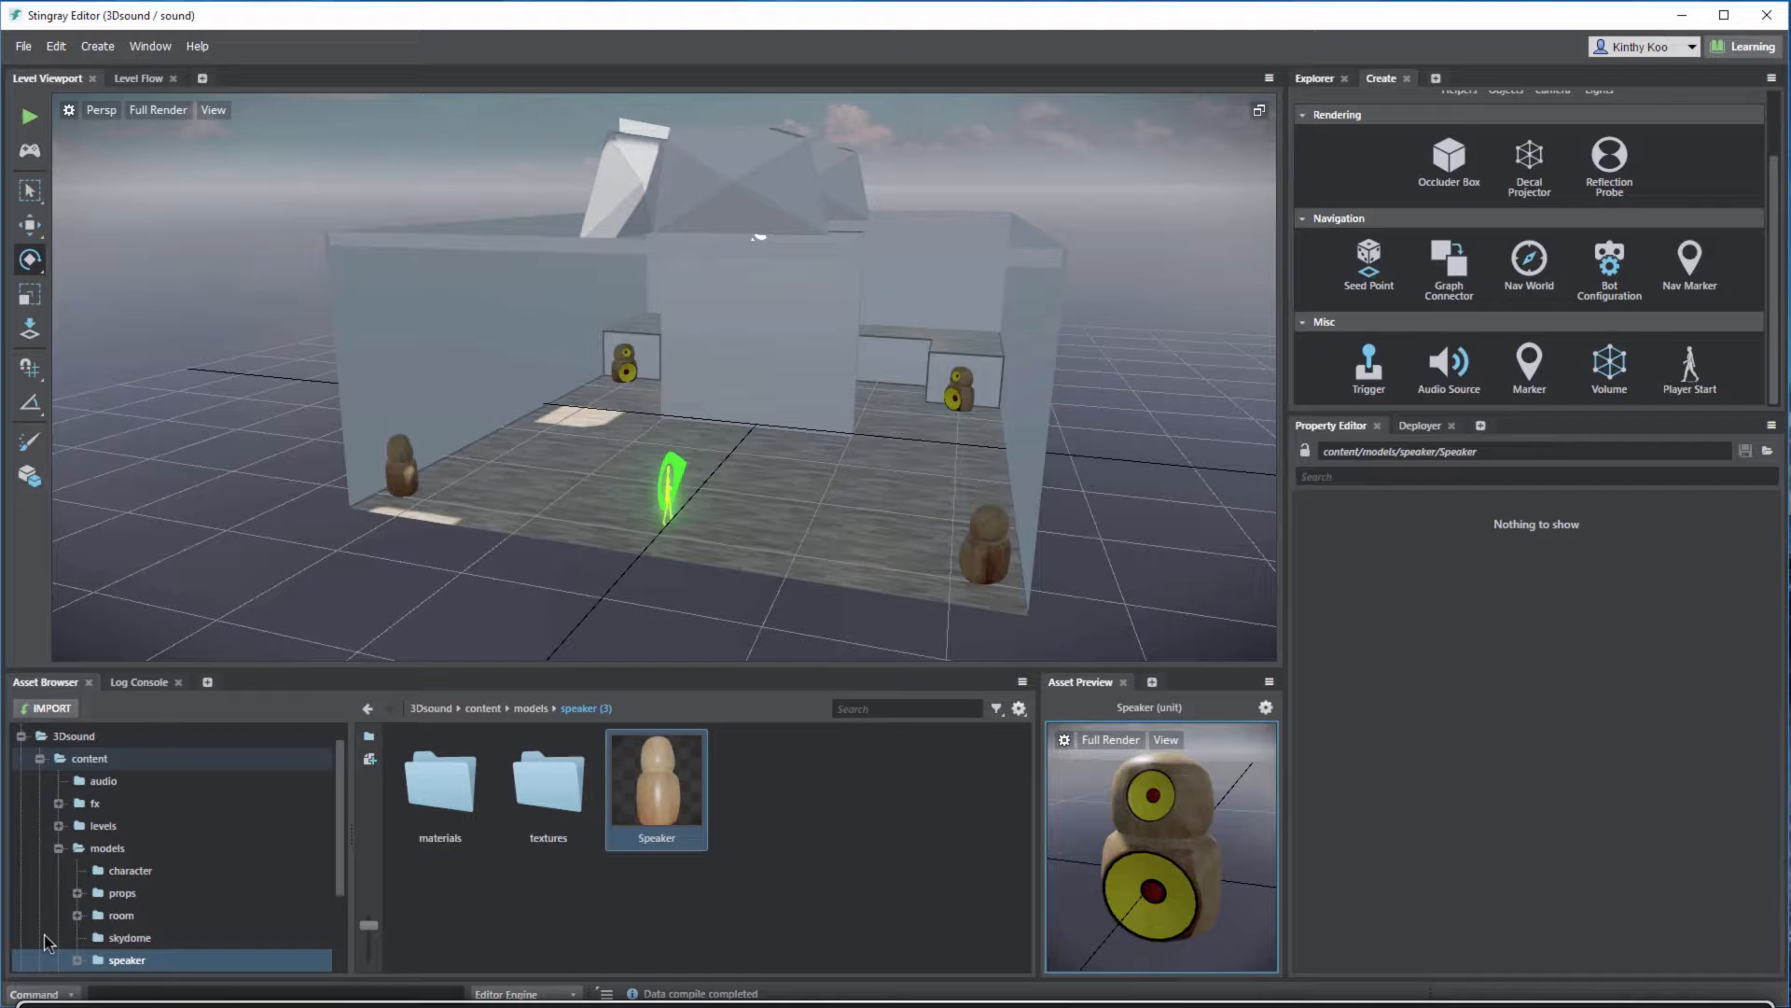
In the Stingray Editor, open the default sound bank from content/audio and preview its sound_foodcourt event
{"action": "left_click", "coordinate": [90, 759]}
{"action": "left_click", "coordinate": [103, 781]}
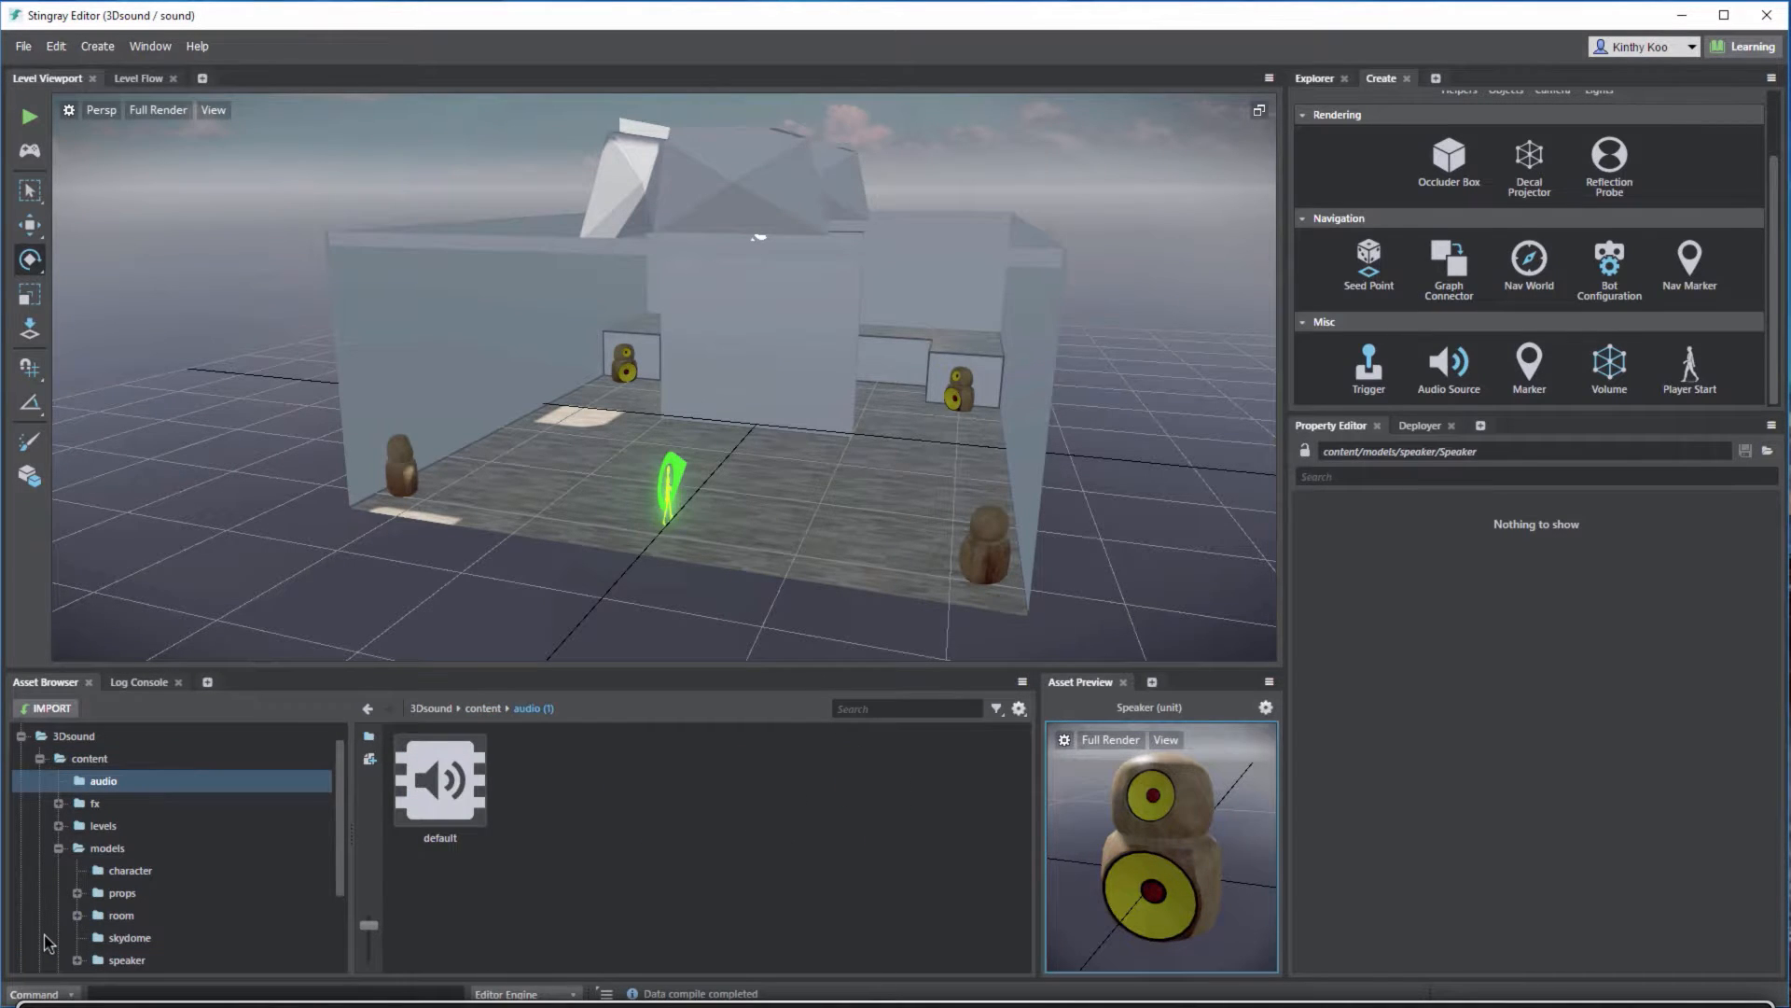
{"action": "left_click", "coordinate": [440, 789]}
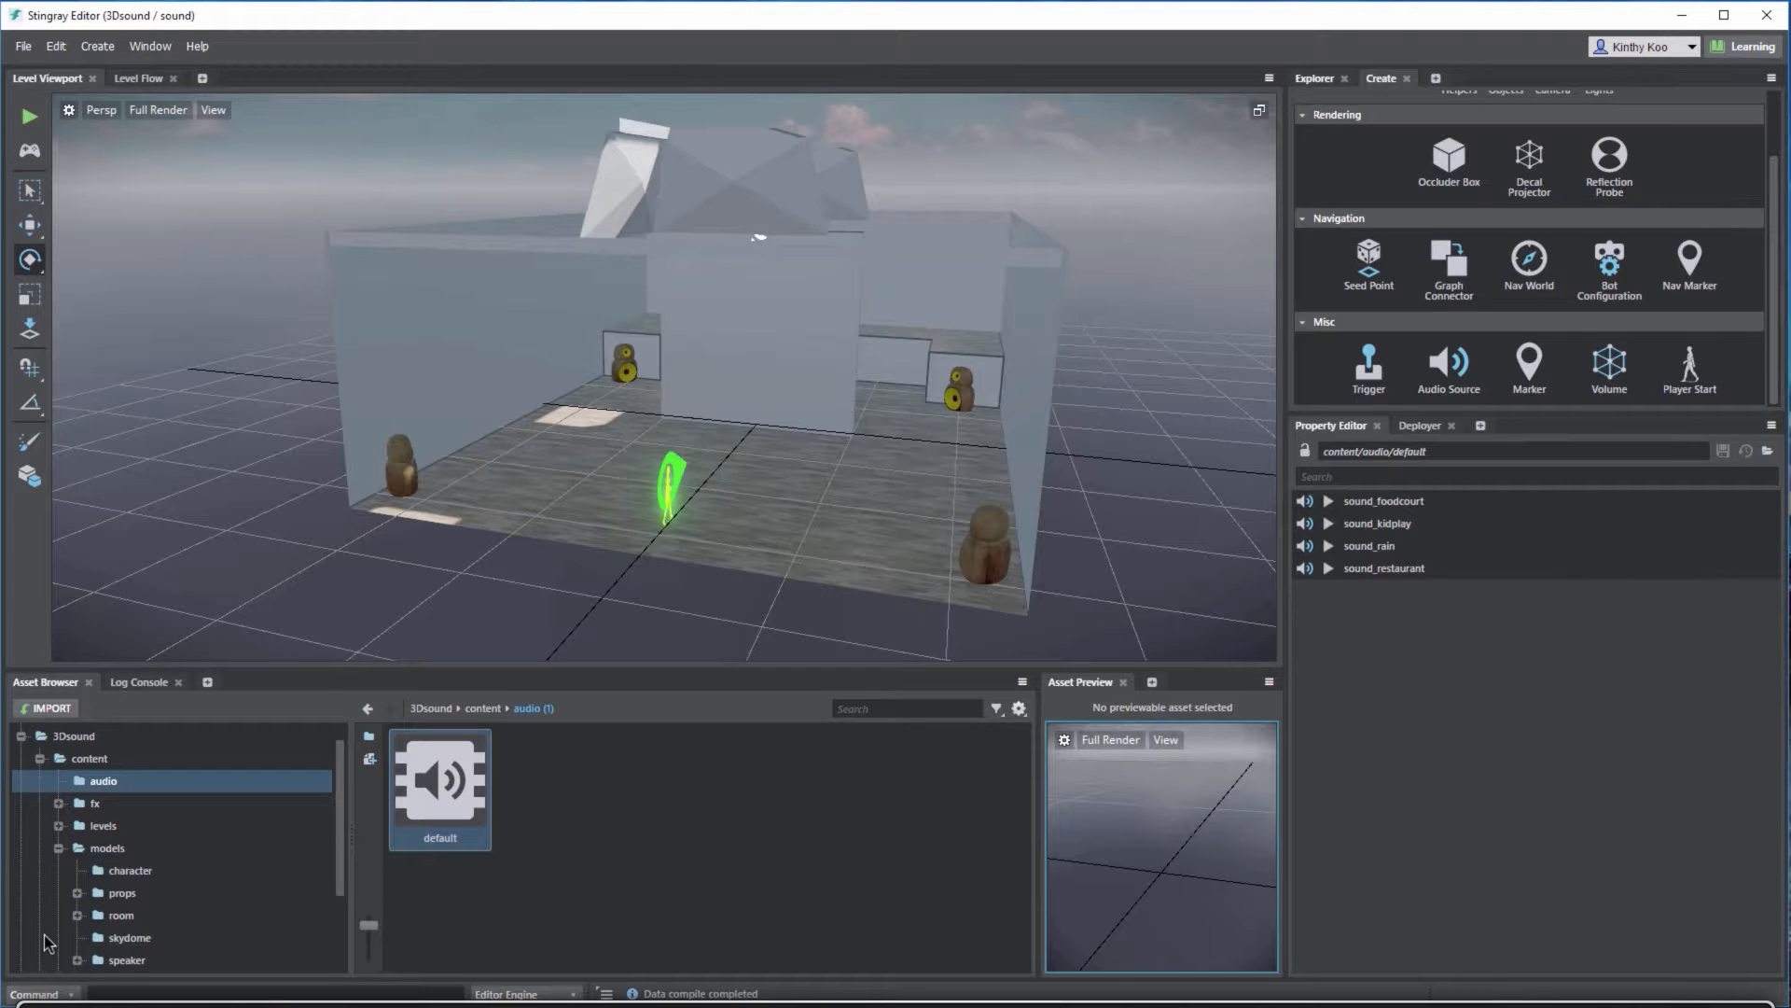
{"action": "left_click", "coordinate": [1327, 501]}
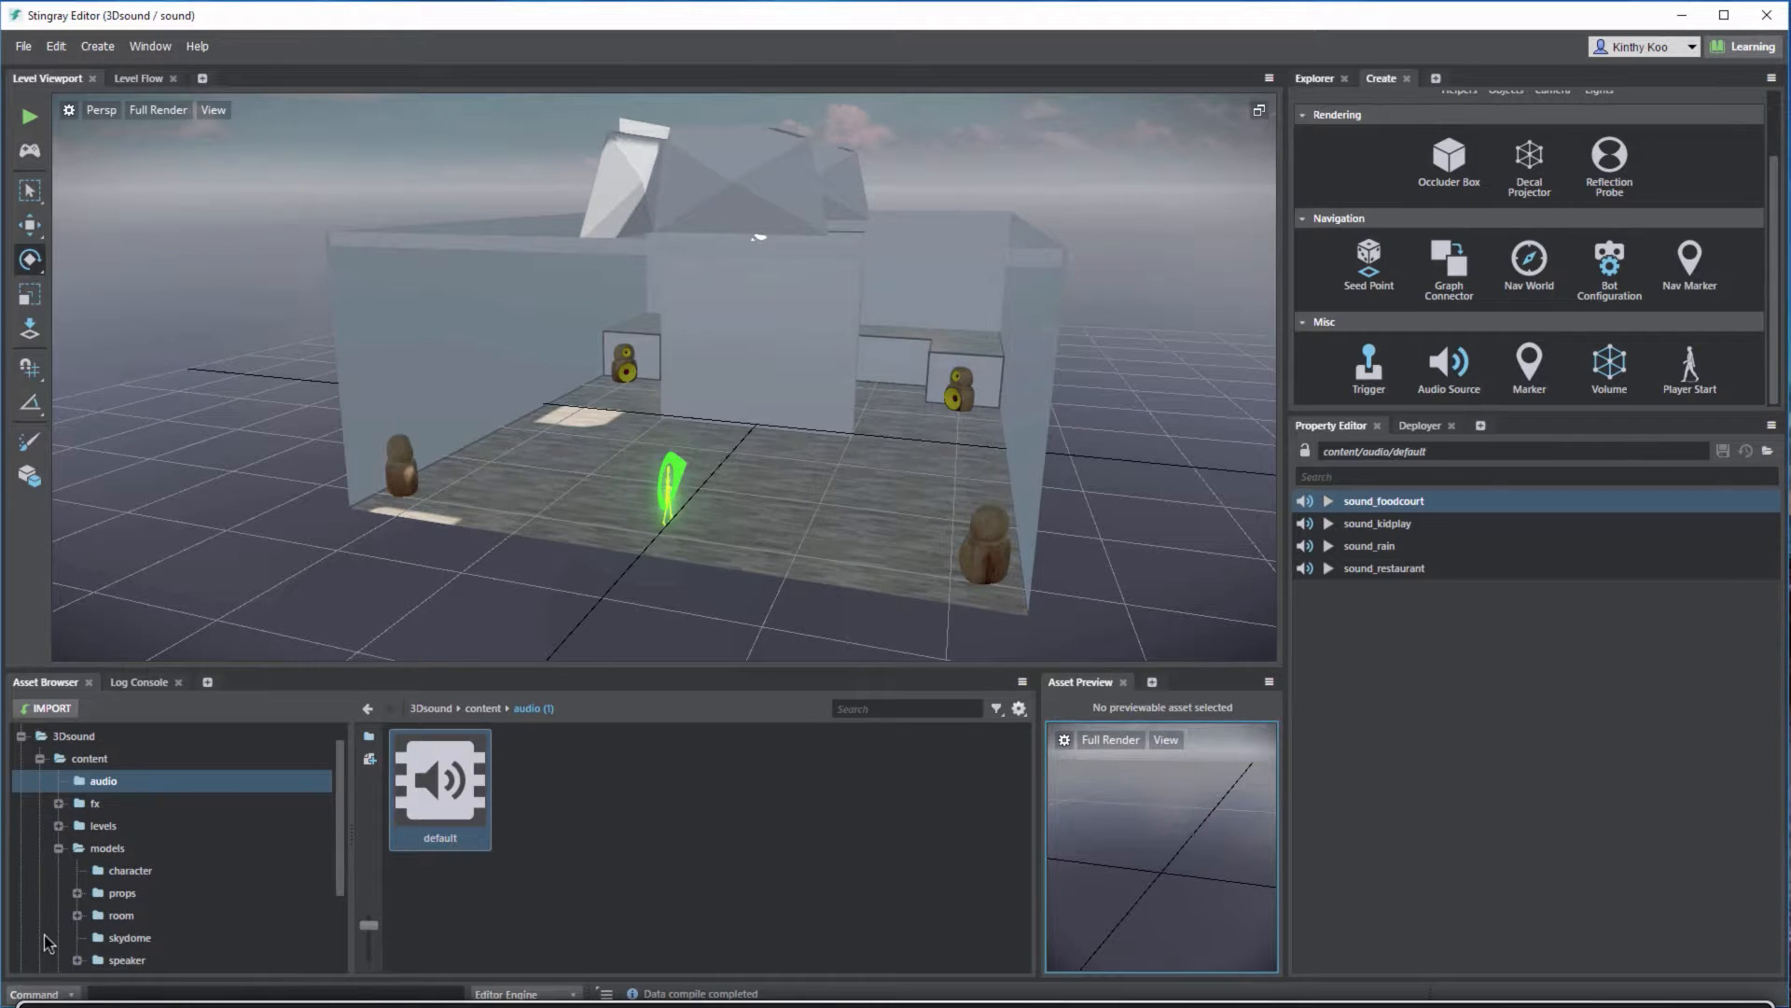
Place the sound_foodcourt event in the level at the speaker near X 5.24, Y -7.47, Z 0.12
{"action": "mouse_move", "coordinate": [664, 377]}
{"action": "right_mouse_down"}
{"action": "mouse_move", "coordinate": [914, 373]}
{"action": "mouse_move", "coordinate": [1007, 411]}
{"action": "mouse_move", "coordinate": [1087, 409]}
{"action": "right_mouse_up"}
{"action": "key", "text": "a"}
{"action": "key", "text": "w"}
{"action": "key", "text": "d"}
{"action": "key", "text": "a"}
{"action": "key", "text": "w"}
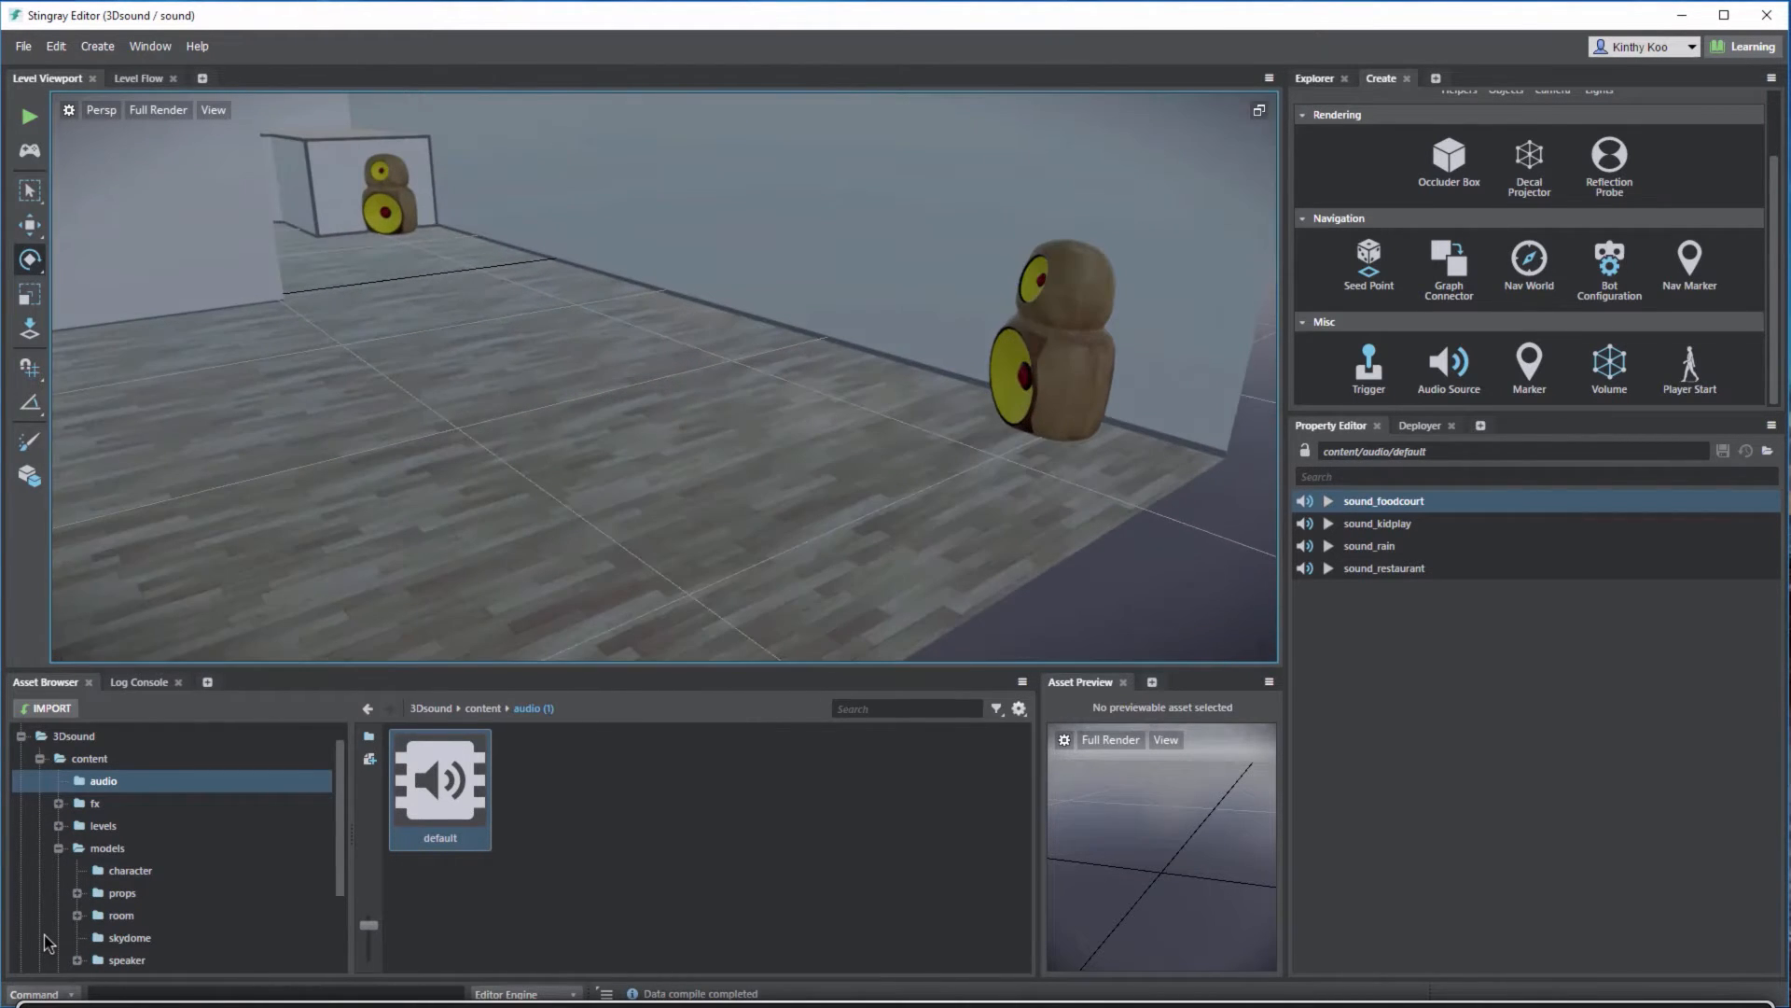
{"action": "key", "text": "d"}
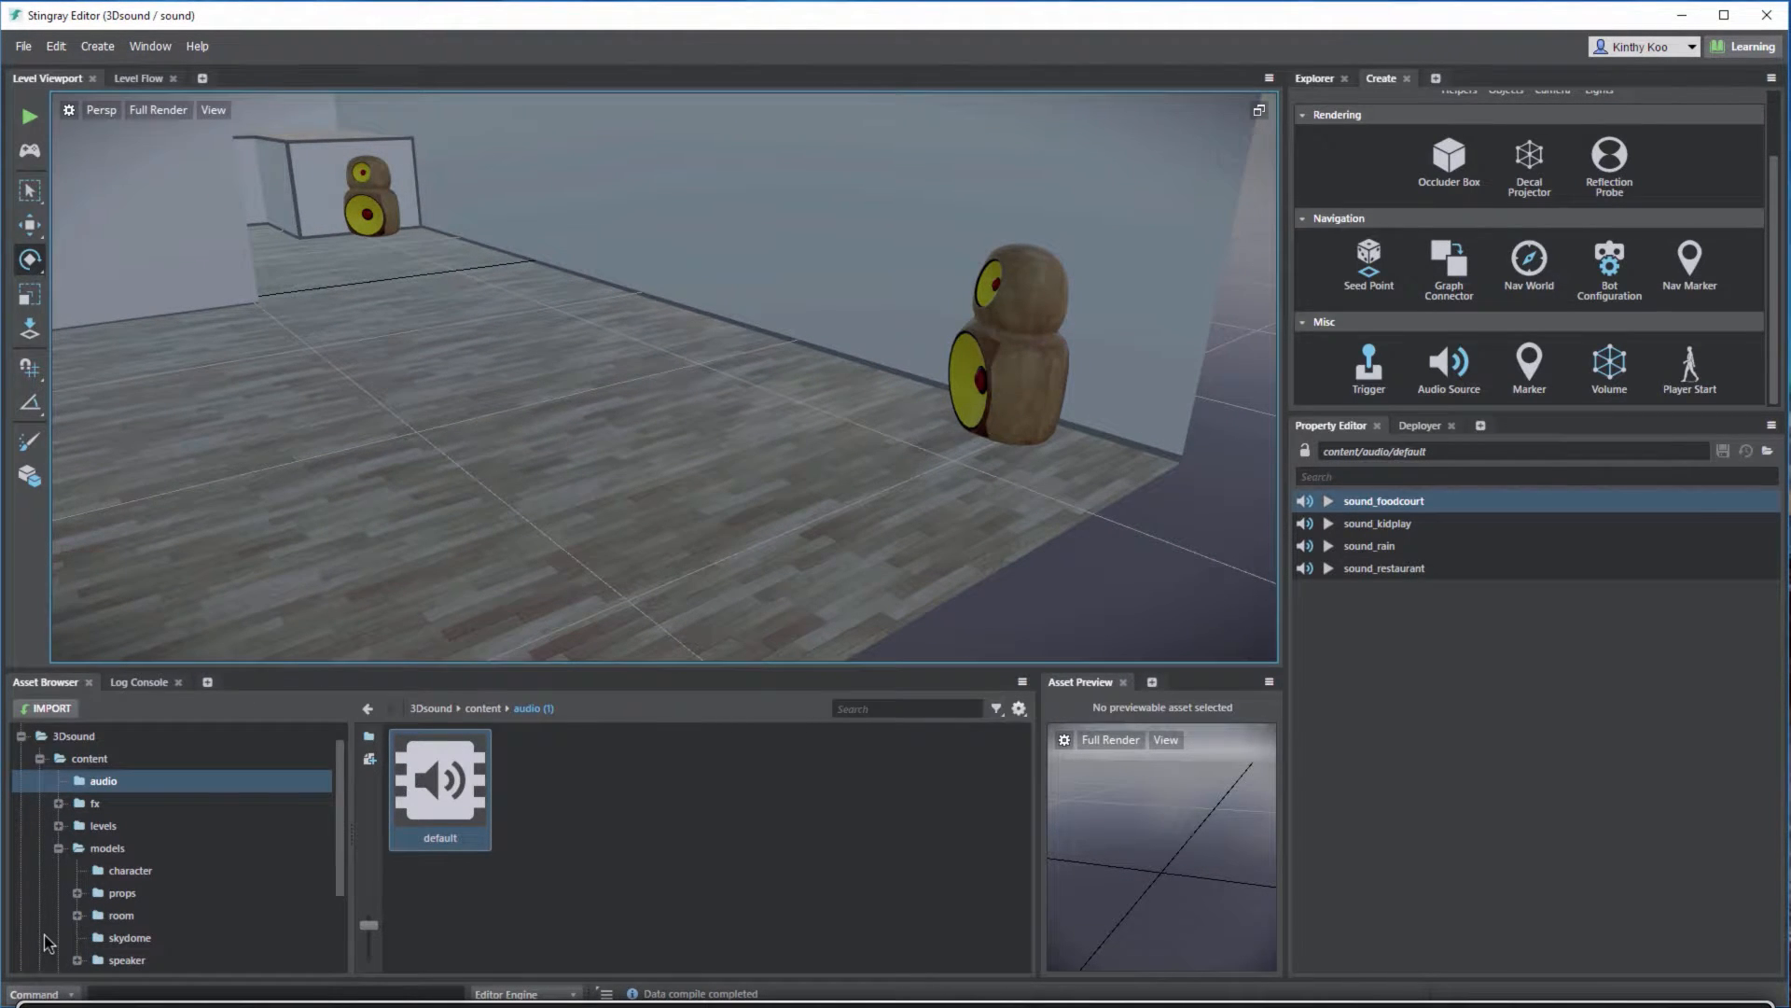
{"action": "mouse_move", "coordinate": [1384, 501]}
{"action": "left_mouse_down"}
{"action": "mouse_move", "coordinate": [1075, 512]}
{"action": "mouse_move", "coordinate": [987, 432]}
{"action": "mouse_move", "coordinate": [1023, 416]}
{"action": "mouse_move", "coordinate": [1497, 567]}
{"action": "mouse_move", "coordinate": [1622, 661]}
{"action": "left_mouse_up"}
{"action": "key", "text": "w"}
{"action": "mouse_move", "coordinate": [919, 375]}
{"action": "right_mouse_down"}
{"action": "mouse_move", "coordinate": [747, 347]}
{"action": "mouse_move", "coordinate": [873, 359]}
{"action": "mouse_move", "coordinate": [853, 367]}
{"action": "right_mouse_up"}
{"action": "key", "text": "a"}
{"action": "key", "text": "w"}
{"action": "mouse_move", "coordinate": [1383, 501]}
{"action": "left_mouse_down"}
{"action": "mouse_move", "coordinate": [1325, 501]}
{"action": "mouse_move", "coordinate": [858, 301]}
{"action": "mouse_move", "coordinate": [874, 311]}
{"action": "left_mouse_up"}
Reopen the default bank's events and place sound_kidplay at the speaker near X -5.27, Y -7.41, Z 0
{"action": "key", "text": "f"}
{"action": "left_click_drag", "start_coordinate": [709, 392], "coordinate": [989, 367], "text": "alt"}
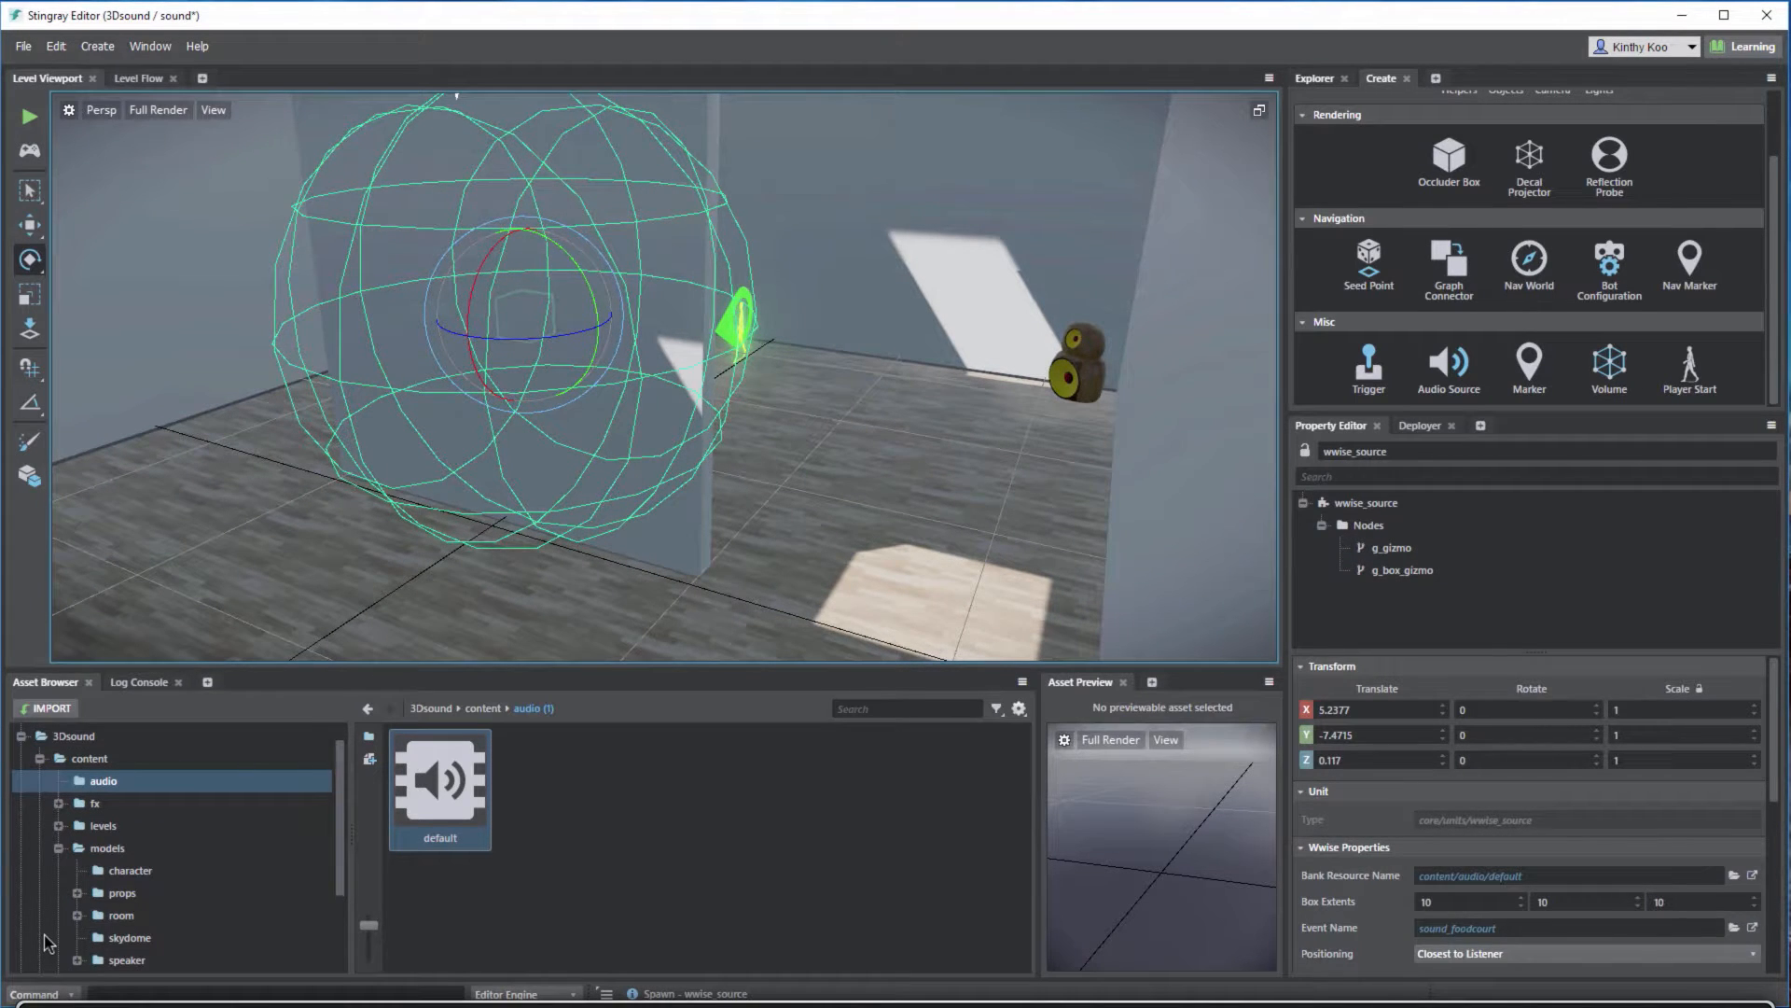
{"action": "left_click", "coordinate": [440, 784]}
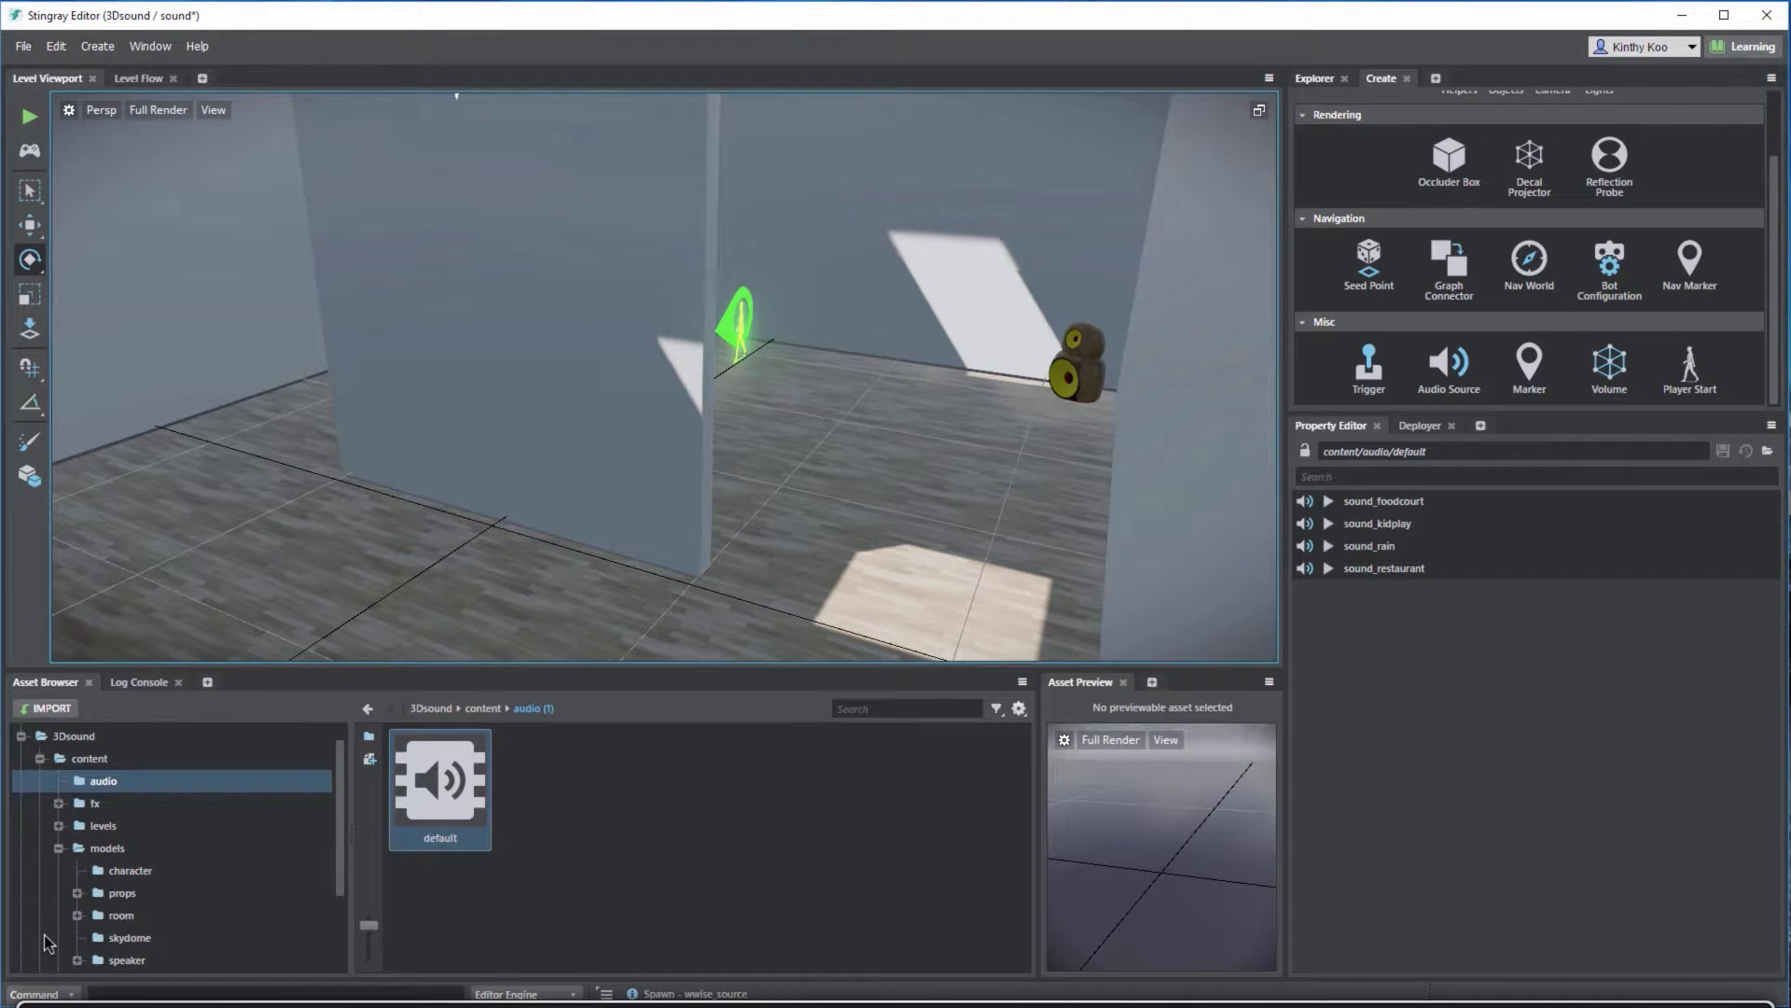
{"action": "mouse_move", "coordinate": [654, 373]}
{"action": "left_mouse_down", "text": "alt"}
{"action": "mouse_move", "coordinate": [746, 382]}
{"action": "mouse_move", "coordinate": [629, 403]}
{"action": "left_mouse_up", "text": "alt"}
{"action": "scroll", "coordinate": [653, 383], "scroll_direction": "up", "scroll_amount": 4}
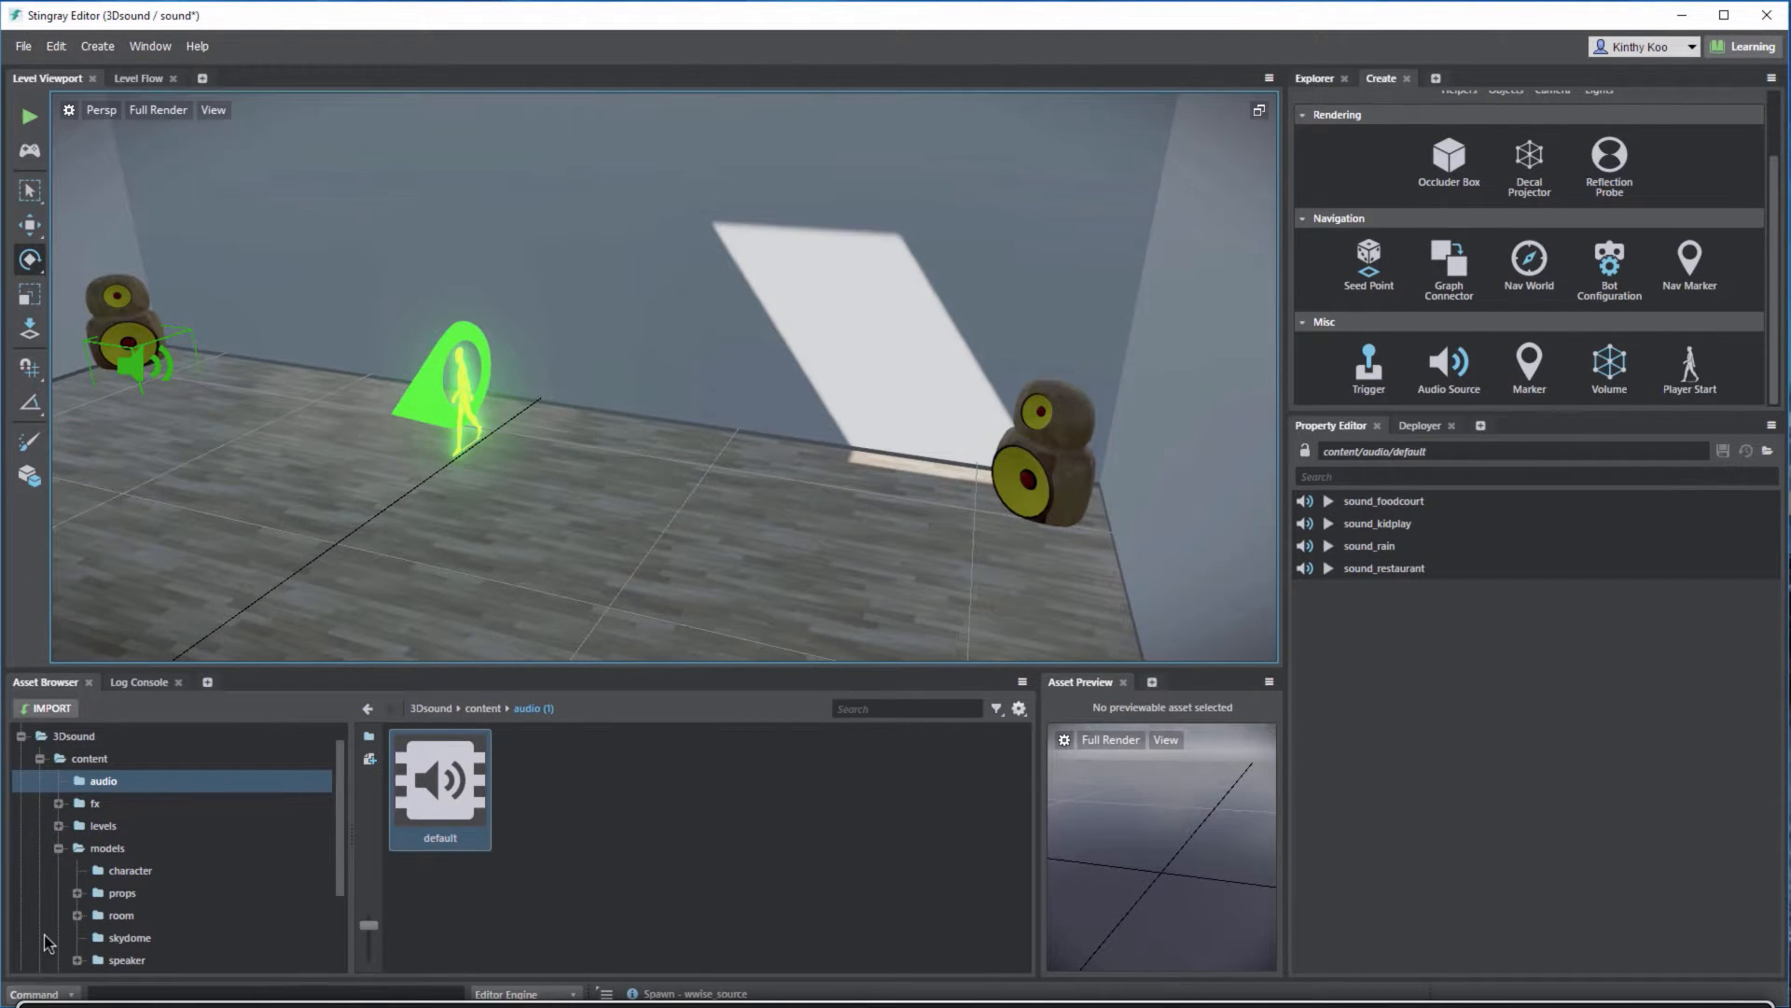
{"action": "left_click_drag", "start_coordinate": [1377, 523], "coordinate": [1016, 521]}
Reopen the default bank's events and place sound_rain at the speaker near X -5.13, Y 2.83, Z 0
{"action": "key", "text": "f"}
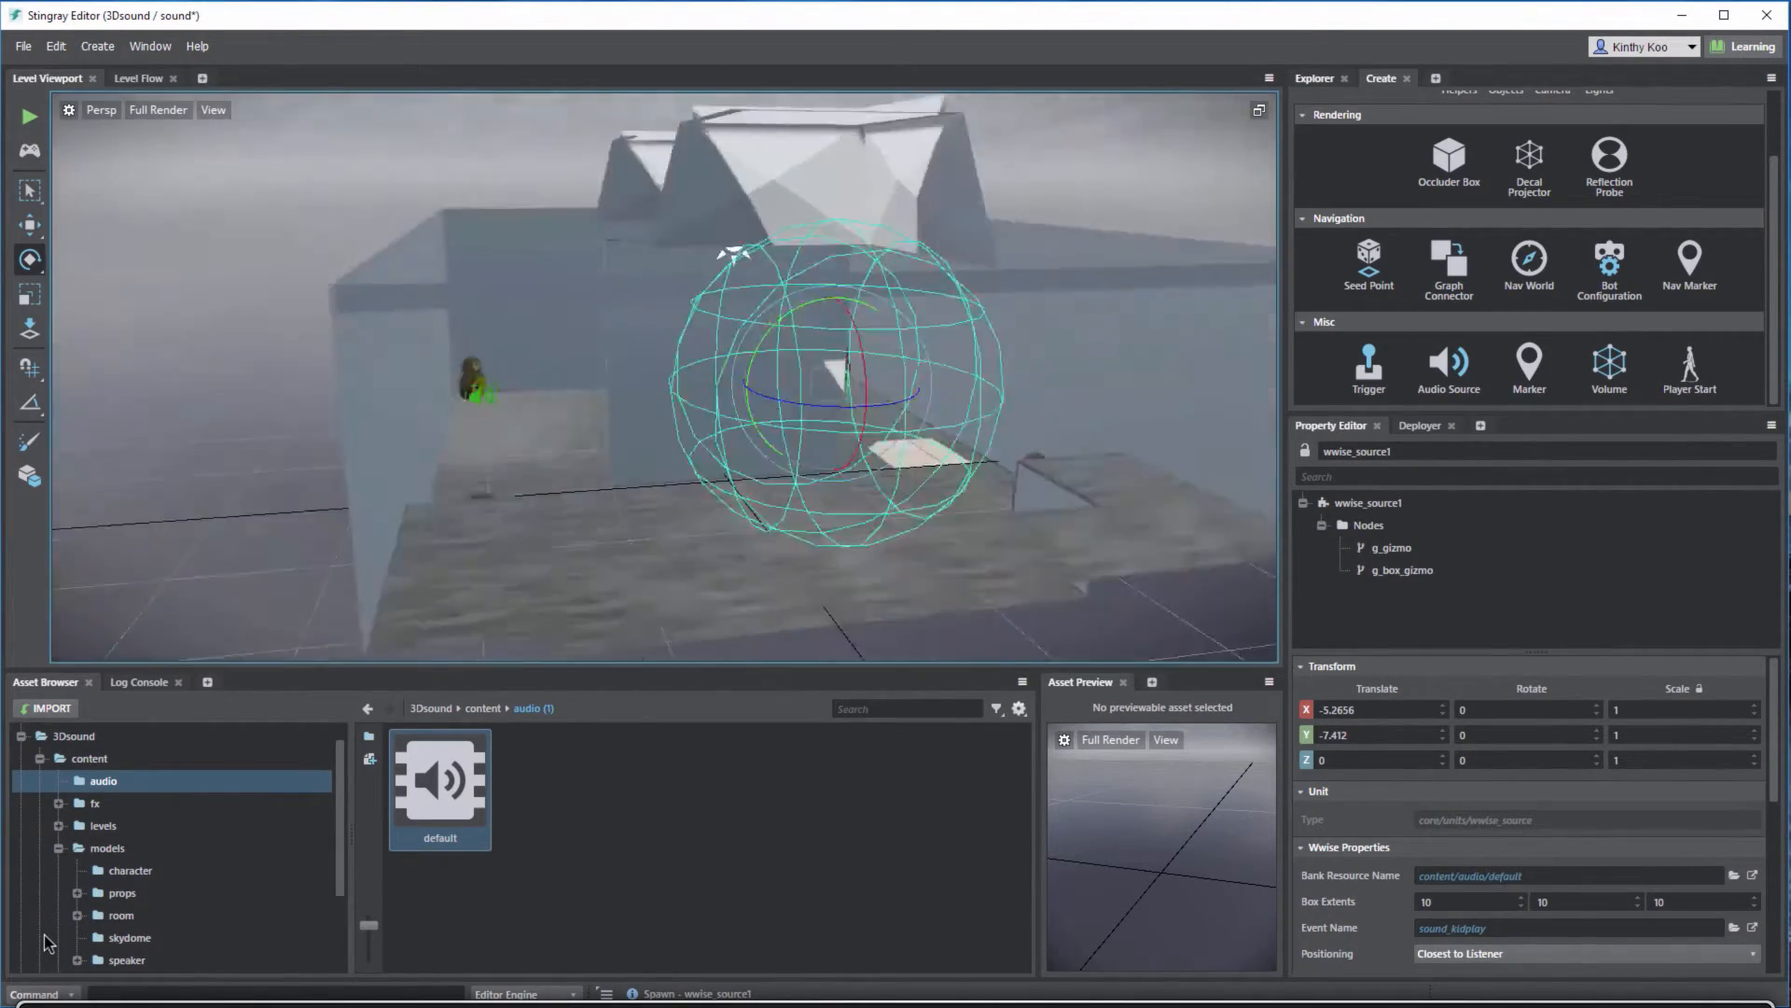
{"action": "mouse_move", "coordinate": [840, 382]}
{"action": "left_mouse_down", "text": "alt"}
{"action": "mouse_move", "coordinate": [691, 383]}
{"action": "mouse_move", "coordinate": [597, 345]}
{"action": "left_mouse_up", "text": "alt"}
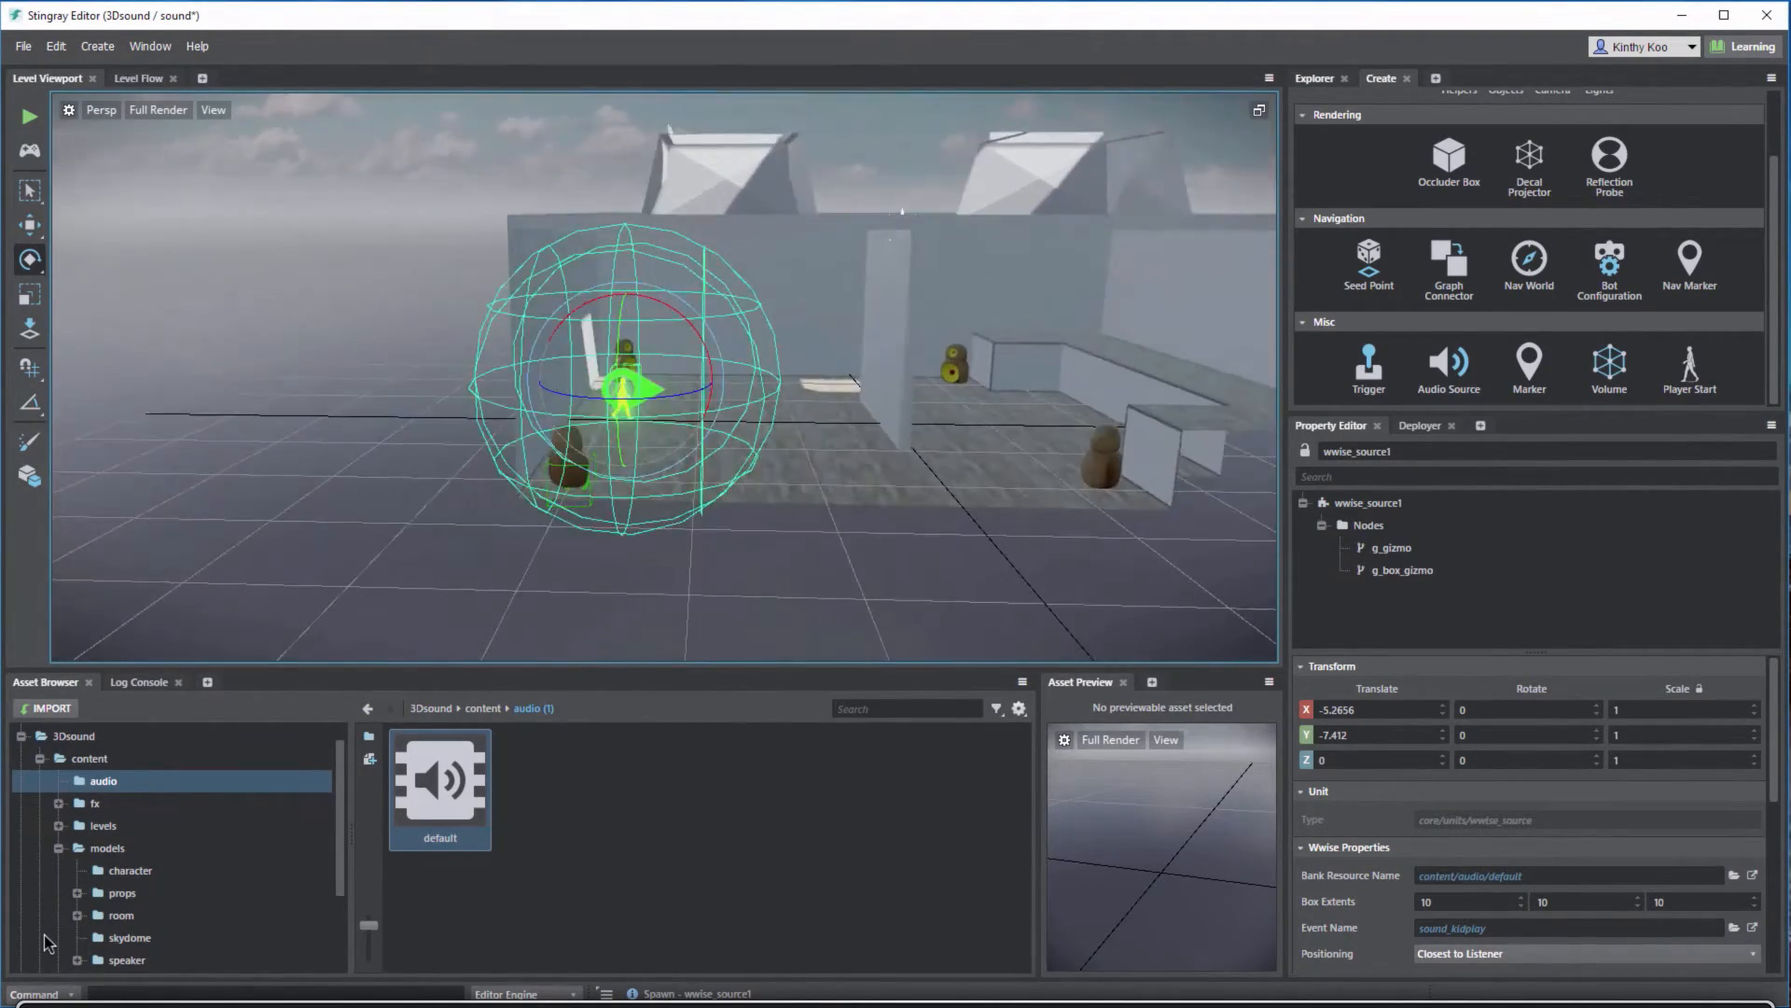
{"action": "scroll", "coordinate": [653, 383], "scroll_direction": "up", "scroll_amount": 4}
{"action": "middle_click_drag", "start_coordinate": [839, 383], "coordinate": [578, 364], "text": "alt"}
{"action": "scroll", "coordinate": [653, 383], "scroll_direction": "up", "scroll_amount": 5}
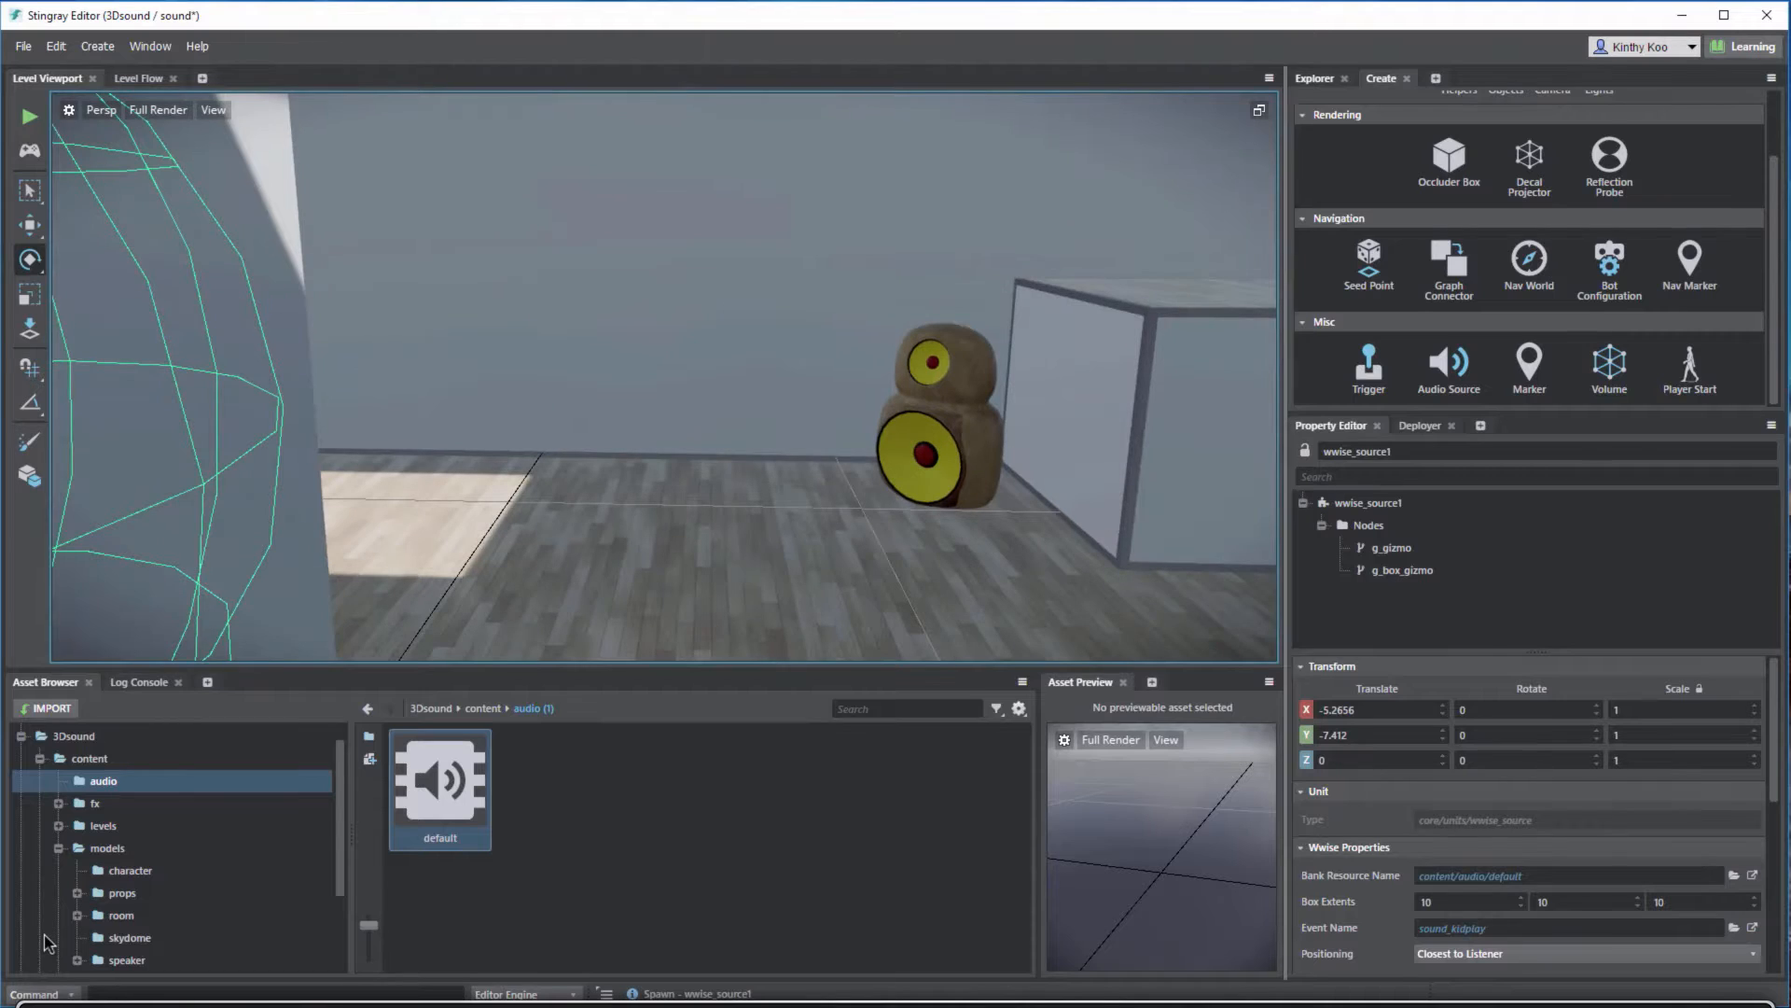
{"action": "left_click", "coordinate": [441, 789]}
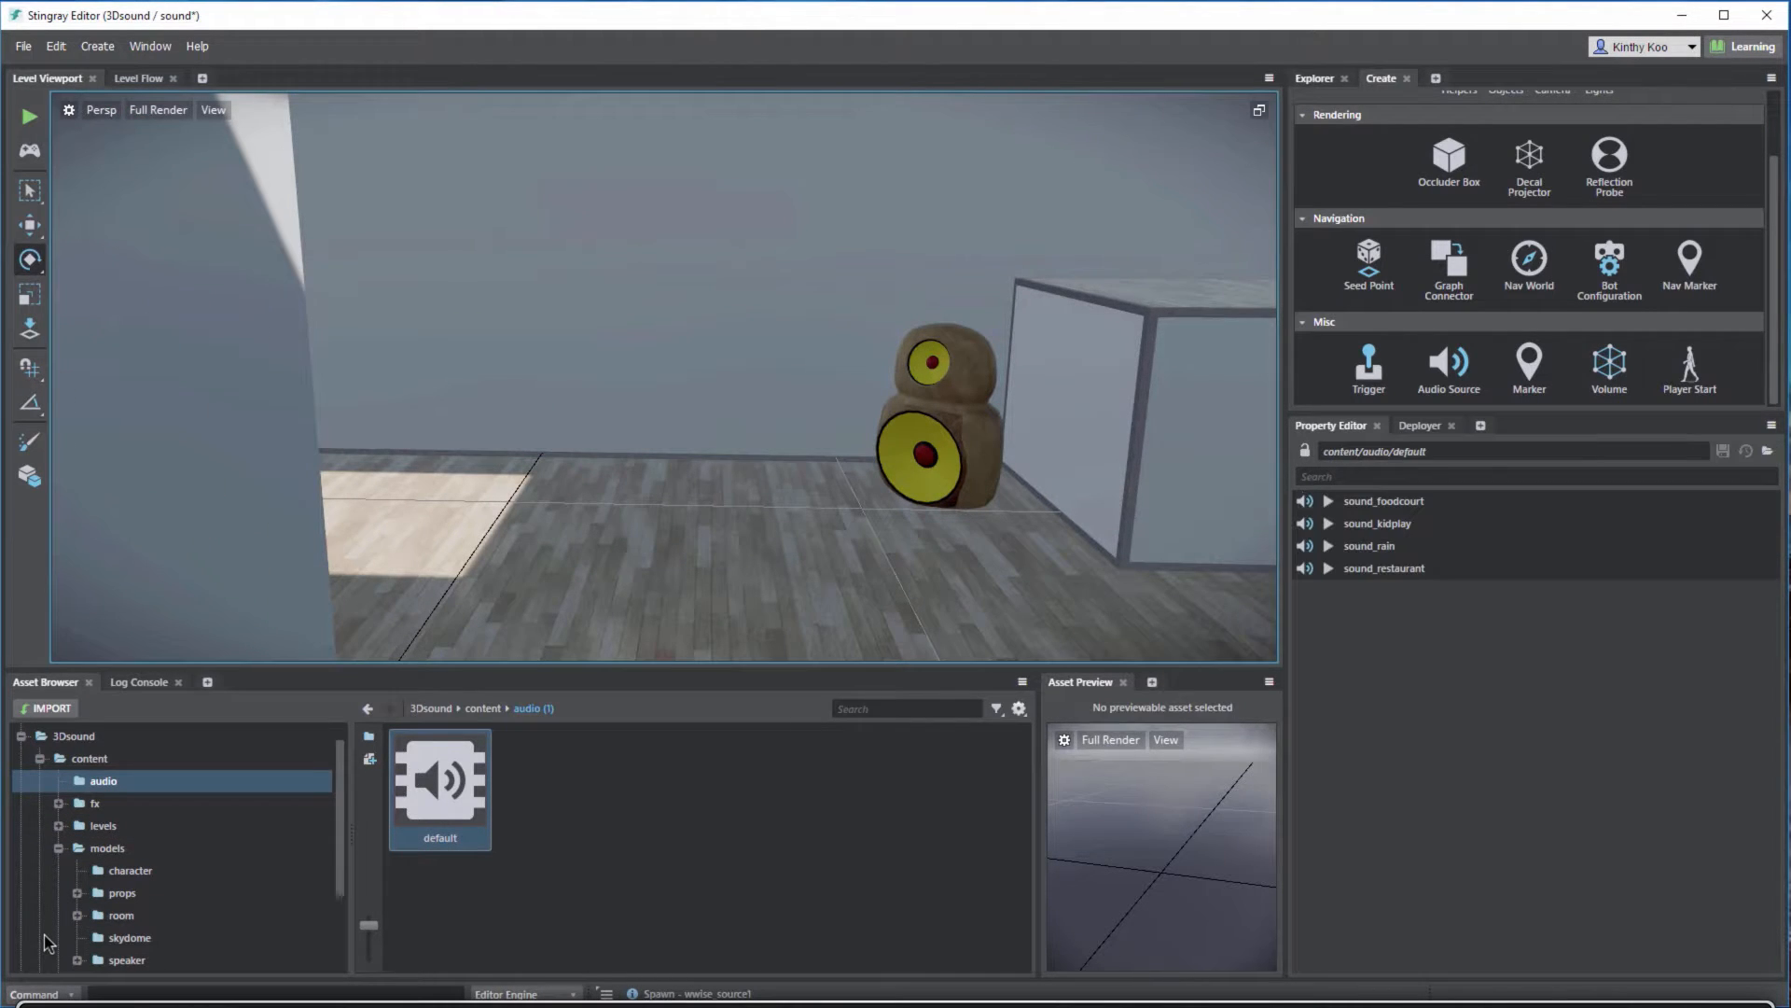
{"action": "left_click_drag", "start_coordinate": [1370, 546], "coordinate": [913, 504]}
Bring back the default bank's events and place sound_restaurant at the speaker near X 5.00, Y 2.95, Z 0
{"action": "scroll", "coordinate": [912, 504], "scroll_direction": "down", "scroll_amount": 6}
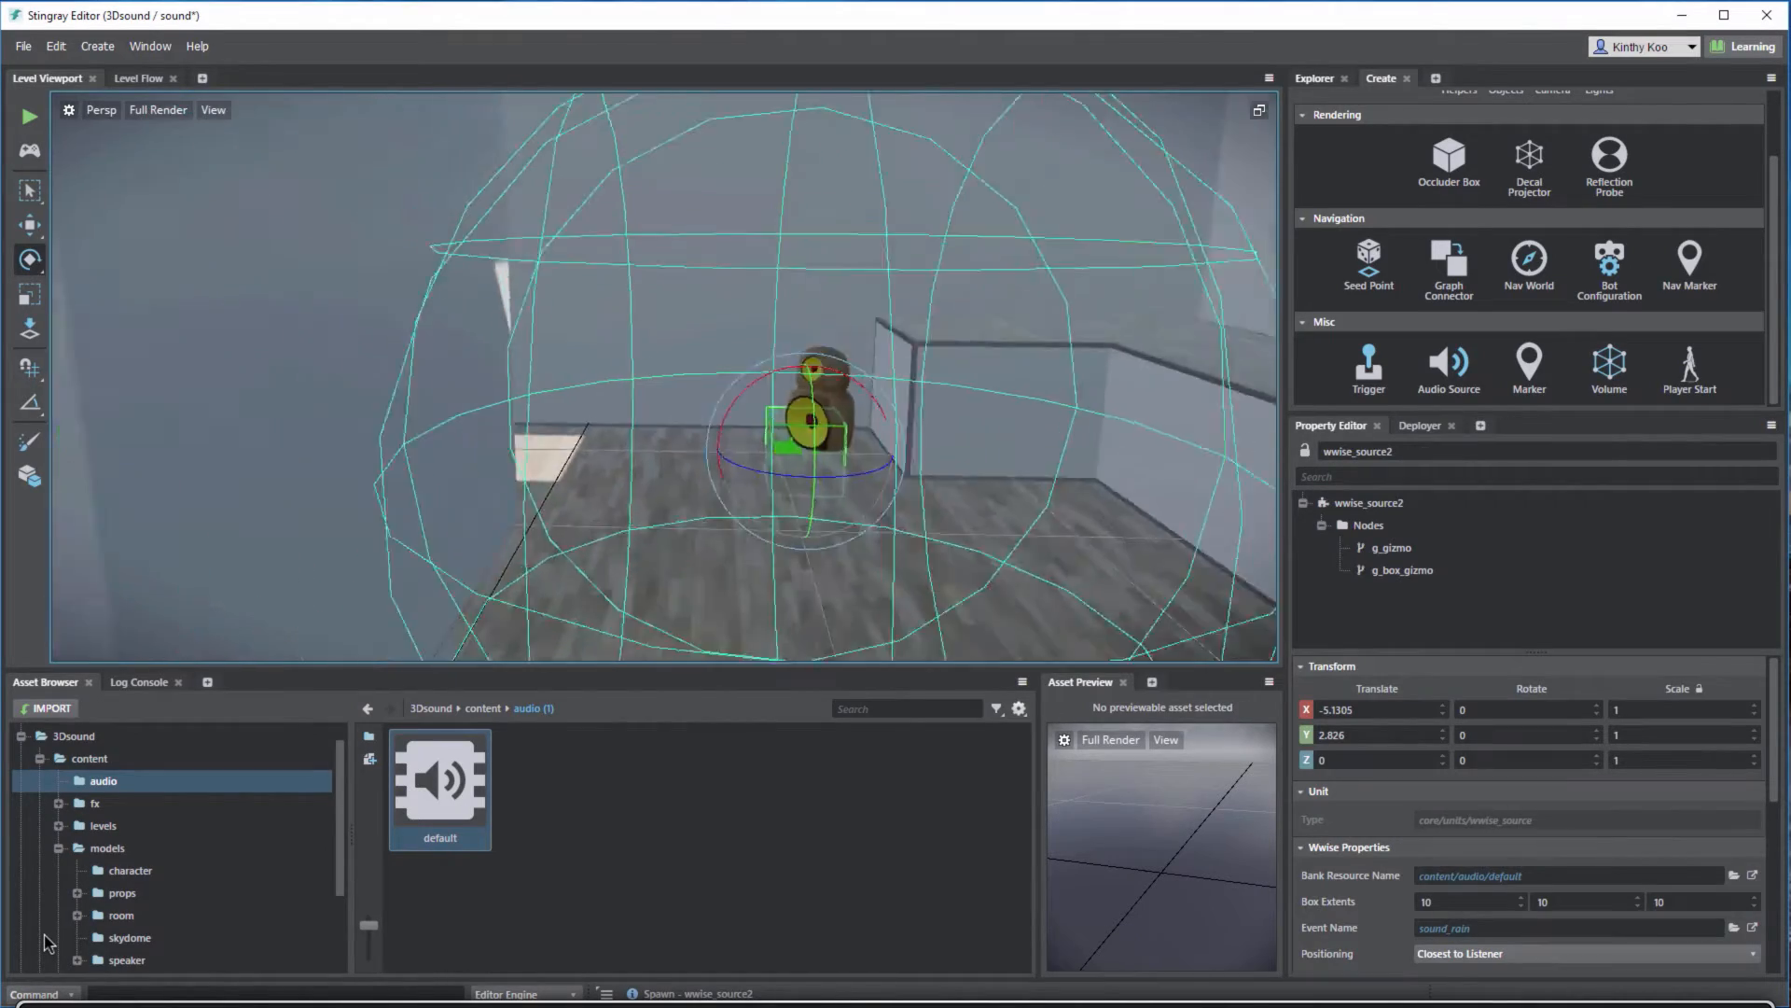
{"action": "left_click_drag", "start_coordinate": [747, 420], "coordinate": [980, 420], "text": "alt"}
{"action": "middle_click_drag", "start_coordinate": [839, 420], "coordinate": [598, 420], "text": "alt"}
{"action": "scroll", "coordinate": [727, 420], "scroll_direction": "up", "scroll_amount": 6}
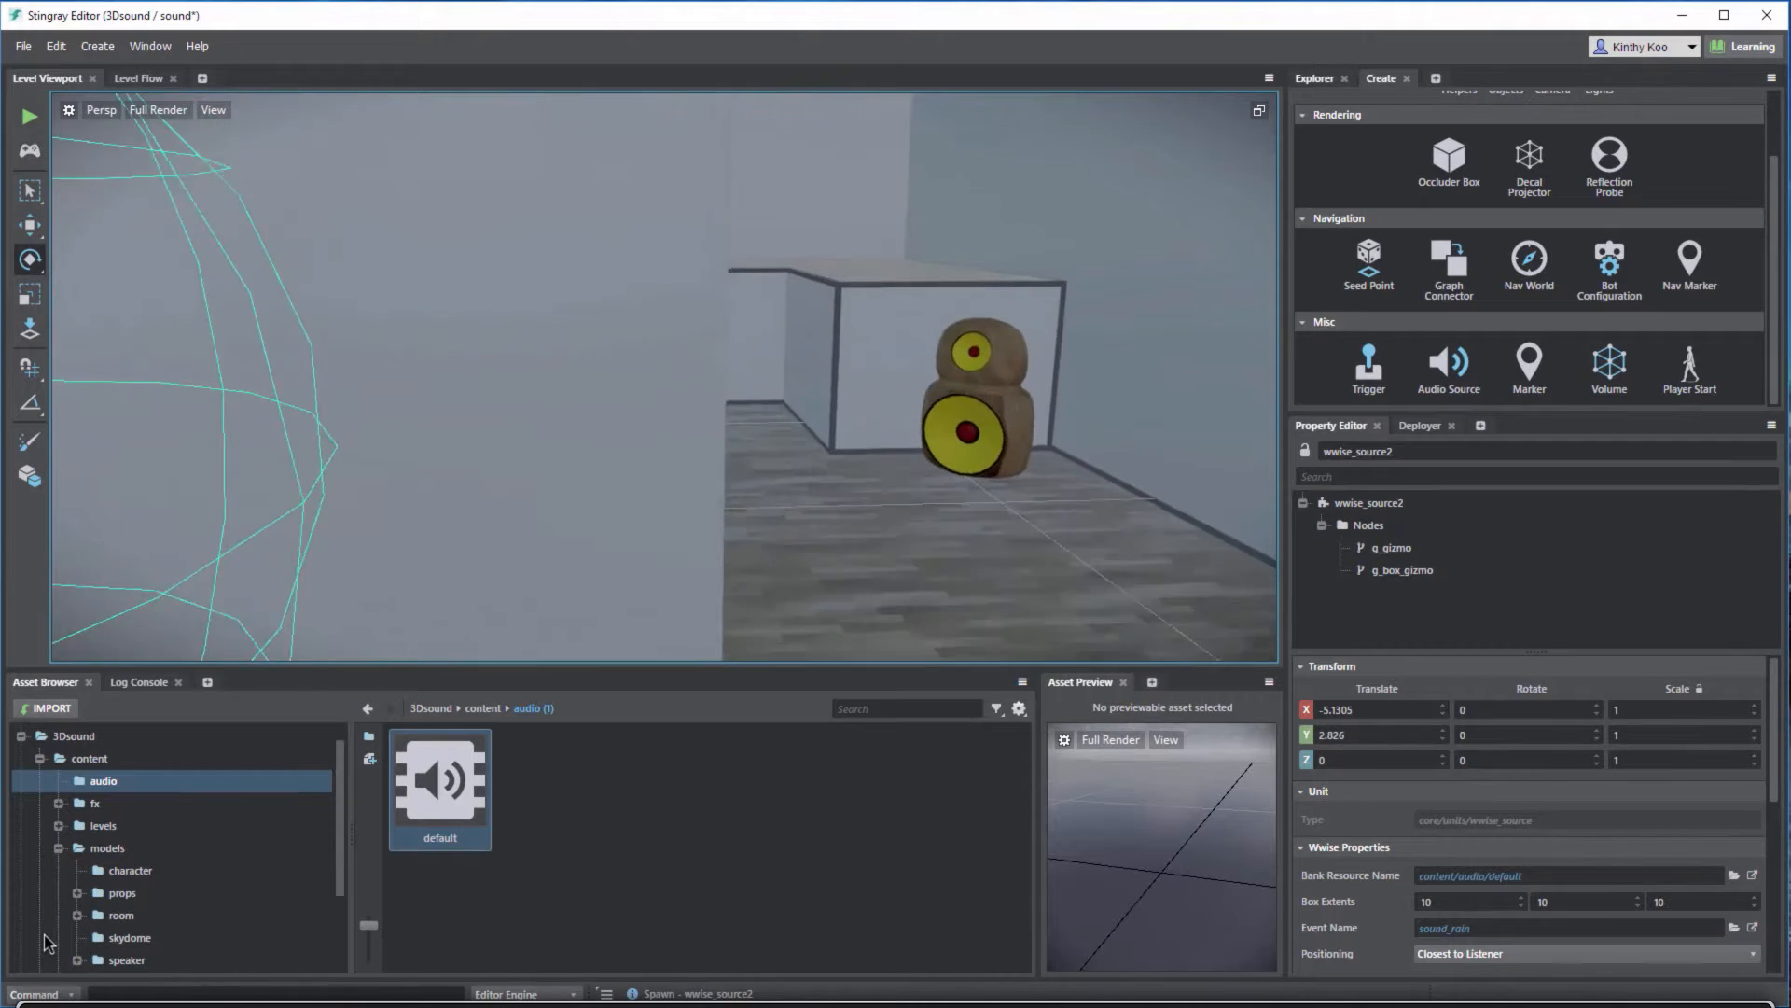
{"action": "scroll", "coordinate": [664, 378], "scroll_direction": "up", "scroll_amount": 2}
{"action": "scroll", "coordinate": [597, 420], "scroll_direction": "up", "scroll_amount": 1}
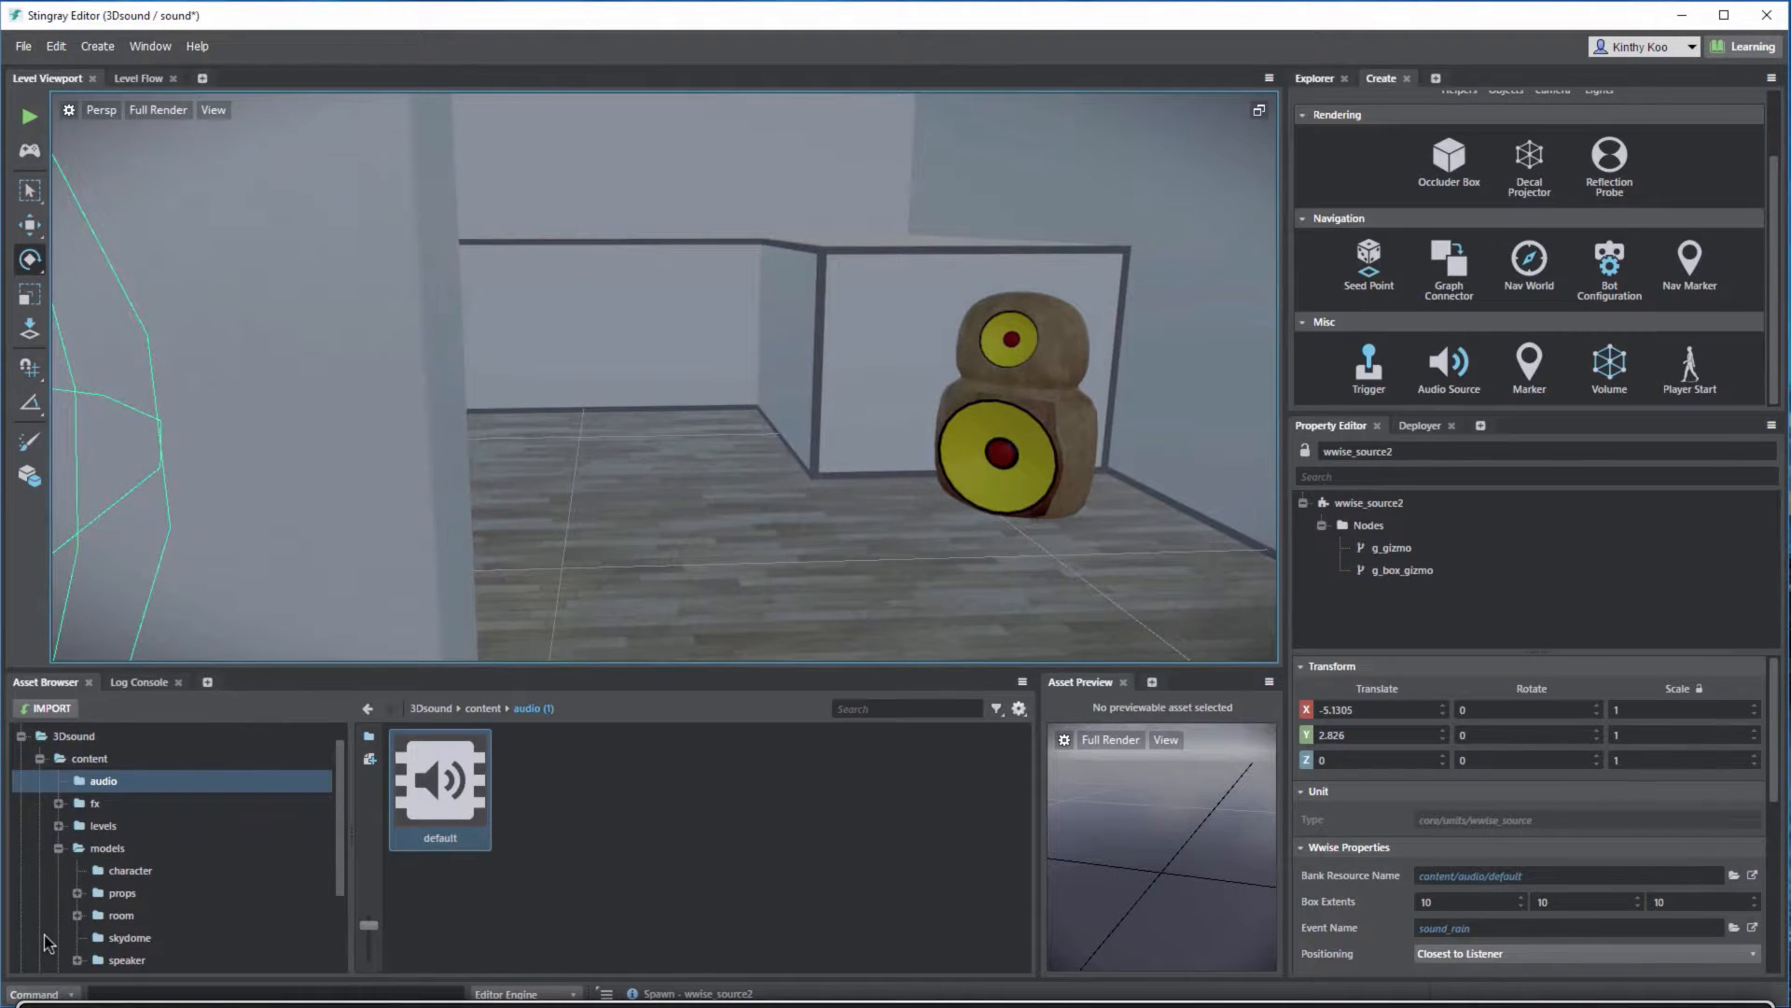
{"action": "key", "text": "Escape"}
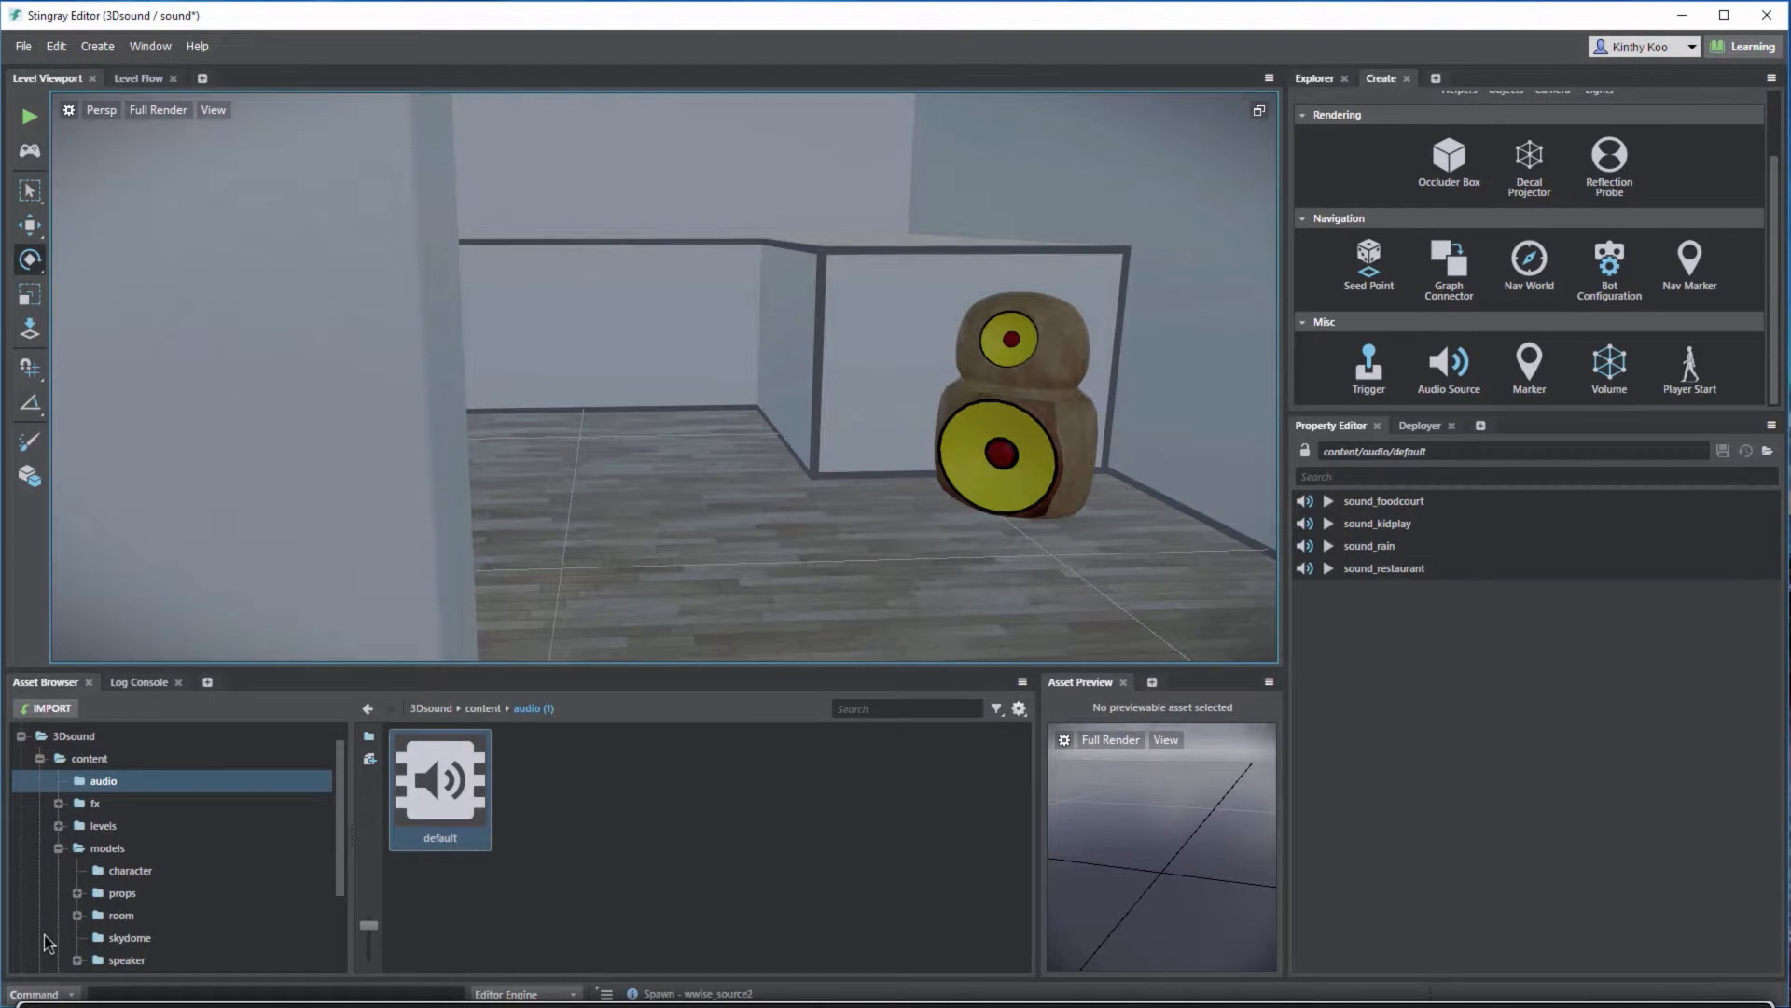
{"action": "left_click_drag", "start_coordinate": [1384, 568], "coordinate": [1024, 520]}
Select all four sound sources, wwise_source to wwise_source3, and examine their range spheres around the room
{"action": "scroll", "coordinate": [665, 378], "scroll_direction": "down", "scroll_amount": 4}
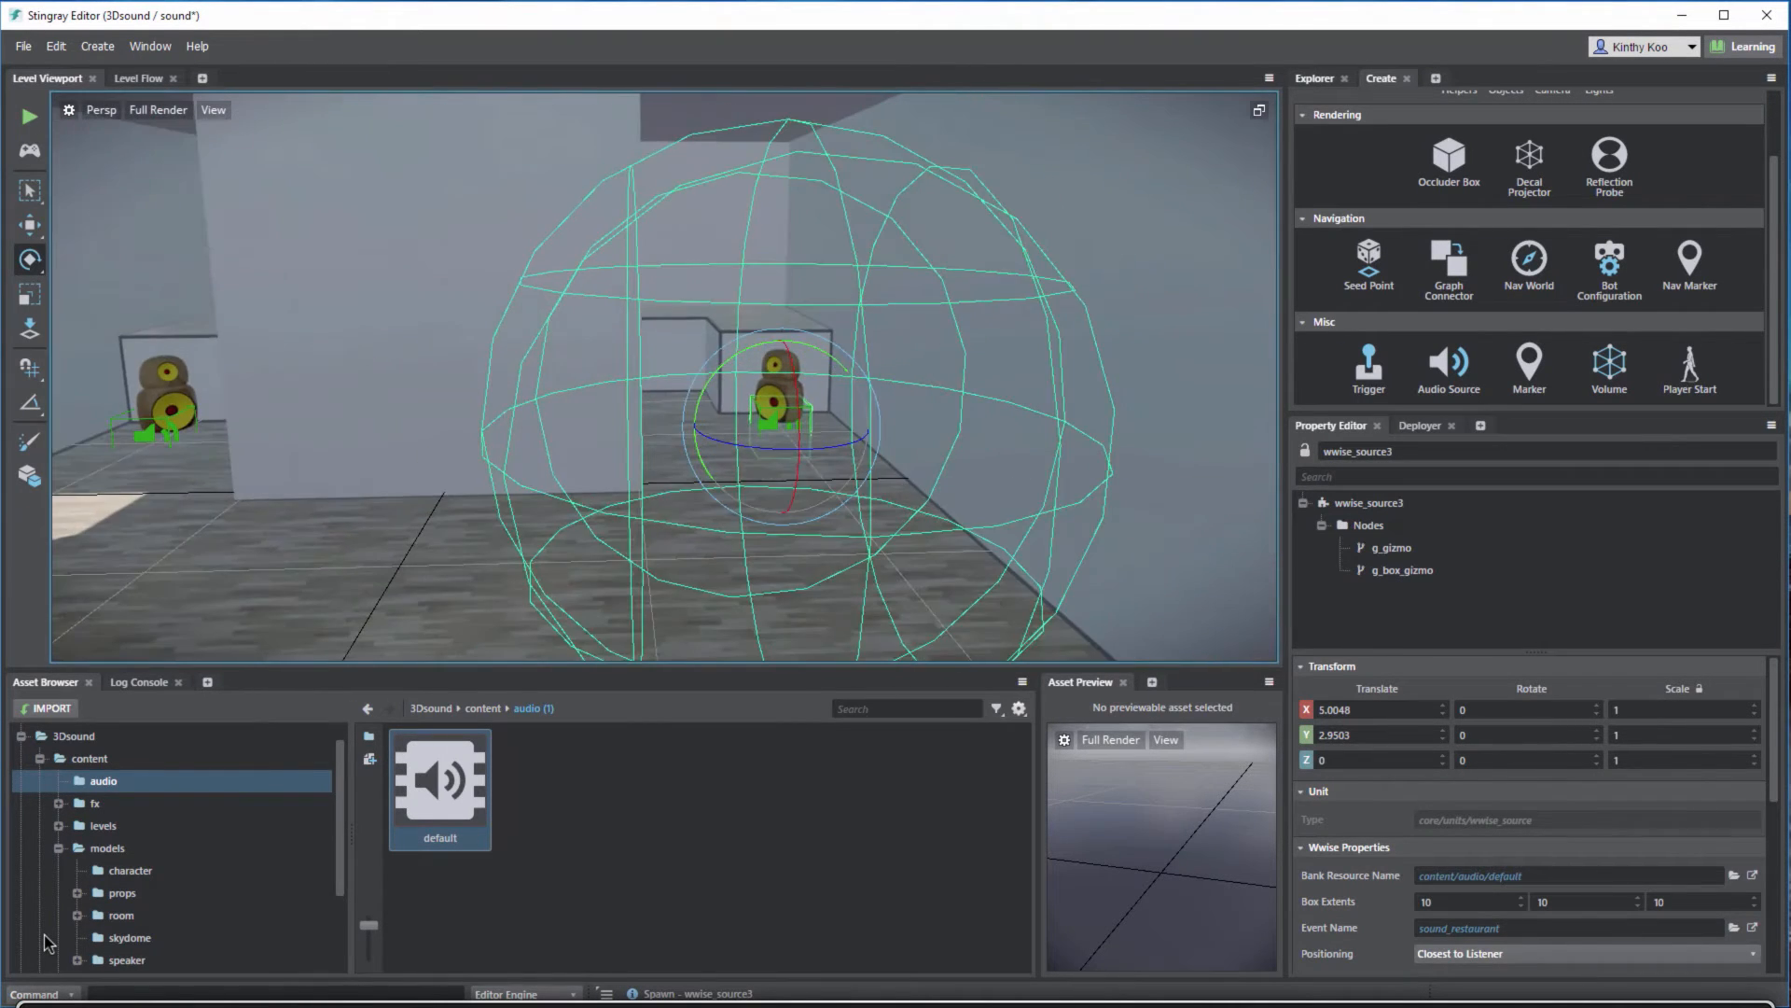
{"action": "scroll", "coordinate": [664, 378], "scroll_direction": "down", "scroll_amount": 4}
{"action": "left_click", "coordinate": [1315, 78]}
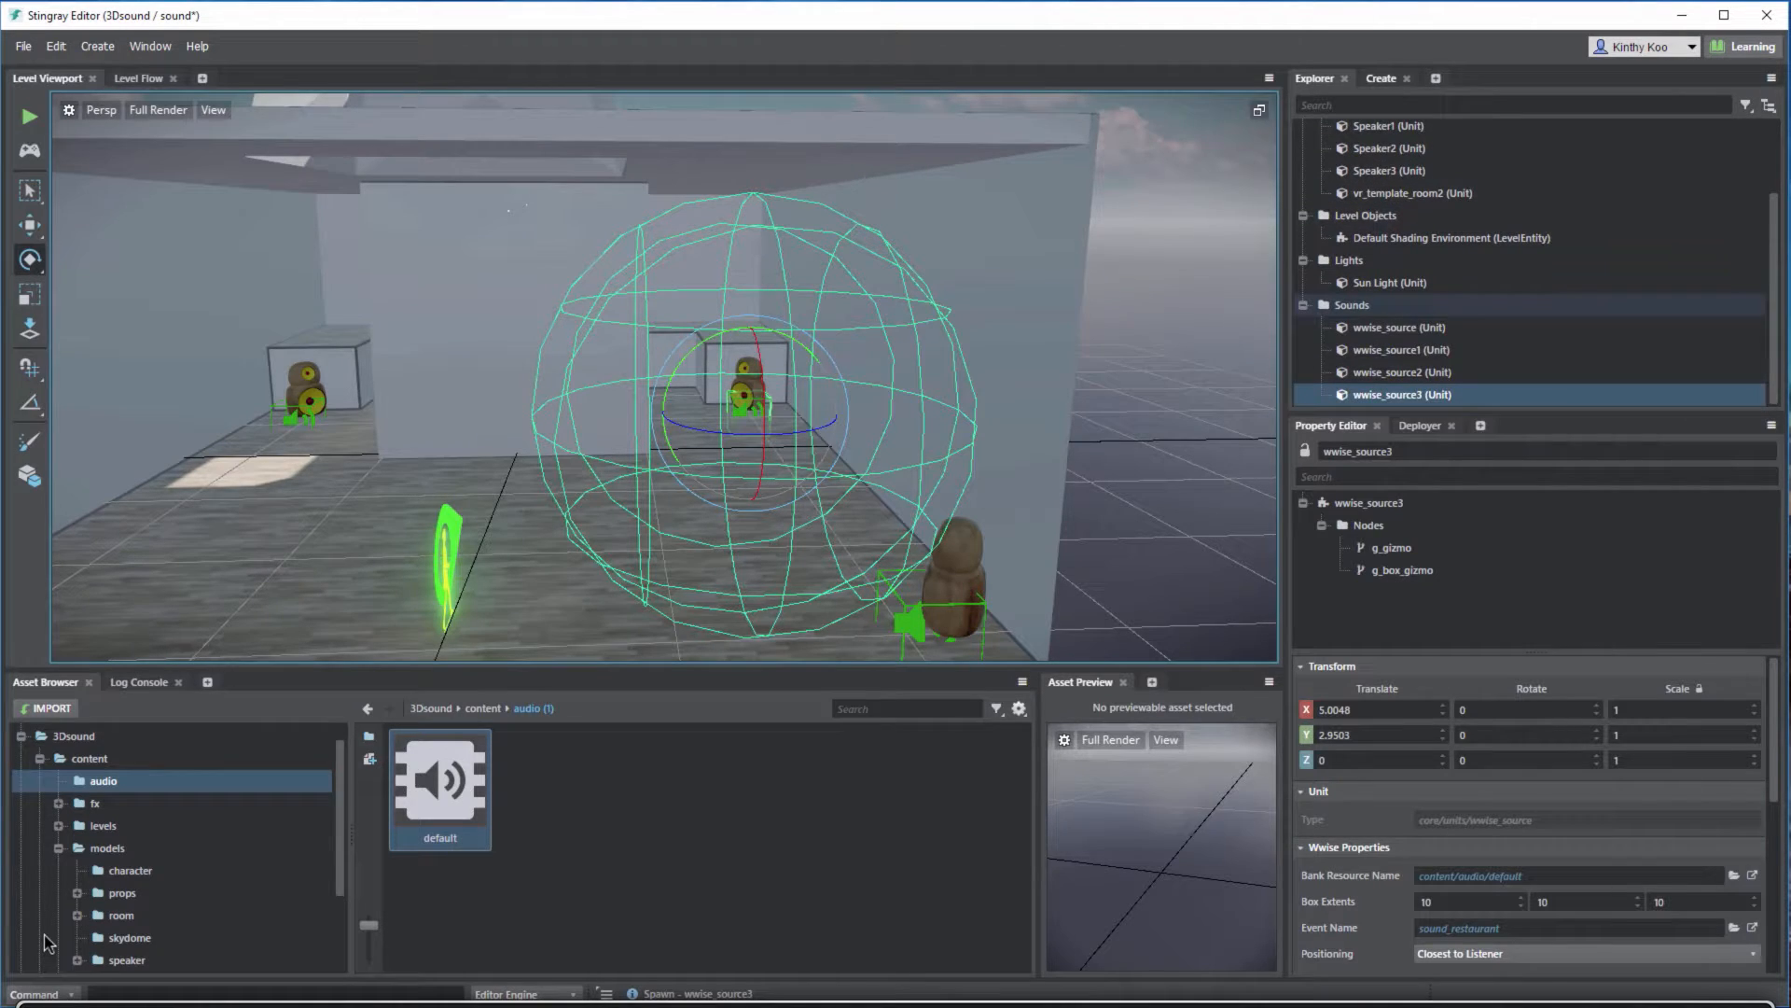
{"action": "left_click", "coordinate": [1399, 328]}
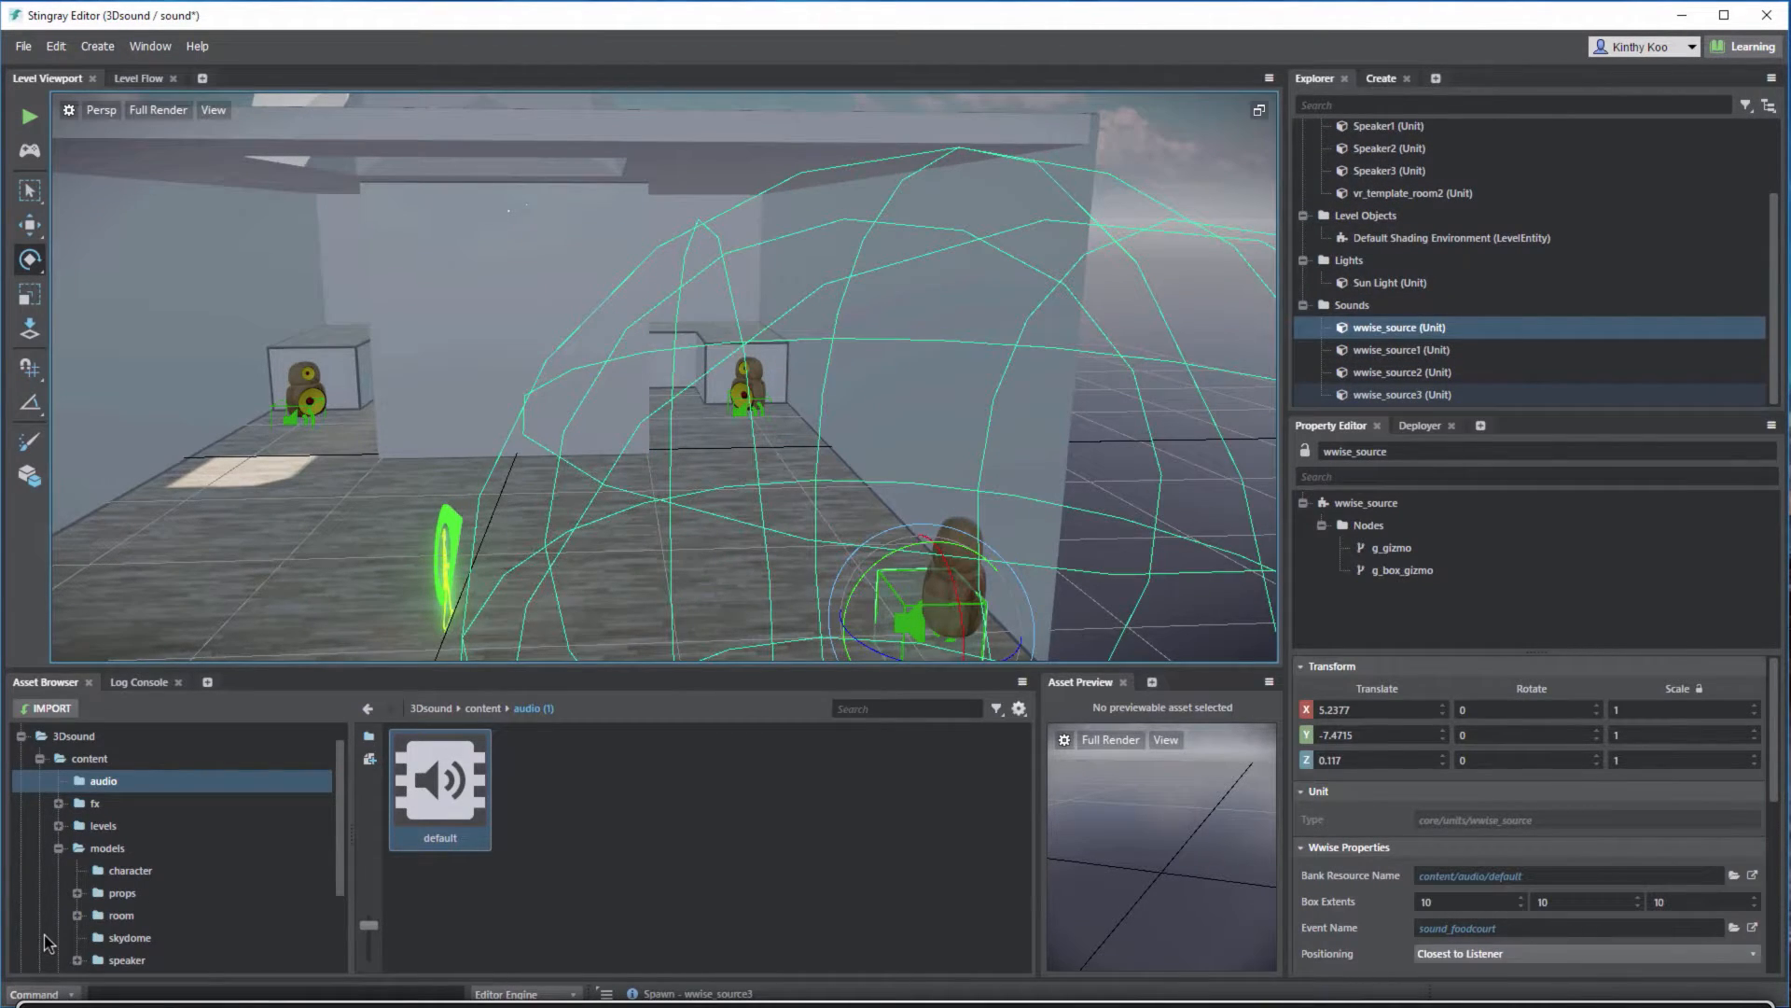
{"action": "left_click", "coordinate": [1400, 395], "text": "shift"}
{"action": "key", "text": "f"}
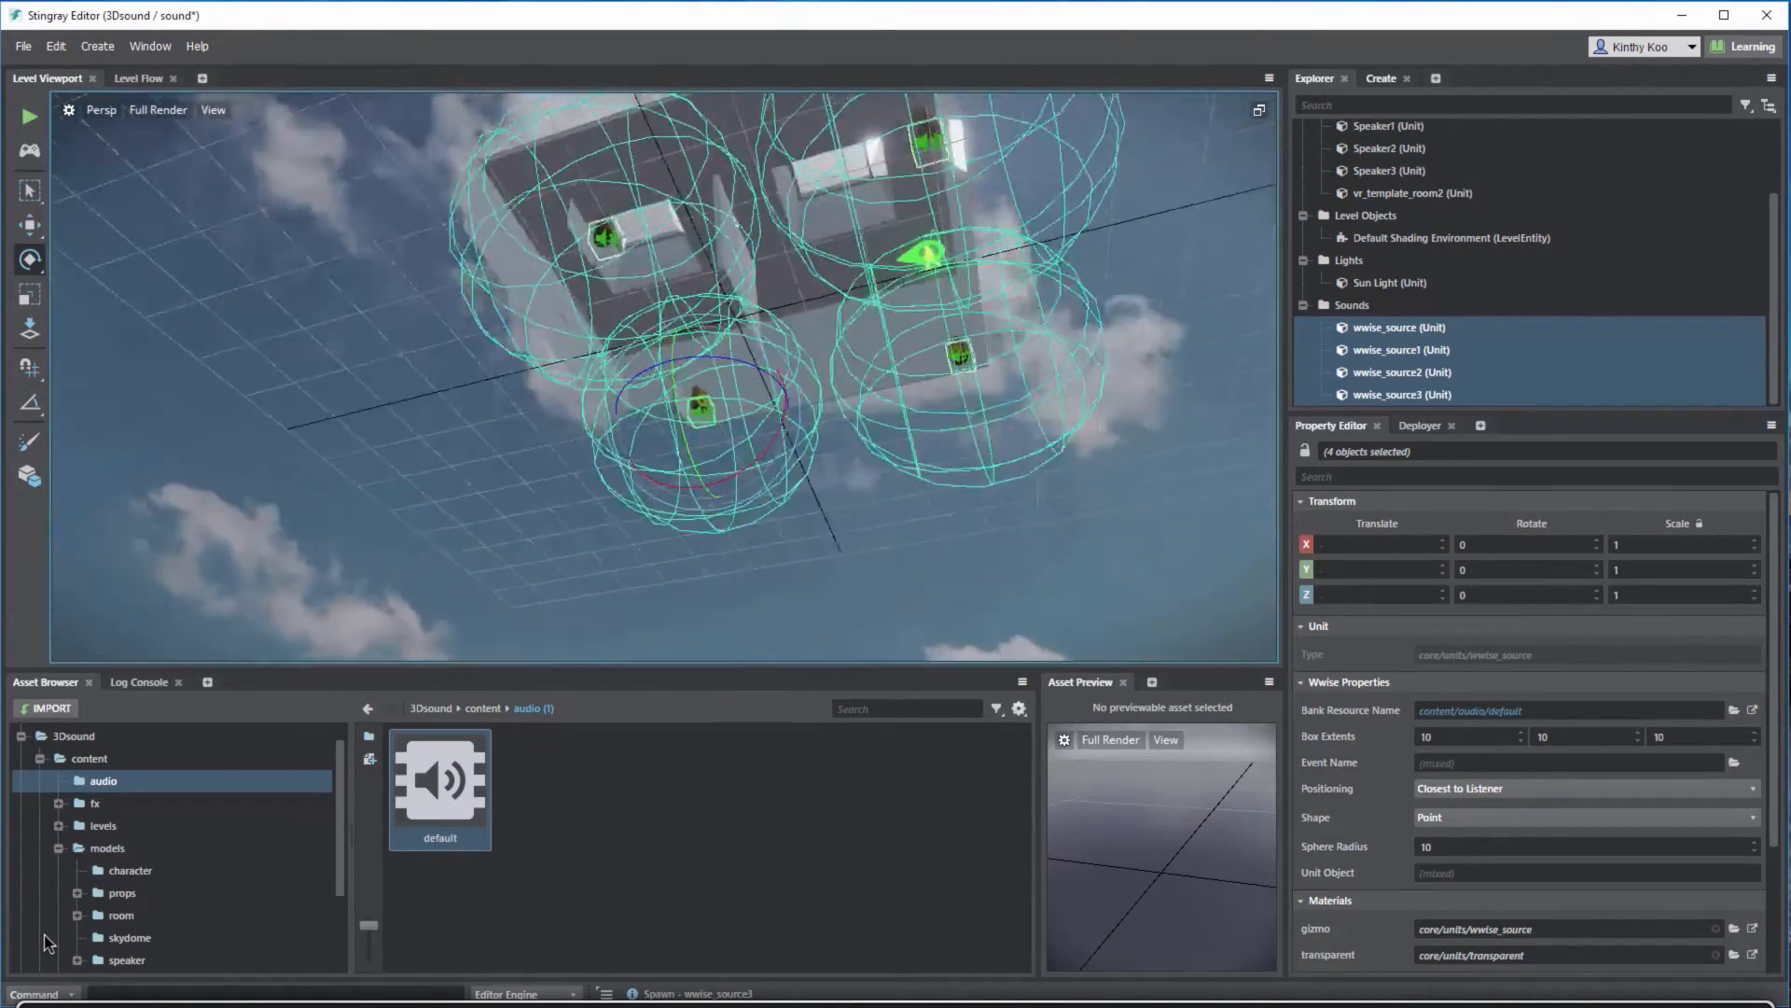
{"action": "mouse_move", "coordinate": [664, 280]}
{"action": "left_mouse_down", "text": "alt"}
{"action": "mouse_move", "coordinate": [728, 298]}
{"action": "mouse_move", "coordinate": [774, 382]}
{"action": "mouse_move", "coordinate": [858, 467]}
{"action": "left_mouse_up", "text": "alt"}
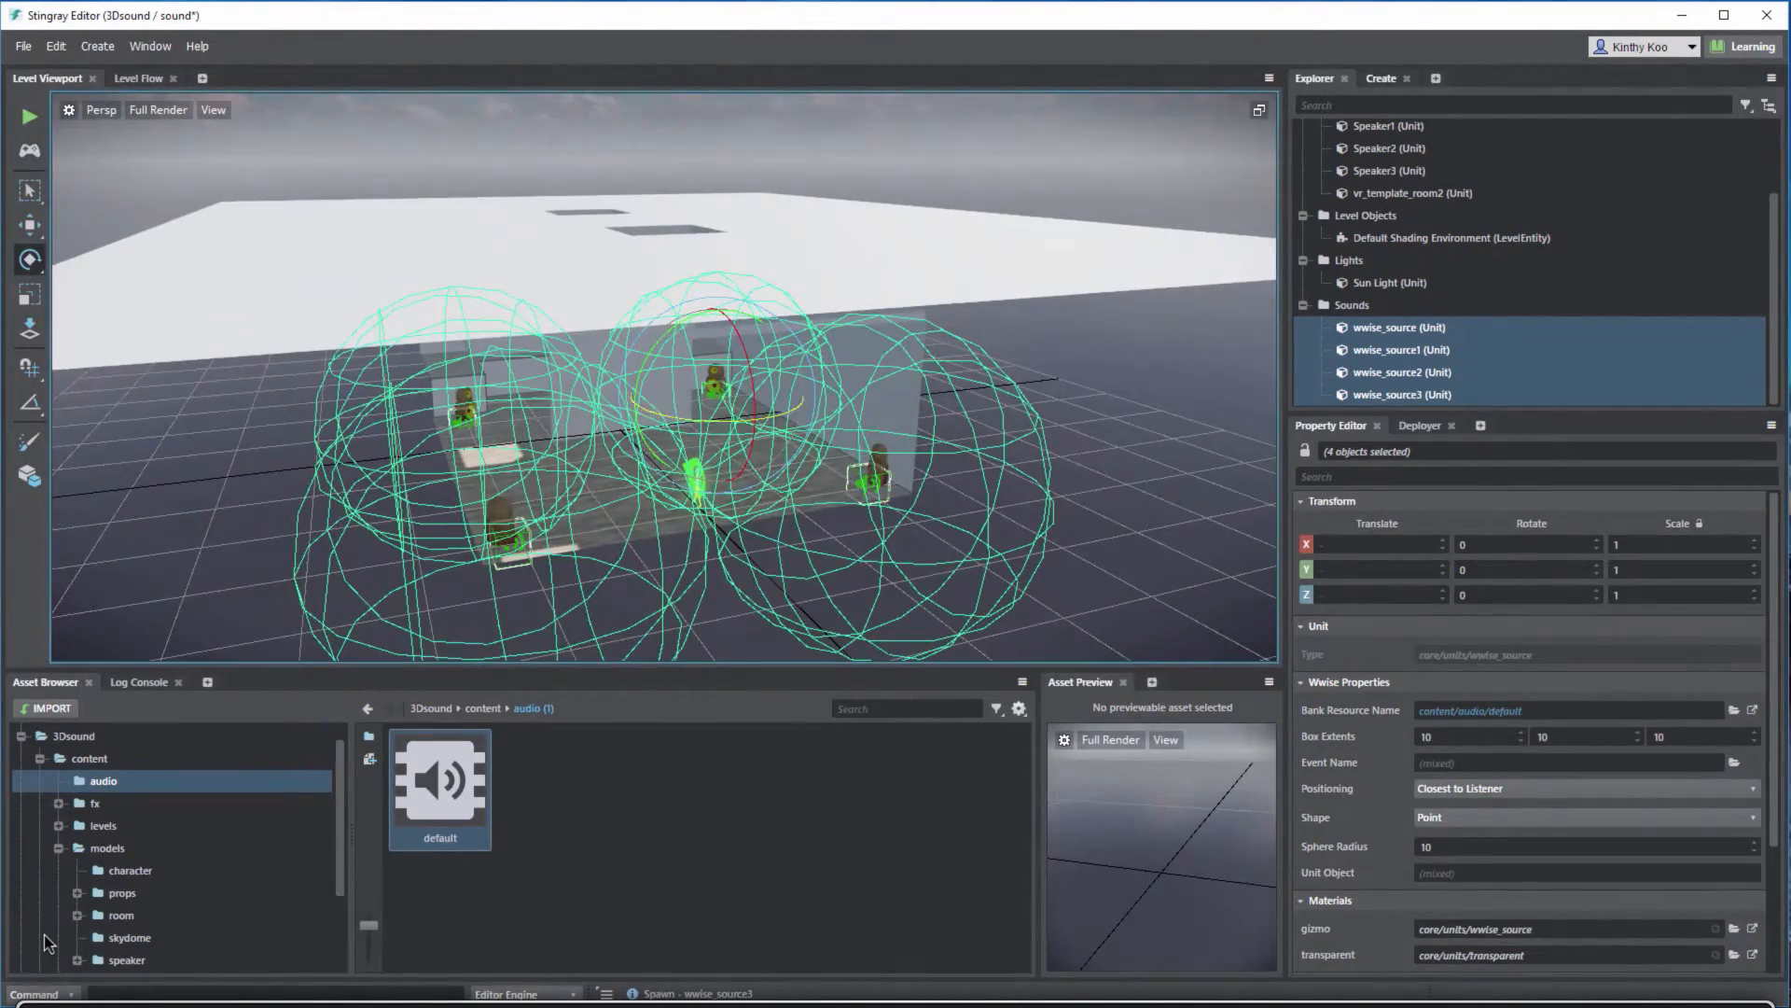
{"action": "mouse_move", "coordinate": [598, 391]}
{"action": "left_mouse_down", "text": "alt"}
{"action": "mouse_move", "coordinate": [896, 378]}
{"action": "mouse_move", "coordinate": [863, 378]}
{"action": "left_mouse_up", "text": "alt"}
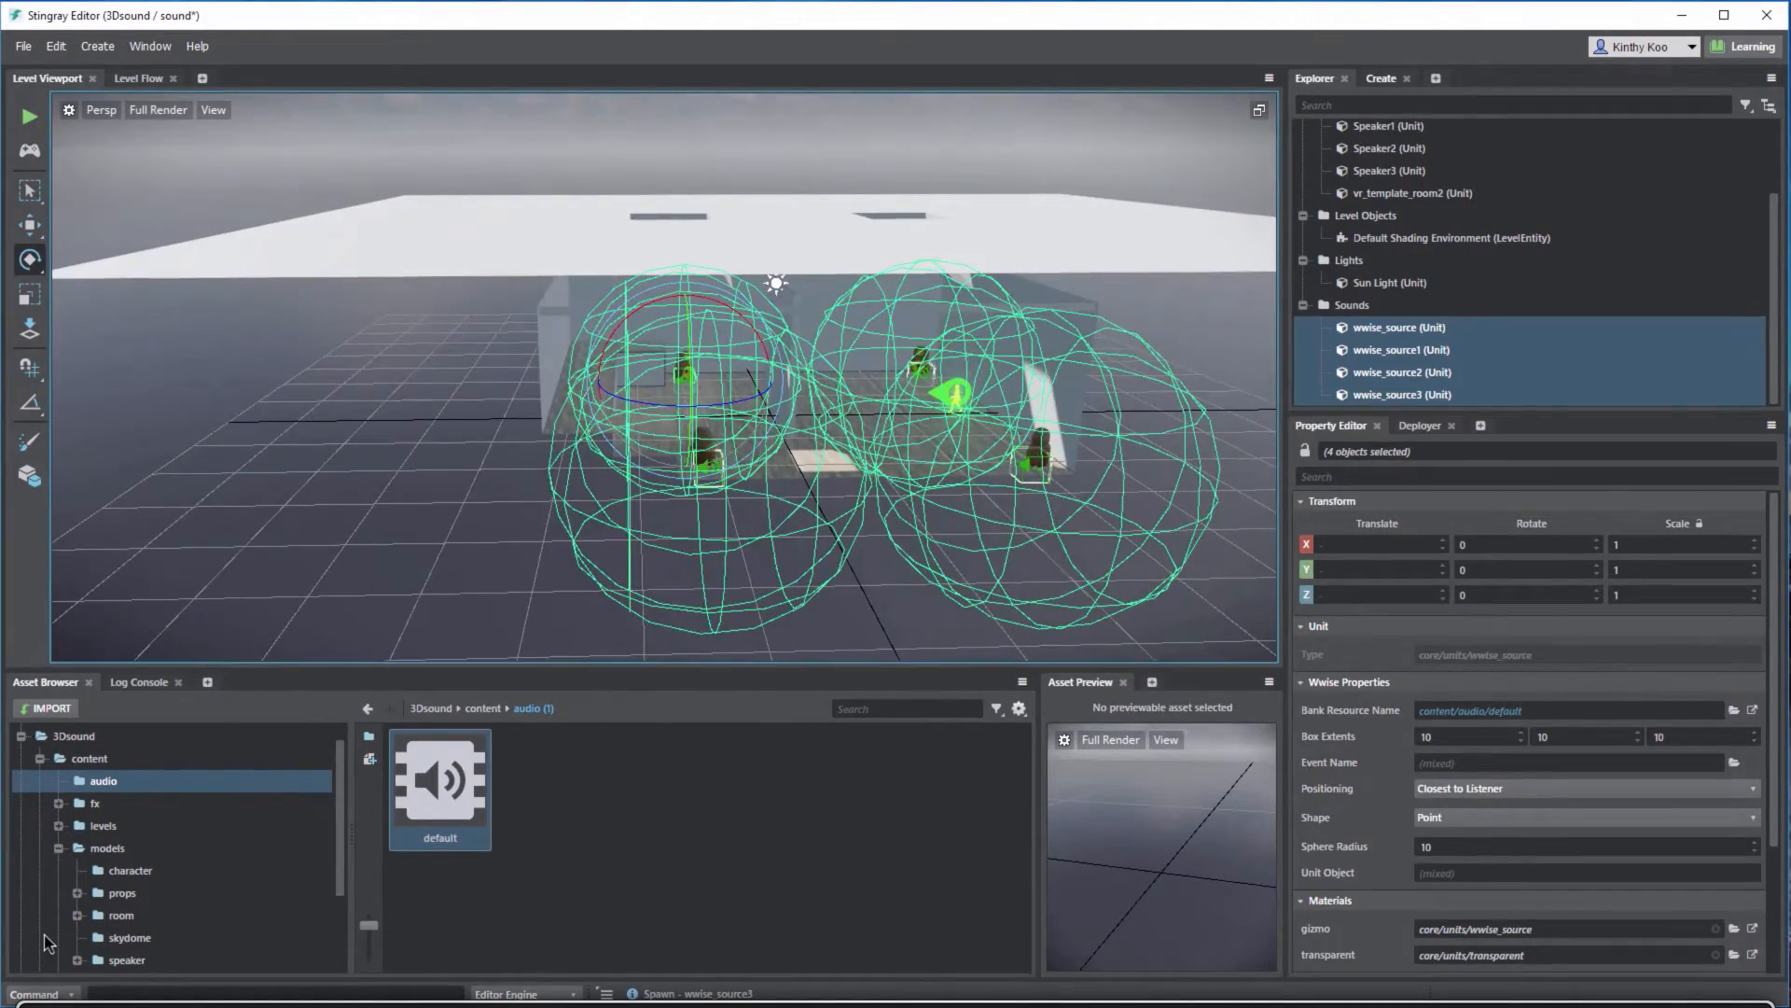
Deselect the sound sources and save the level
{"action": "left_click", "coordinate": [598, 579]}
{"action": "left_click_drag", "start_coordinate": [597, 578], "coordinate": [523, 588], "text": "alt"}
{"action": "scroll", "coordinate": [664, 377], "scroll_direction": "up", "scroll_amount": 5}
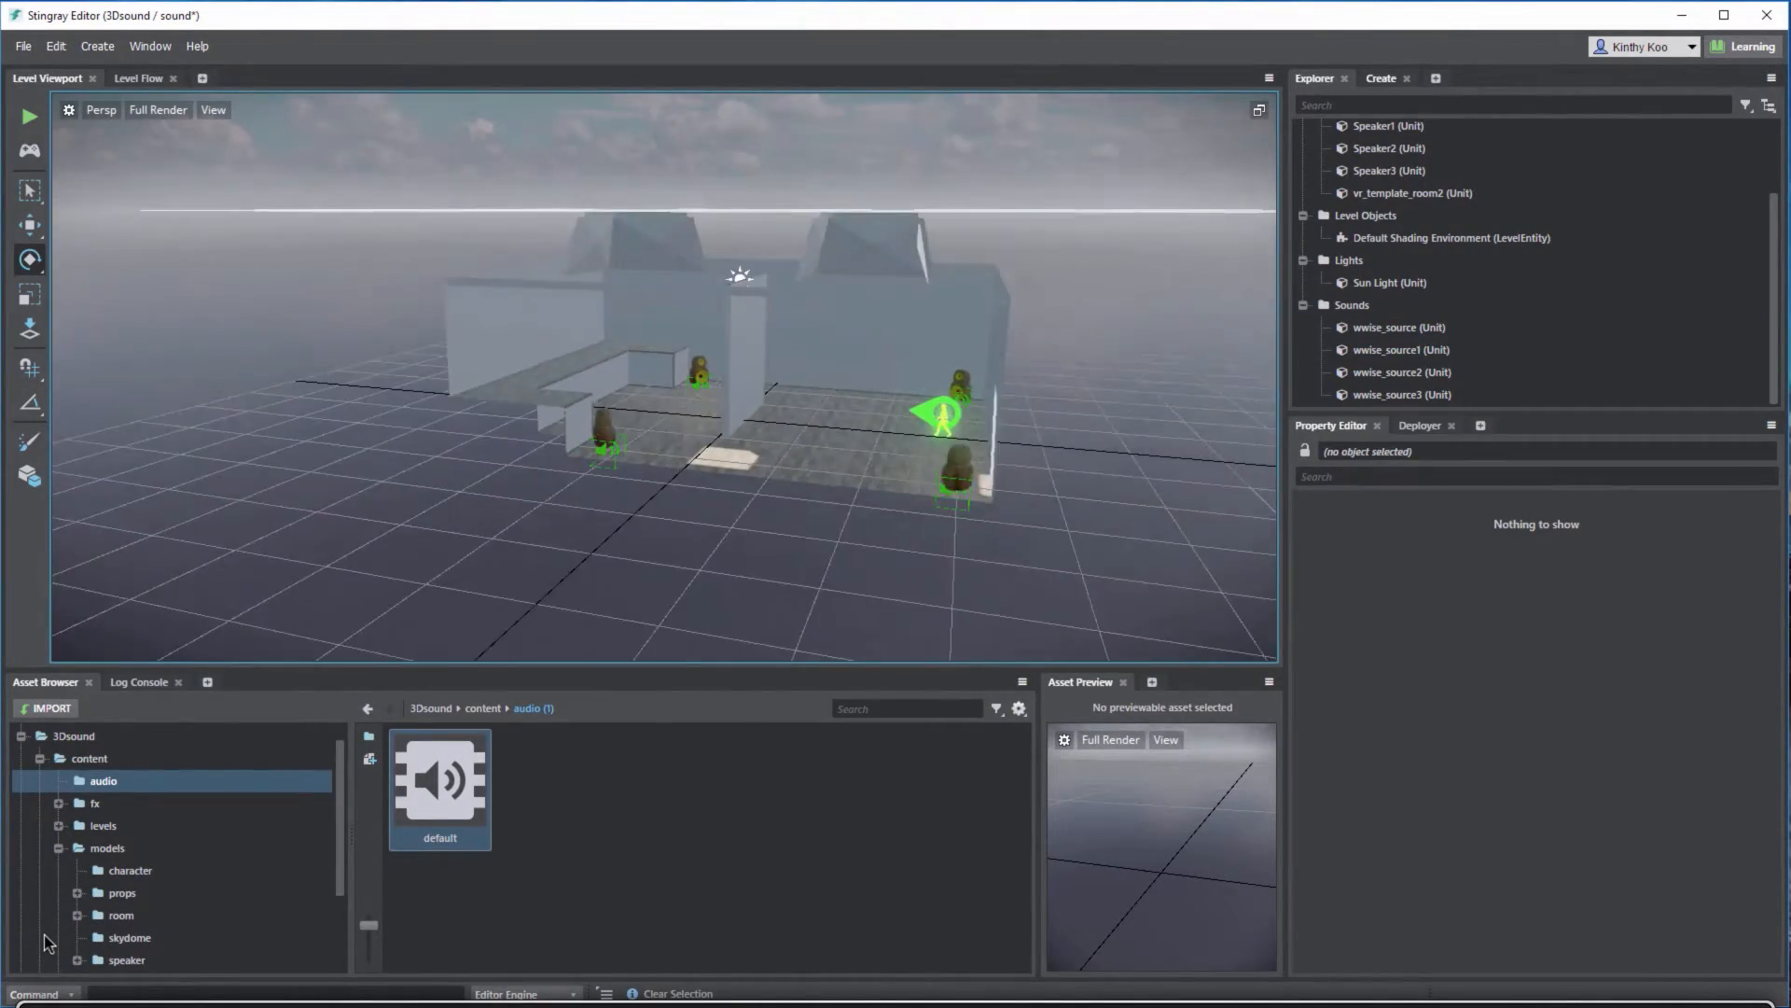
{"action": "middle_click_drag", "start_coordinate": [664, 377], "coordinate": [566, 377], "text": "alt"}
{"action": "scroll", "coordinate": [583, 383], "scroll_direction": "up", "scroll_amount": 1}
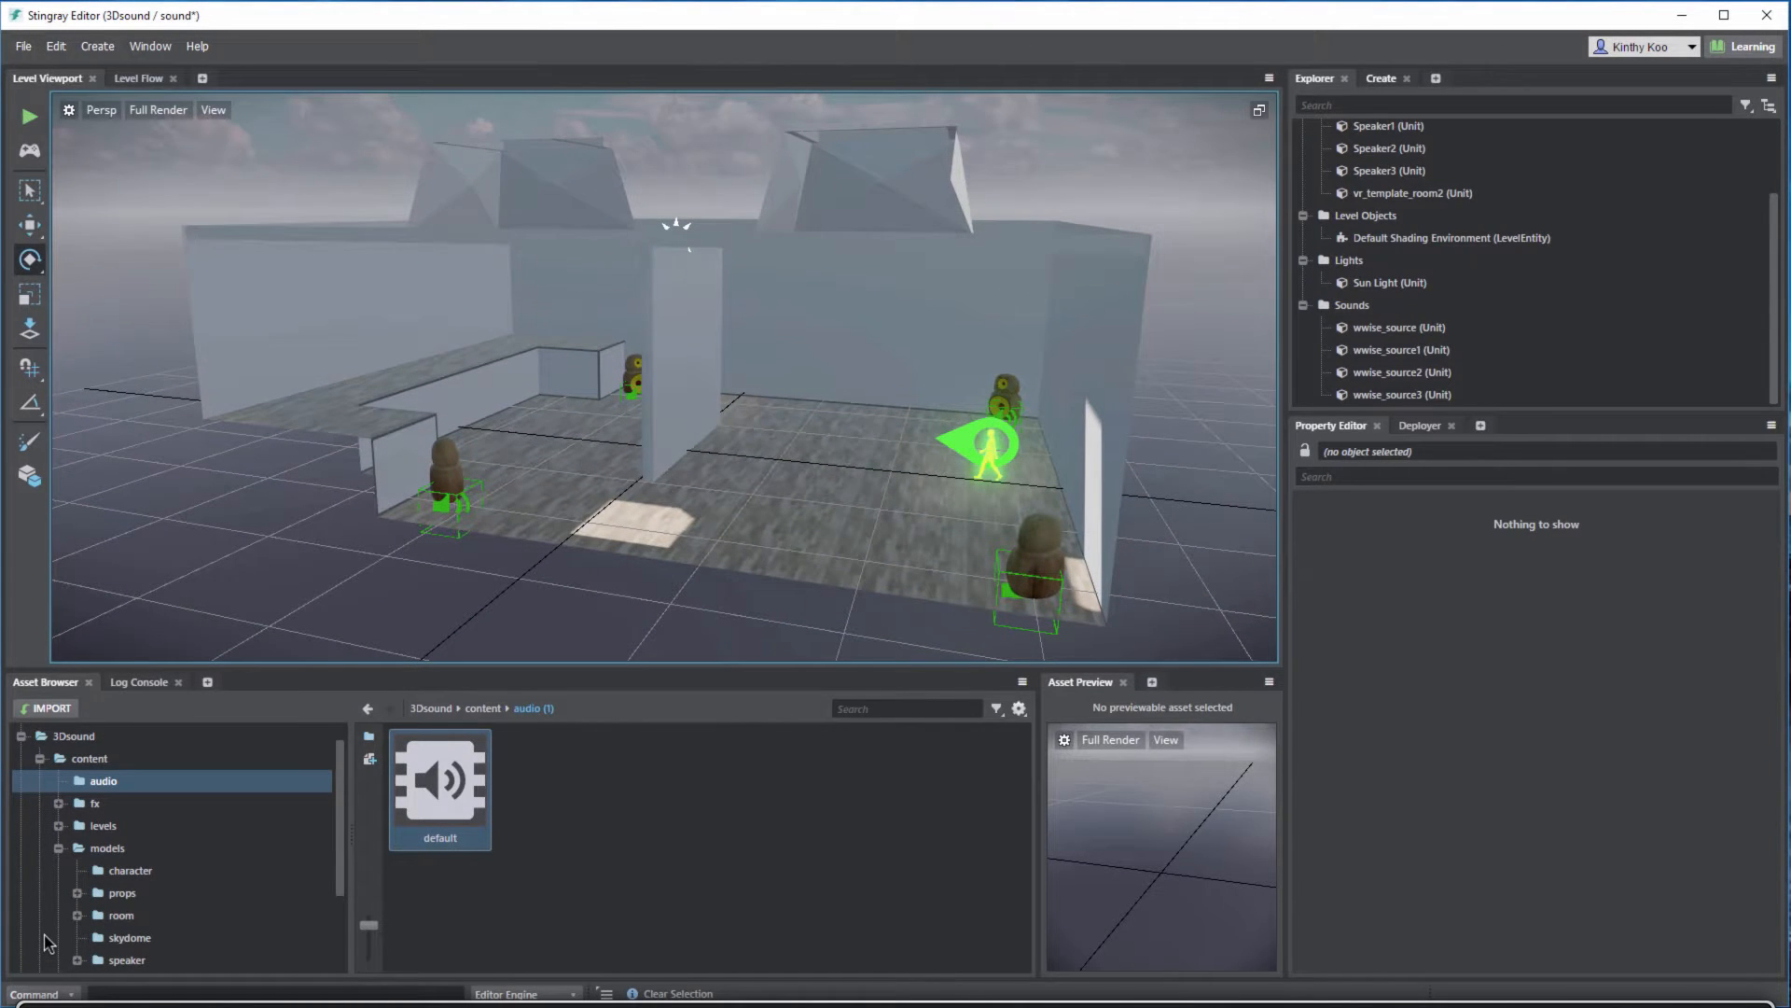
{"action": "left_click", "coordinate": [23, 46]}
{"action": "left_click", "coordinate": [47, 120]}
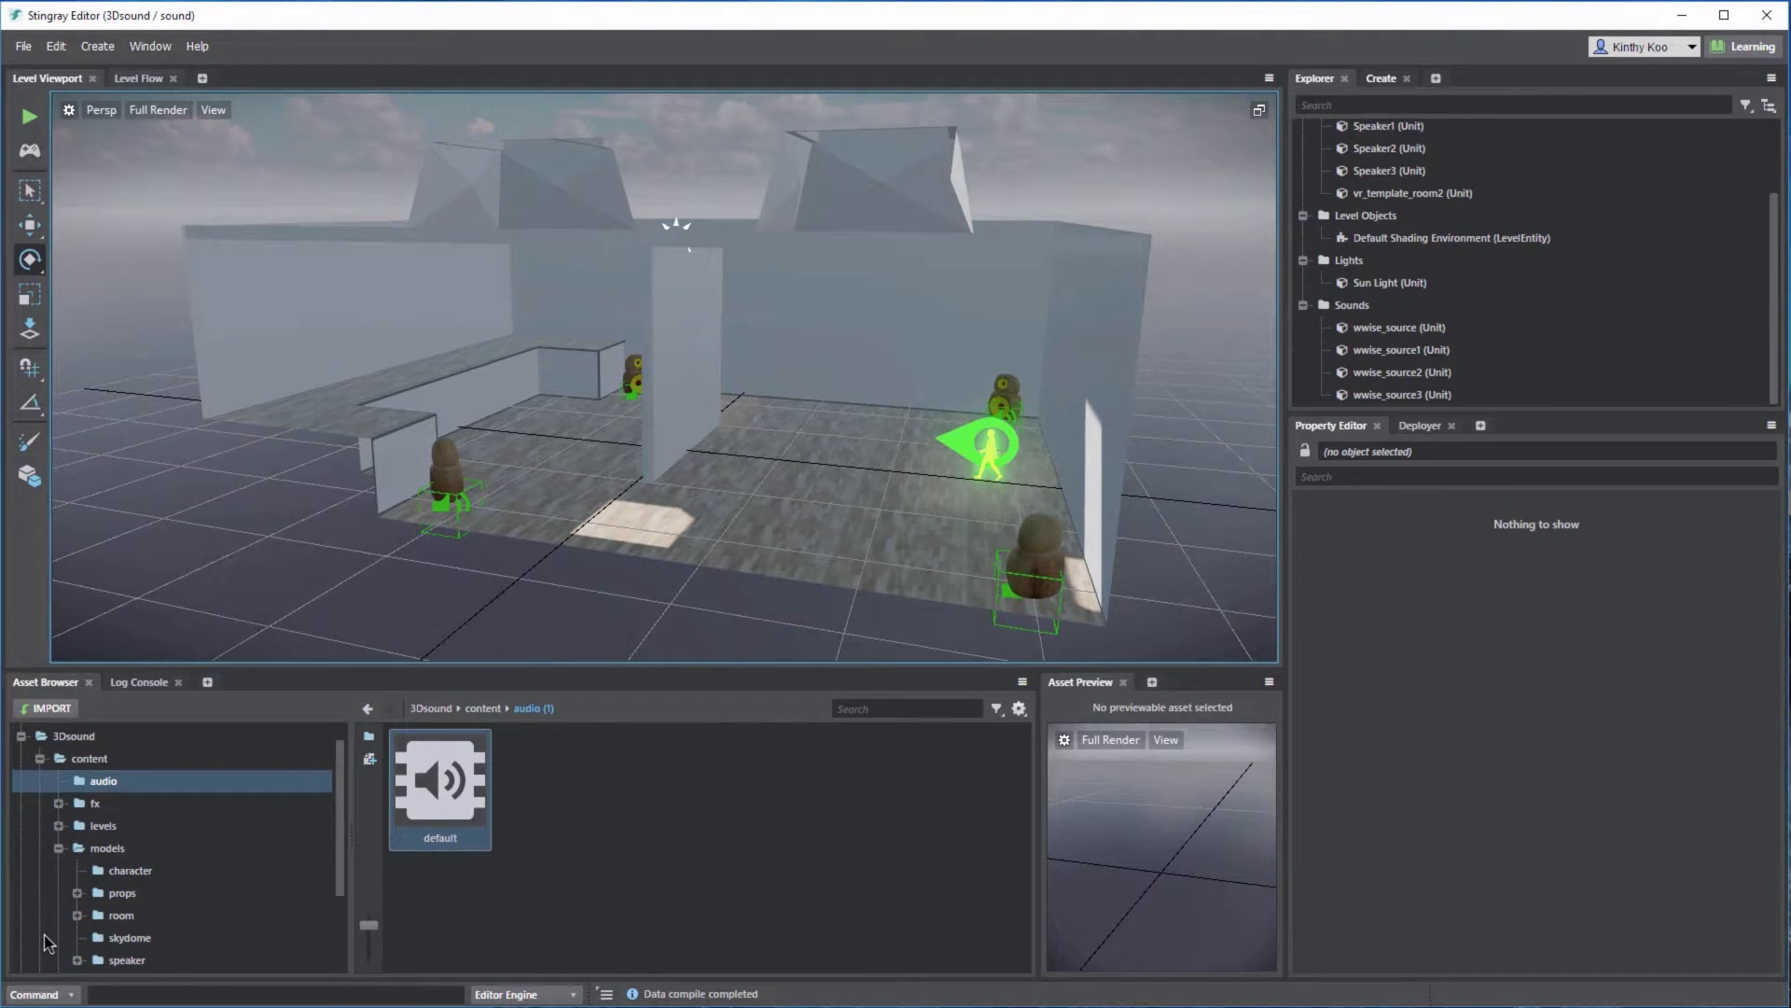
Add a SteamVR HMD Pose node to the level flow graph
{"action": "left_click", "coordinate": [138, 78]}
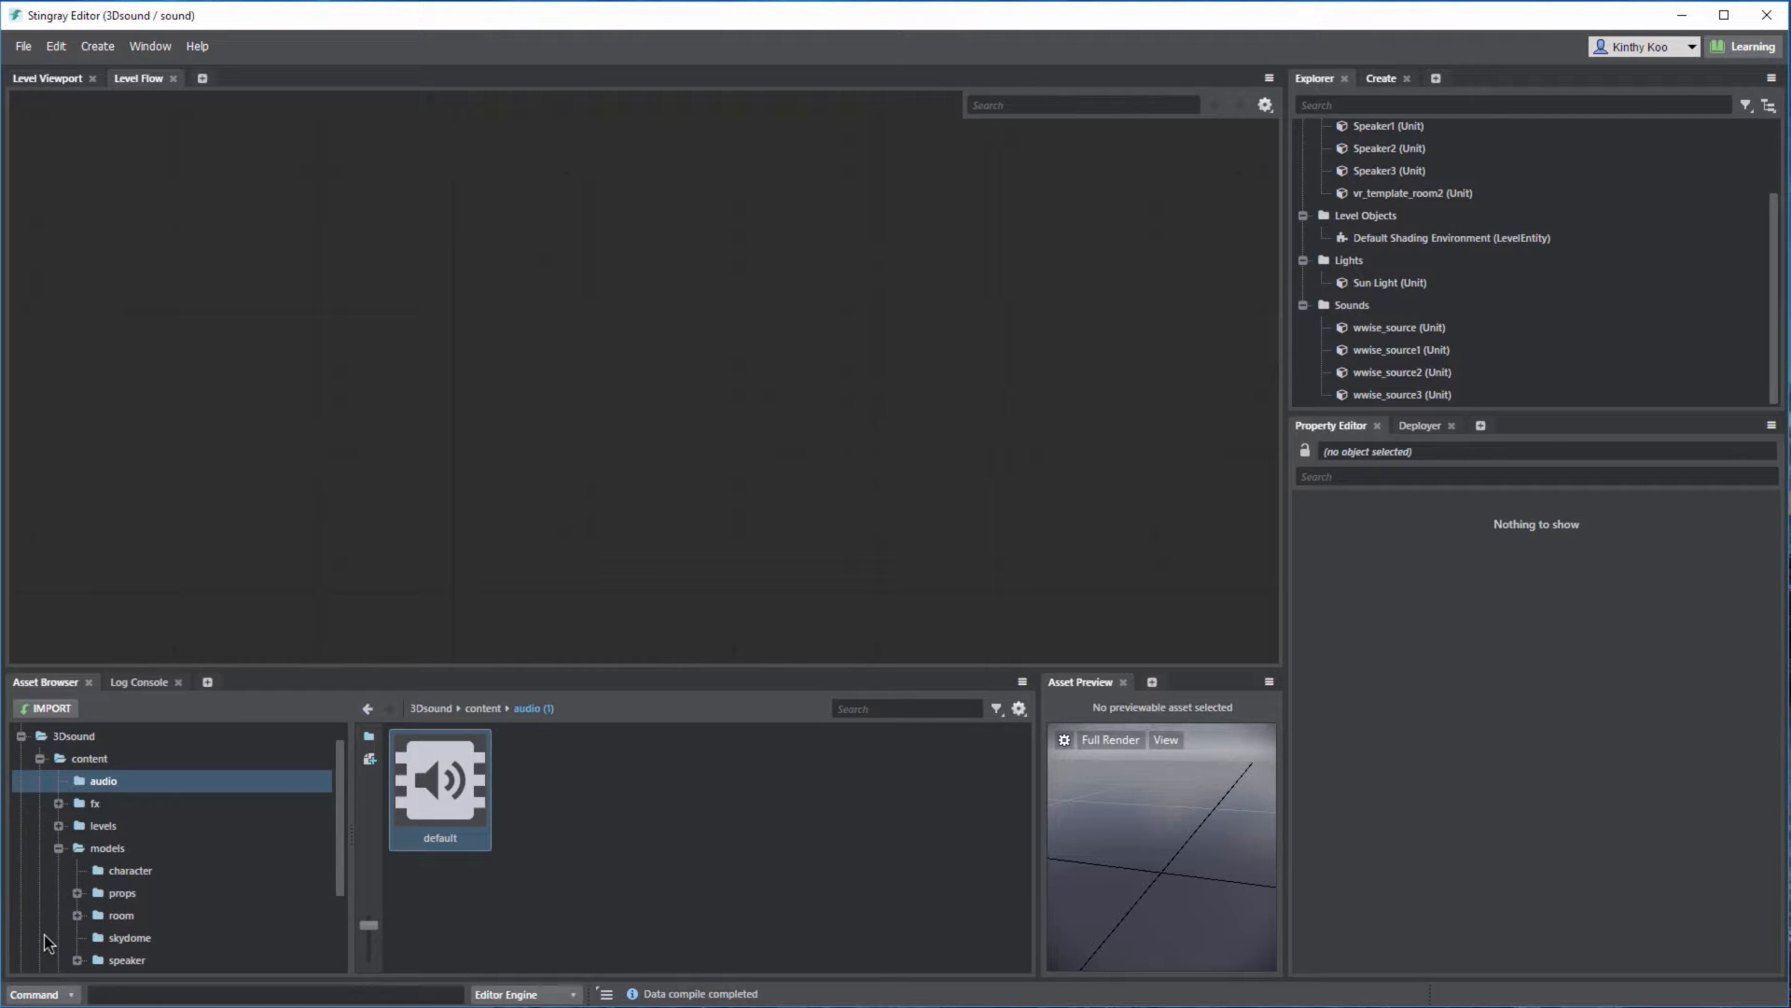
{"action": "key", "text": "Tab"}
{"action": "type", "text": "hmd po"}
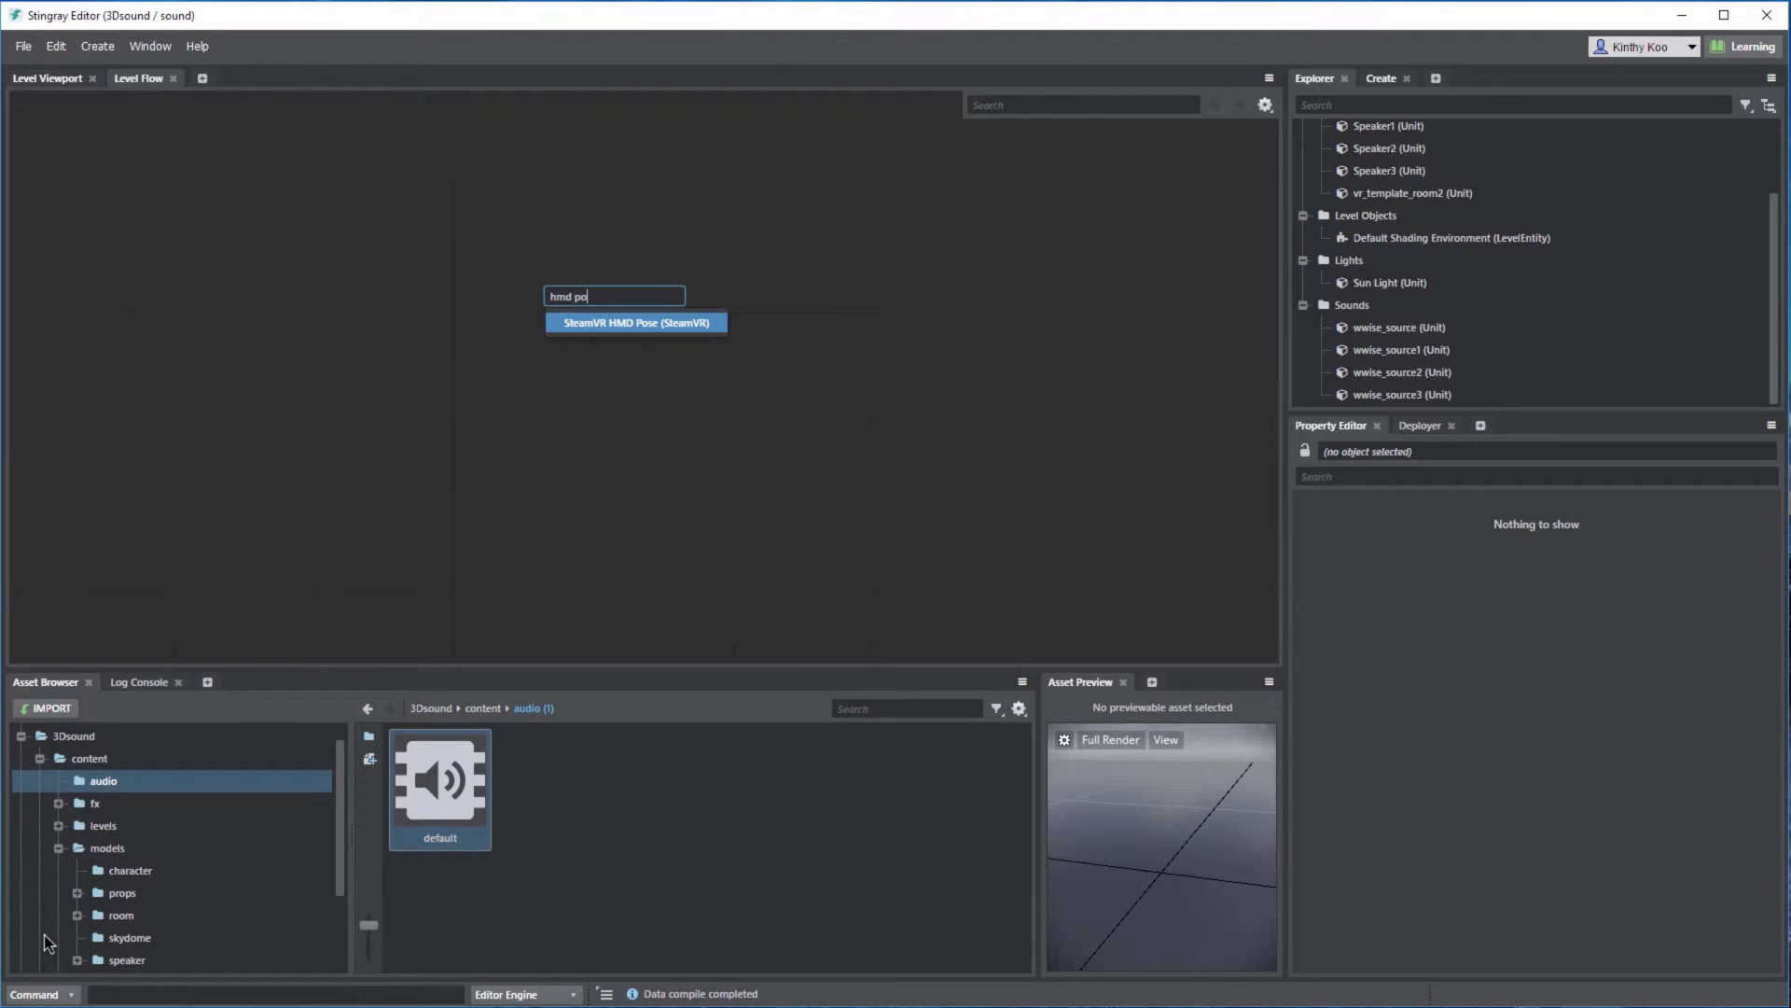
{"action": "key", "text": "Return"}
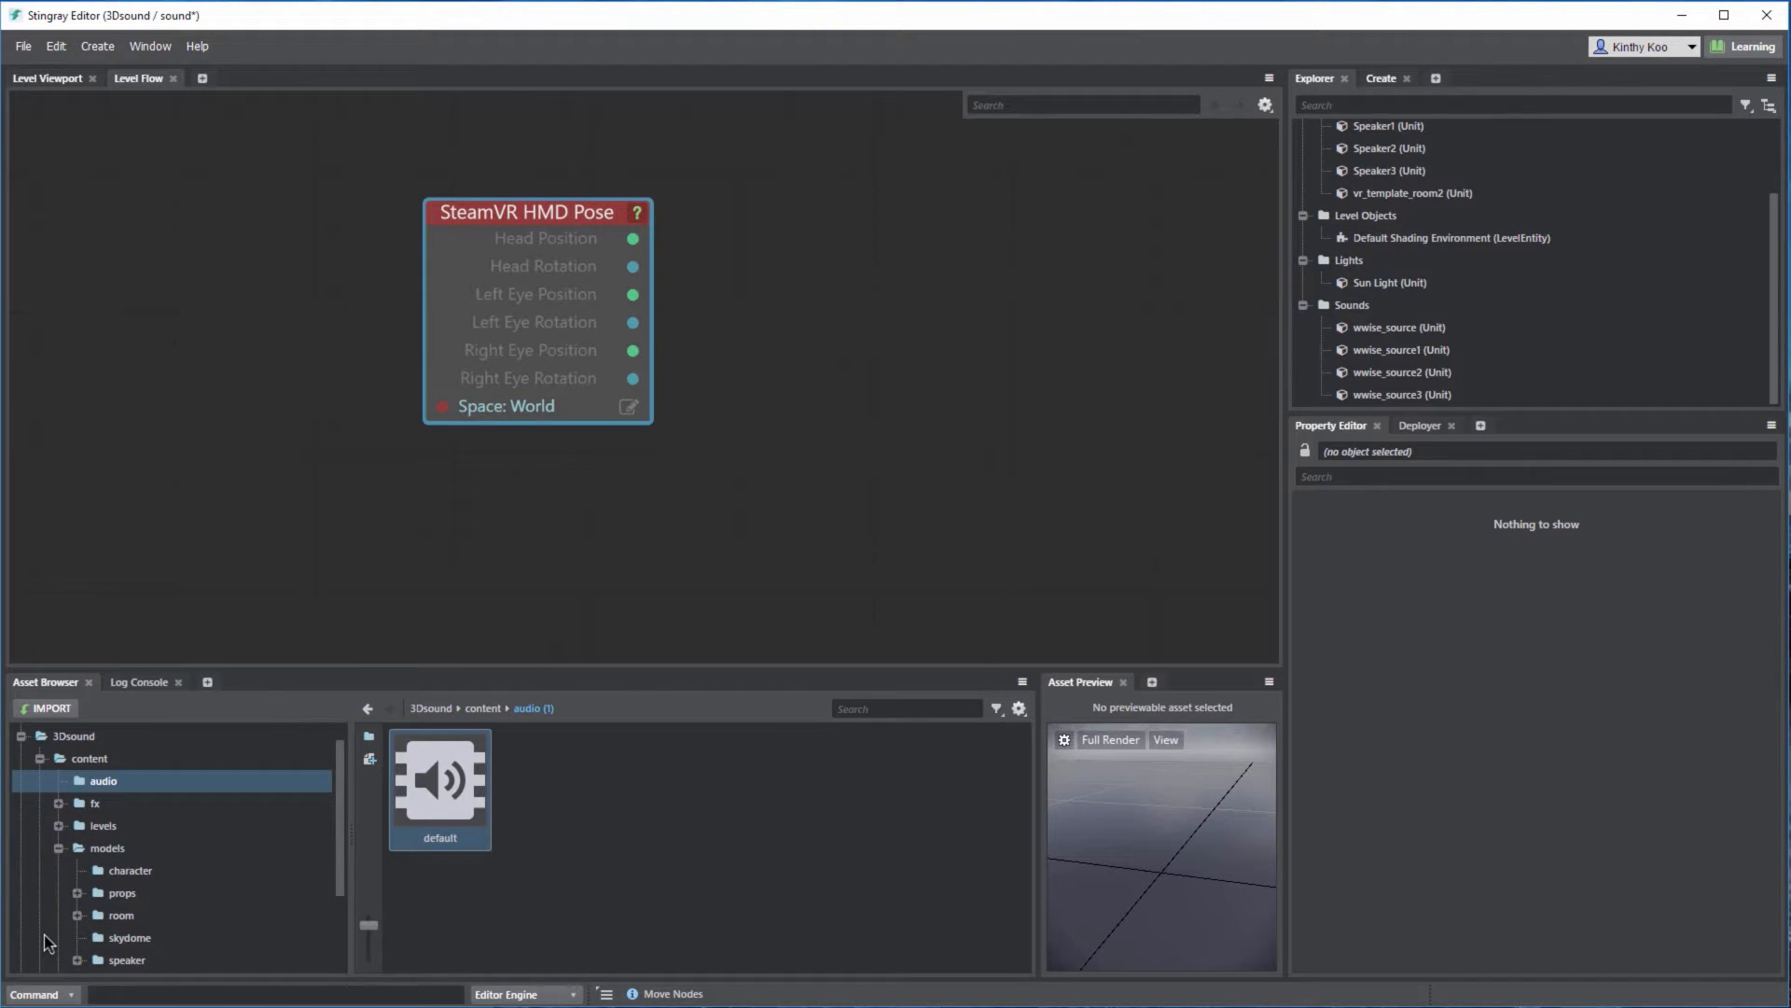
Add a Wwise Set Listener Pose node beside the SteamVR HMD Pose node and widen it to fit its title
{"action": "double_click", "coordinate": [849, 378]}
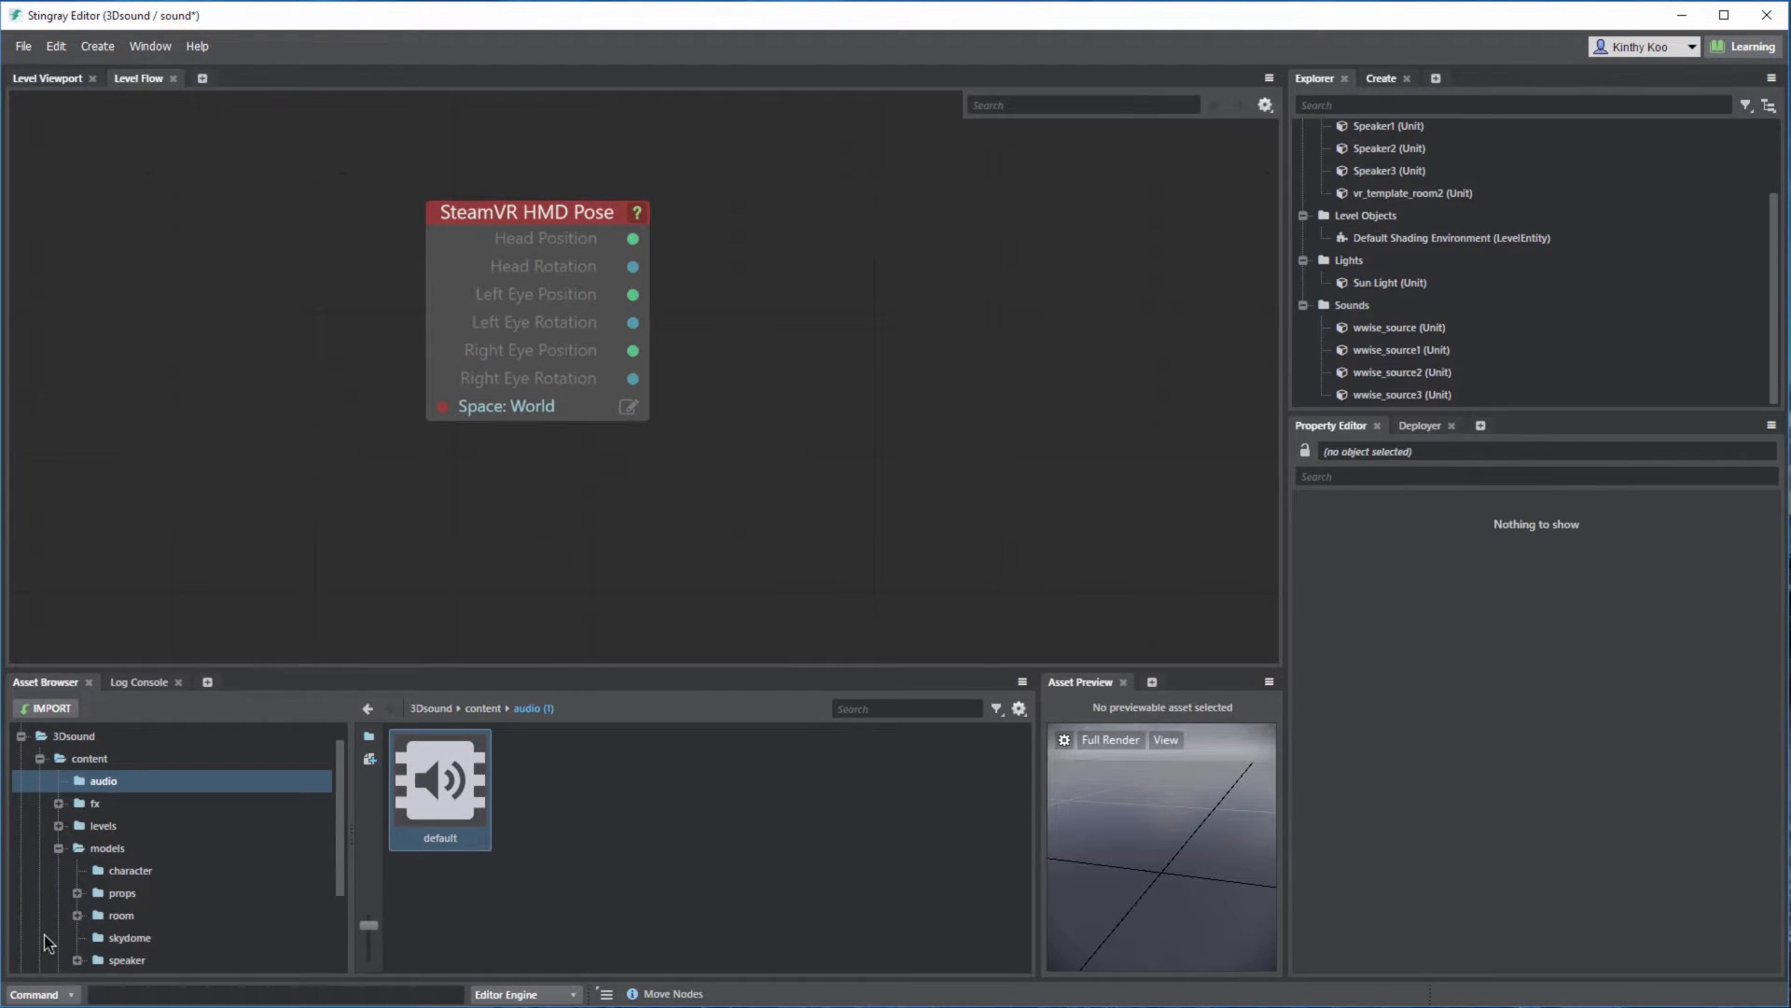
{"action": "type", "text": "wwise"}
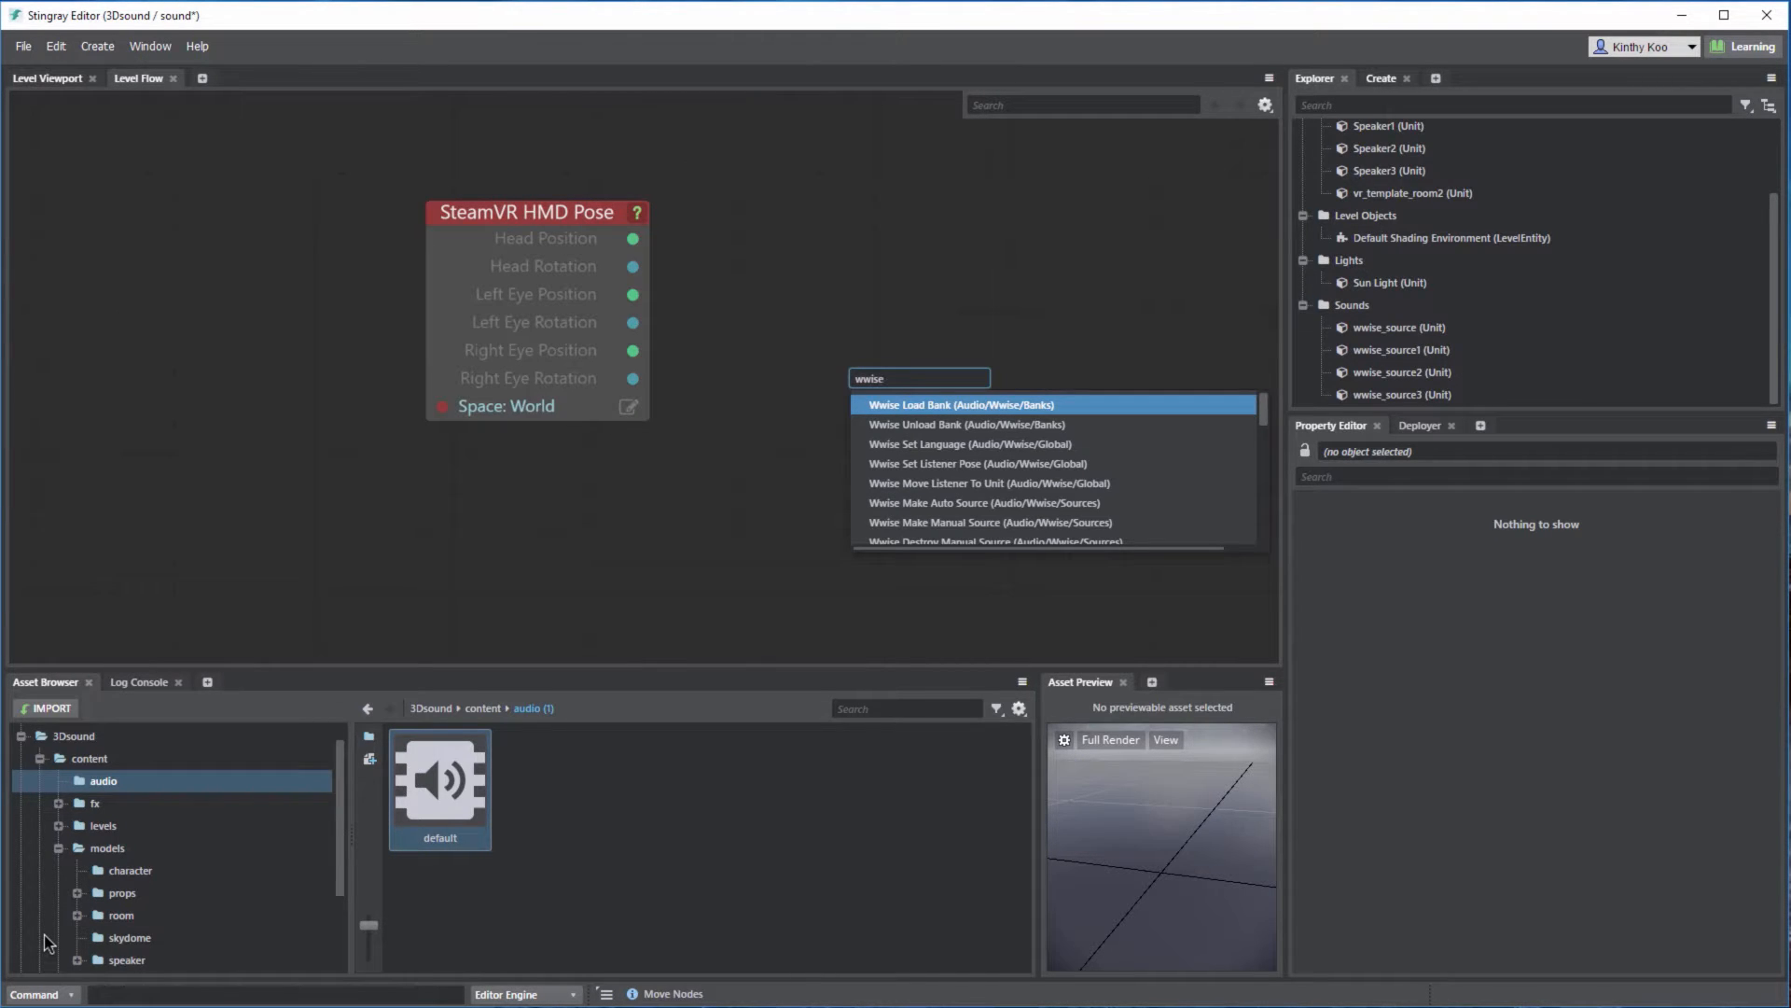
{"action": "key", "text": "Down"}
{"action": "key", "text": "Down"}
{"action": "key", "text": "Down"}
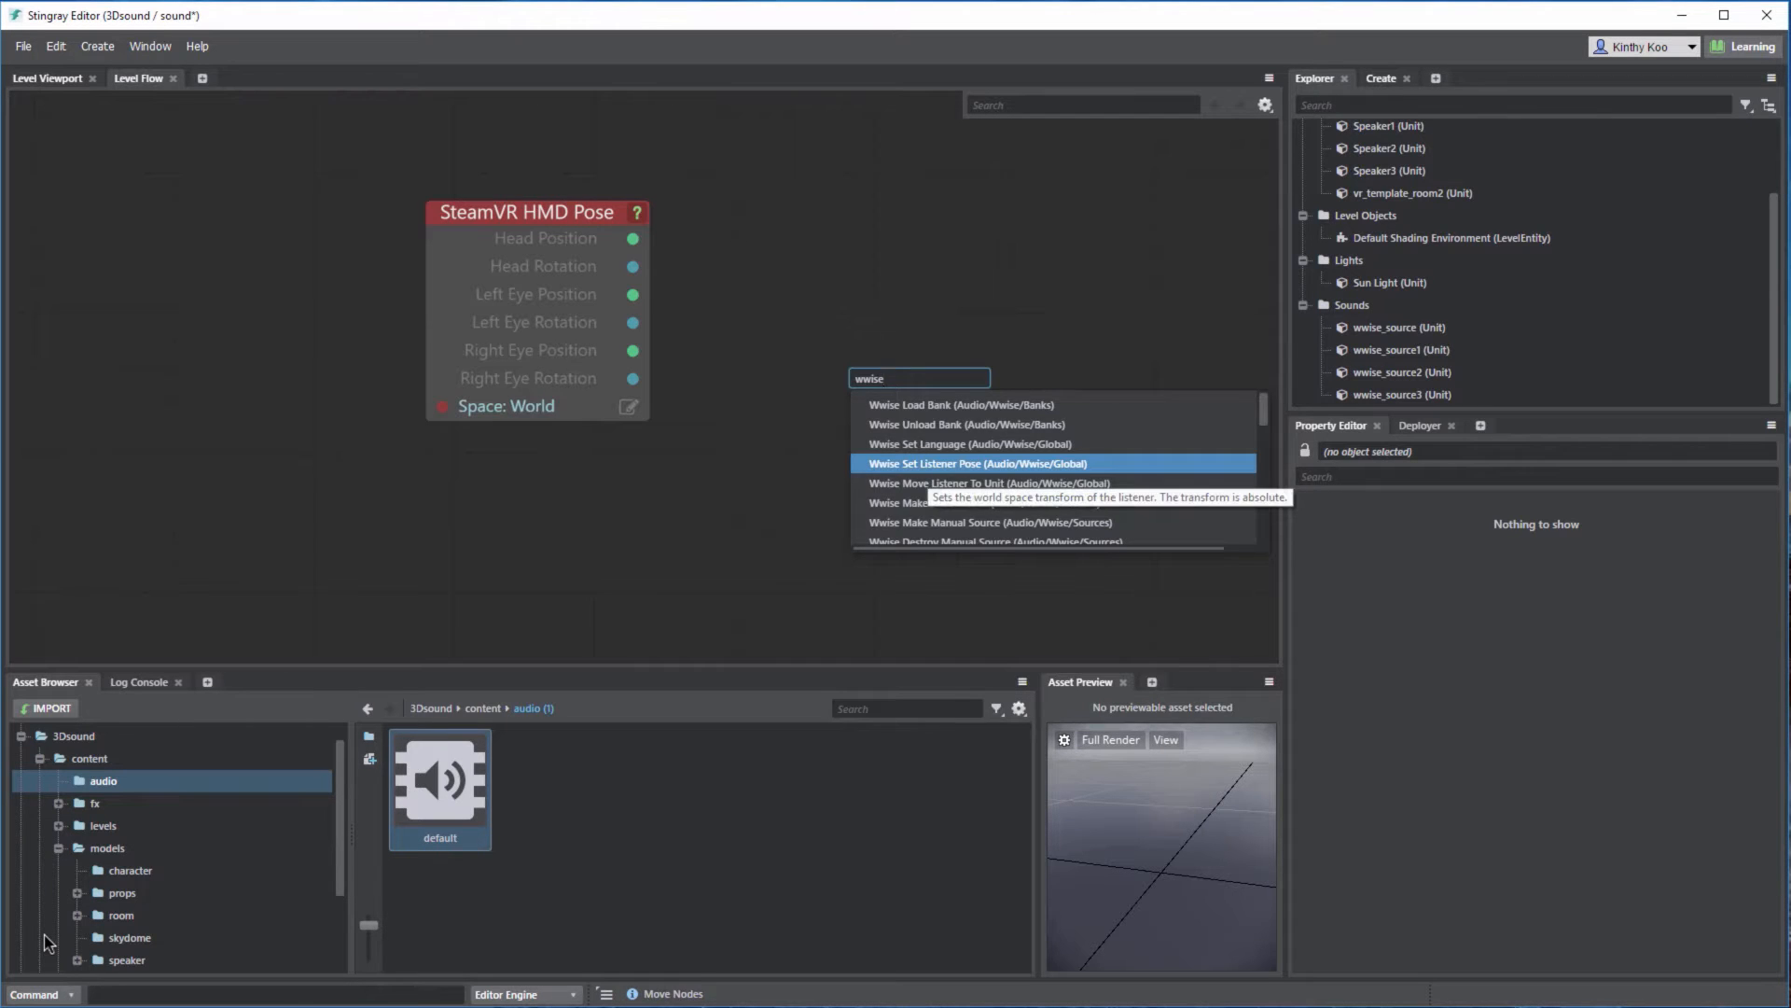
{"action": "key", "text": "Return"}
{"action": "key", "text": "Up"}
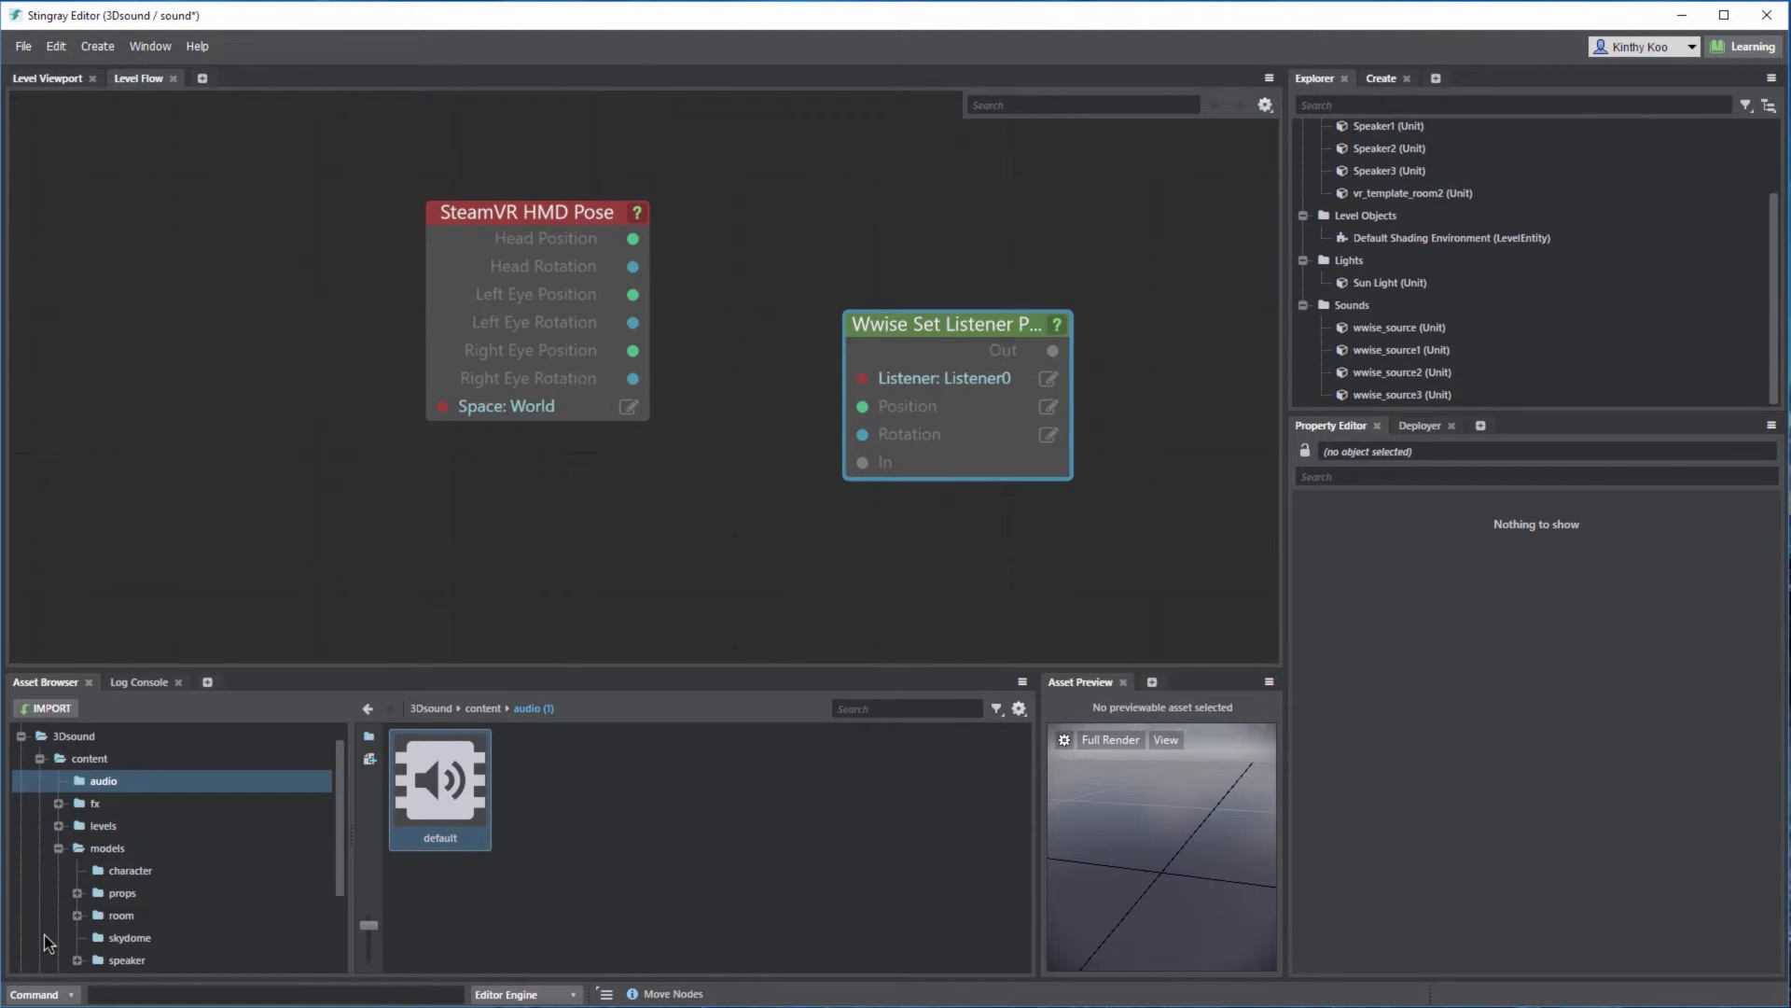
{"action": "left_click_drag", "start_coordinate": [1073, 355], "coordinate": [1156, 354]}
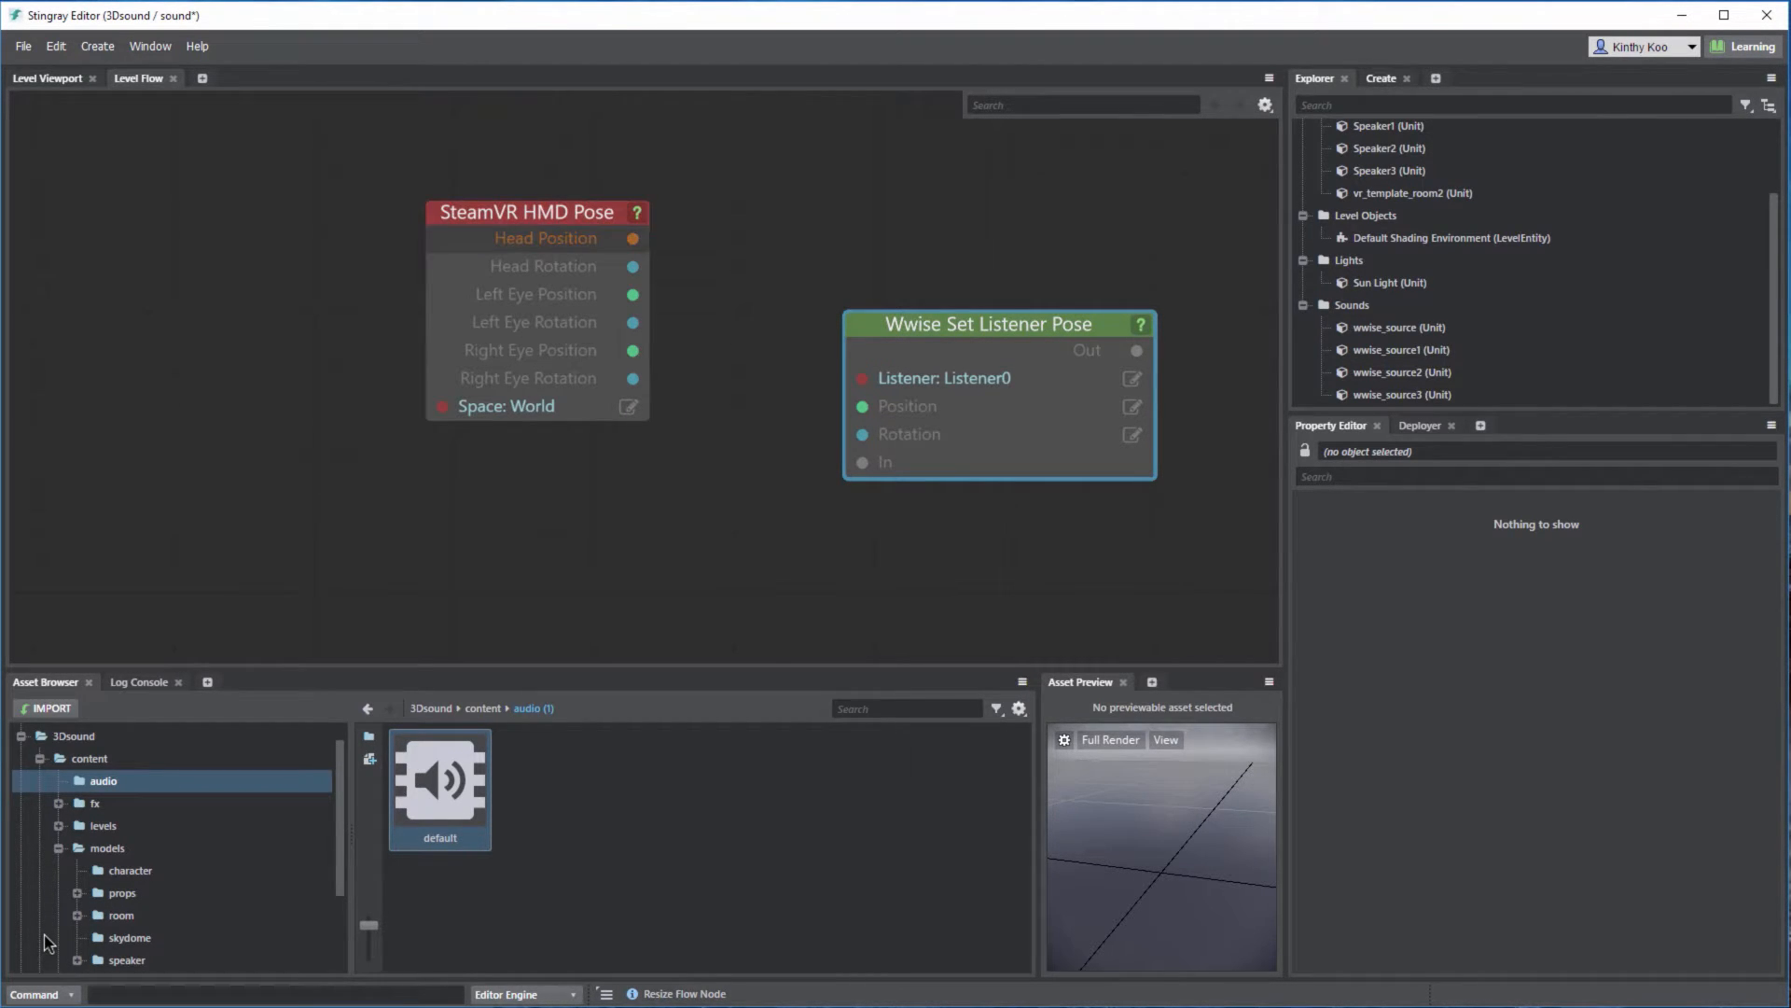
Connect the headset's Head Position and Head Rotation to the listener node's Position and Rotation, and align the listener node with the HMD node
{"action": "left_click_drag", "start_coordinate": [632, 238], "coordinate": [819, 399]}
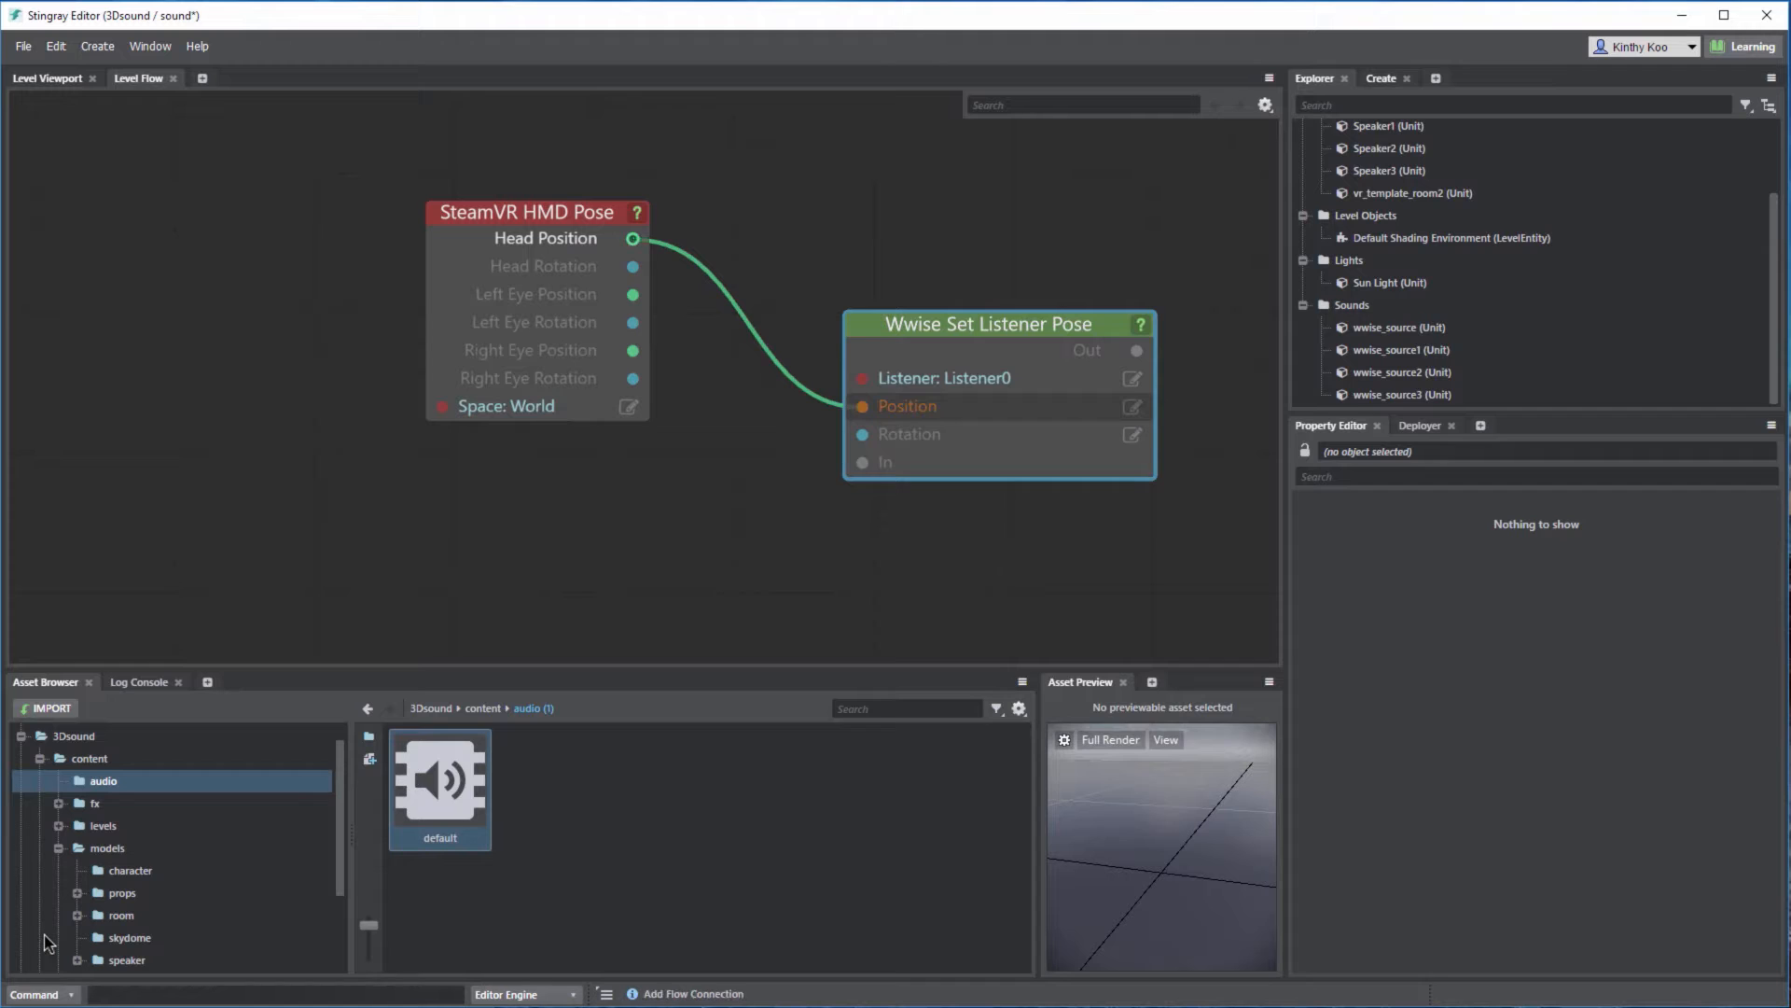
{"action": "mouse_move", "coordinate": [633, 267]}
{"action": "left_mouse_down"}
{"action": "mouse_move", "coordinate": [745, 417]}
{"action": "mouse_move", "coordinate": [862, 435]}
{"action": "left_mouse_up"}
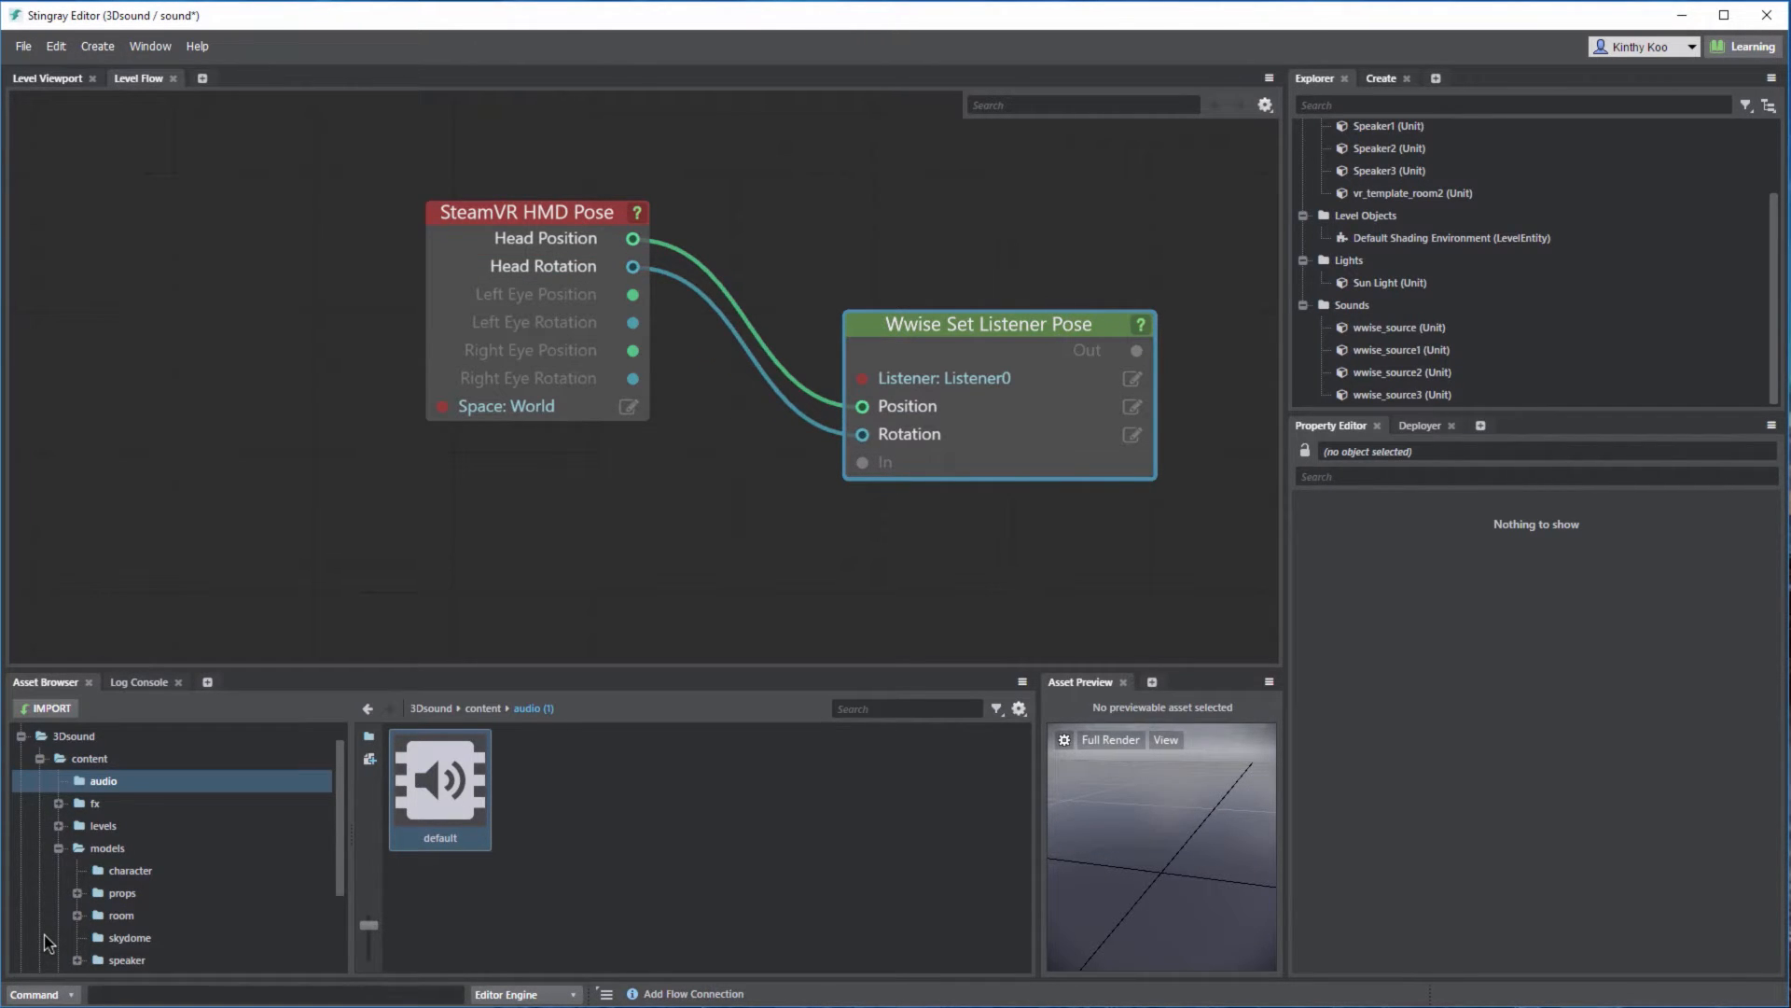
{"action": "left_click_drag", "start_coordinate": [989, 324], "coordinate": [961, 268]}
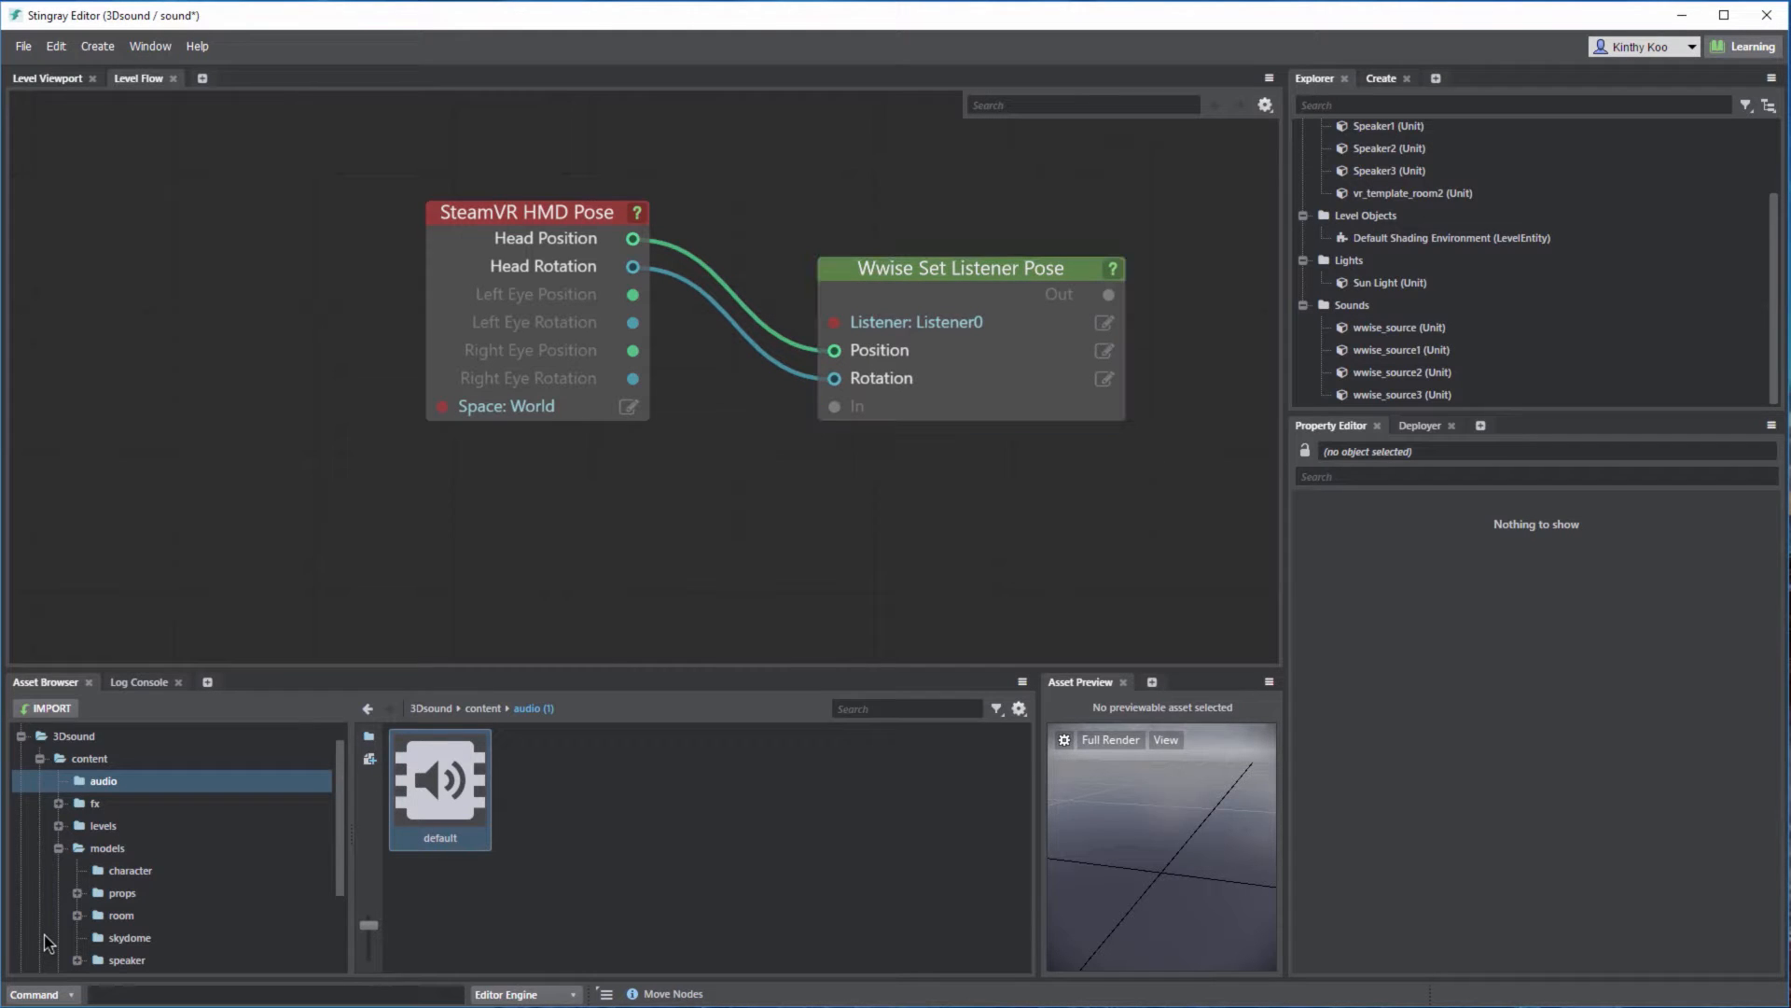
Add a Level Update event node below the HMD node and connect its Out to the listener node's In
{"action": "key", "text": "Tab"}
{"action": "type", "text": "level up"}
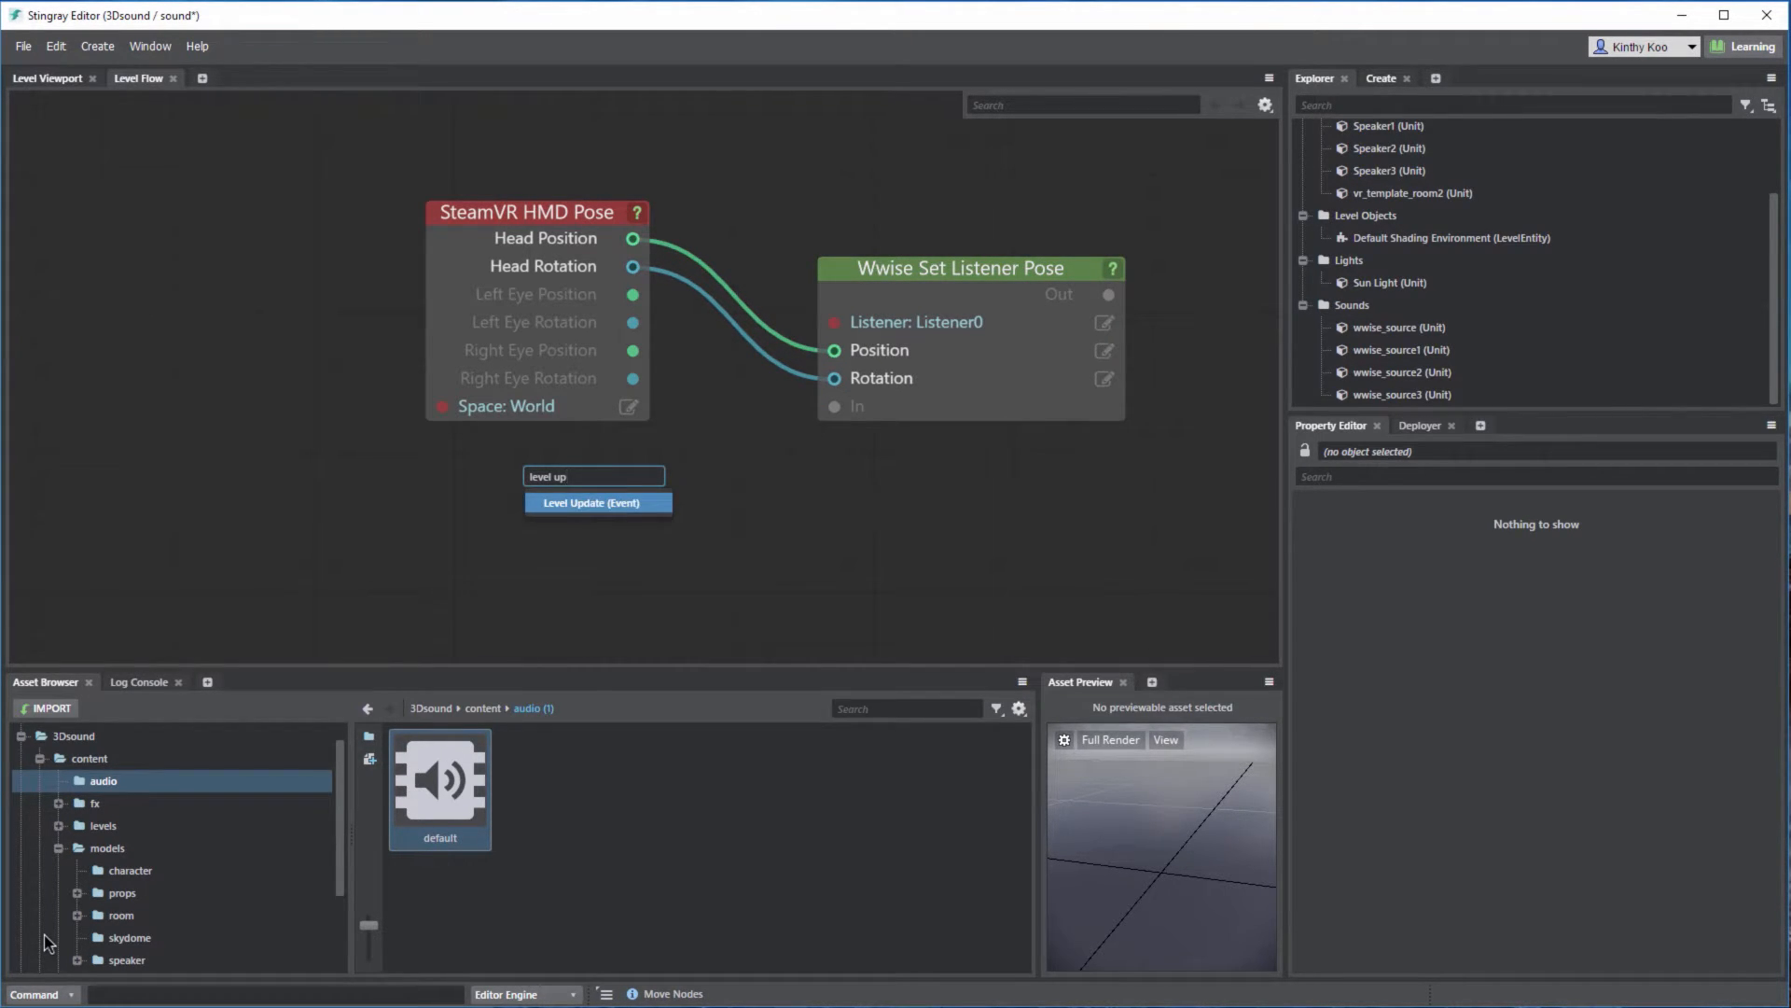
{"action": "key", "text": "Return"}
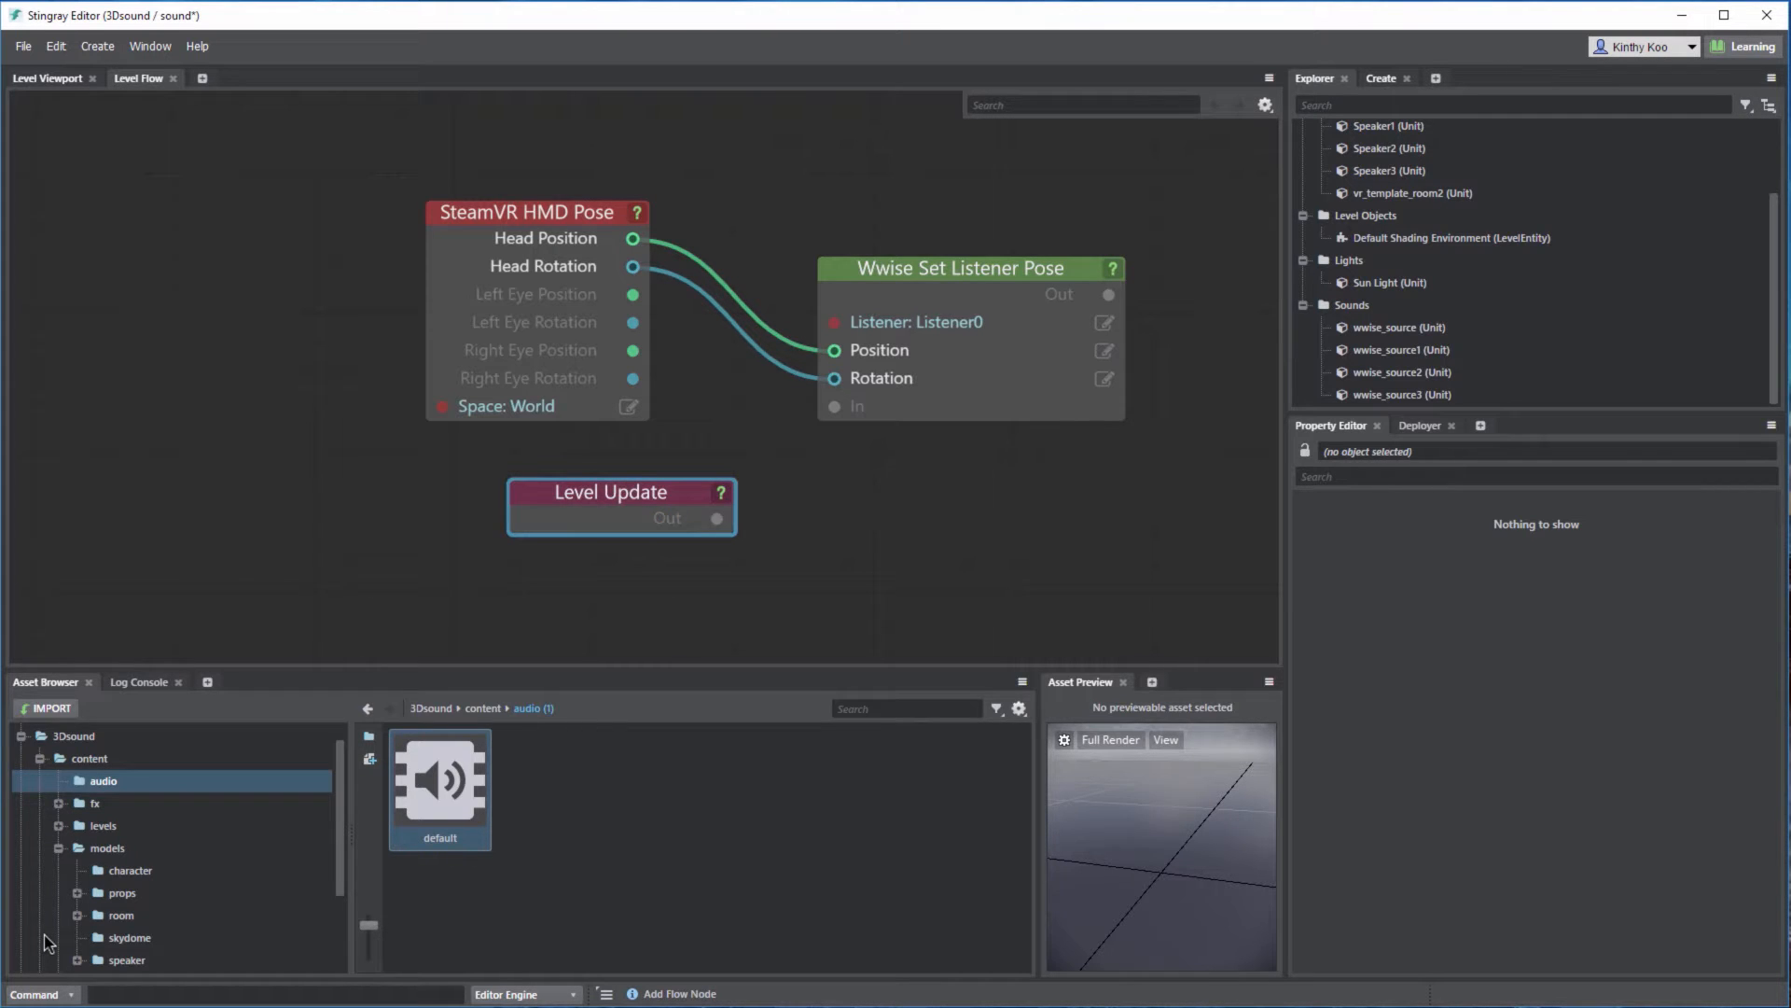
{"action": "left_click_drag", "start_coordinate": [611, 493], "coordinate": [527, 465]}
{"action": "mouse_move", "coordinate": [633, 490]}
{"action": "left_mouse_down"}
{"action": "mouse_move", "coordinate": [784, 484]}
{"action": "mouse_move", "coordinate": [834, 405]}
{"action": "left_mouse_up"}
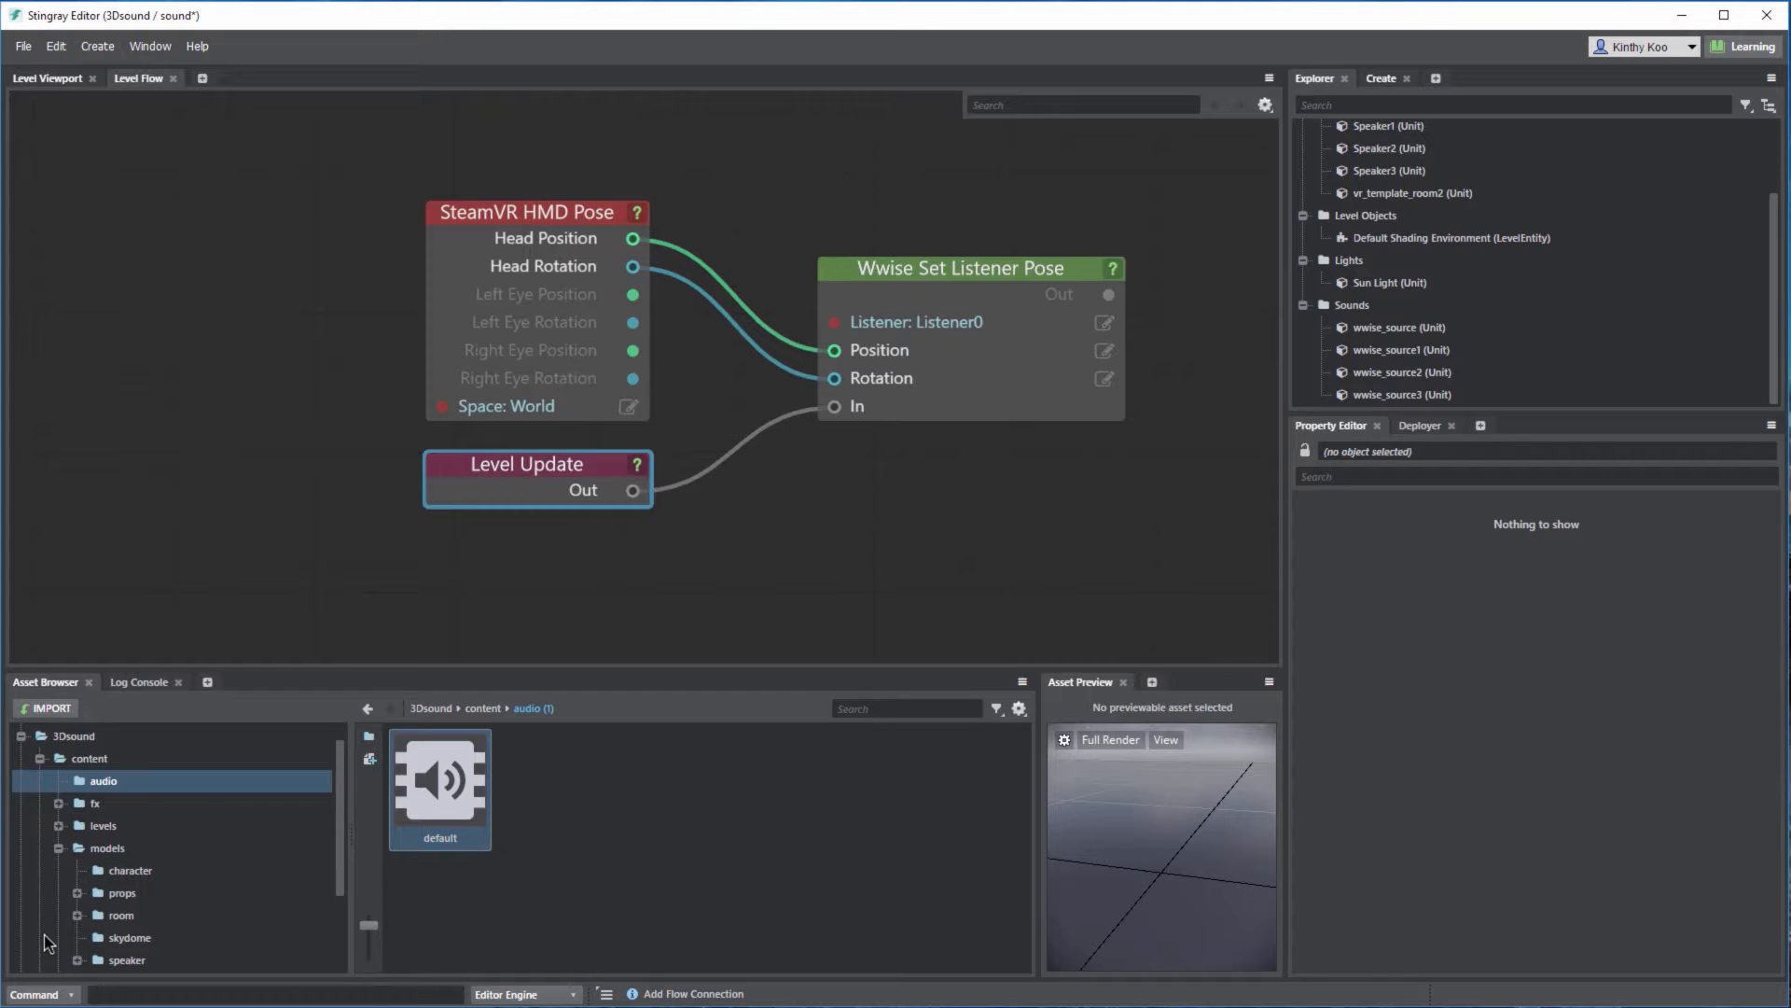
{"action": "mouse_move", "coordinate": [834, 485]}
{"action": "middle_mouse_down"}
{"action": "mouse_move", "coordinate": [709, 526]}
{"action": "mouse_move", "coordinate": [727, 518]}
{"action": "middle_mouse_up"}
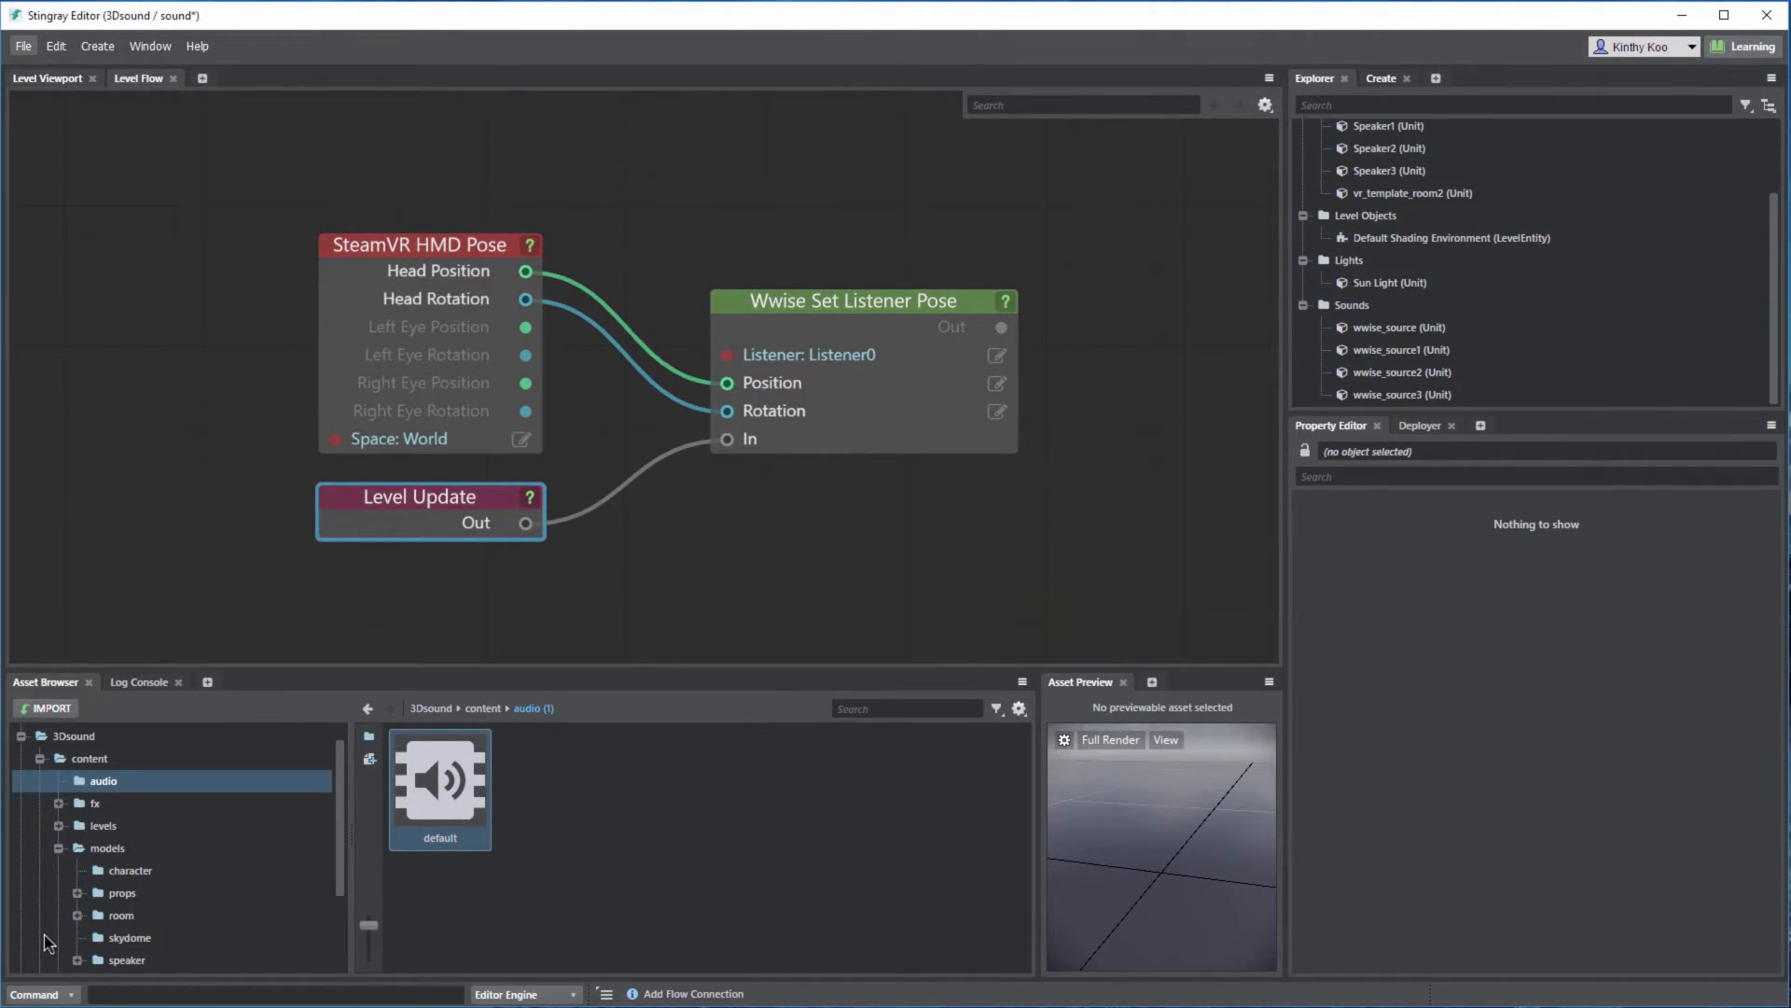
In the level view, select wwise_source at the speaker near the sunlit wall and set its shape to Sphere
{"action": "left_click", "coordinate": [48, 79]}
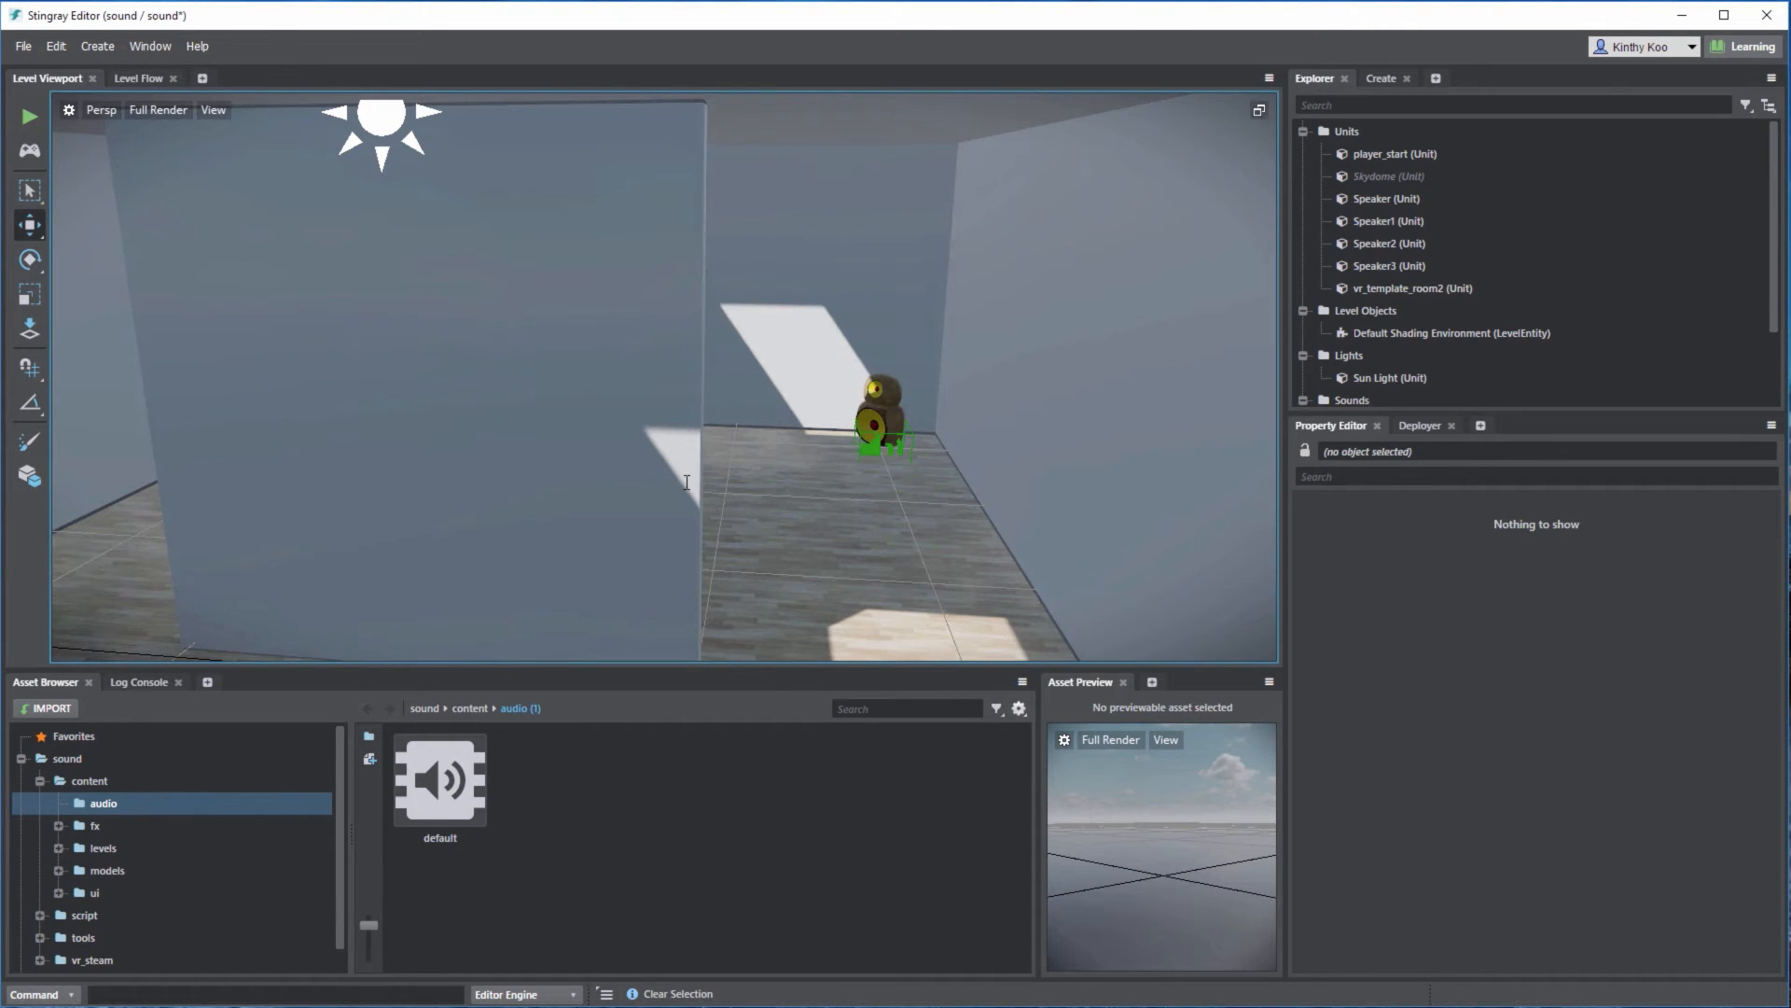
{"action": "mouse_move", "coordinate": [933, 541]}
{"action": "left_mouse_down", "text": "alt"}
{"action": "mouse_move", "coordinate": [1005, 551]}
{"action": "mouse_move", "coordinate": [825, 524]}
{"action": "mouse_move", "coordinate": [910, 496]}
{"action": "mouse_move", "coordinate": [840, 504]}
{"action": "left_mouse_up", "text": "alt"}
{"action": "left_click", "coordinate": [929, 495]}
{"action": "right_click_drag", "start_coordinate": [840, 504], "coordinate": [756, 527], "text": "alt"}
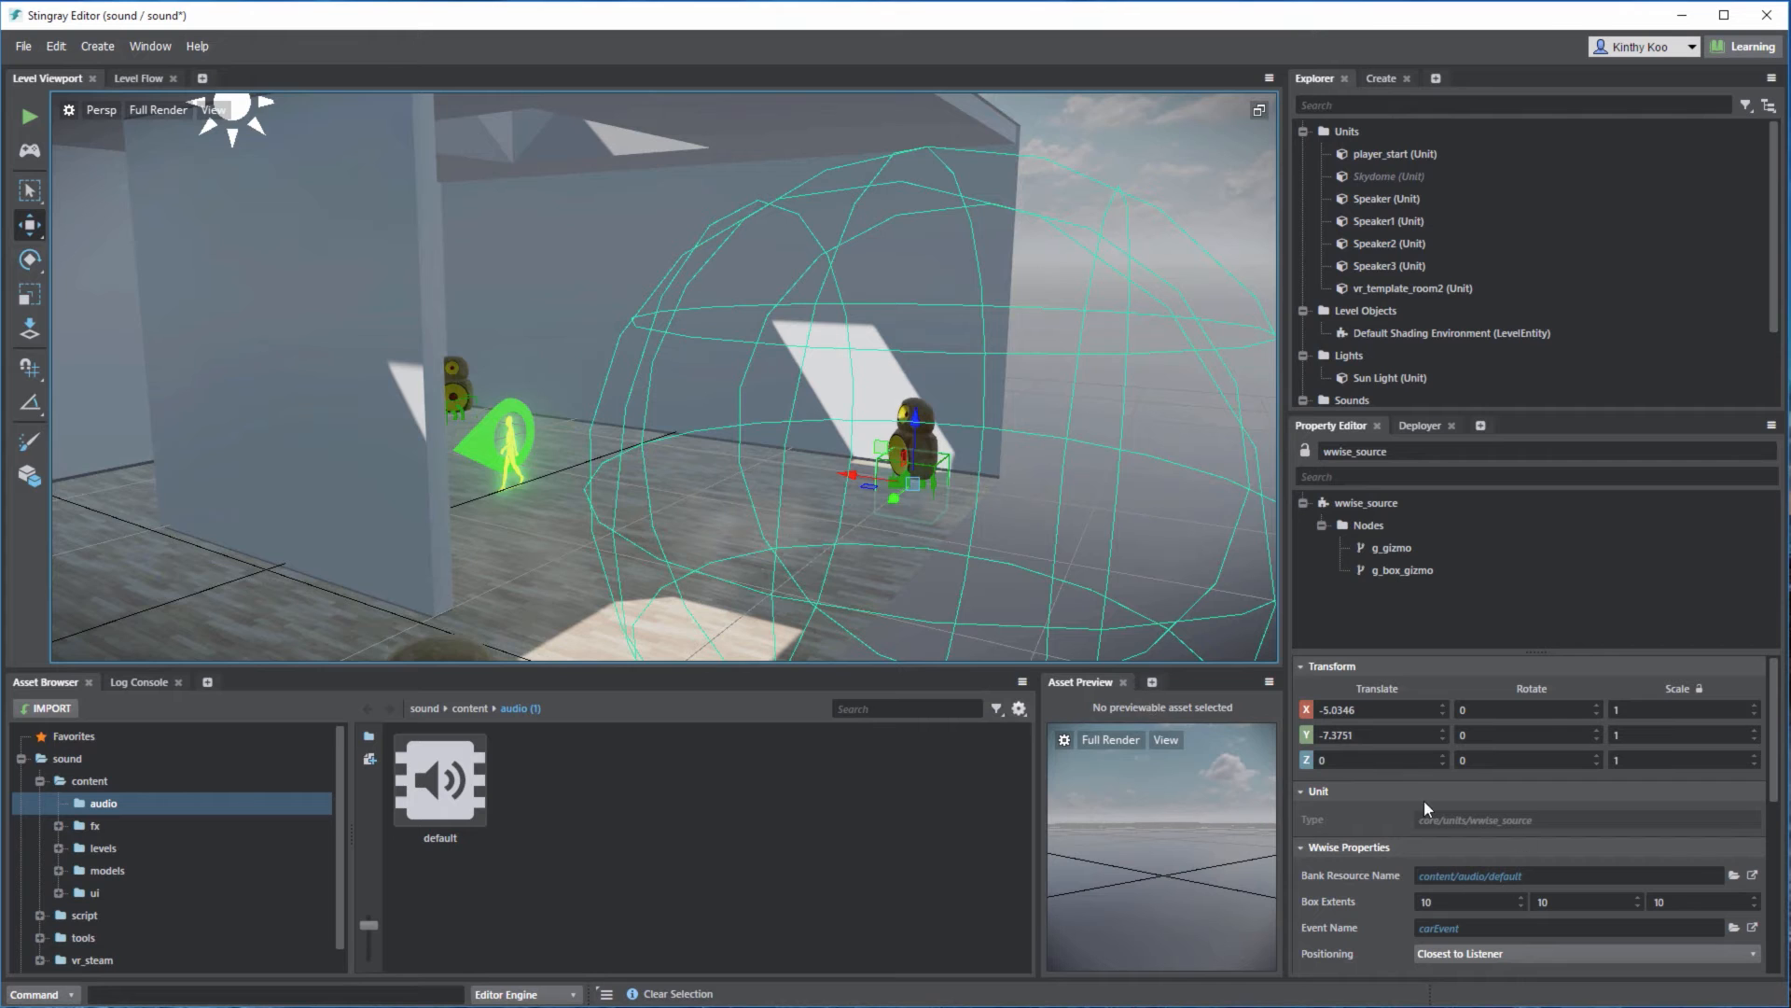
{"action": "scroll", "coordinate": [1389, 802], "scroll_direction": "down", "scroll_amount": 5}
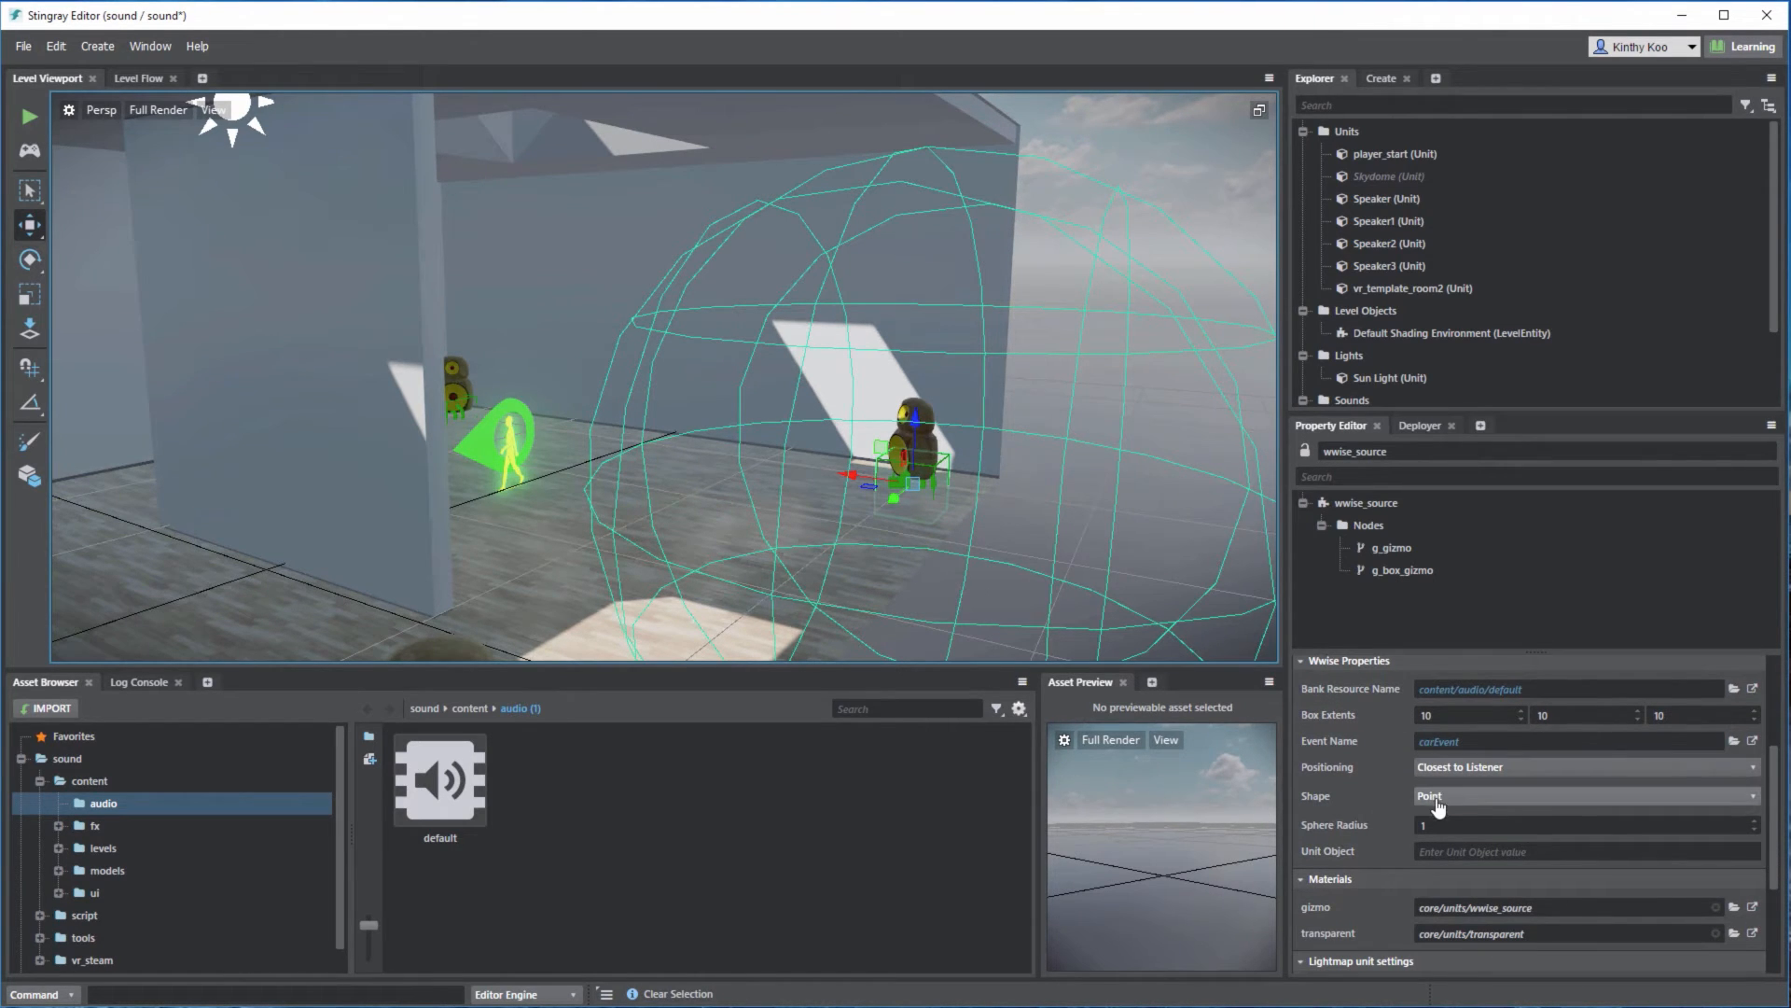
{"action": "left_click", "coordinate": [1437, 798]}
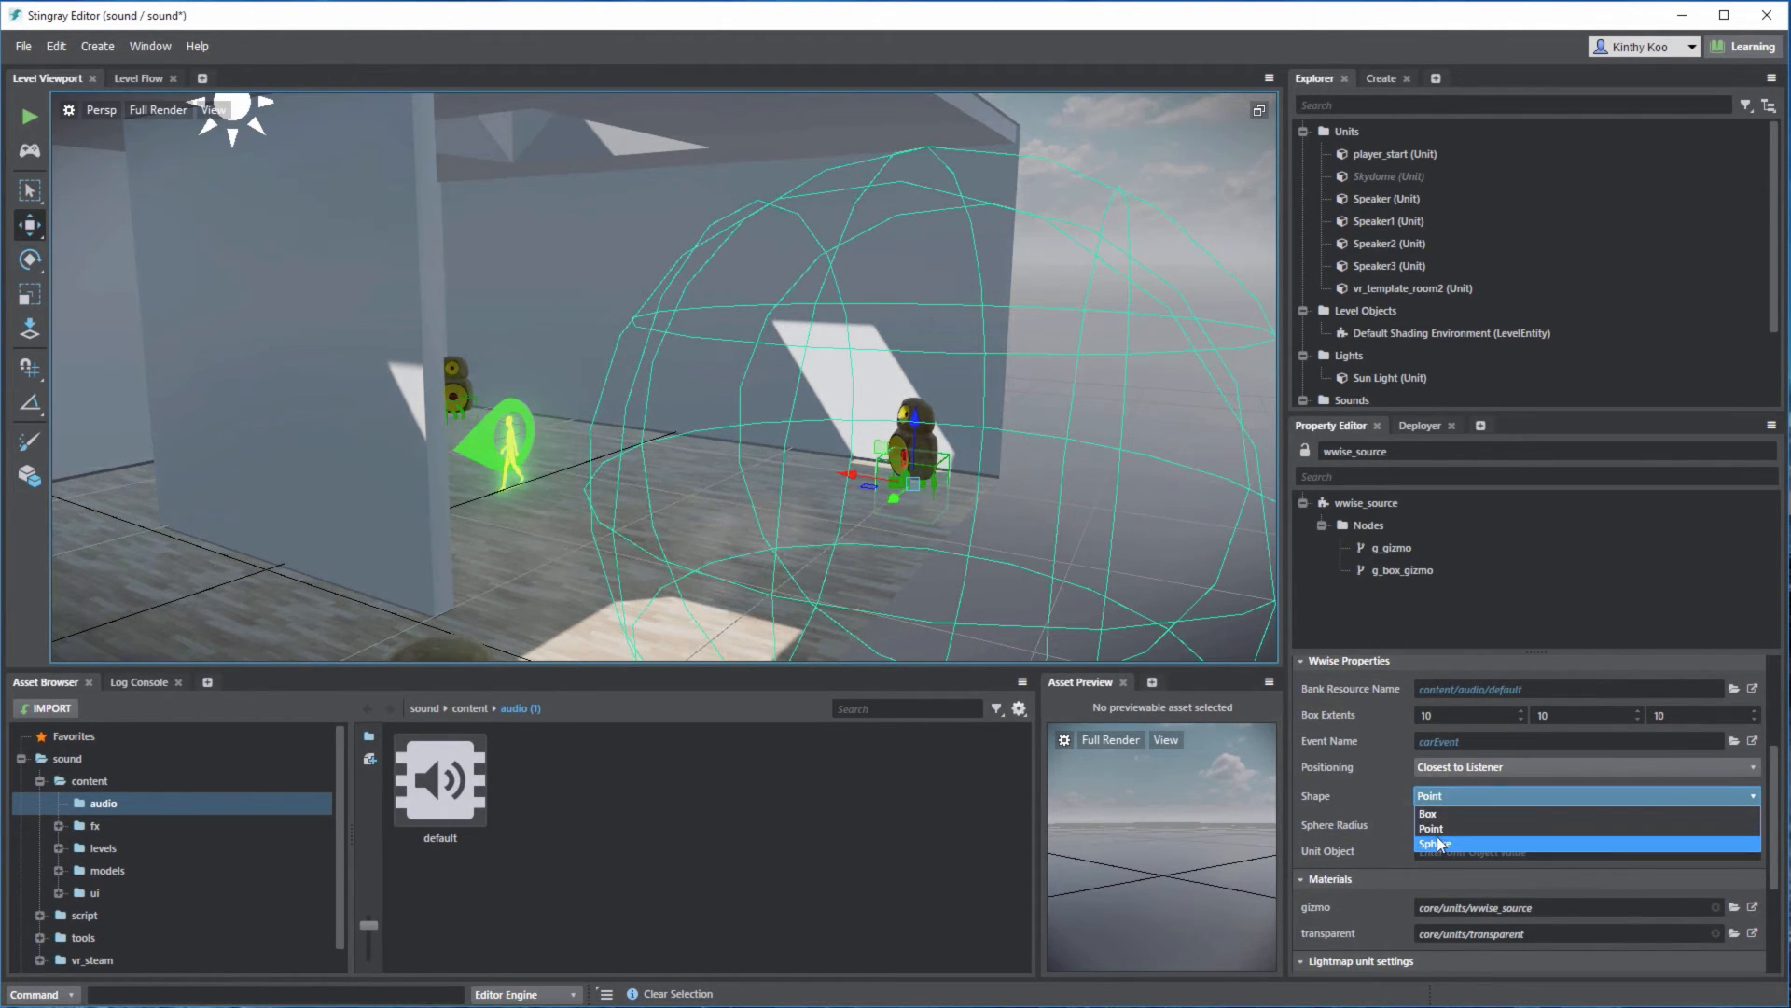
{"action": "left_click", "coordinate": [1437, 842]}
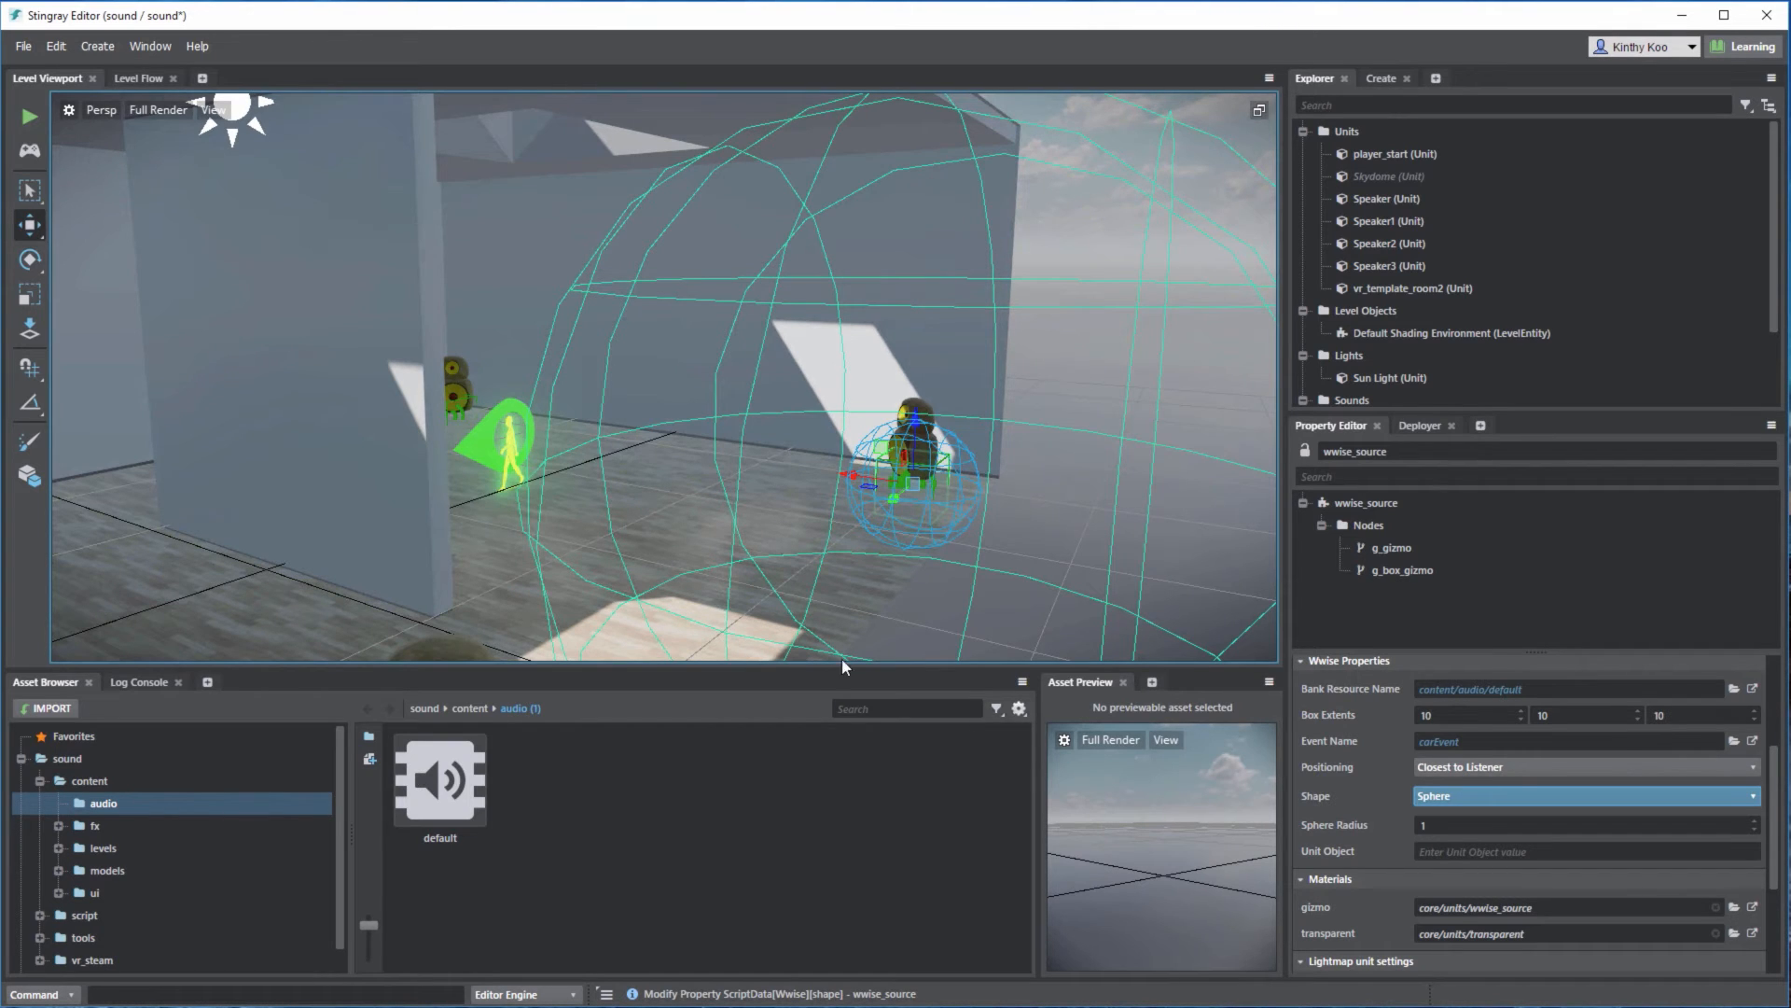
Set the sound source's sphere radius to 0.1
{"action": "left_click", "coordinate": [1458, 824]}
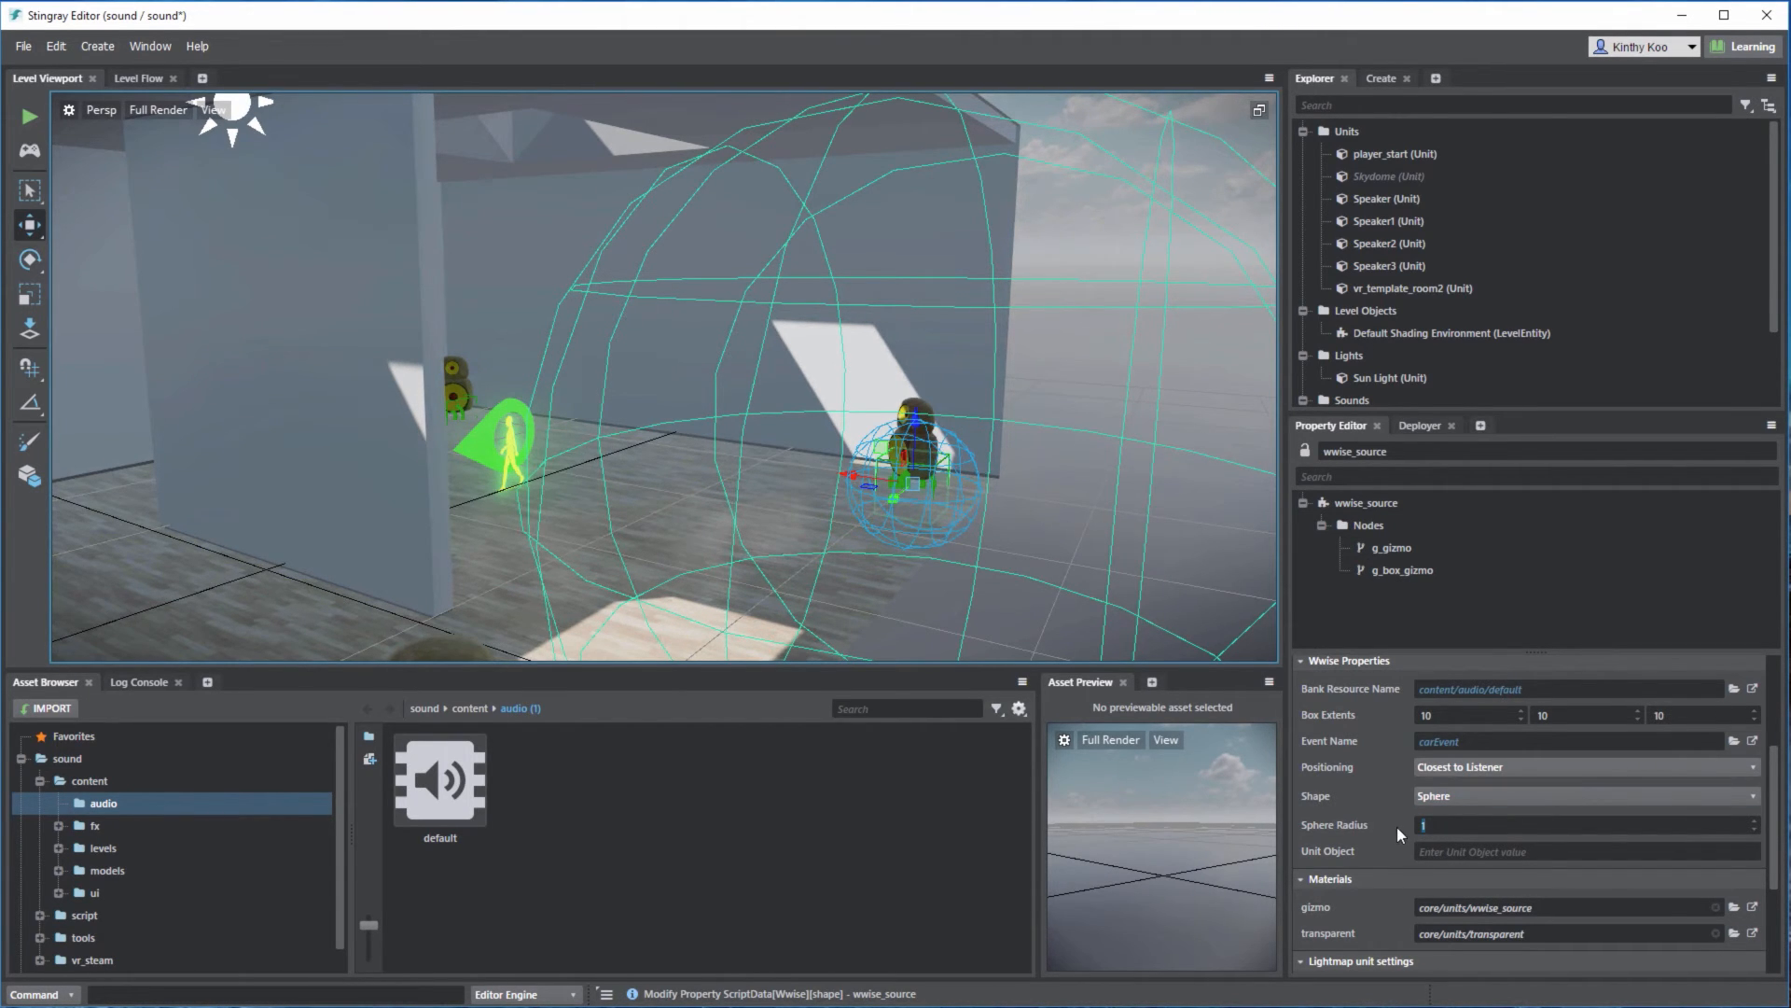
{"action": "key", "text": "Return"}
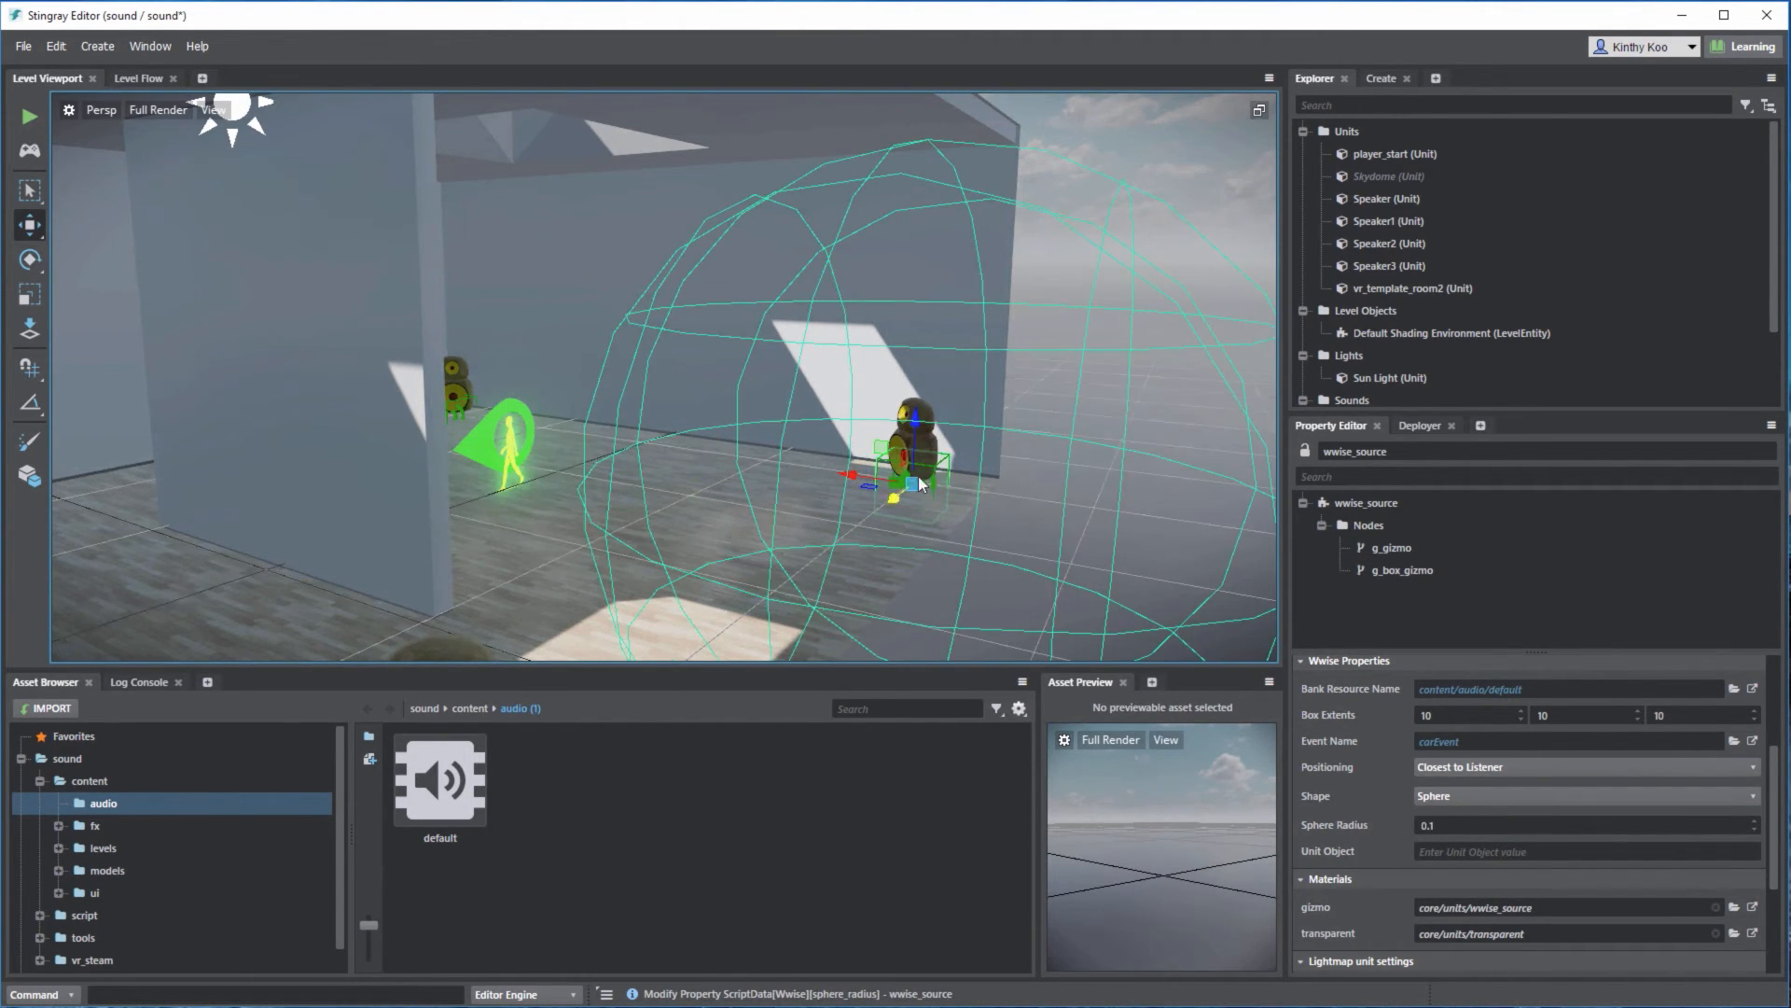
{"action": "left_click_drag", "start_coordinate": [913, 443], "coordinate": [791, 478], "text": "alt"}
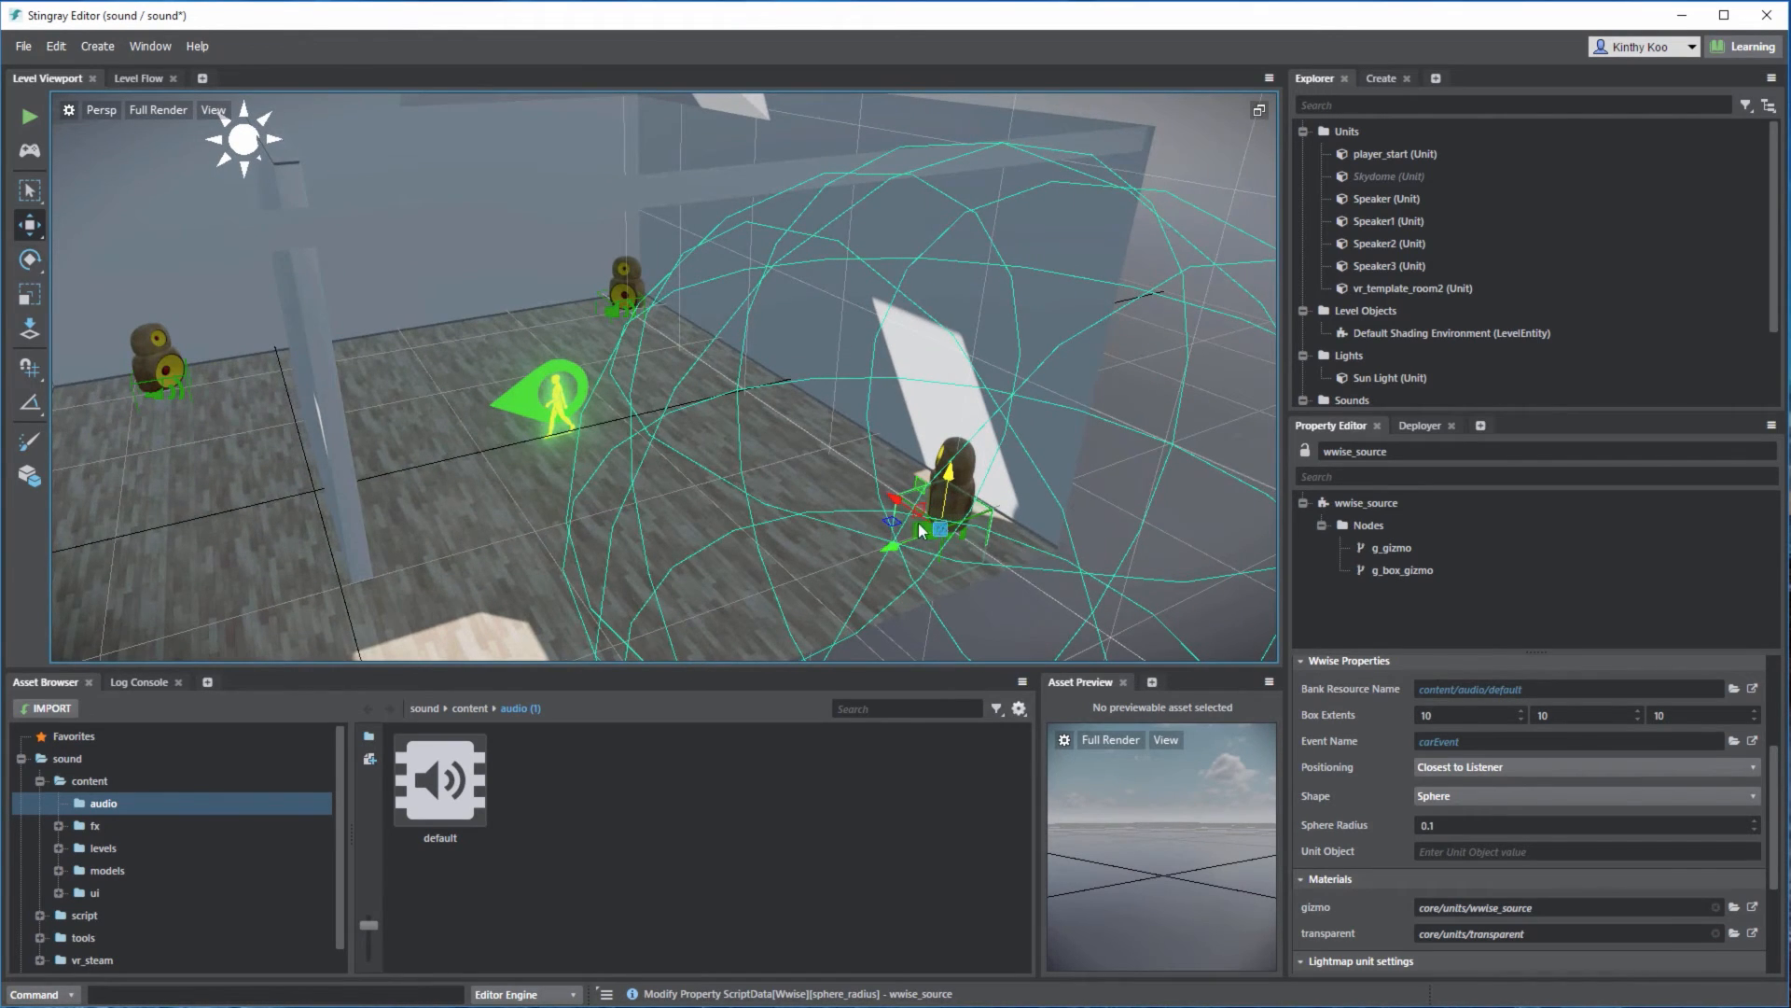
{"action": "left_click_drag", "start_coordinate": [919, 524], "coordinate": [854, 539], "text": "alt"}
Change the shape of wwise_source to Box
{"action": "left_click", "coordinate": [1491, 802]}
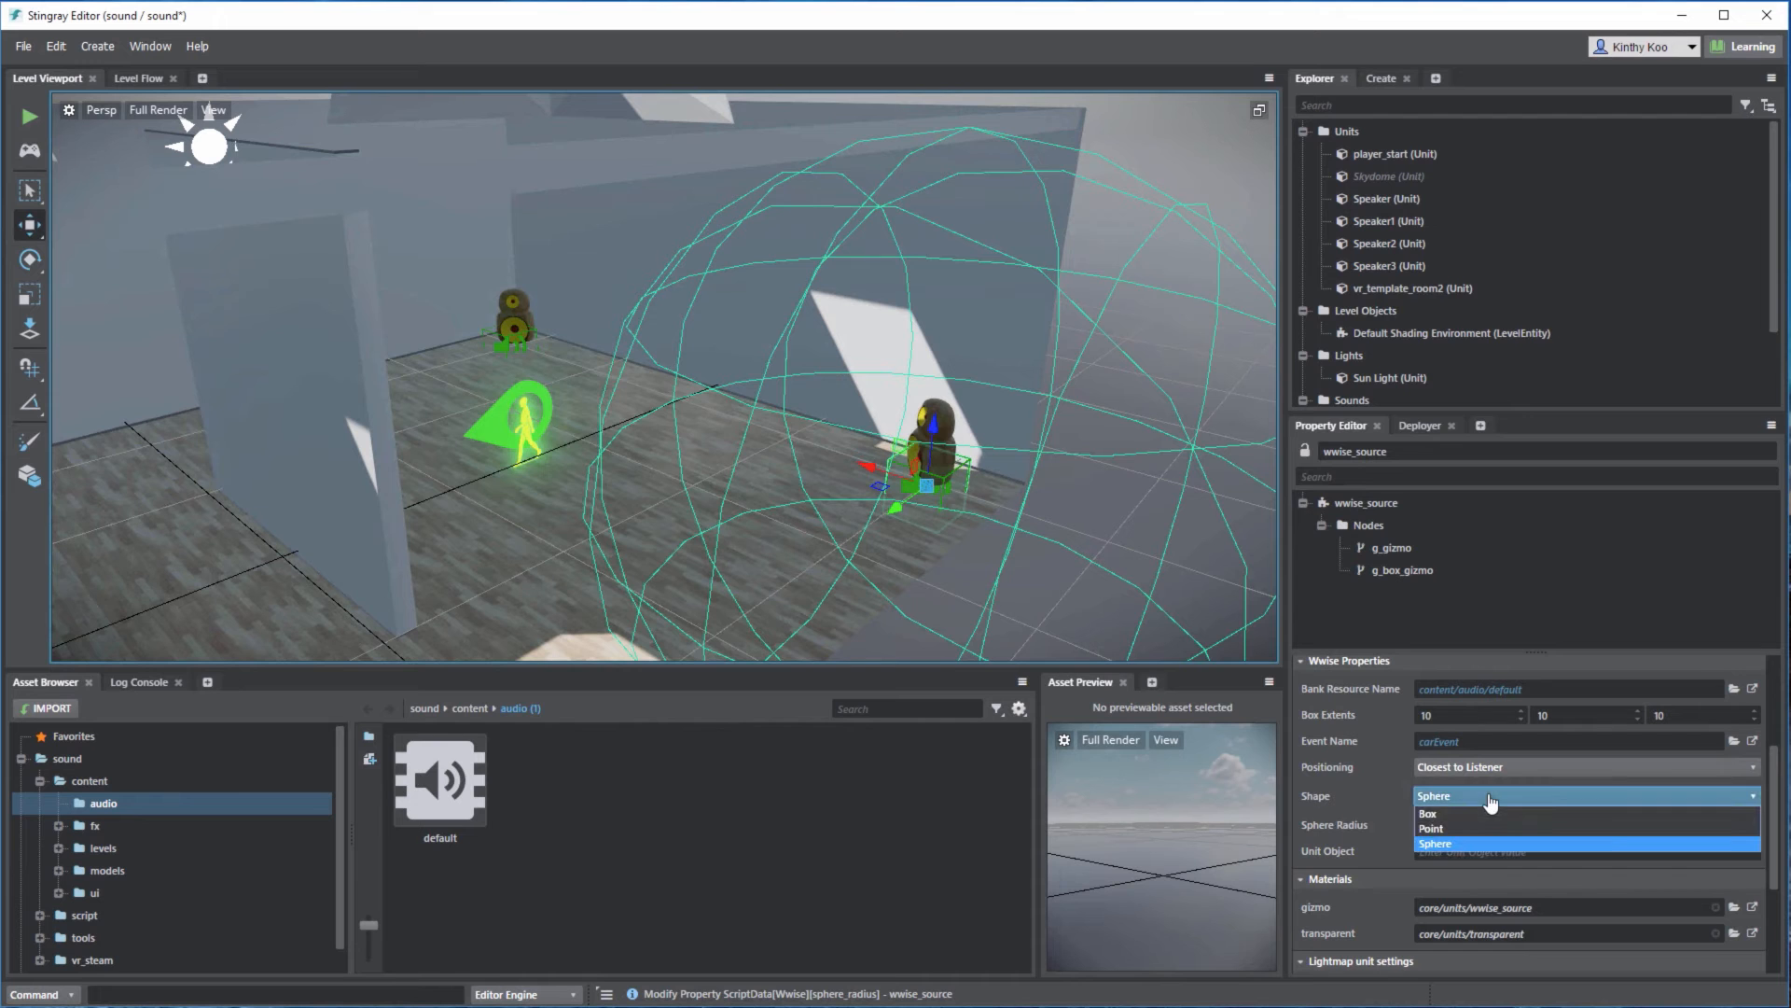
{"action": "left_click", "coordinate": [1475, 809]}
{"action": "scroll", "coordinate": [716, 447], "scroll_direction": "down", "scroll_amount": 4}
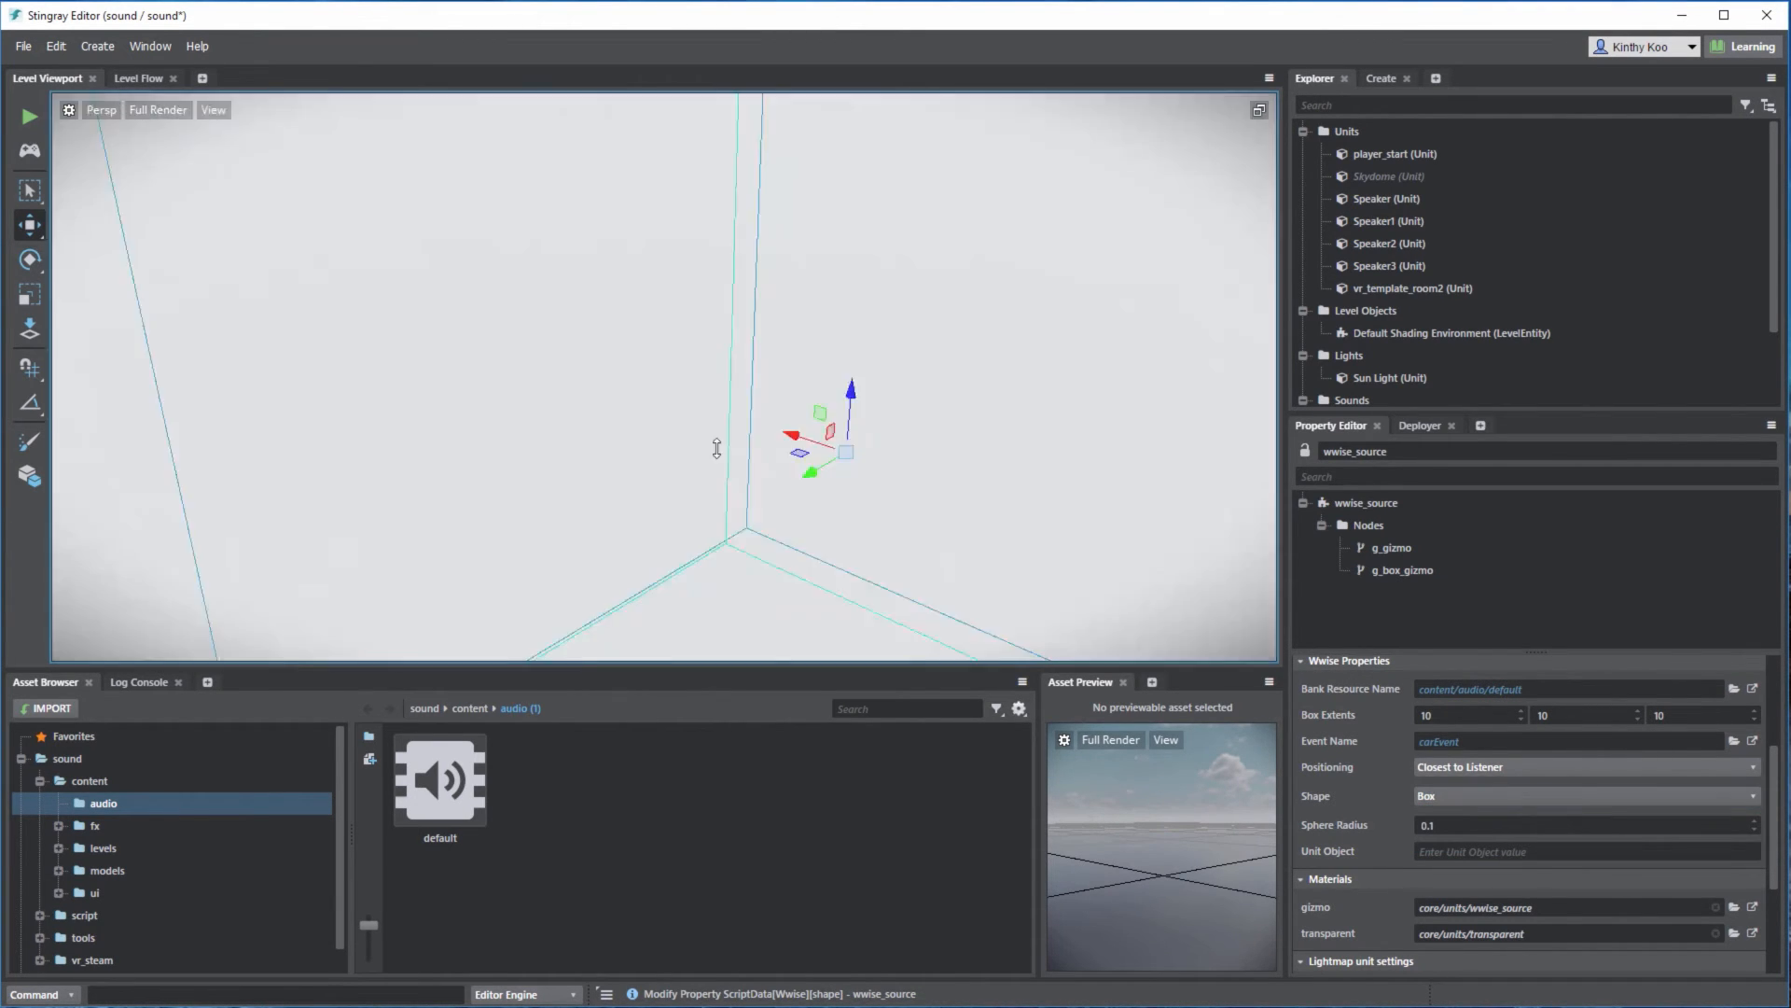
{"action": "mouse_move", "coordinate": [716, 448]}
{"action": "left_mouse_down", "text": "alt"}
{"action": "mouse_move", "coordinate": [642, 344]}
{"action": "mouse_move", "coordinate": [732, 424]}
{"action": "left_mouse_up", "text": "alt"}
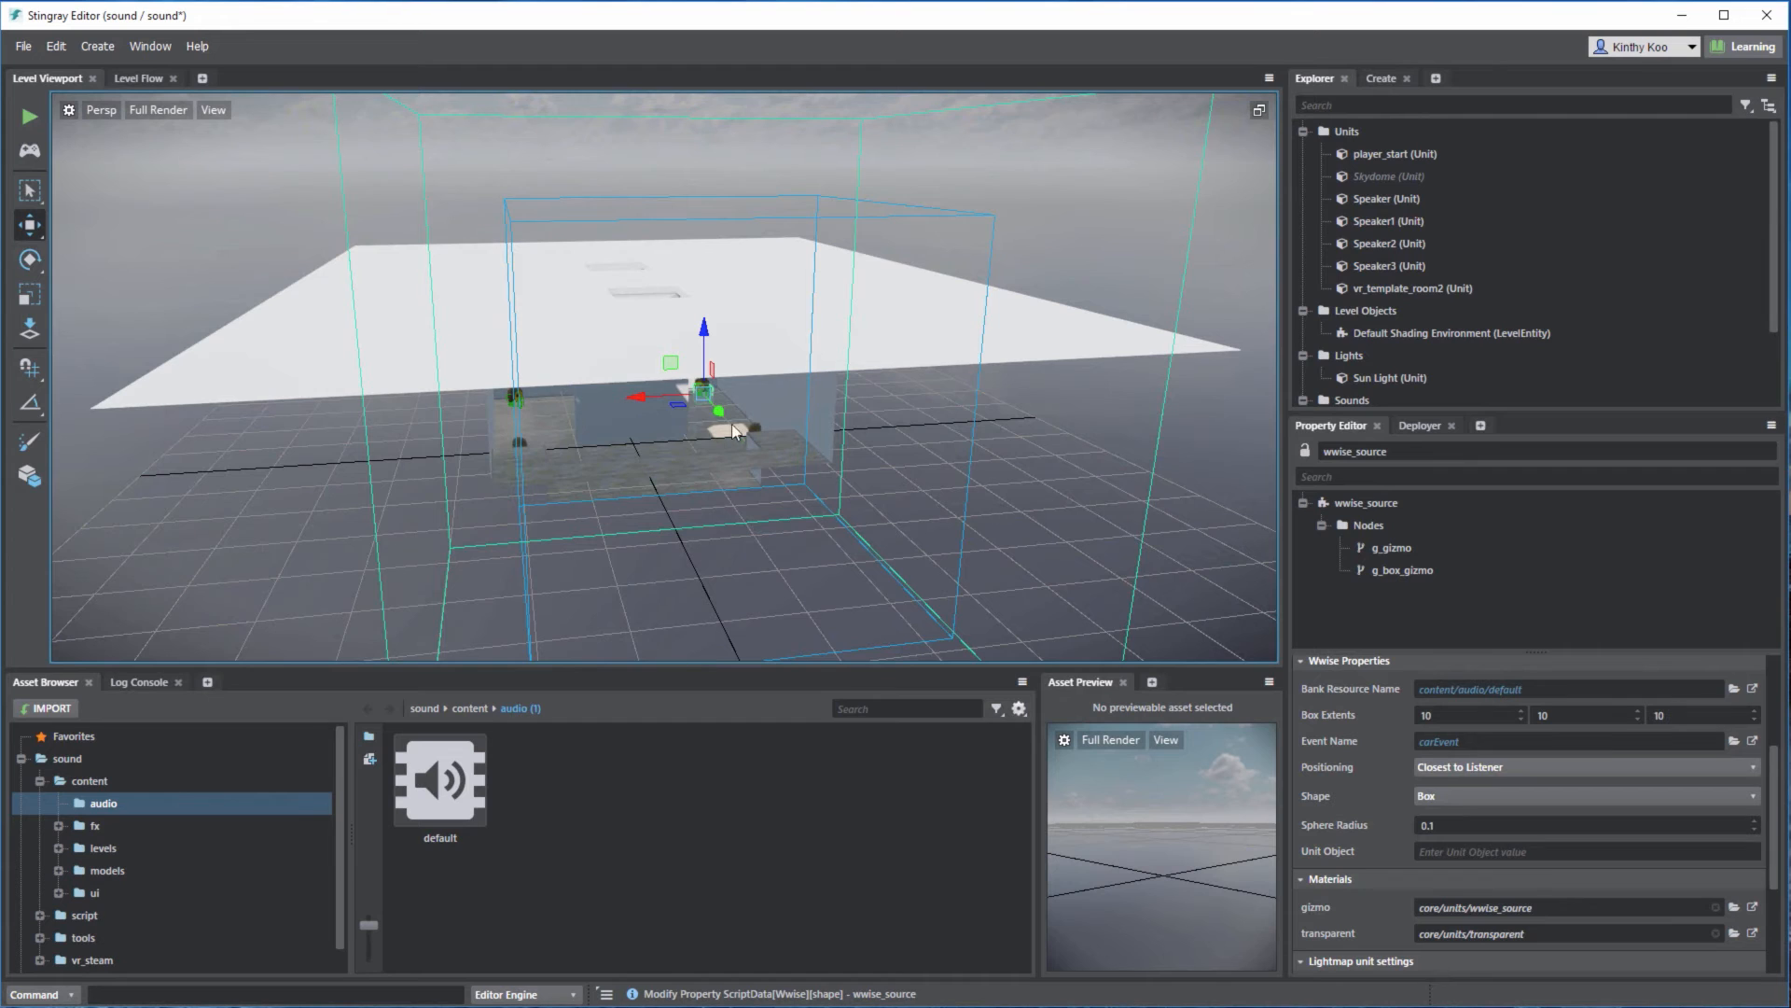
Set the first box extent of wwise_source to 20
{"action": "double_click", "coordinate": [1466, 715]}
{"action": "type", "text": "20"}
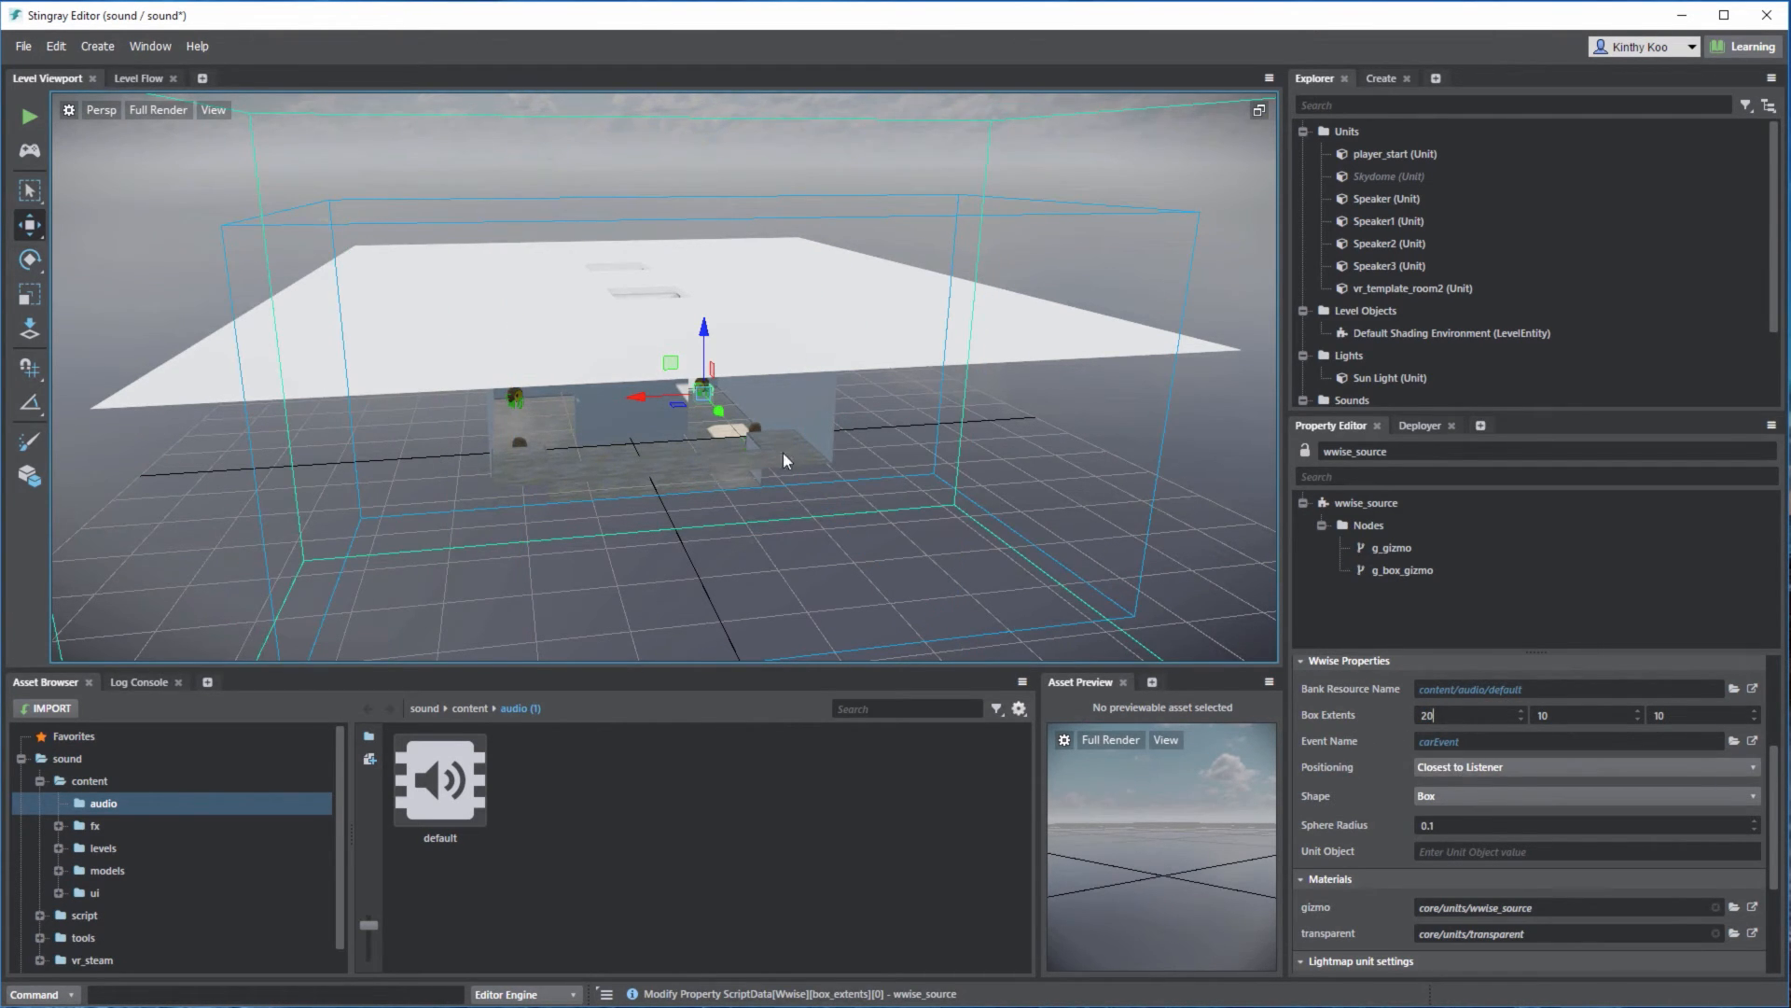
{"action": "left_click_drag", "start_coordinate": [782, 452], "coordinate": [528, 196], "text": "alt"}
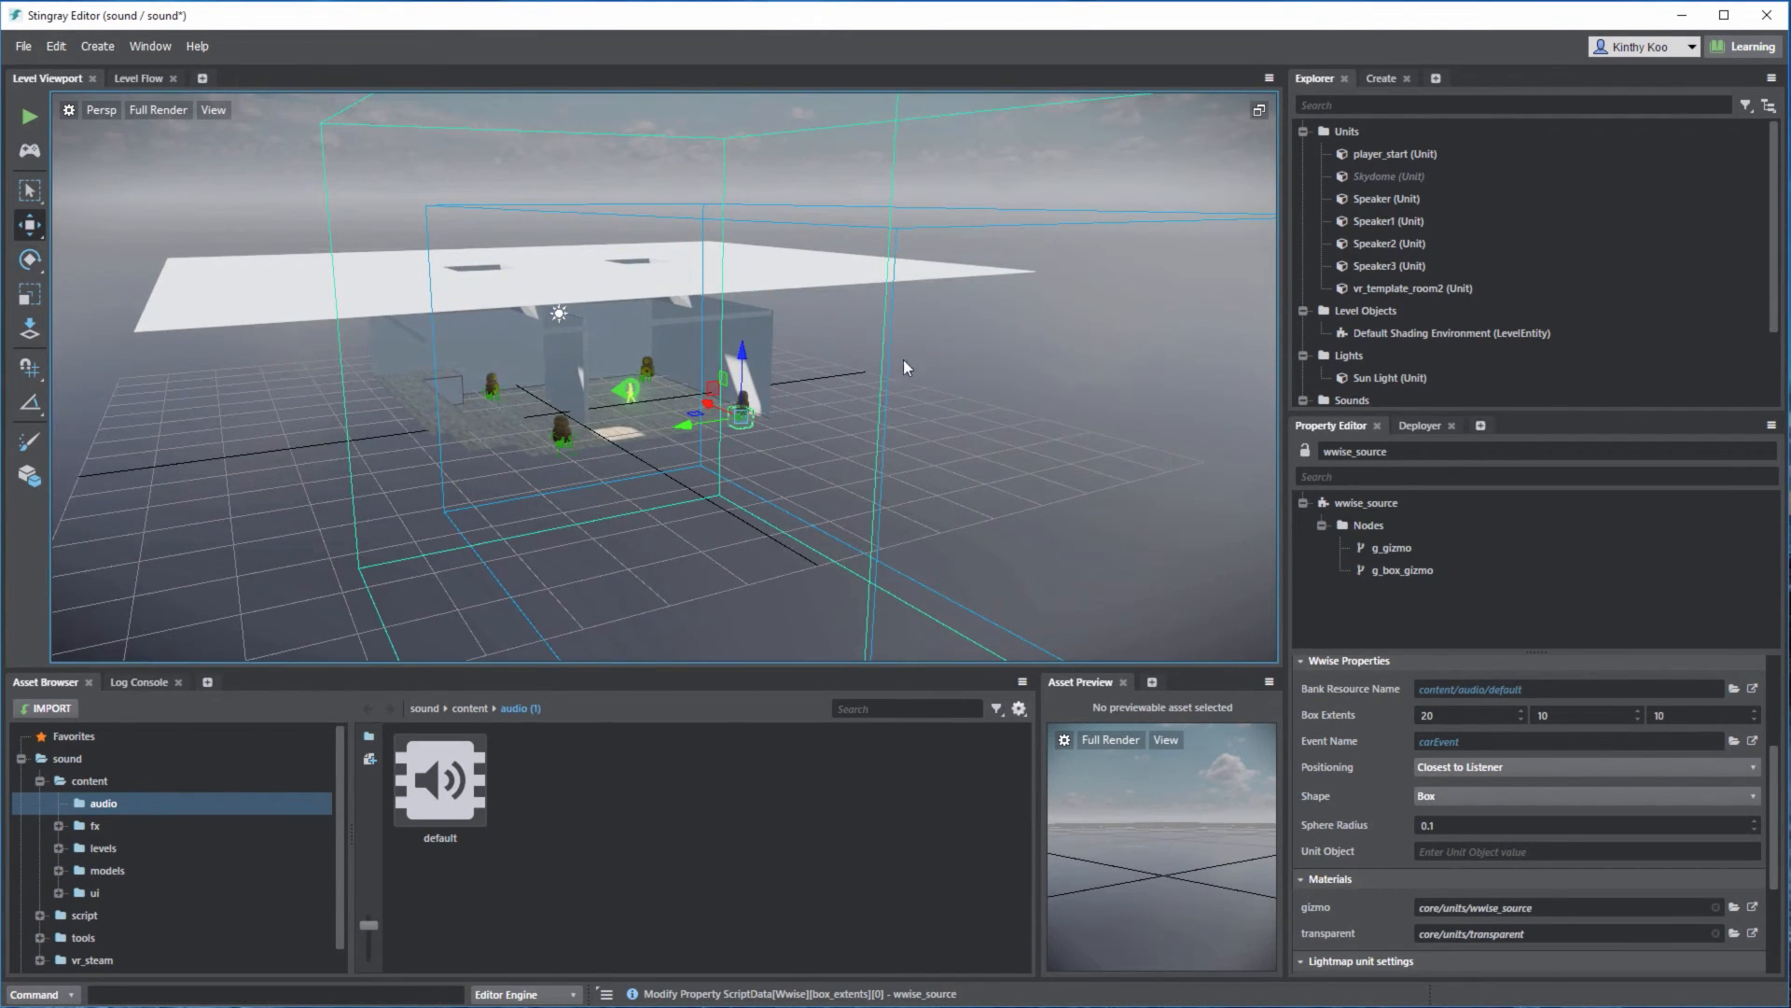
Set all three box extents of wwise_source to 1
{"action": "double_click", "coordinate": [1471, 711]}
{"action": "type", "text": "1"}
{"action": "double_click", "coordinate": [1571, 711]}
{"action": "type", "text": "1"}
{"action": "double_click", "coordinate": [1693, 715]}
{"action": "type", "text": "1"}
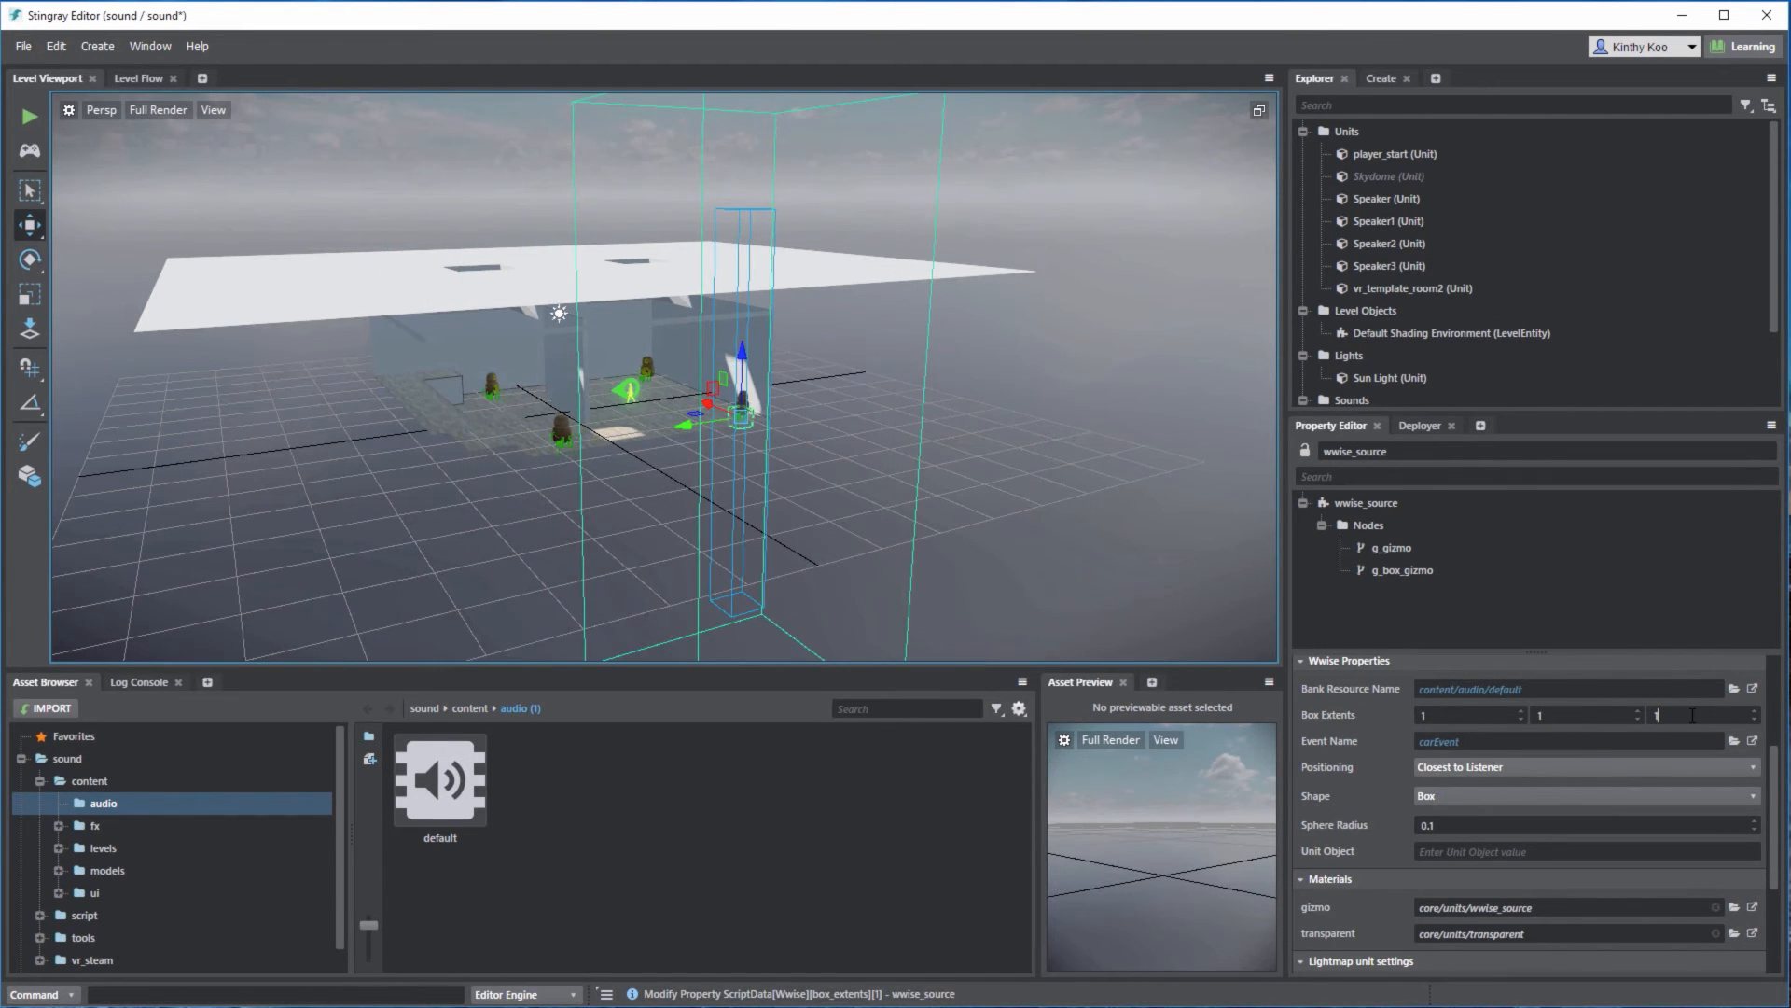
{"action": "key", "text": "Return"}
{"action": "left_click_drag", "start_coordinate": [492, 411], "coordinate": [708, 404], "text": "alt"}
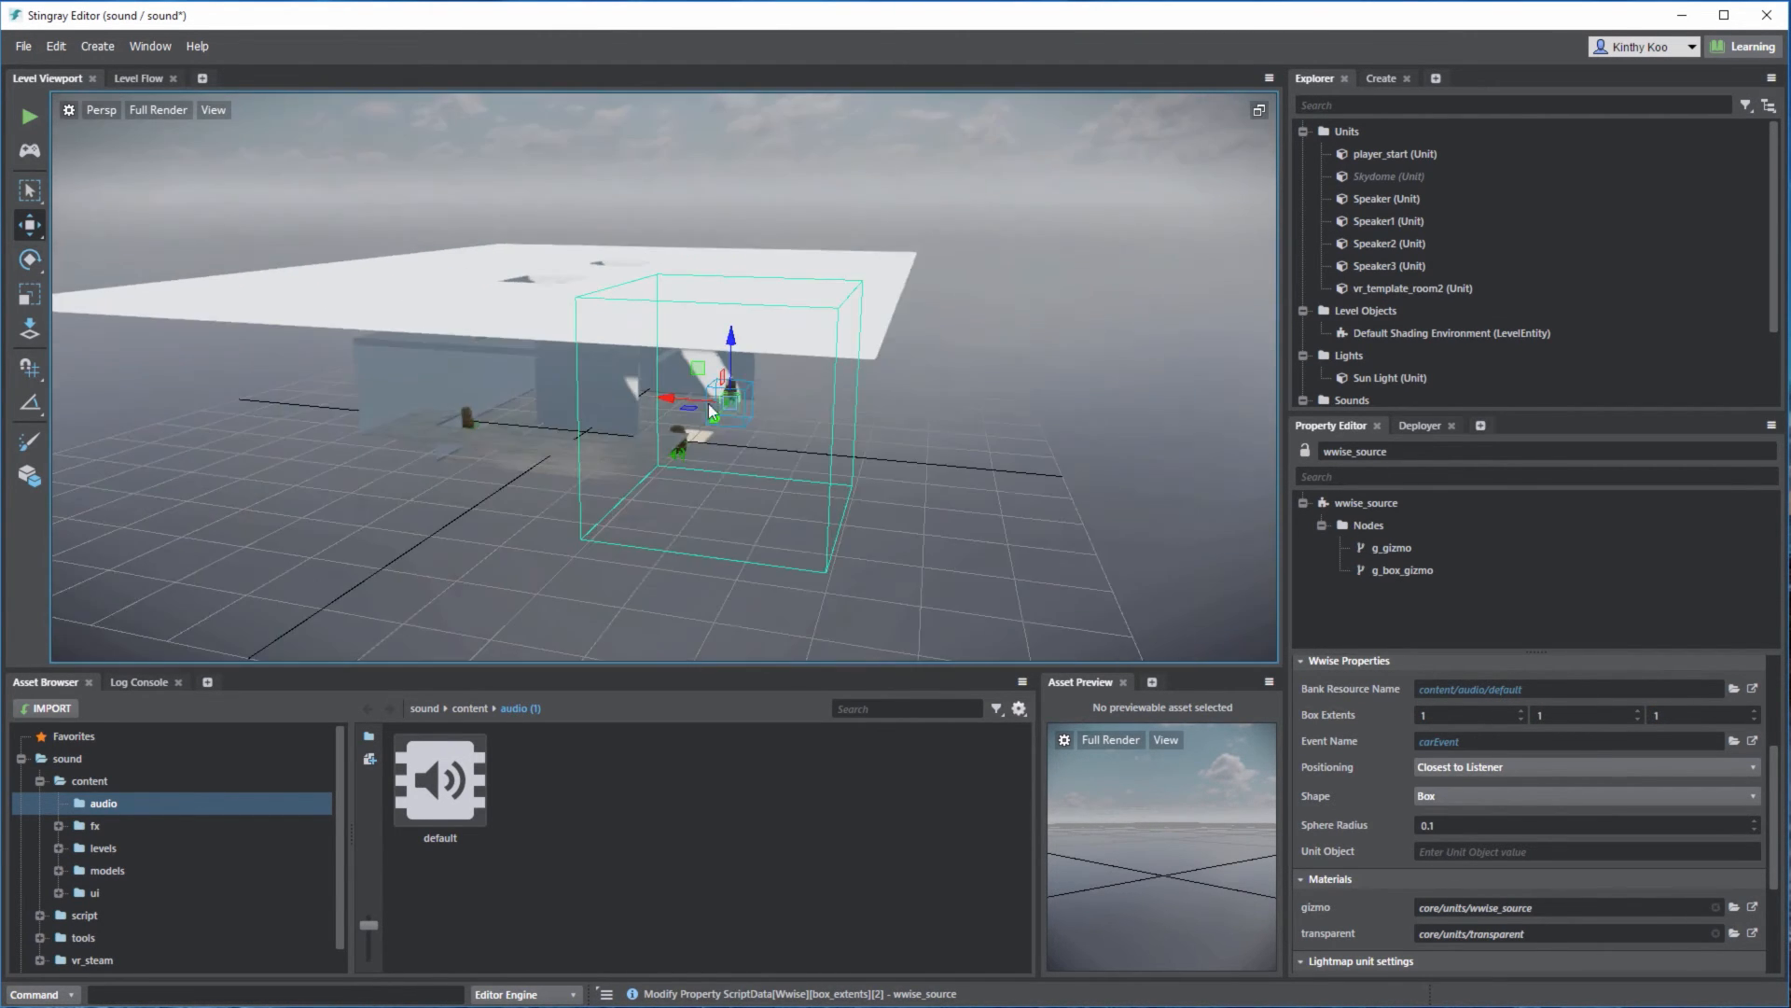
{"action": "right_click_drag", "start_coordinate": [683, 383], "coordinate": [1388, 565], "text": "alt"}
{"action": "left_click_drag", "start_coordinate": [766, 444], "coordinate": [718, 538], "text": "alt"}
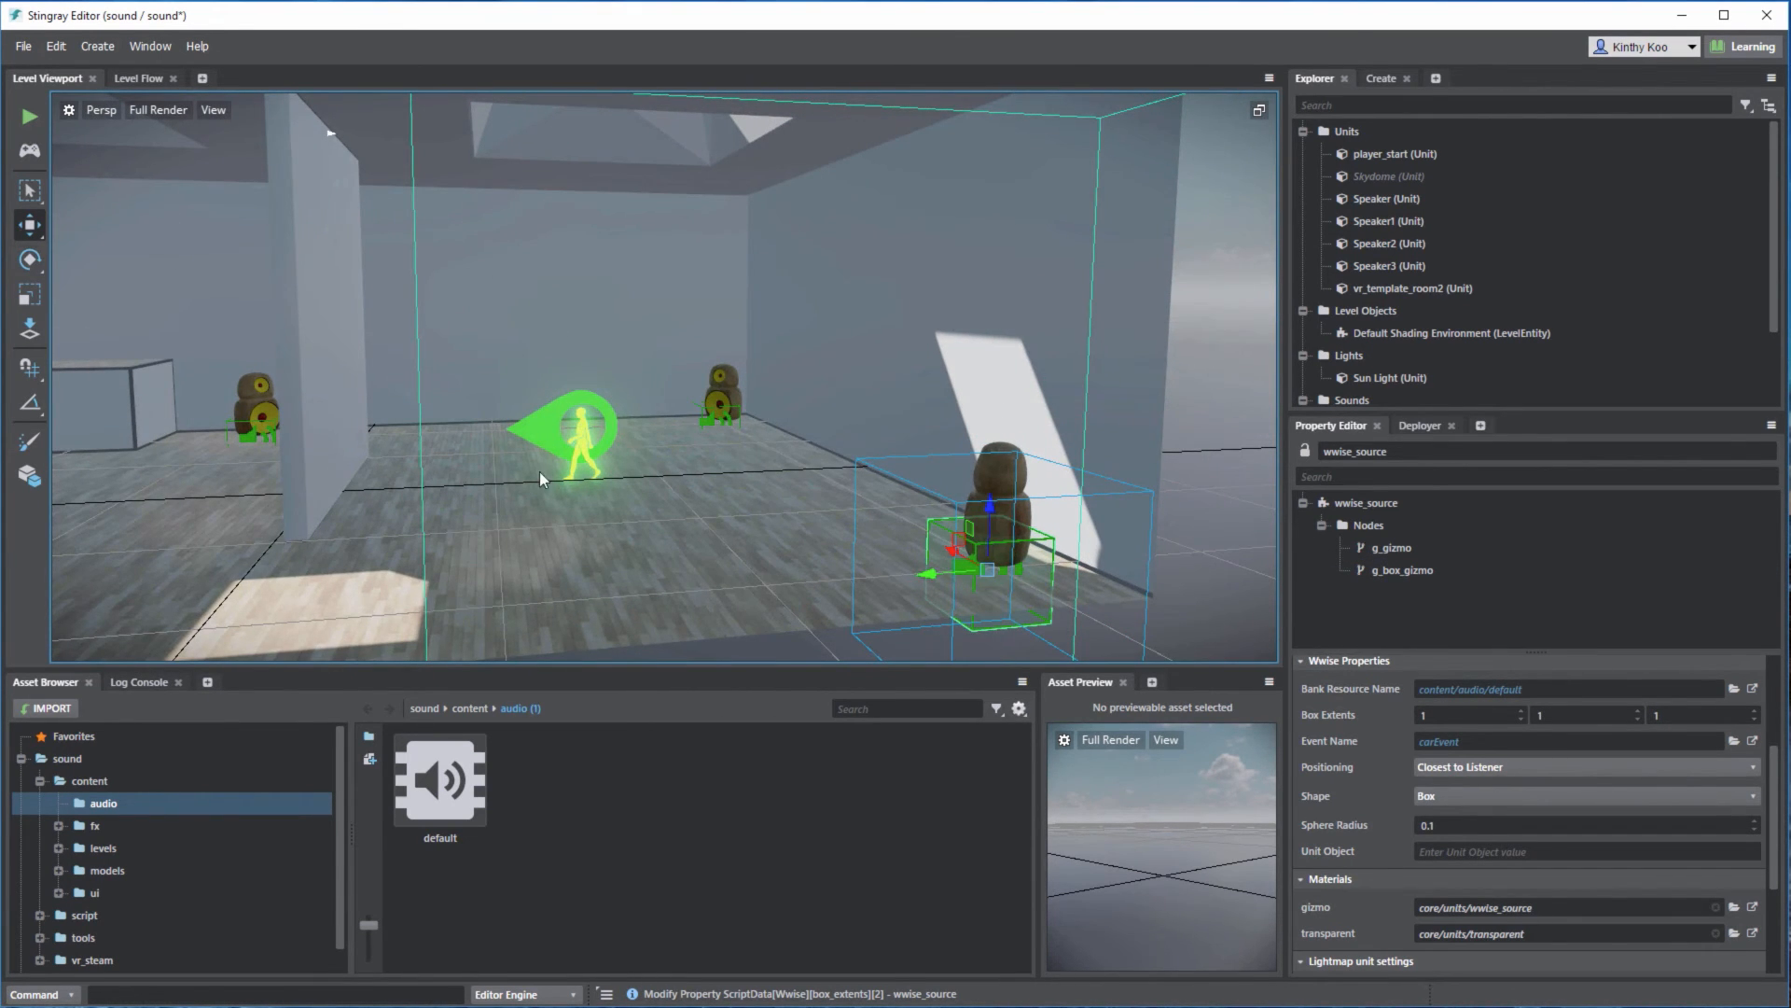
{"action": "left_click_drag", "start_coordinate": [539, 472], "coordinate": [791, 557], "text": "alt"}
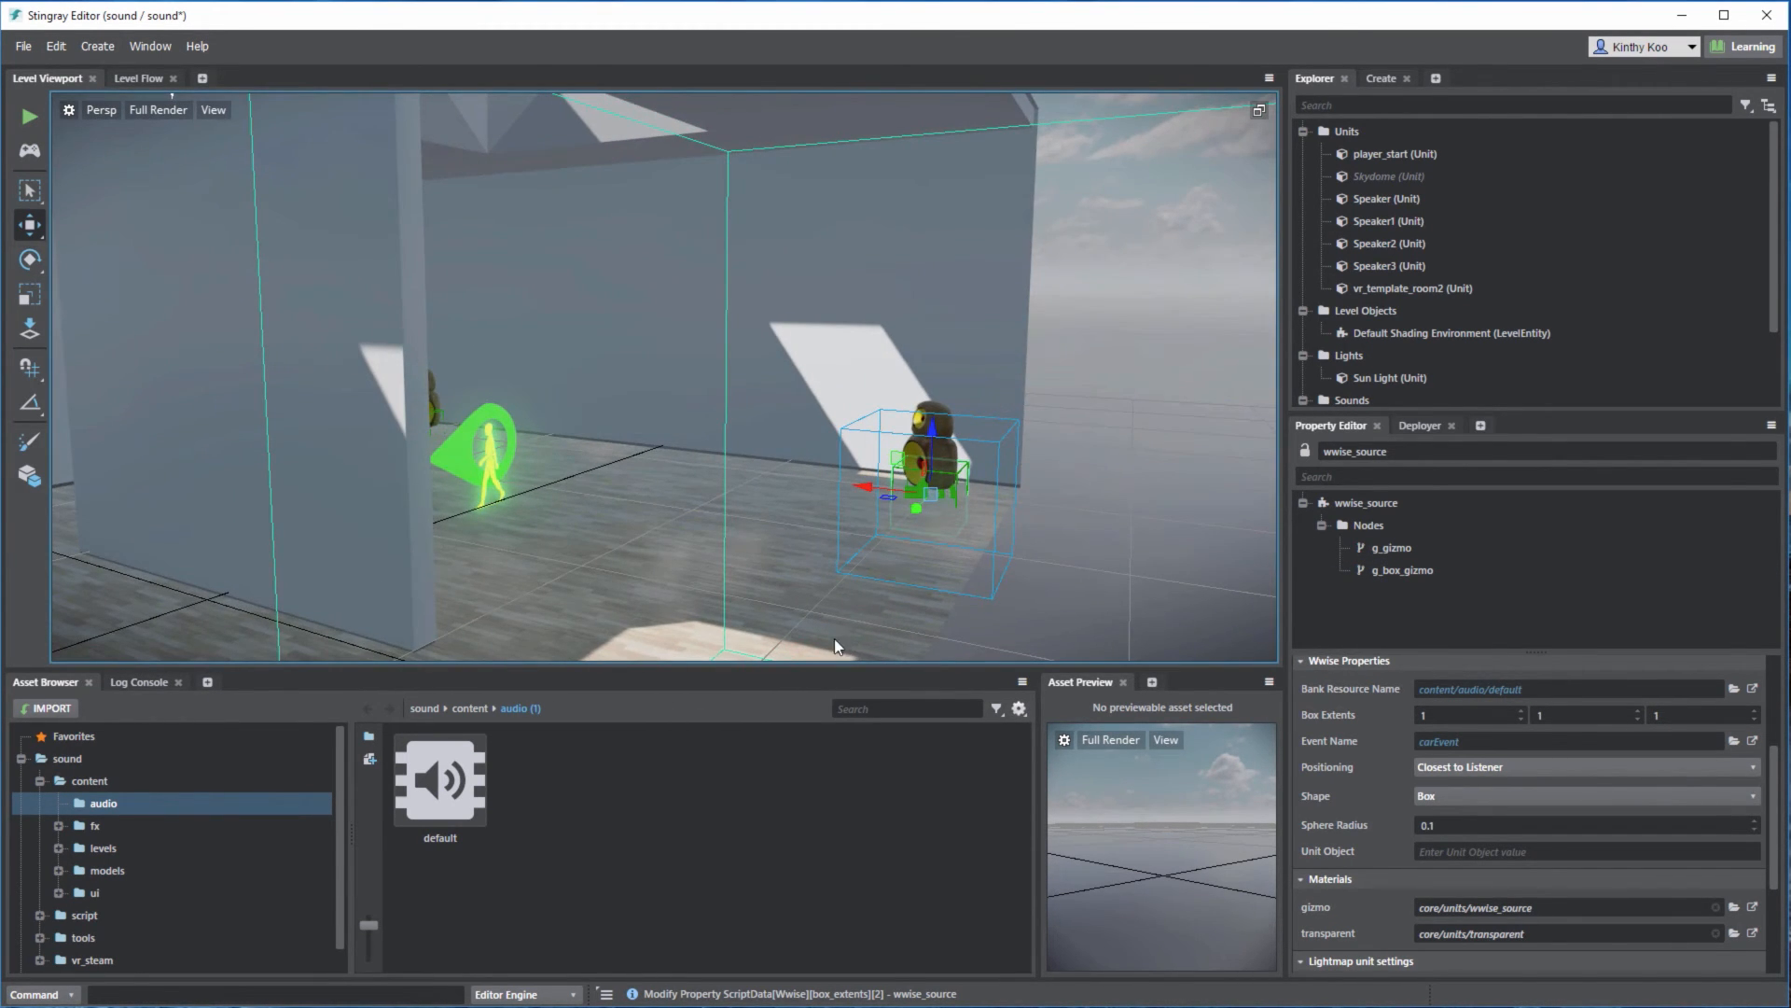